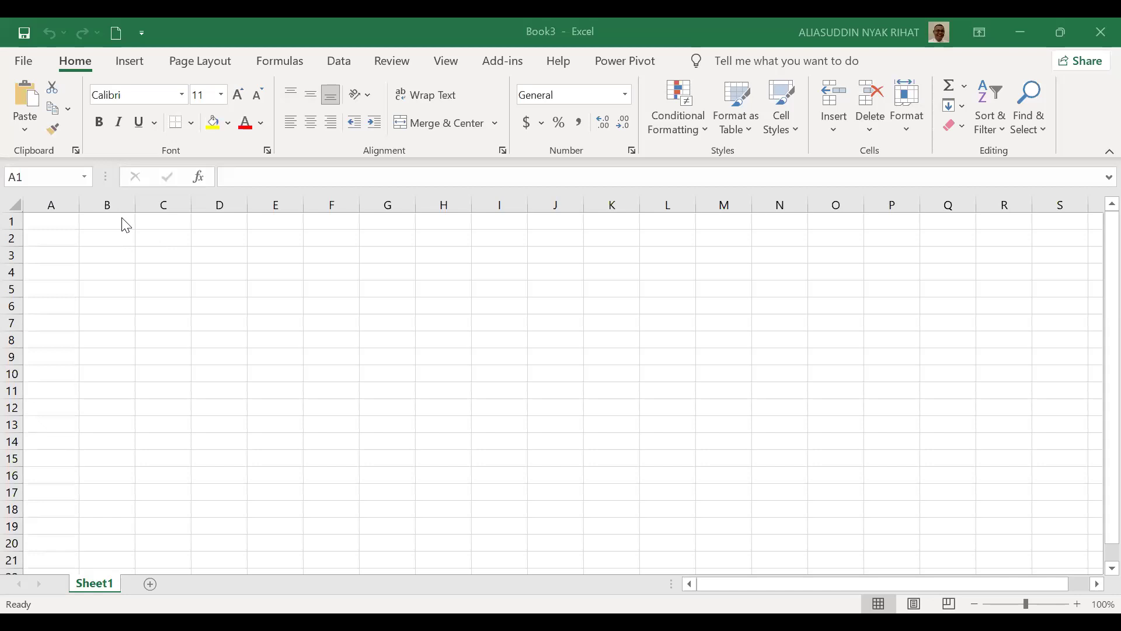
Label cell A1 "det (I-A)" and enter its value 0.384 in B1
{"action": "left_click", "coordinate": [108, 220]}
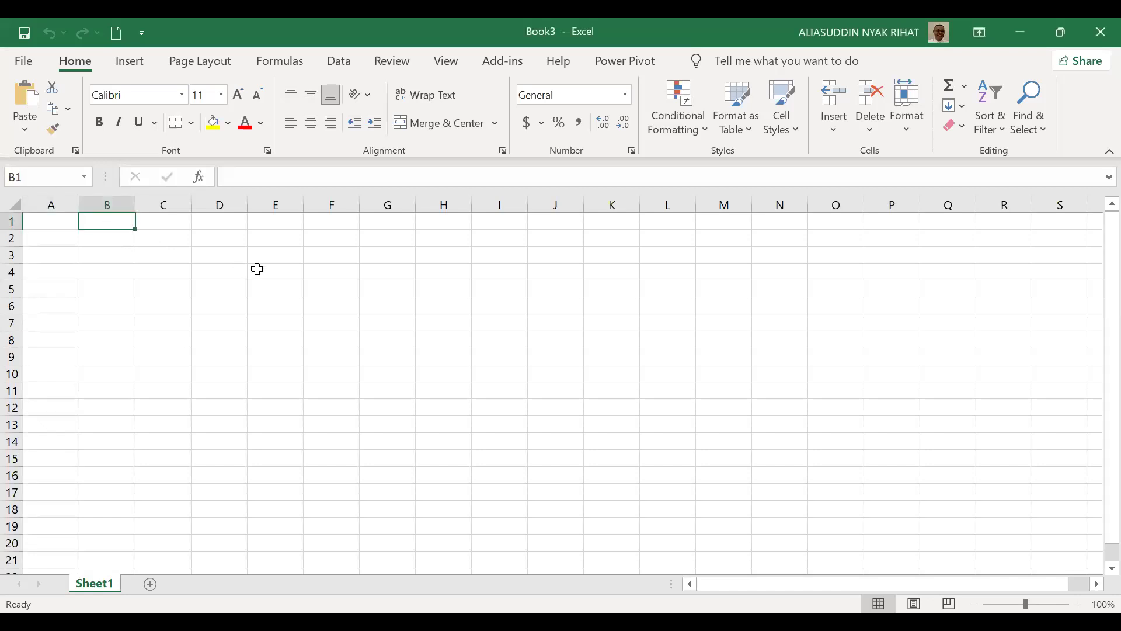
{"action": "key", "text": "Left"}
{"action": "type", "text": "det ("}
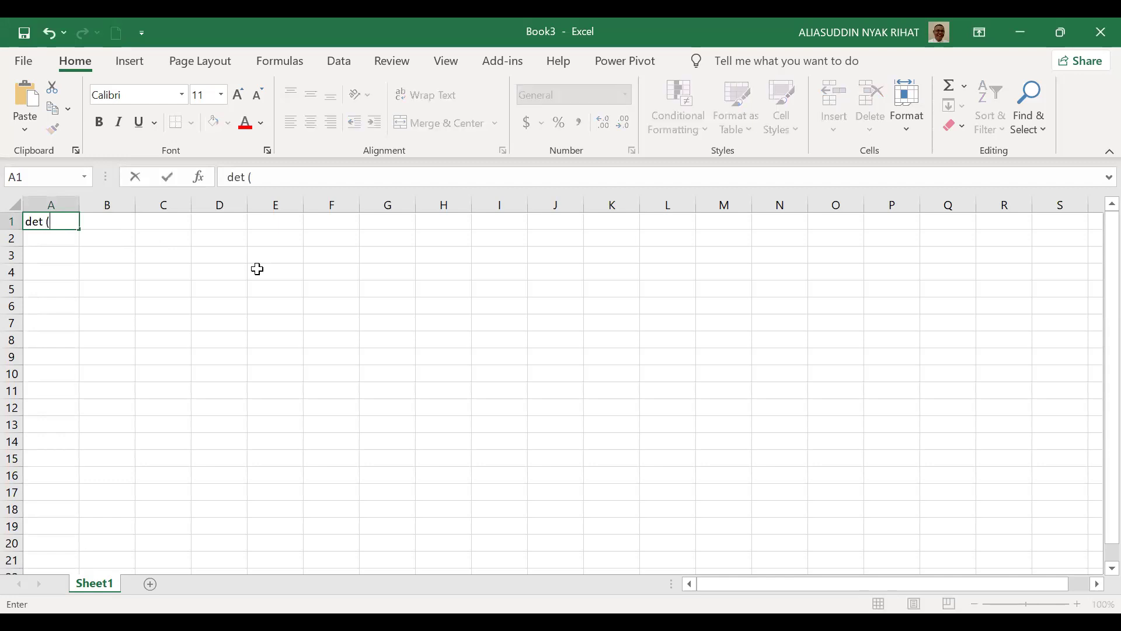
{"action": "type", "text": "I-A)"}
{"action": "key", "text": "Tab"}
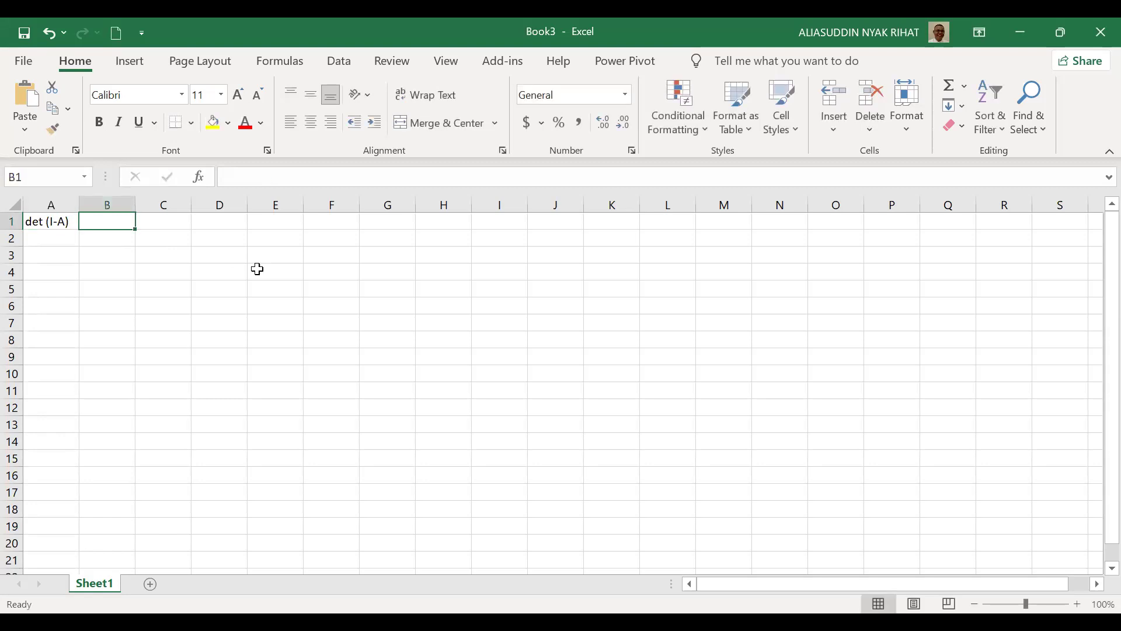
{"action": "left_click", "coordinate": [1078, 603]}
{"action": "left_click", "coordinate": [1078, 603]}
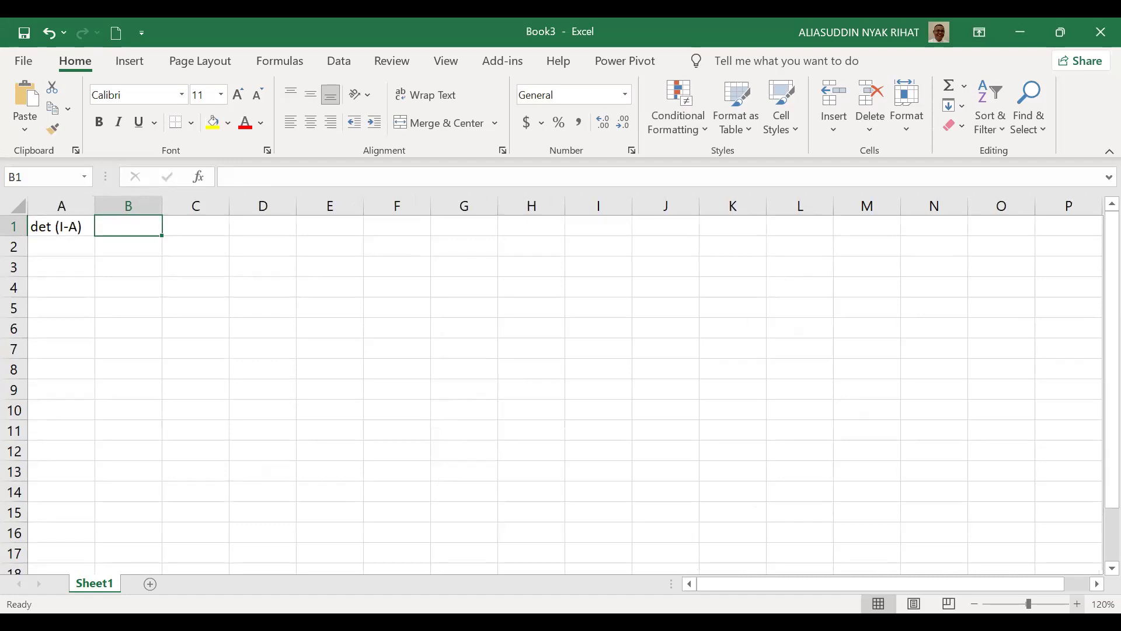
{"action": "type", "text": "0.384"}
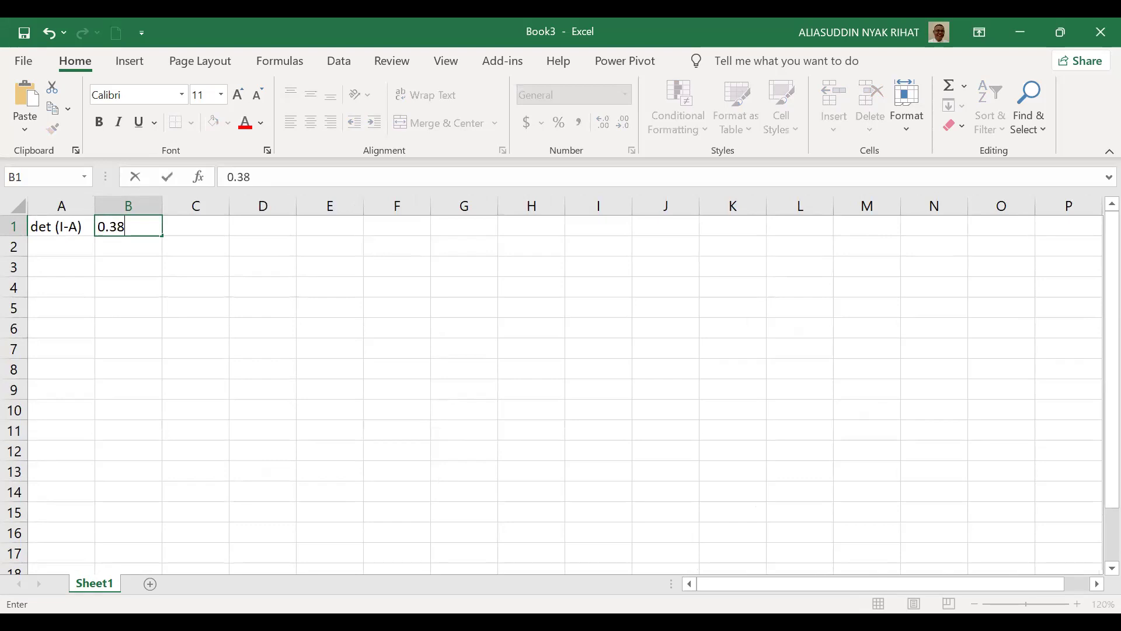
{"action": "key", "text": "Return"}
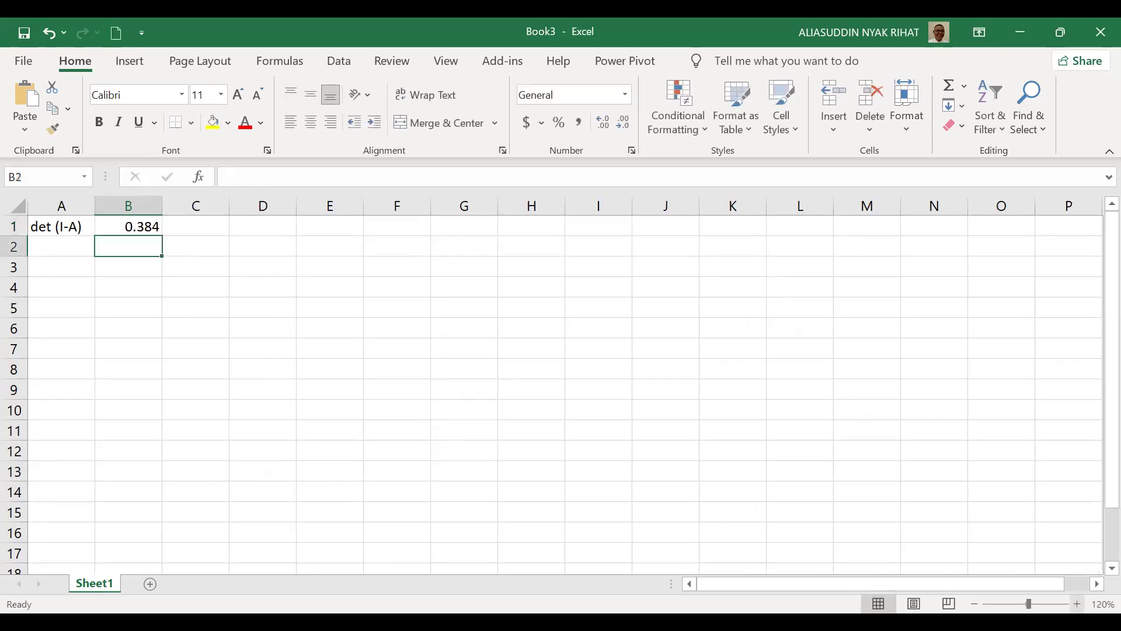
Label cell A4 "A" and enter the matrix's first row, 0.66, 0.3 and 0.24, in B3:D3
{"action": "left_click", "coordinate": [62, 267]}
{"action": "left_click", "coordinate": [61, 288]}
{"action": "type", "text": "A"}
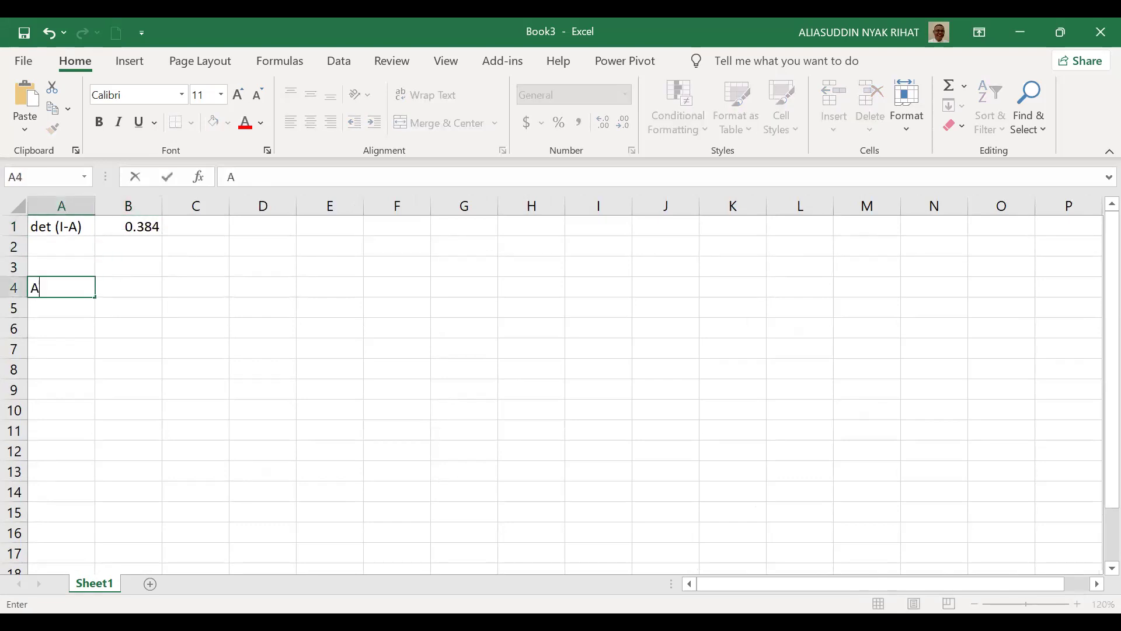
{"action": "left_click", "coordinate": [128, 267]}
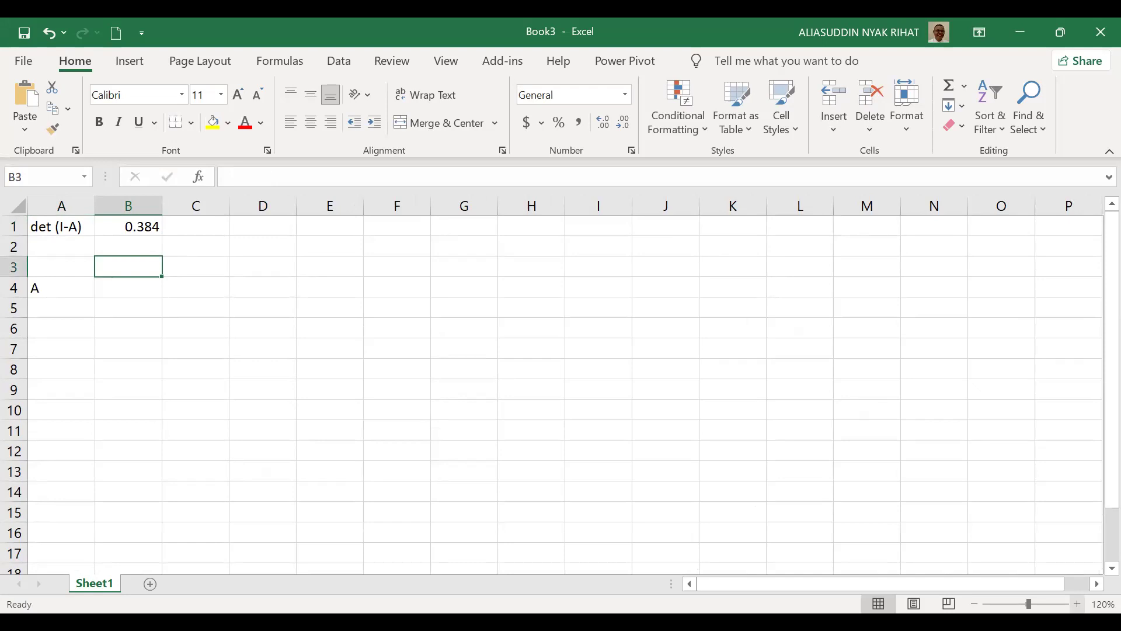
{"action": "type", "text": "."}
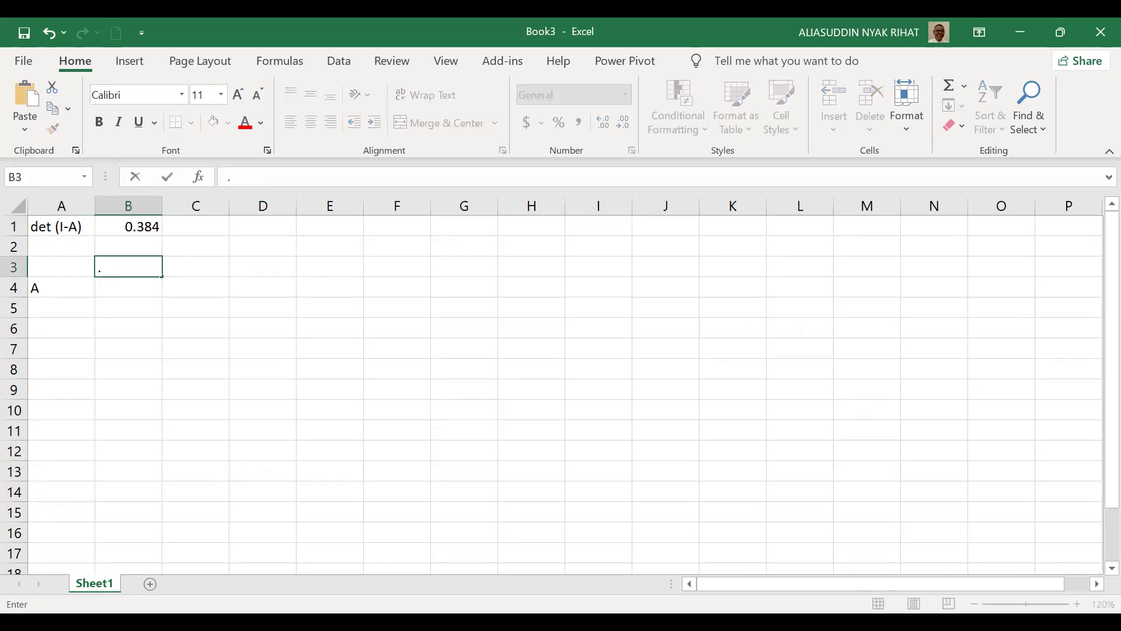
{"action": "type", "text": "66"}
{"action": "key", "text": "Tab"}
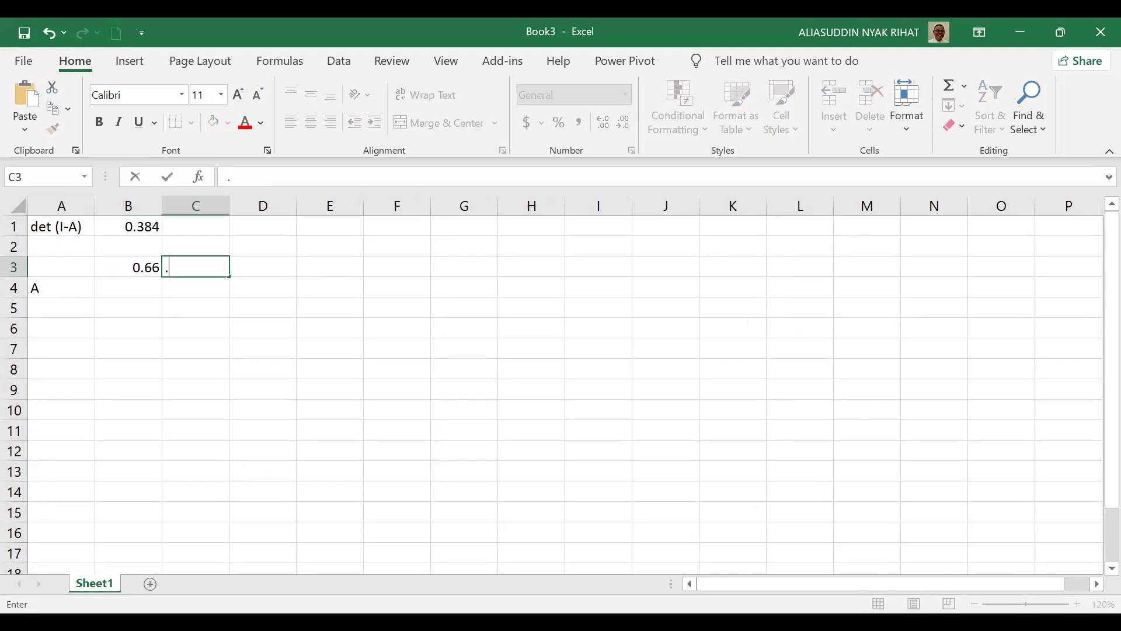
{"action": "type", "text": ".3"}
{"action": "key", "text": "Tab"}
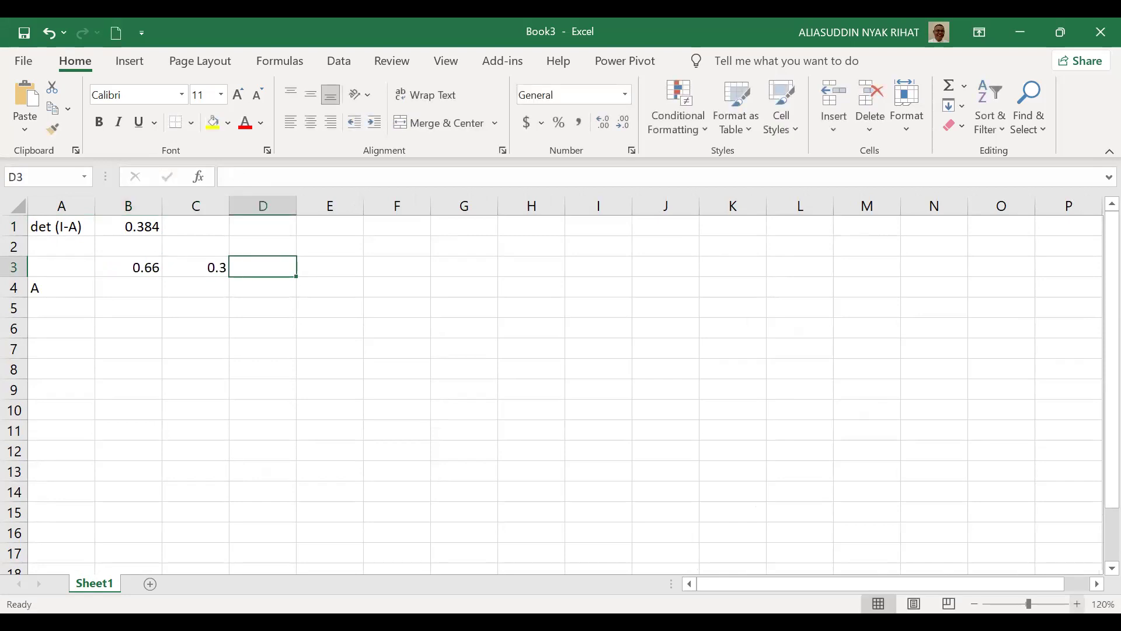
{"action": "type", "text": ".24"}
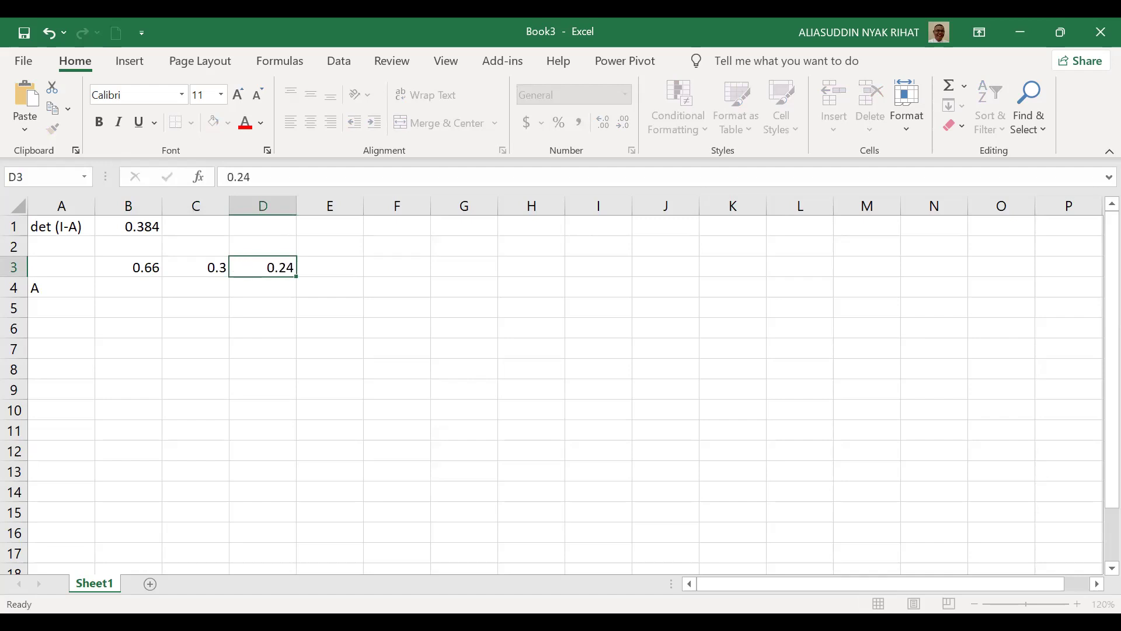
{"action": "key", "text": "Return"}
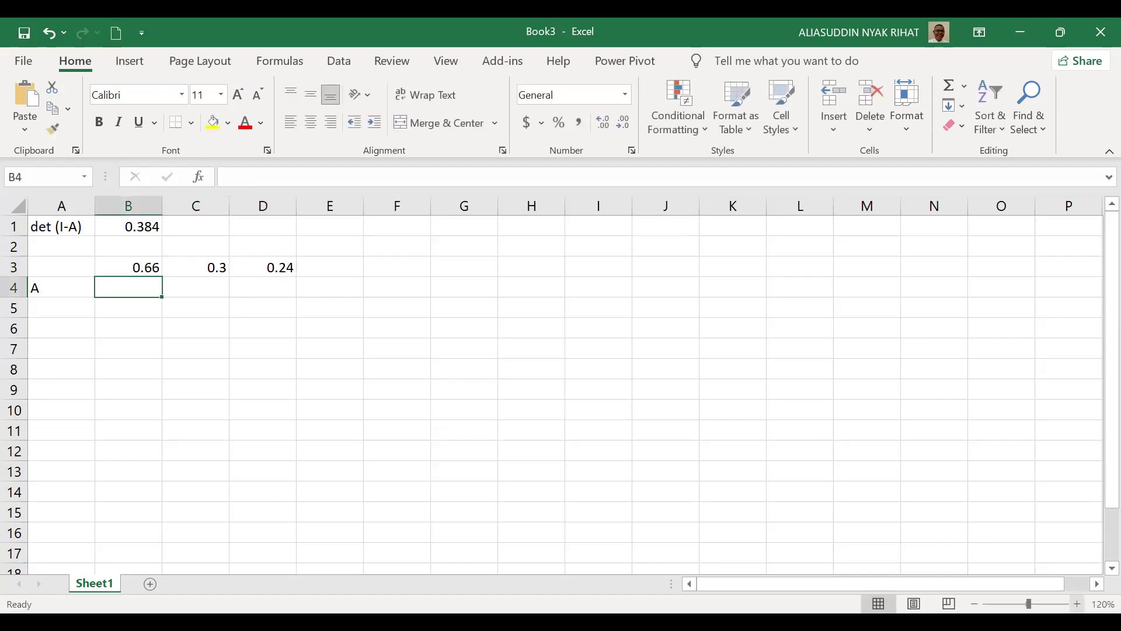
Enter the second row of matrix A, 0.34, 0.62 and 0.24, in B4:D4
{"action": "type", "text": ".34"}
{"action": "key", "text": "Tab"}
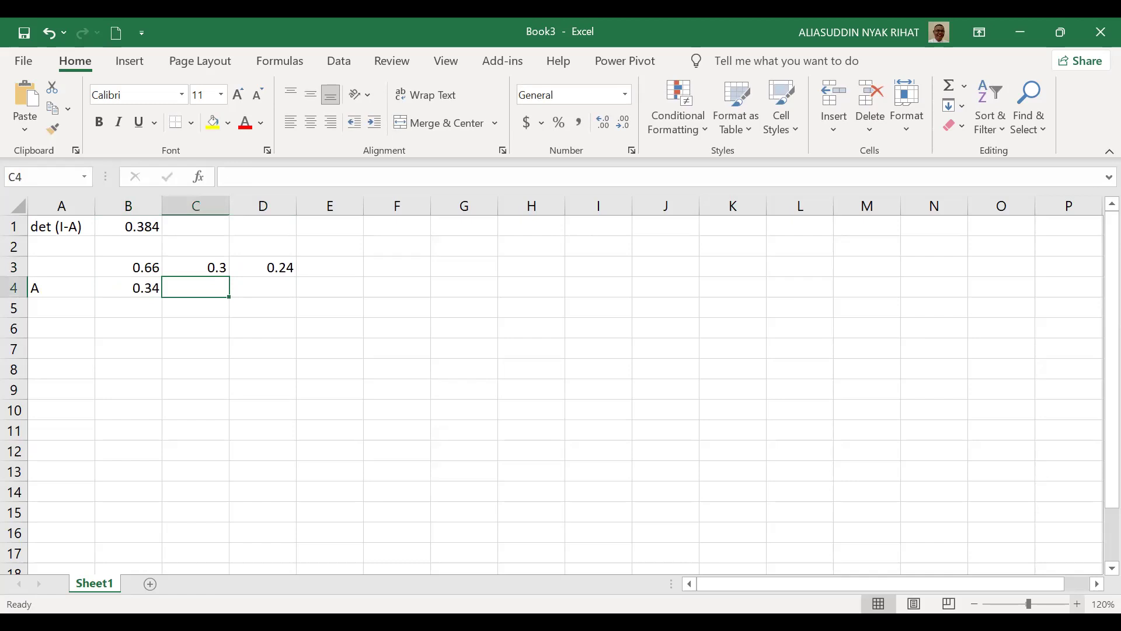
{"action": "type", "text": ".62"}
{"action": "key", "text": "Tab"}
{"action": "type", "text": "."}
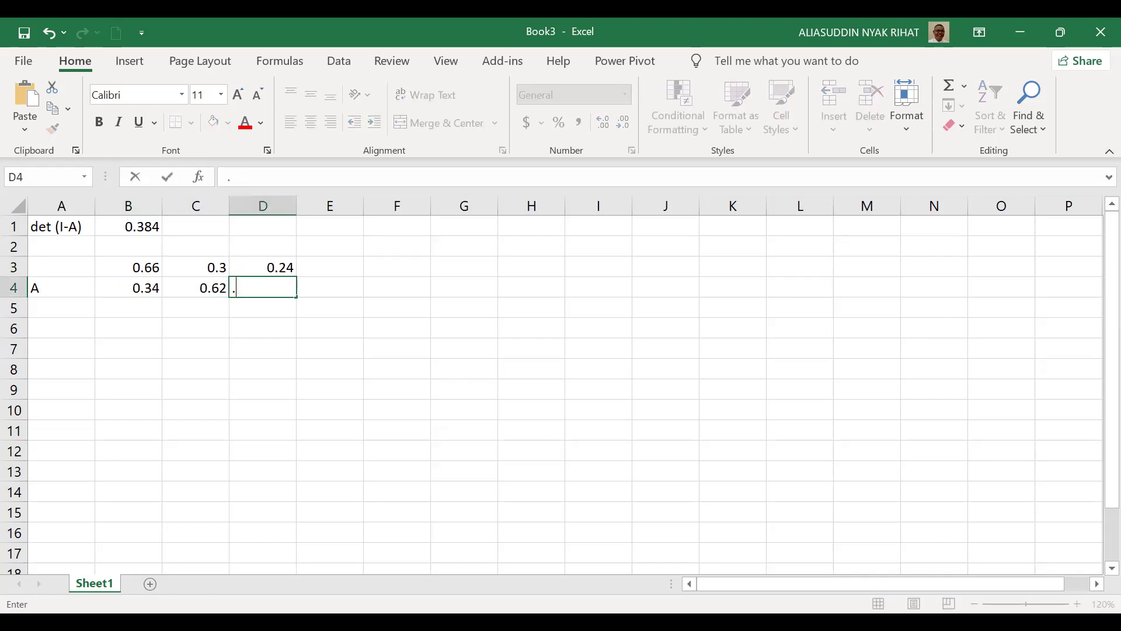
{"action": "type", "text": "24"}
{"action": "key", "text": "Return"}
Enter the third row of matrix A, 0.21, 0.27 and 0.6, in B5:D5
{"action": "key", "text": "Left"}
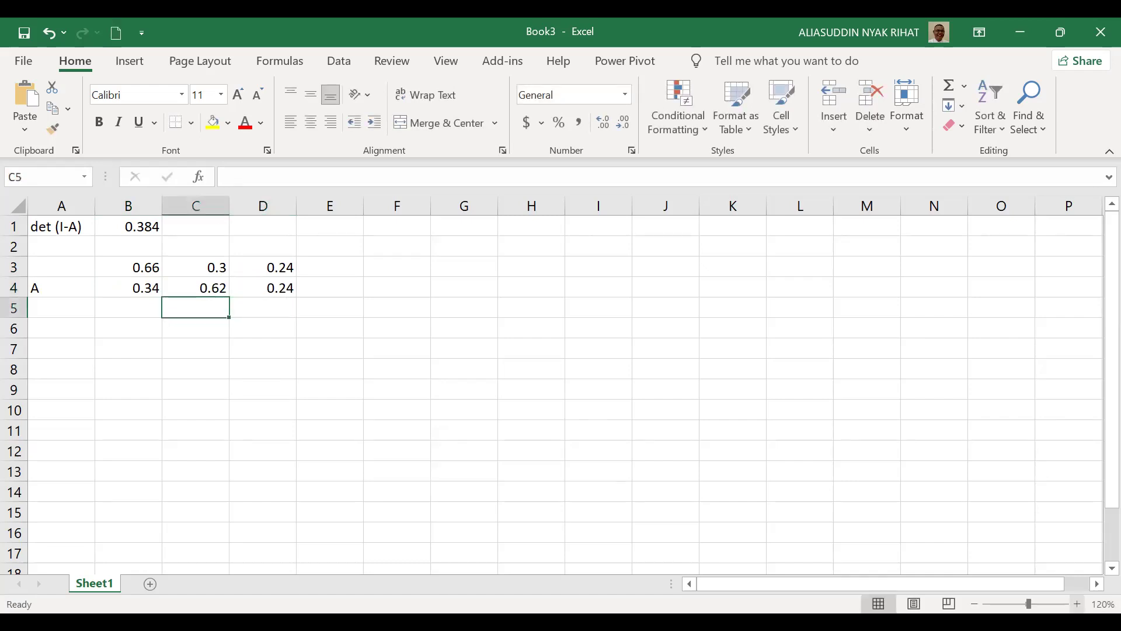
{"action": "key", "text": "Left"}
{"action": "key", "text": "Left"}
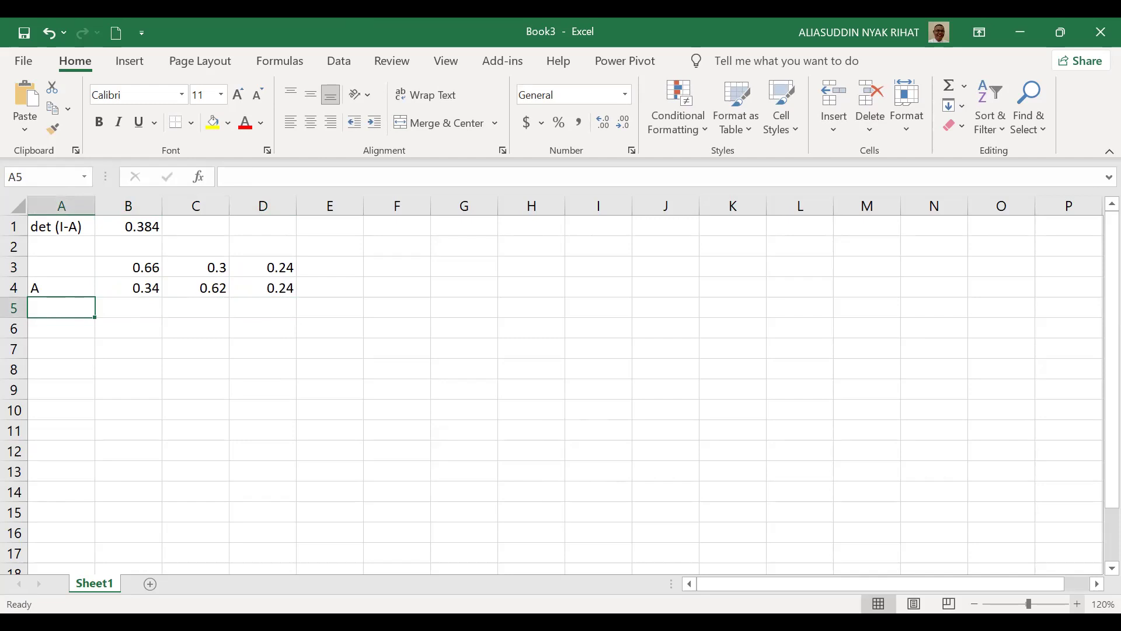
{"action": "left_click", "coordinate": [128, 308]}
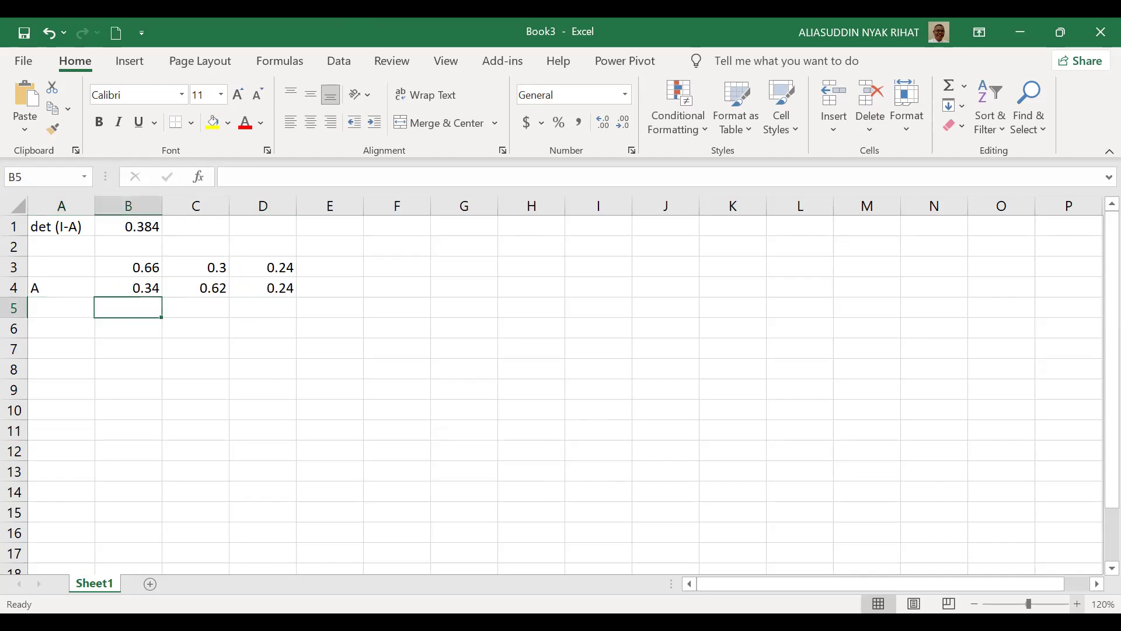
{"action": "type", "text": ".21"}
{"action": "left_click", "coordinate": [196, 308]}
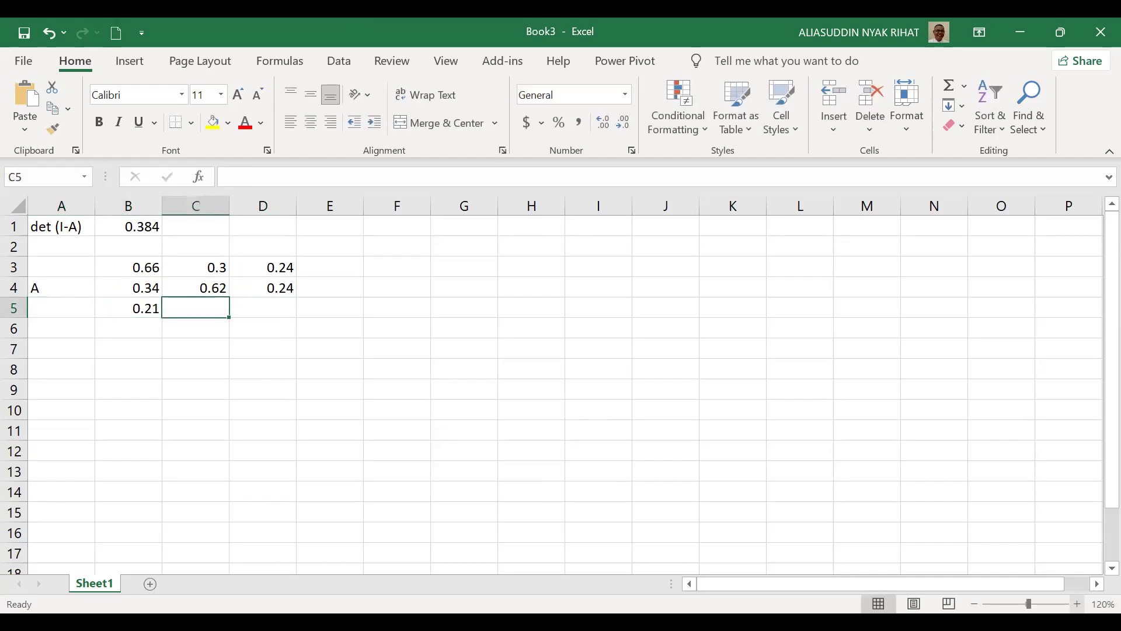
{"action": "type", "text": ".27"}
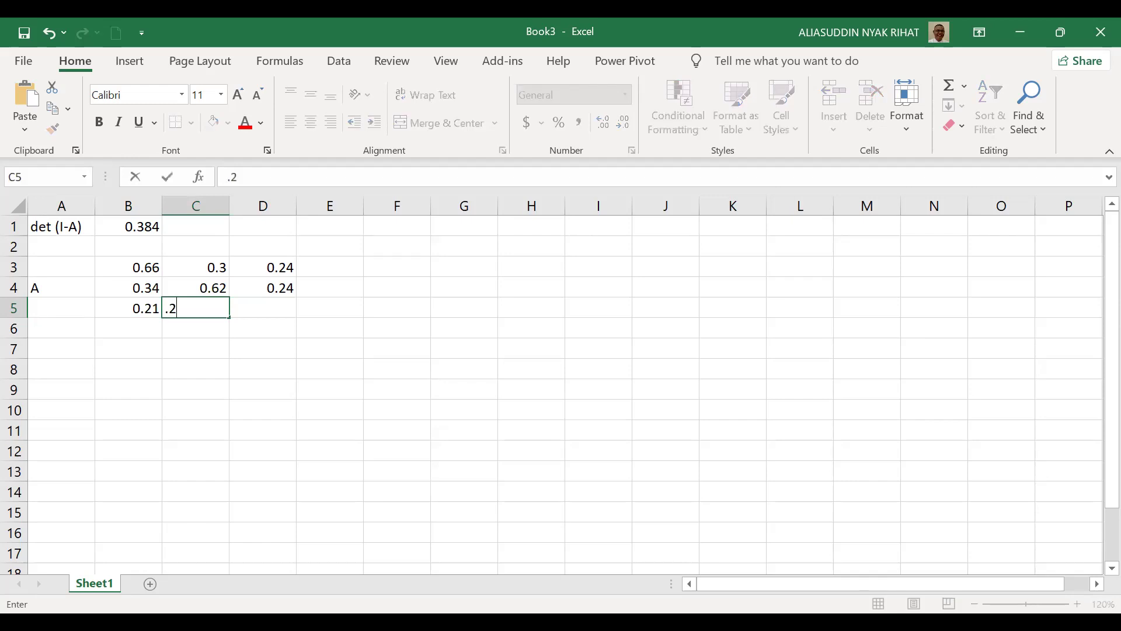
{"action": "left_click", "coordinate": [263, 308]}
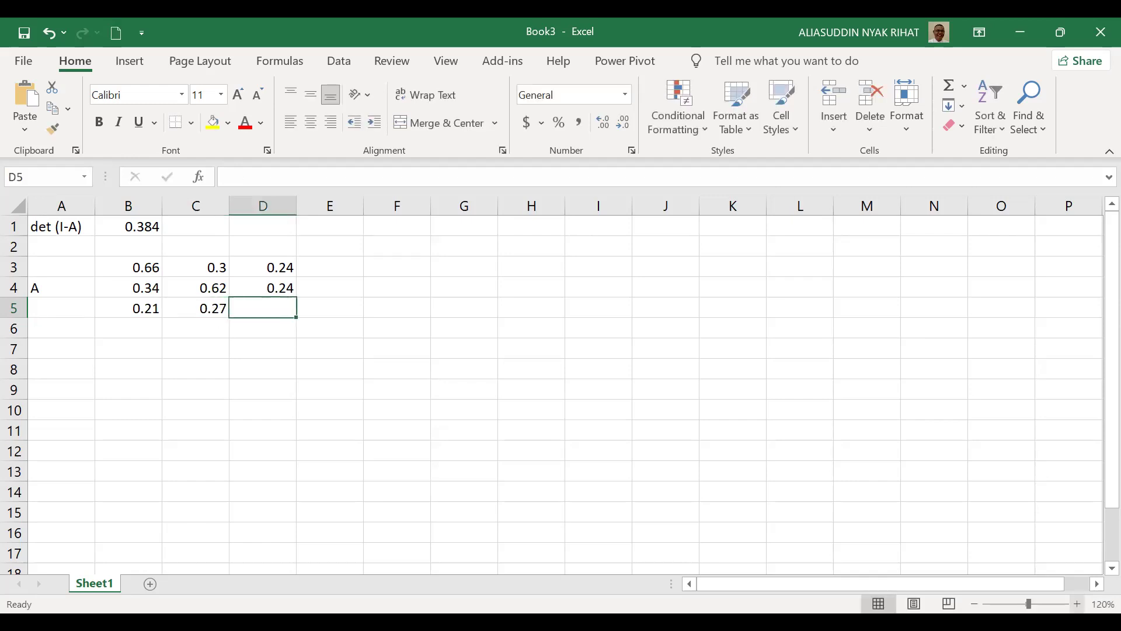
{"action": "type", "text": ".6"}
{"action": "left_click", "coordinate": [330, 287]}
Format the matrix A values in B3:D5 to display three decimal places
{"action": "left_click", "coordinate": [195, 287]}
{"action": "left_click_drag", "start_coordinate": [128, 267], "coordinate": [263, 308]}
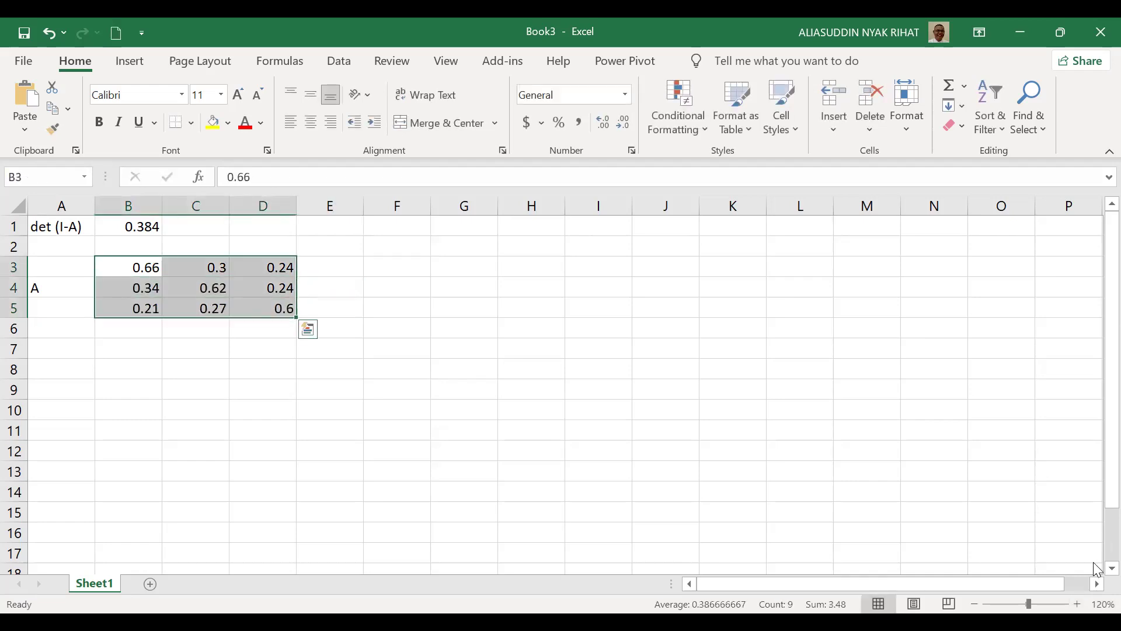
{"action": "left_click", "coordinate": [606, 119]}
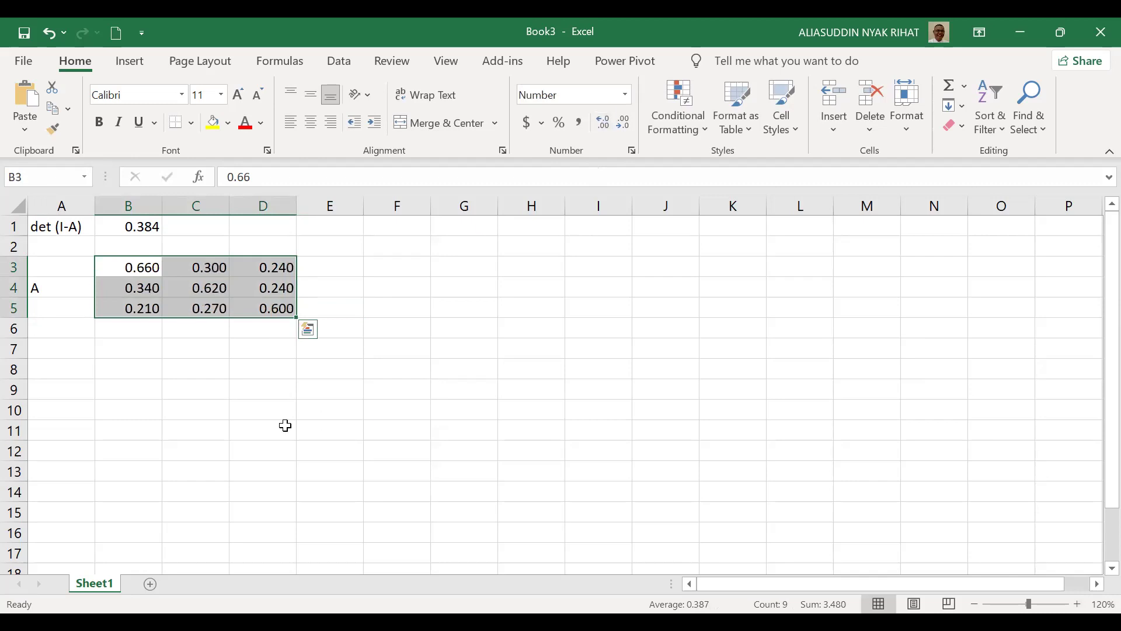
Label cell A8 "F" and enter the column values 10, 5 and 6 in B7:B9
{"action": "left_click", "coordinate": [69, 378]}
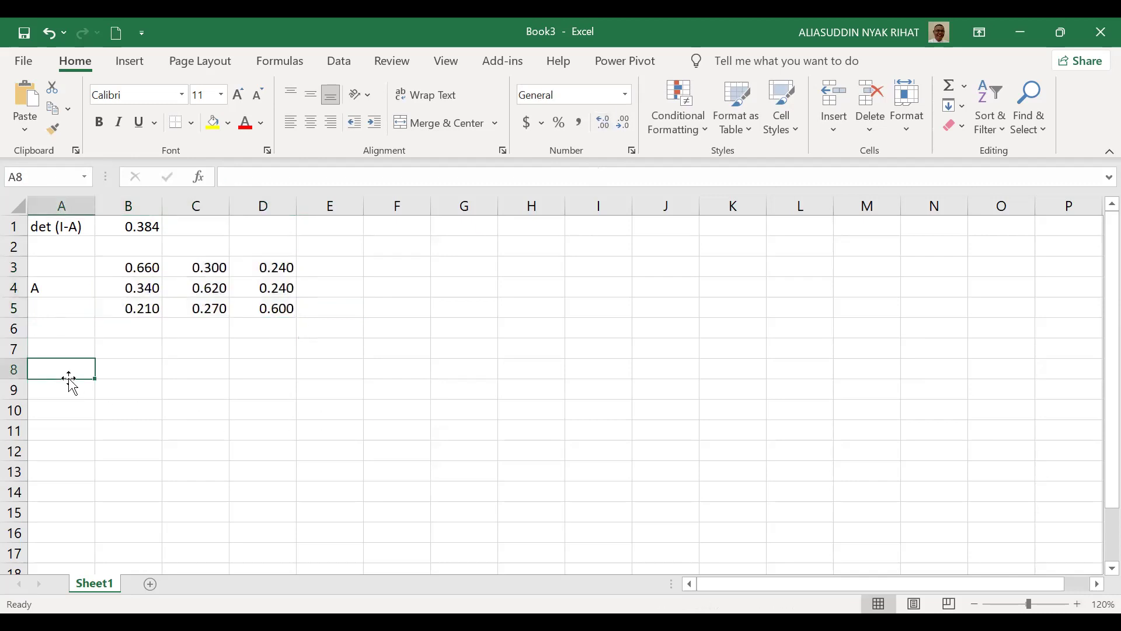
{"action": "type", "text": "F"}
{"action": "key", "text": "Tab"}
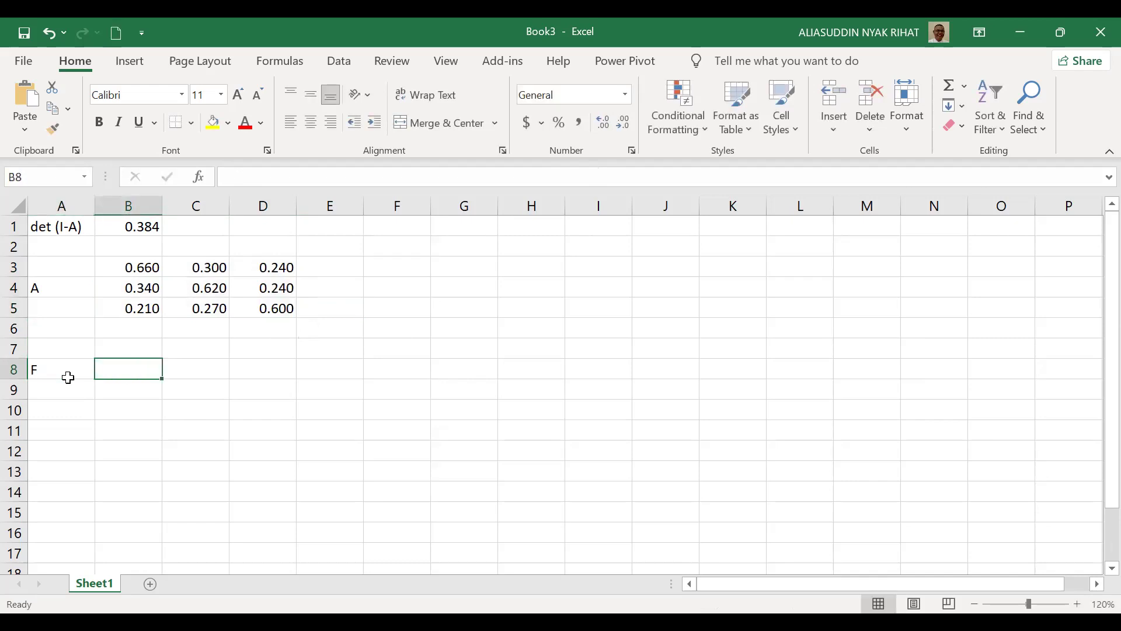
{"action": "key", "text": "Up"}
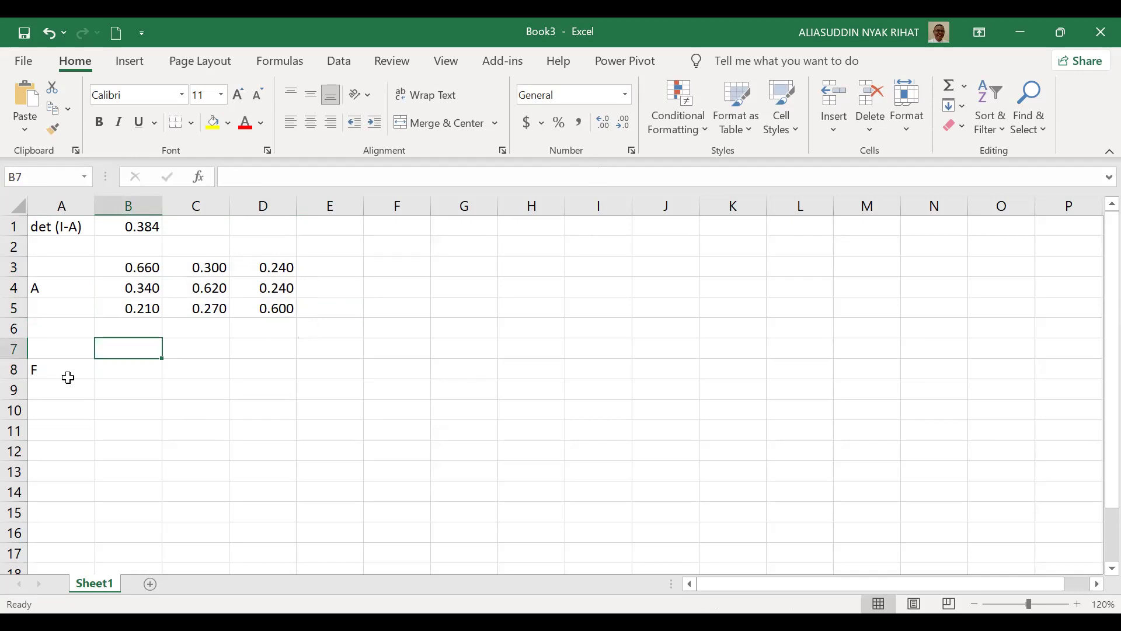
{"action": "type", "text": "10"}
{"action": "key", "text": "Return"}
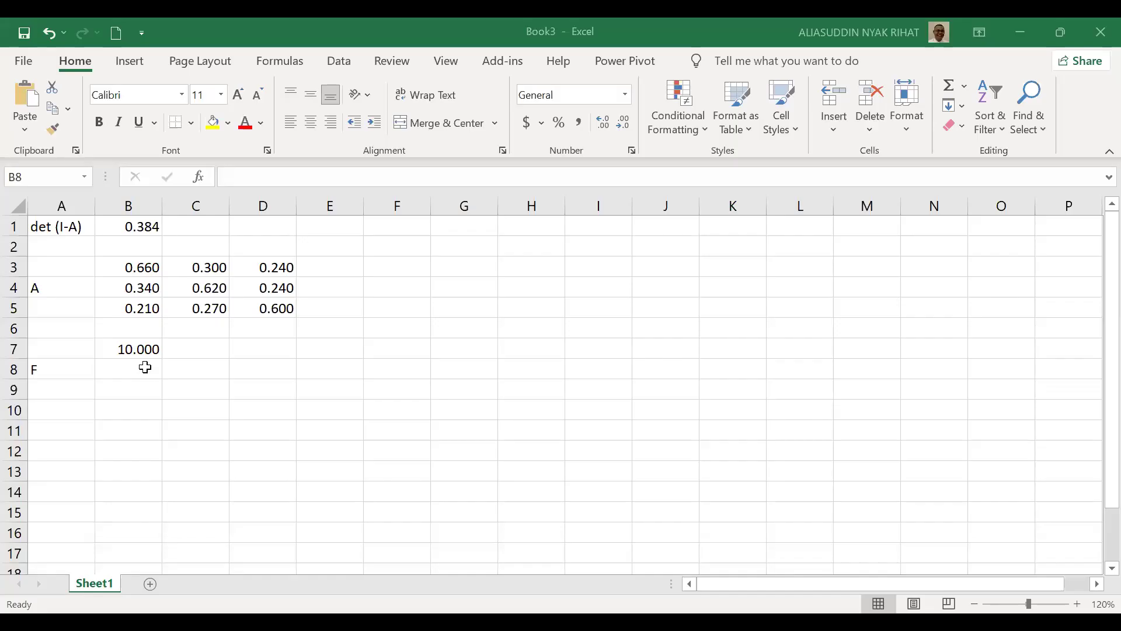
{"action": "type", "text": "5"}
{"action": "key", "text": "Return"}
{"action": "type", "text": "6"}
Format the F values in B7:B9 to display no decimal places
{"action": "key", "text": "Up"}
{"action": "key", "text": "Up"}
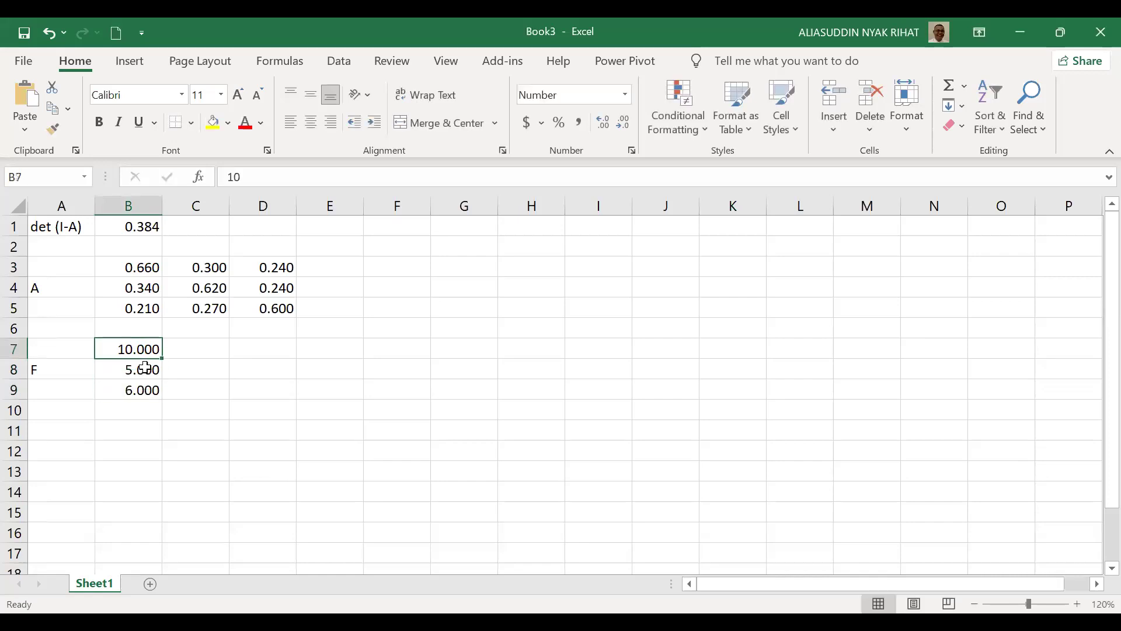
{"action": "key", "text": "shift+Down"}
{"action": "key", "text": "shift+Down"}
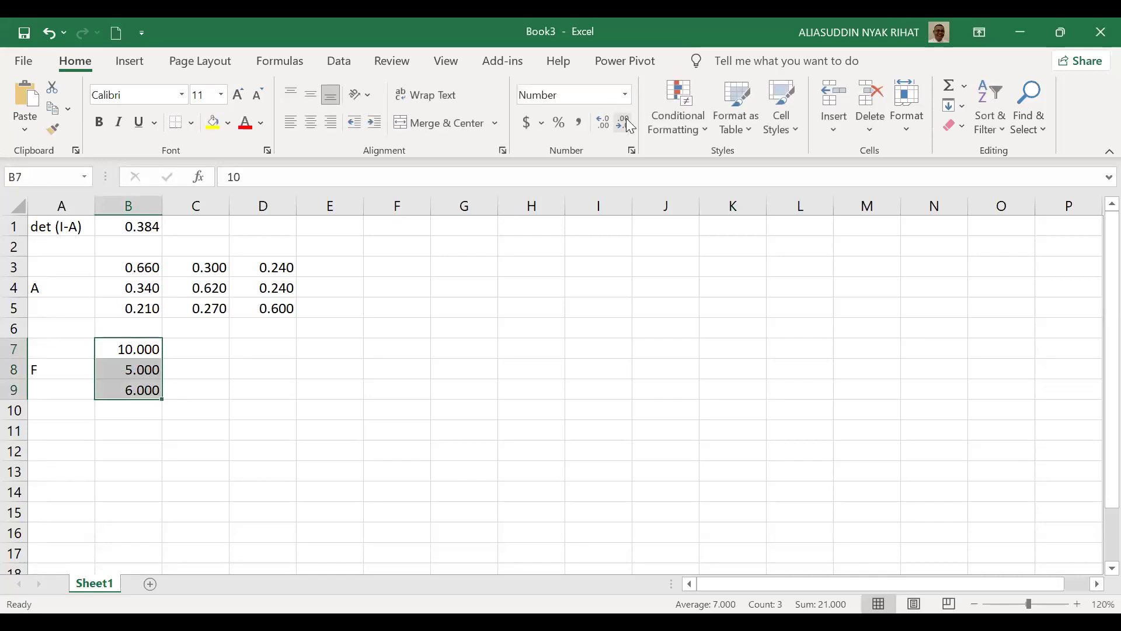
{"action": "triple_click", "coordinate": [626, 124]}
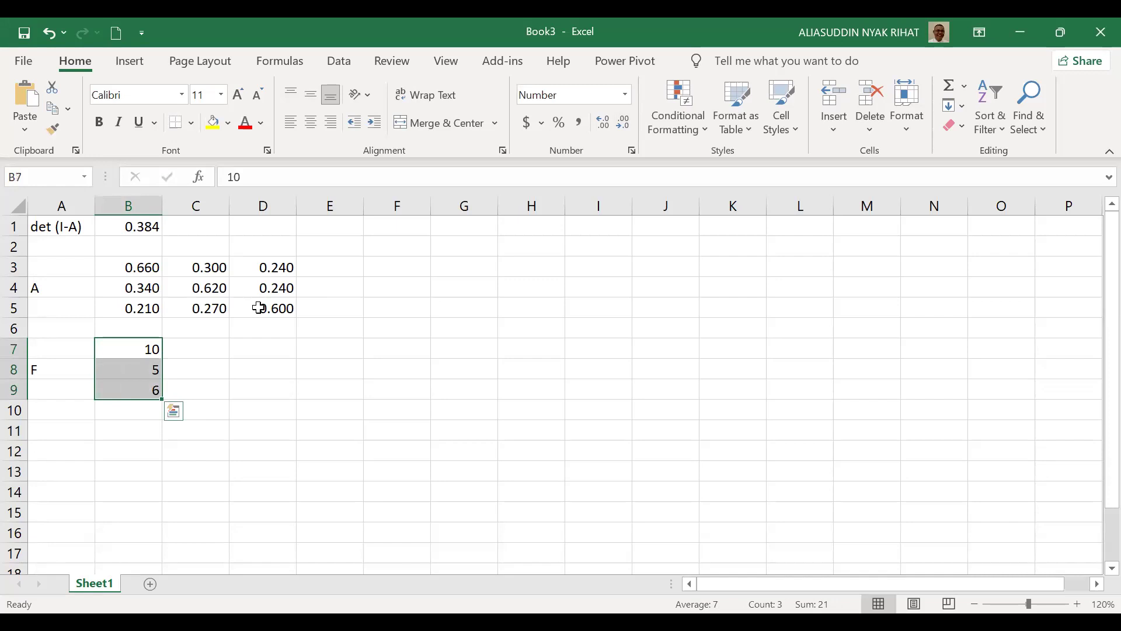
{"action": "left_click", "coordinate": [257, 385]}
Label cell A12 "x1"
{"action": "left_click", "coordinate": [64, 444]}
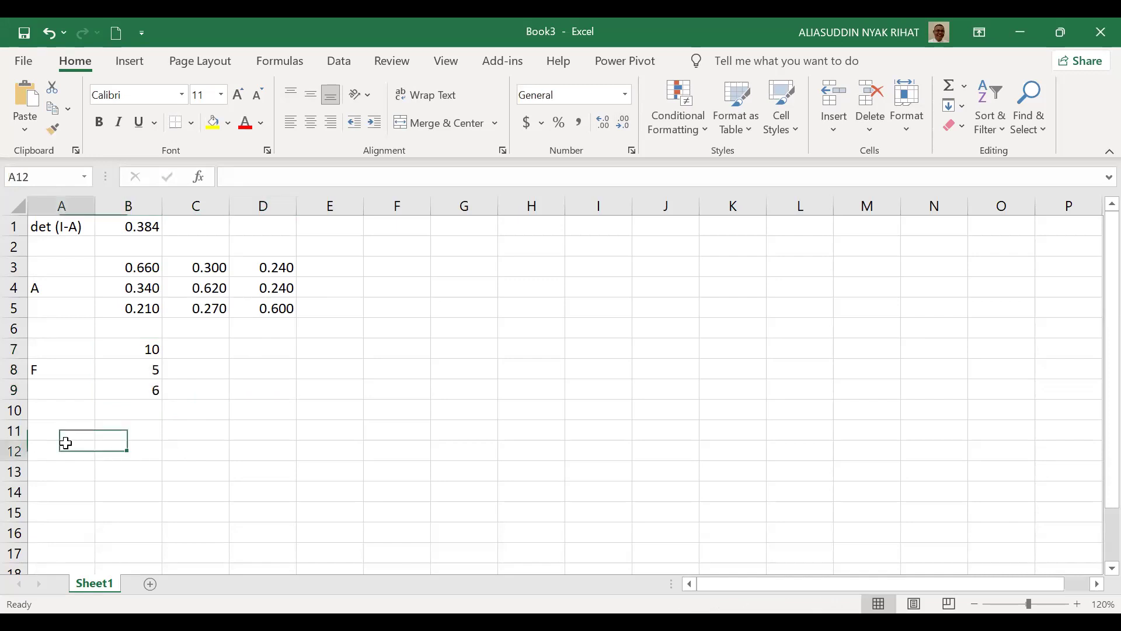
{"action": "type", "text": "x1"}
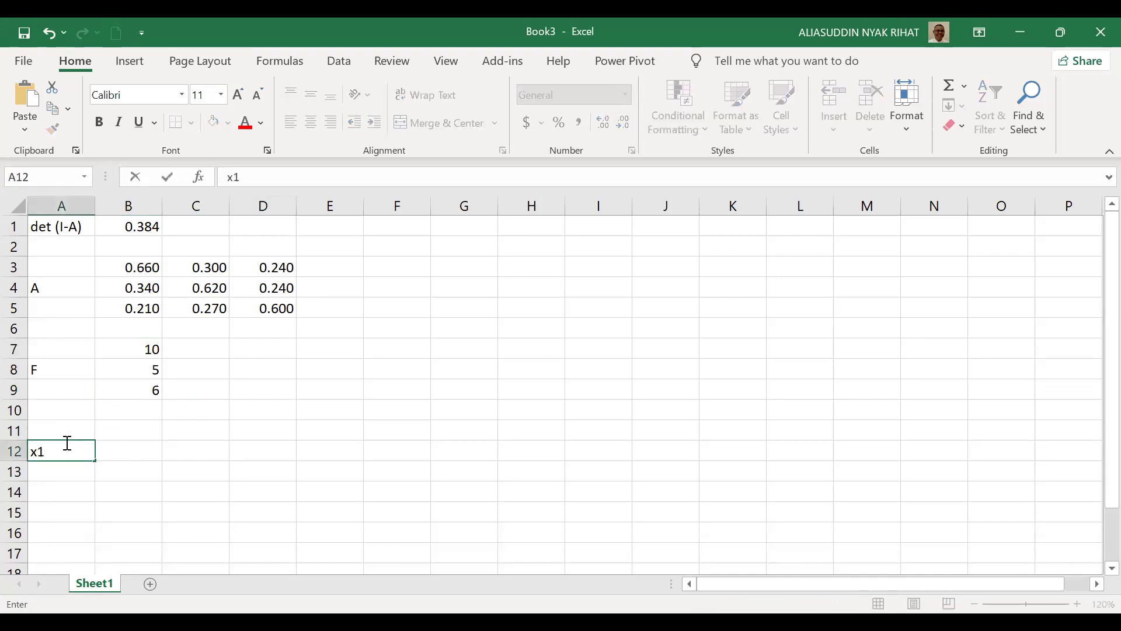
{"action": "key", "text": "Tab"}
{"action": "type", "text": "="}
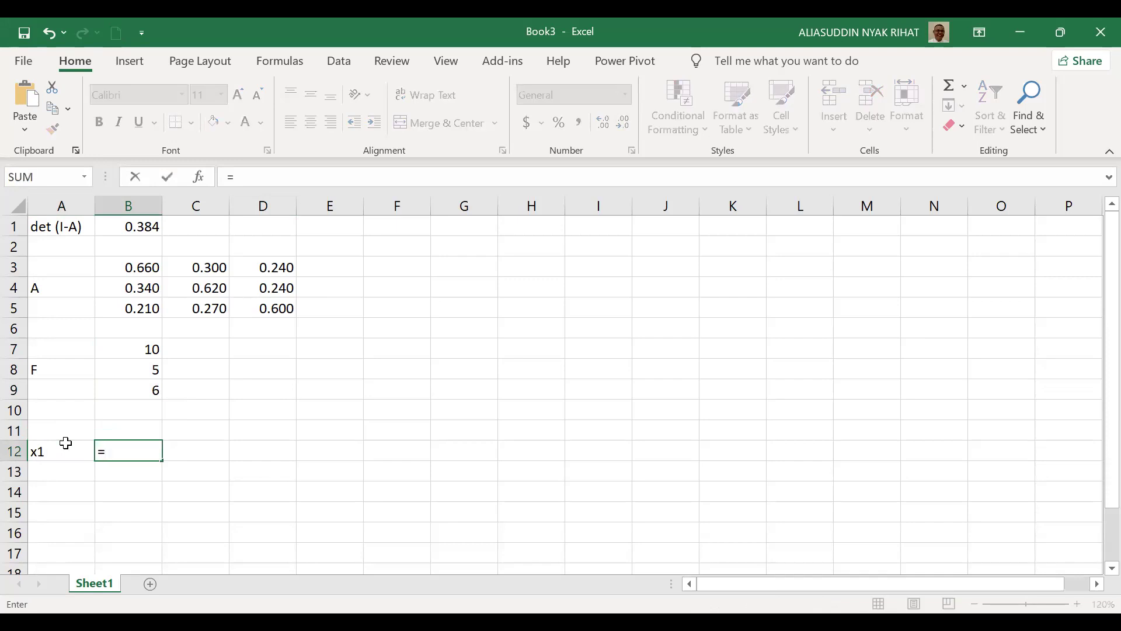
{"action": "type", "text": "(1/"}
{"action": "left_click", "coordinate": [126, 227]}
{"action": "key", "text": "F4"}
{"action": "type", "text": "*"}
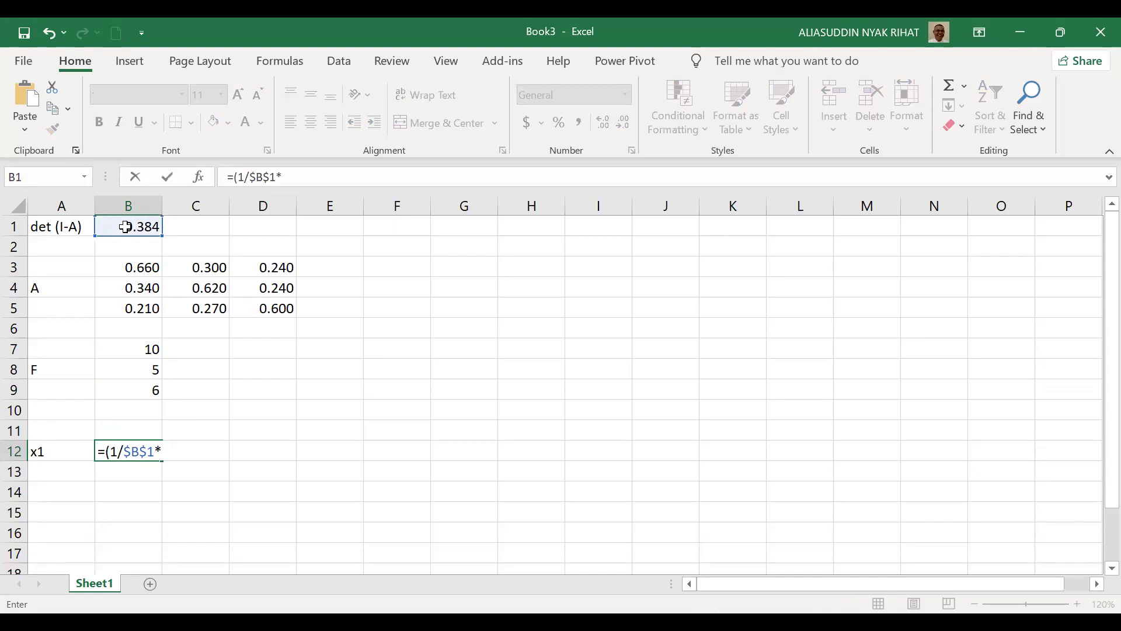
{"action": "key", "text": "BackSpace"}
{"action": "type", "text": ")*("}
{"action": "left_click", "coordinate": [139, 270]}
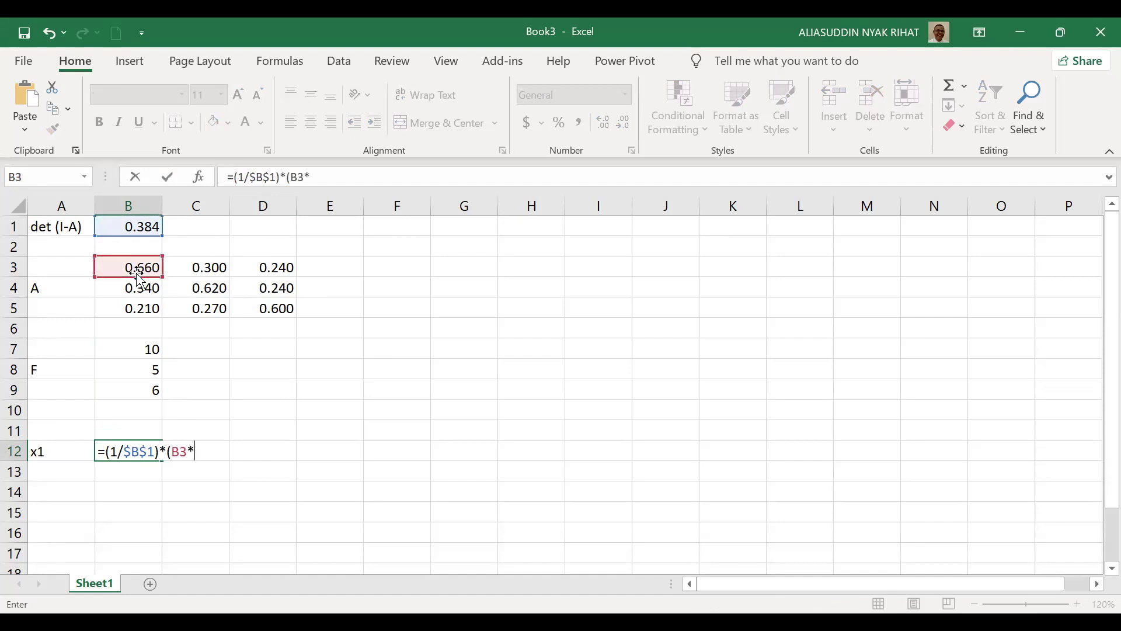
{"action": "key", "text": "BackSpace"}
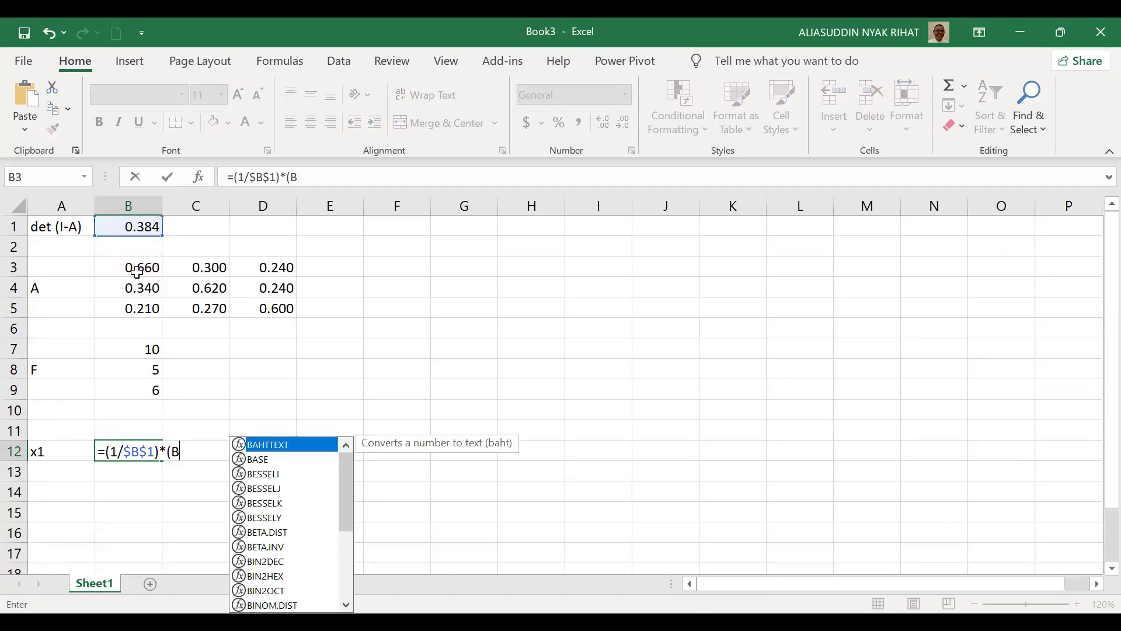
{"action": "key", "text": "BackSpace"}
{"action": "key", "text": "BackSpace"}
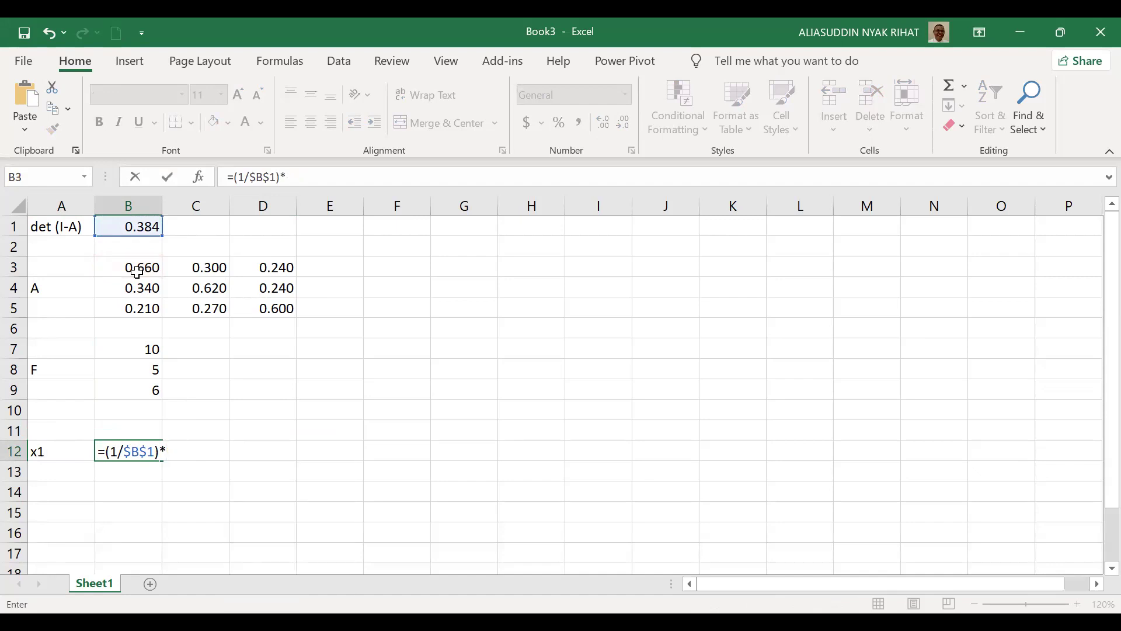
{"action": "key", "text": "Escape"}
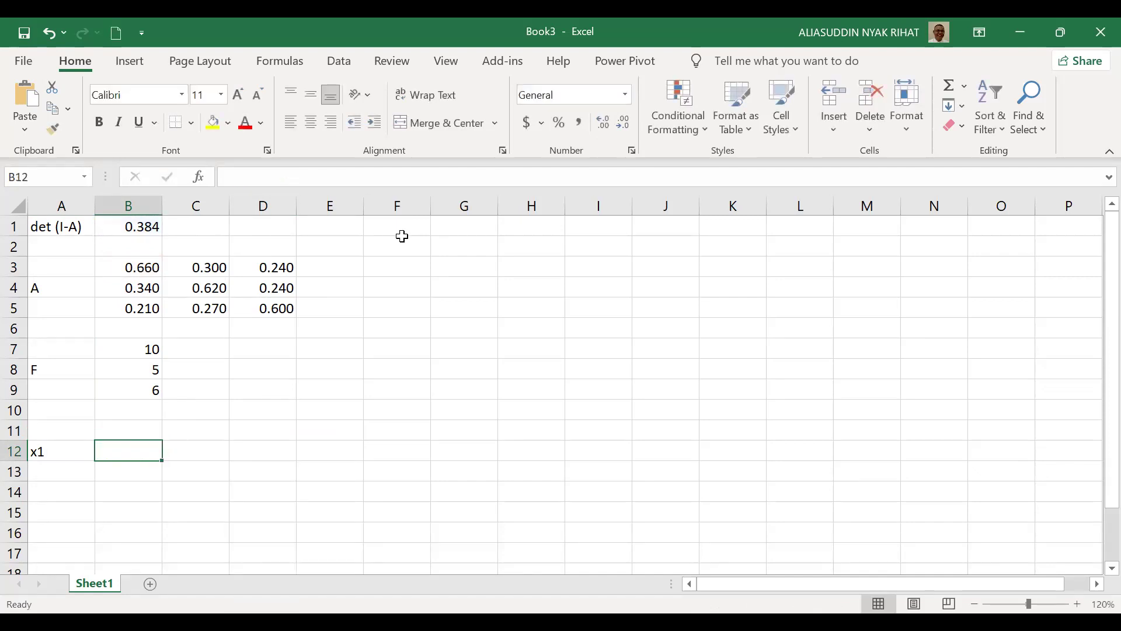
Begin the x1 formula in B12 with =(1/$B$1)*(B3*B7, using an absolute reference to the det (I-A) value
{"action": "type", "text": "=(1/"}
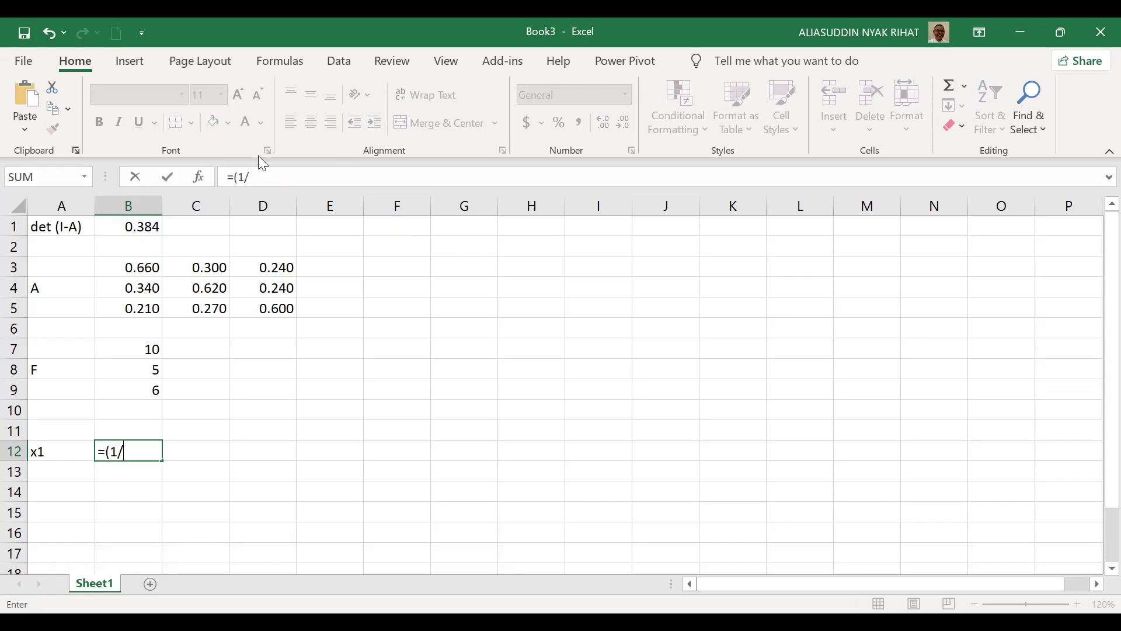
{"action": "left_click", "coordinate": [128, 230]}
{"action": "key", "text": "F4"}
{"action": "type", "text": ")*"}
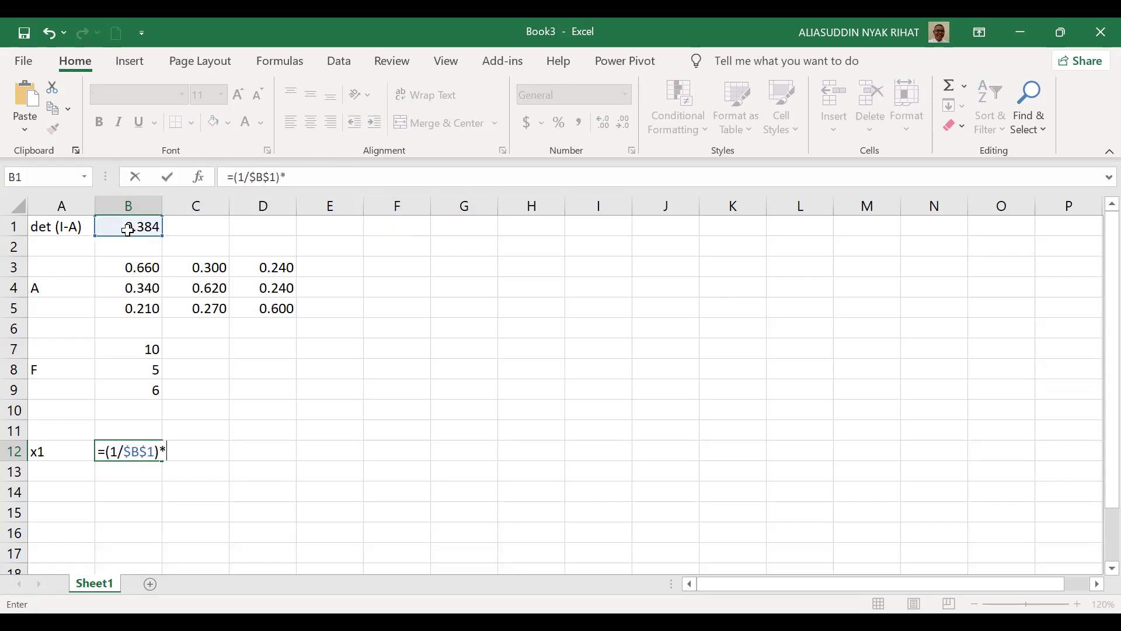
{"action": "type", "text": "("}
{"action": "left_click", "coordinate": [141, 270]}
{"action": "type", "text": "*"}
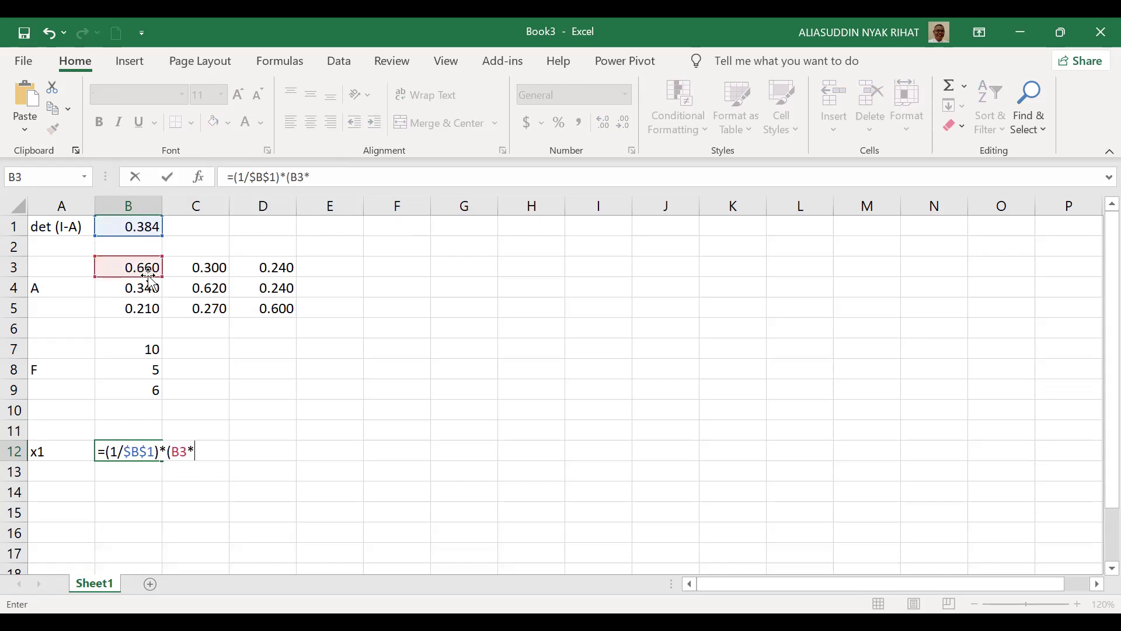
{"action": "left_click", "coordinate": [145, 351]}
{"action": "type", "text": ")"}
{"action": "key", "text": "BackSpace"}
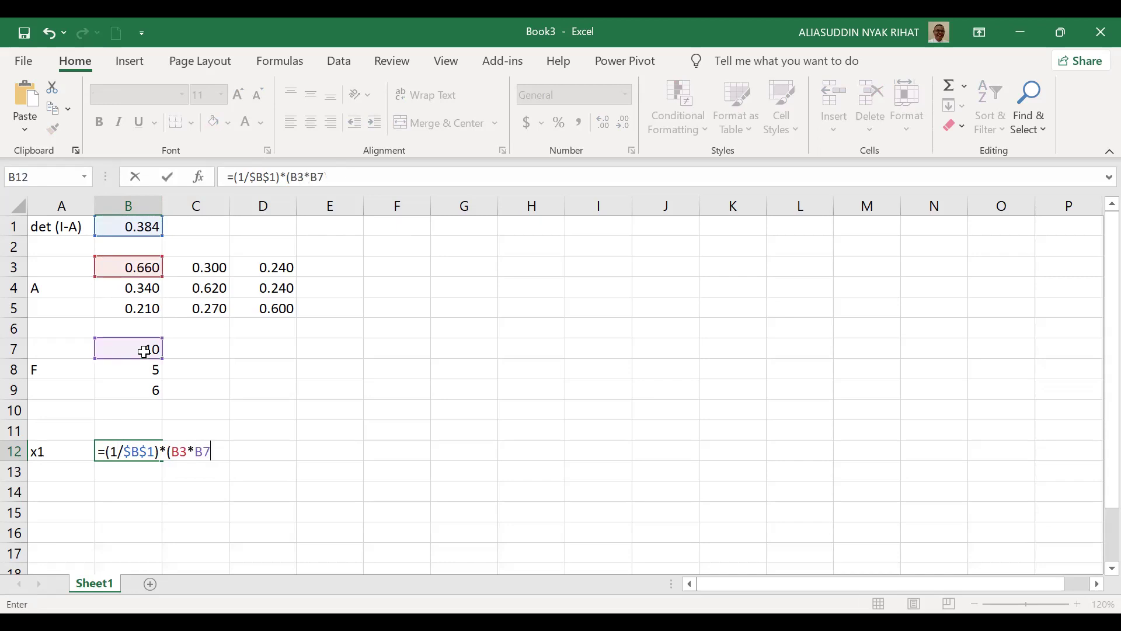
Complete the x1 formula in B12 by adding the remaining products, +C3*B8+D3*B9), and enter it
{"action": "type", "text": "+"}
{"action": "left_click", "coordinate": [211, 270]}
{"action": "type", "text": "*"}
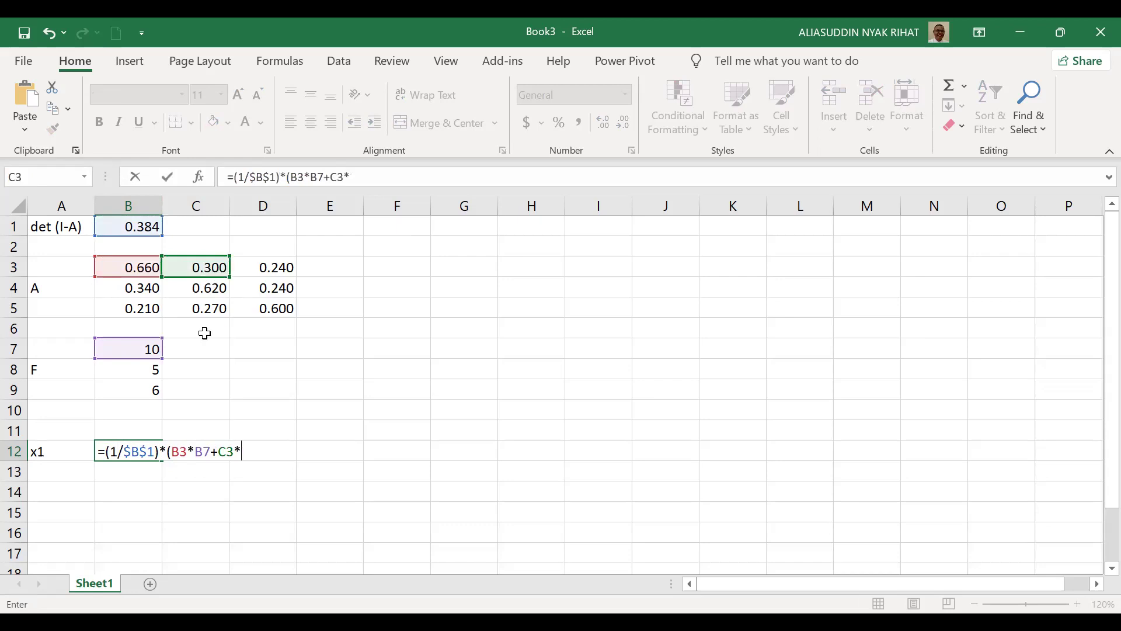
{"action": "left_click", "coordinate": [150, 374]}
{"action": "type", "text": "+"}
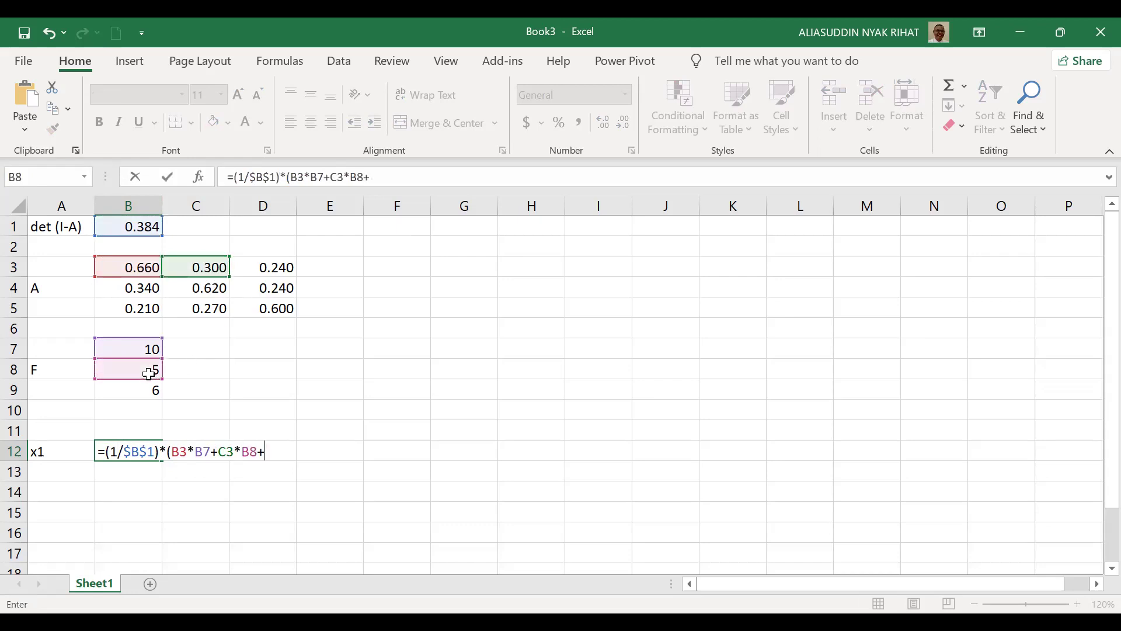
{"action": "left_click", "coordinate": [281, 263]}
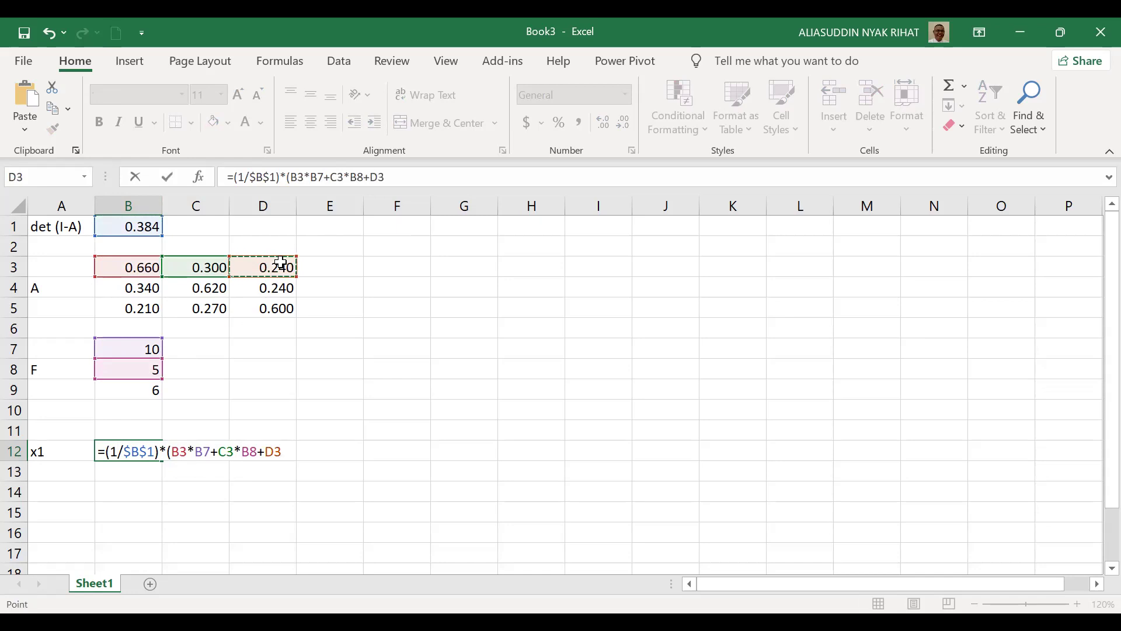
{"action": "type", "text": "*"}
{"action": "left_click", "coordinate": [150, 391]}
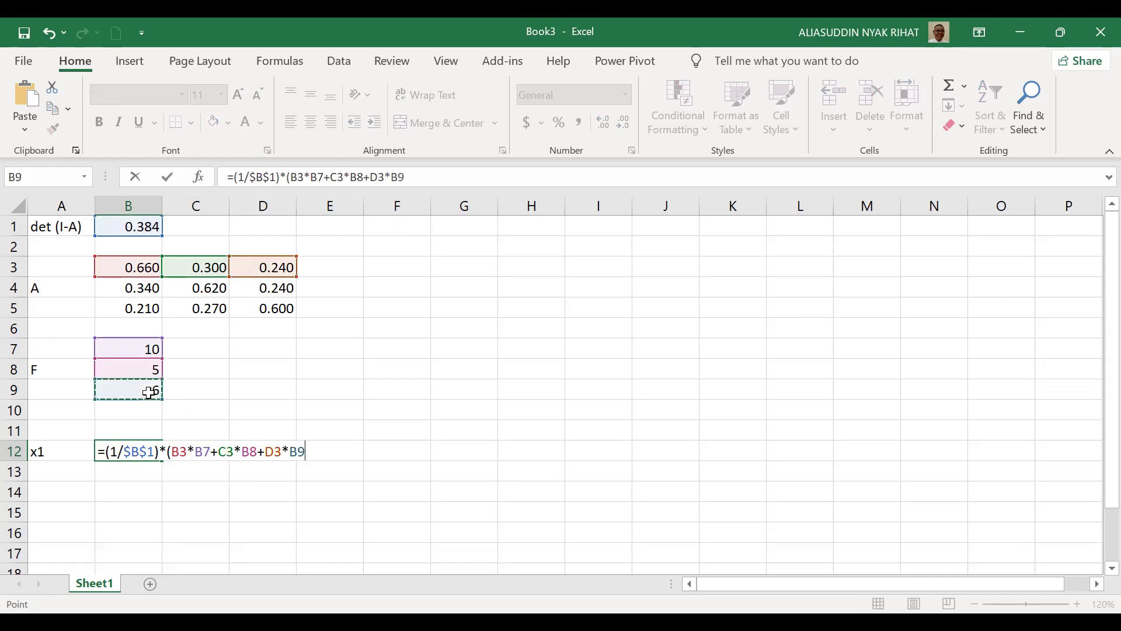
{"action": "type", "text": ")"}
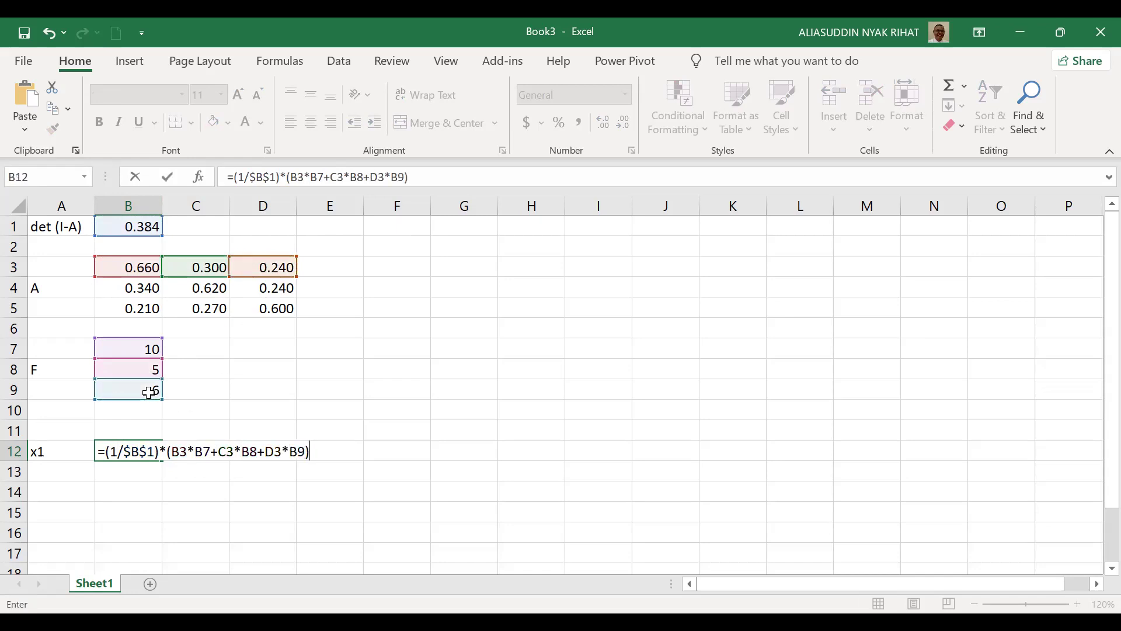
{"action": "key", "text": "Return"}
Format the x1 result in B12 to display two decimal places
{"action": "key", "text": "Up"}
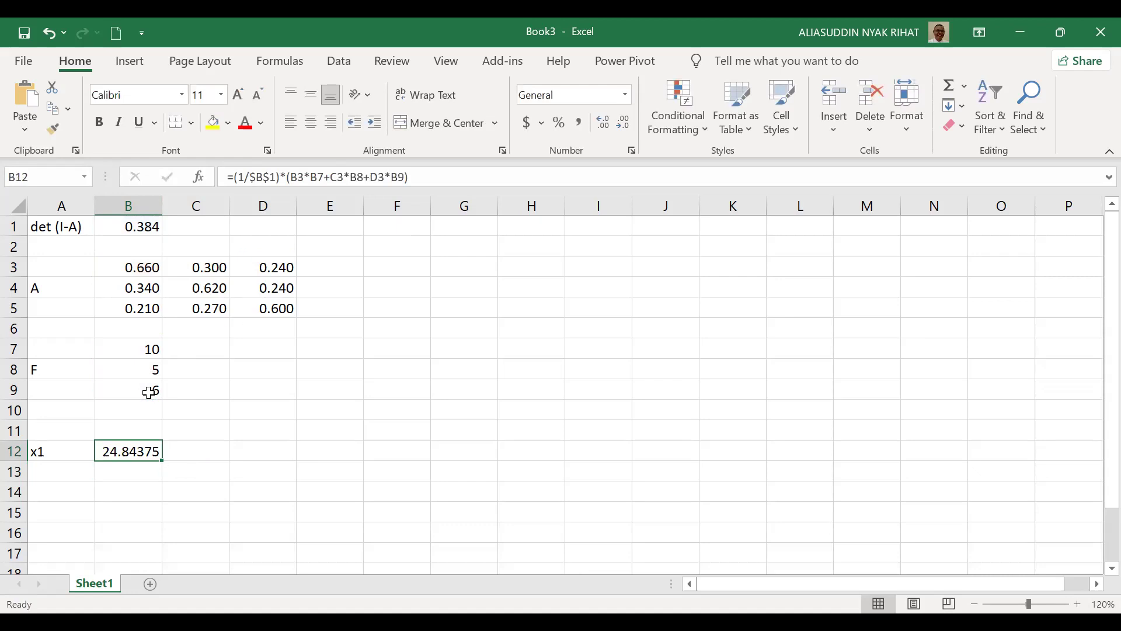
{"action": "left_click", "coordinate": [619, 126]}
{"action": "left_click", "coordinate": [619, 126]}
{"action": "left_click", "coordinate": [619, 126]}
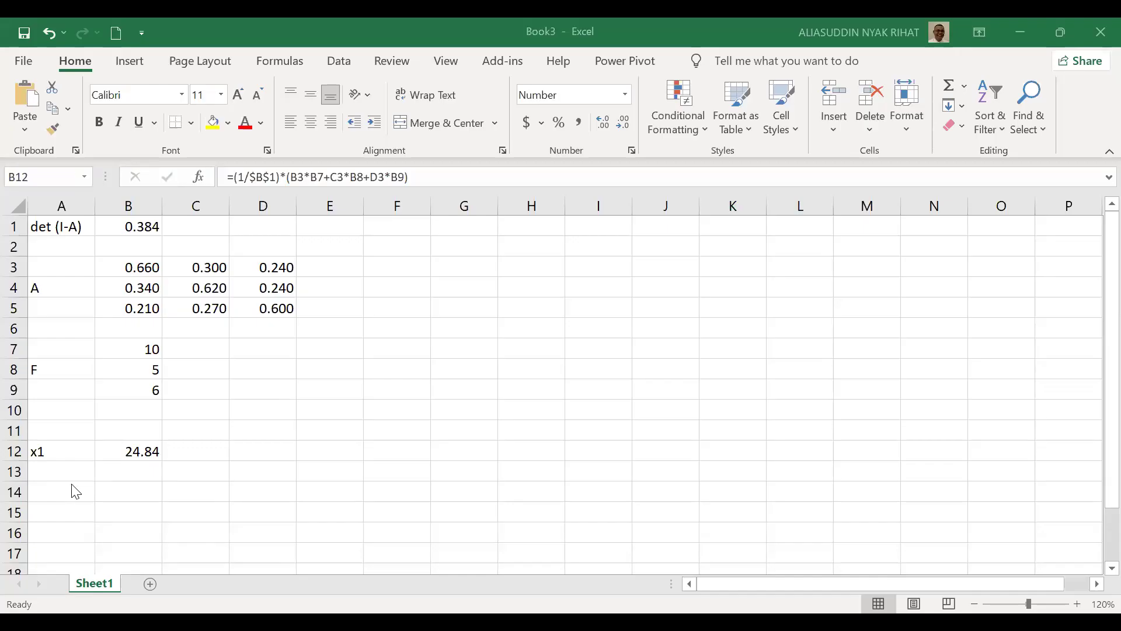
Label cell A13 "x2"
{"action": "key", "text": "Return"}
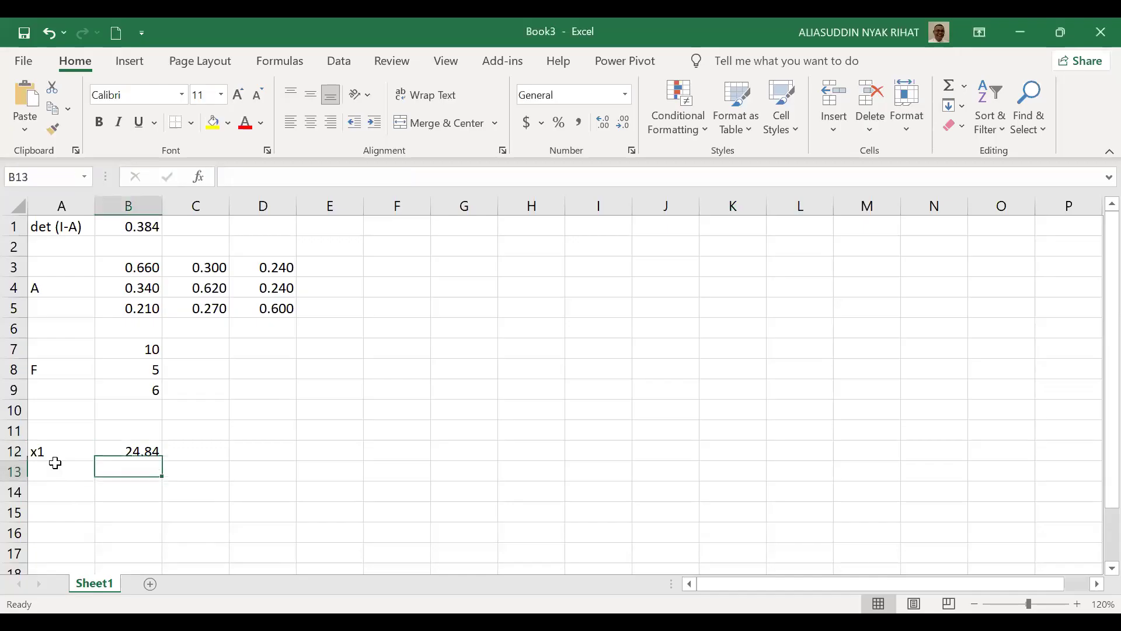
{"action": "left_click", "coordinate": [56, 458]}
{"action": "left_click", "coordinate": [56, 467]}
{"action": "type", "text": "x2"}
{"action": "key", "text": "Tab"}
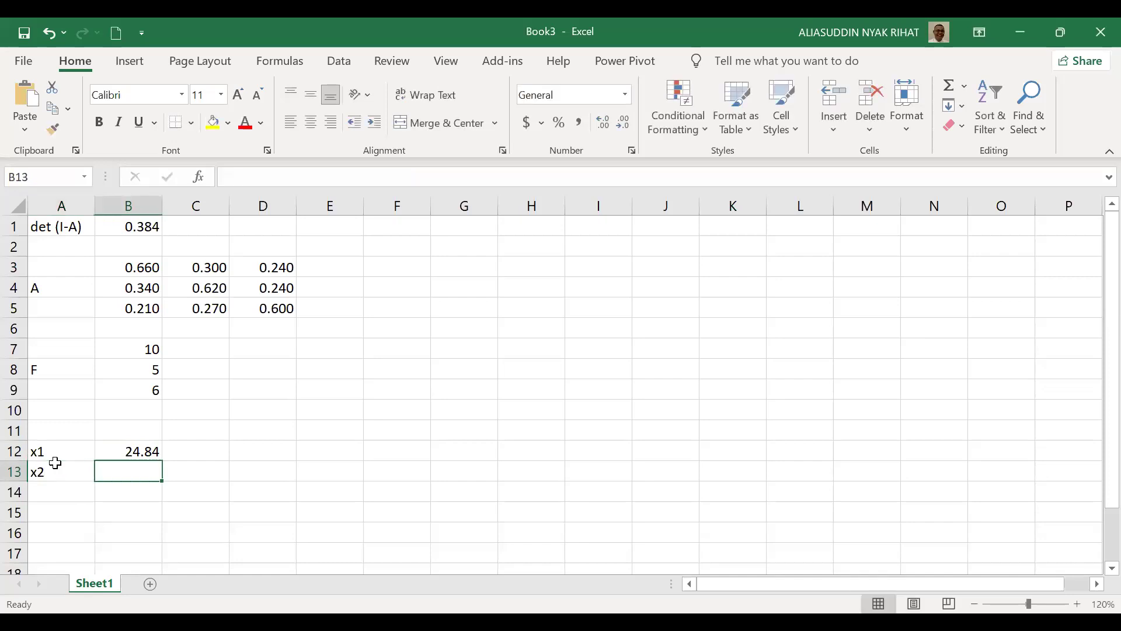
Begin the x2 formula in B13 with =(1/$B$1)*(B4*B7, using an absolute reference to the det (I-A) value
{"action": "type", "text": "=(1/"}
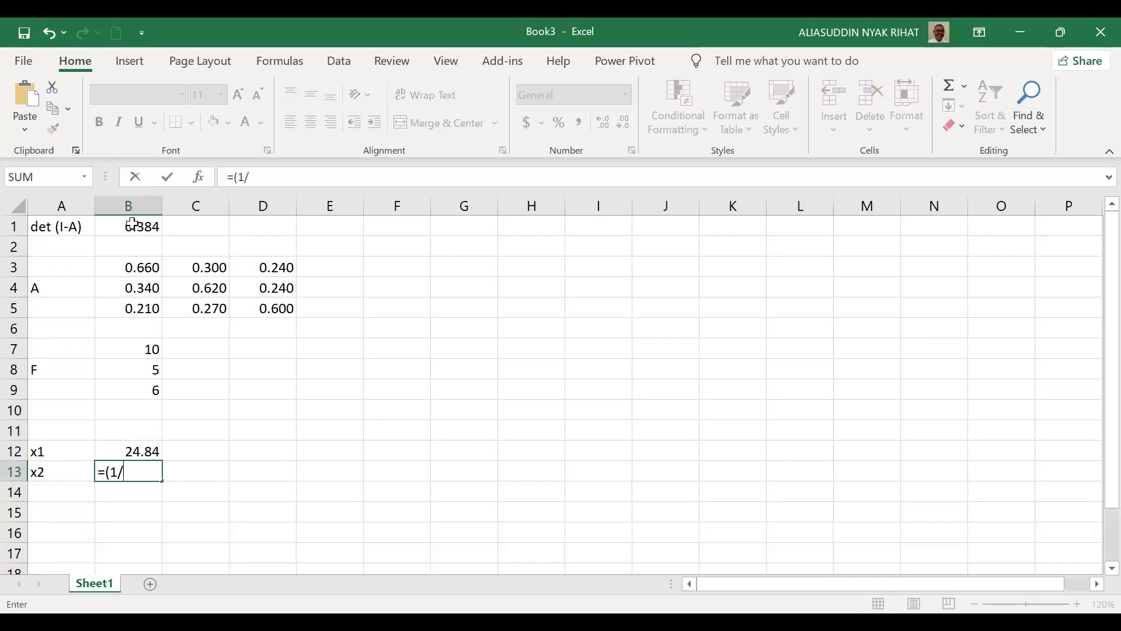
{"action": "left_click", "coordinate": [133, 224]}
{"action": "key", "text": "F4"}
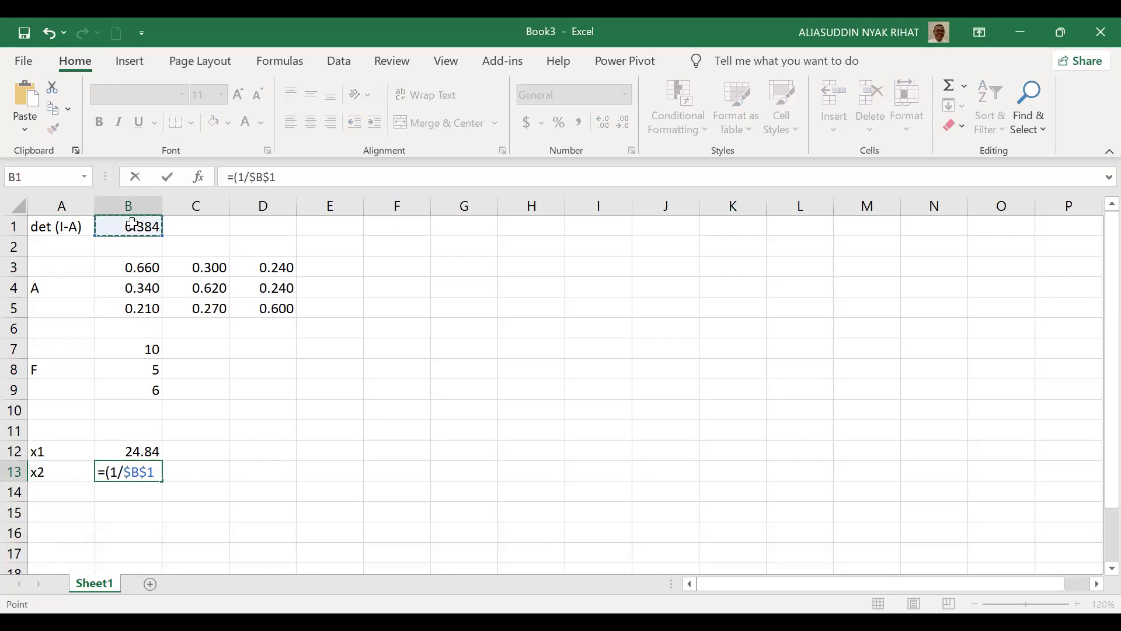
{"action": "type", "text": ")"}
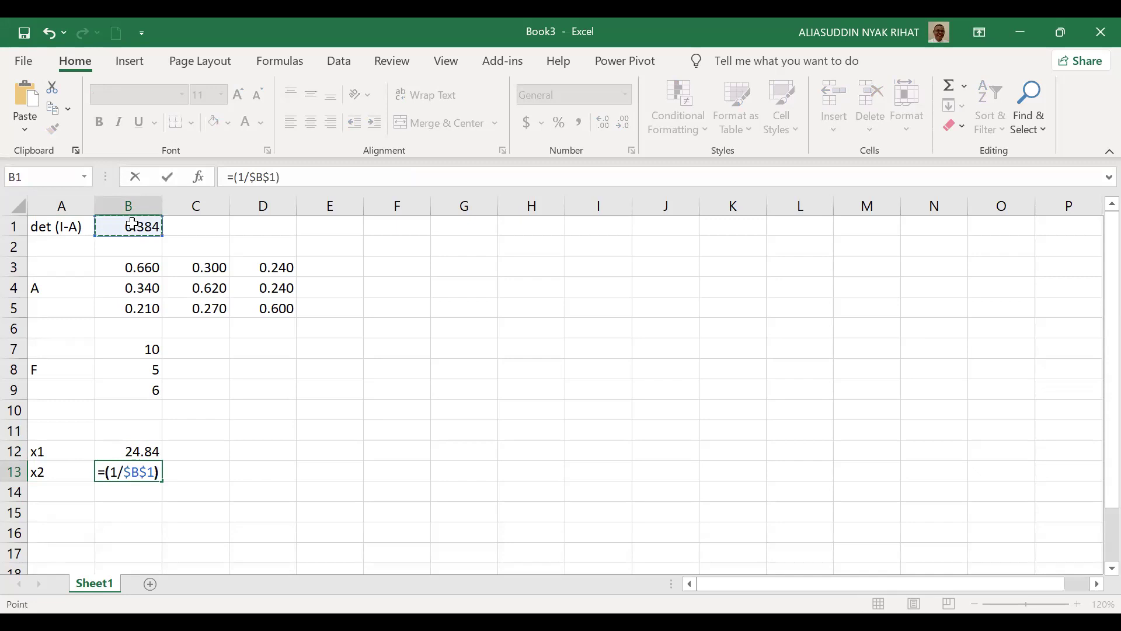
{"action": "type", "text": "*("}
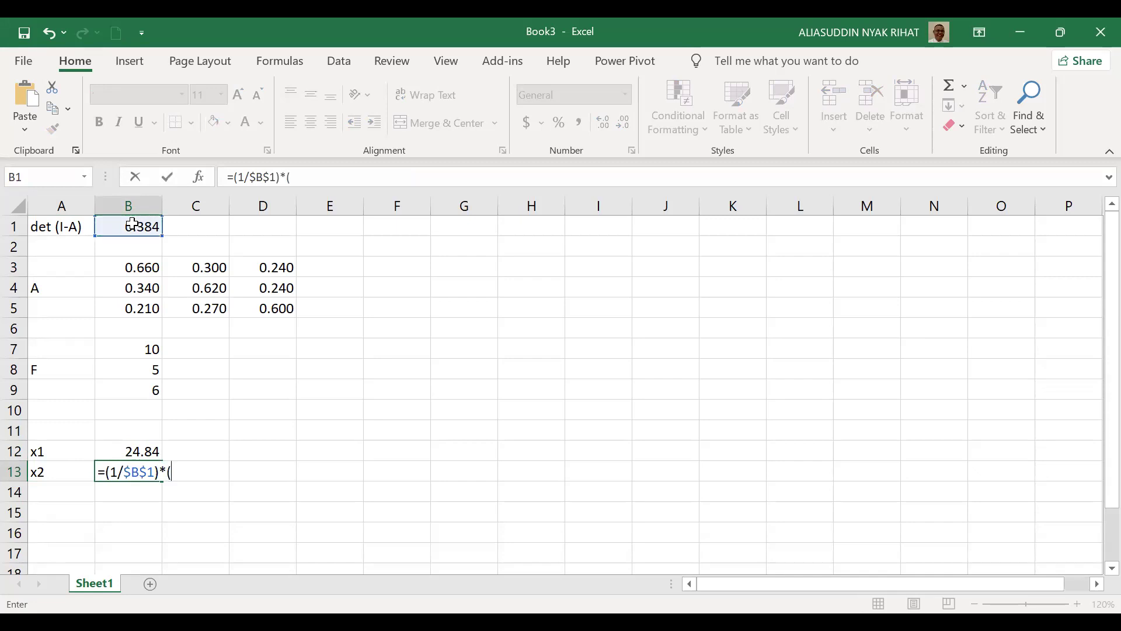
{"action": "left_click", "coordinate": [141, 290]}
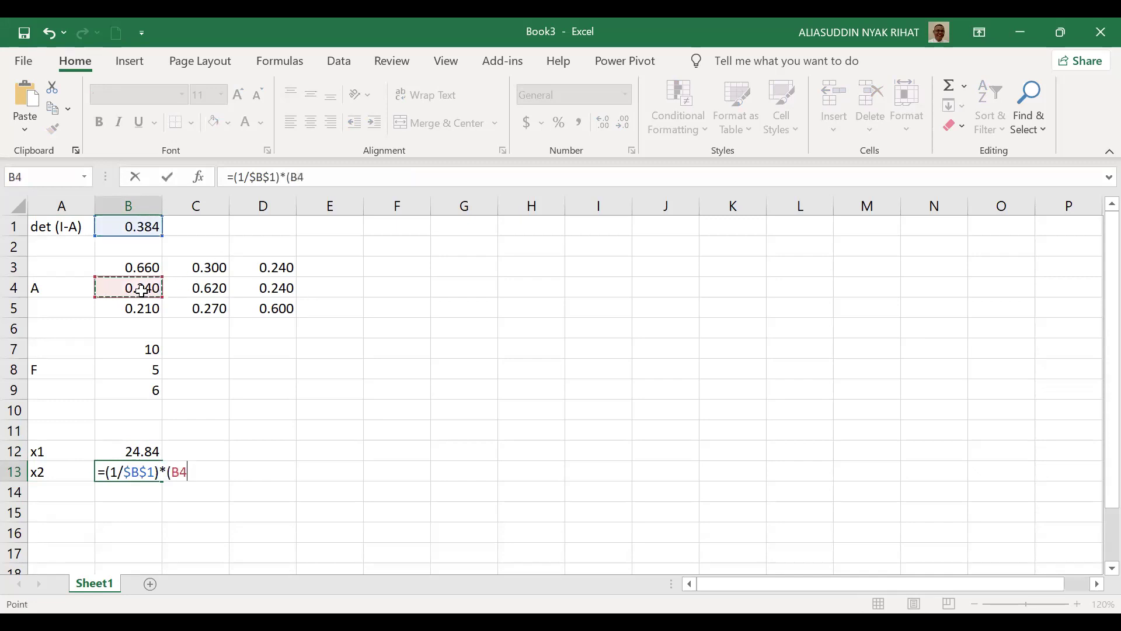
{"action": "type", "text": "*"}
{"action": "left_click", "coordinate": [142, 344]}
Complete the x2 formula in B13 by adding the remaining products, +C4*B8+D4*B9, and enter it
{"action": "type", "text": "+"}
{"action": "left_click", "coordinate": [216, 290]}
{"action": "type", "text": "*"}
{"action": "left_click", "coordinate": [149, 367]}
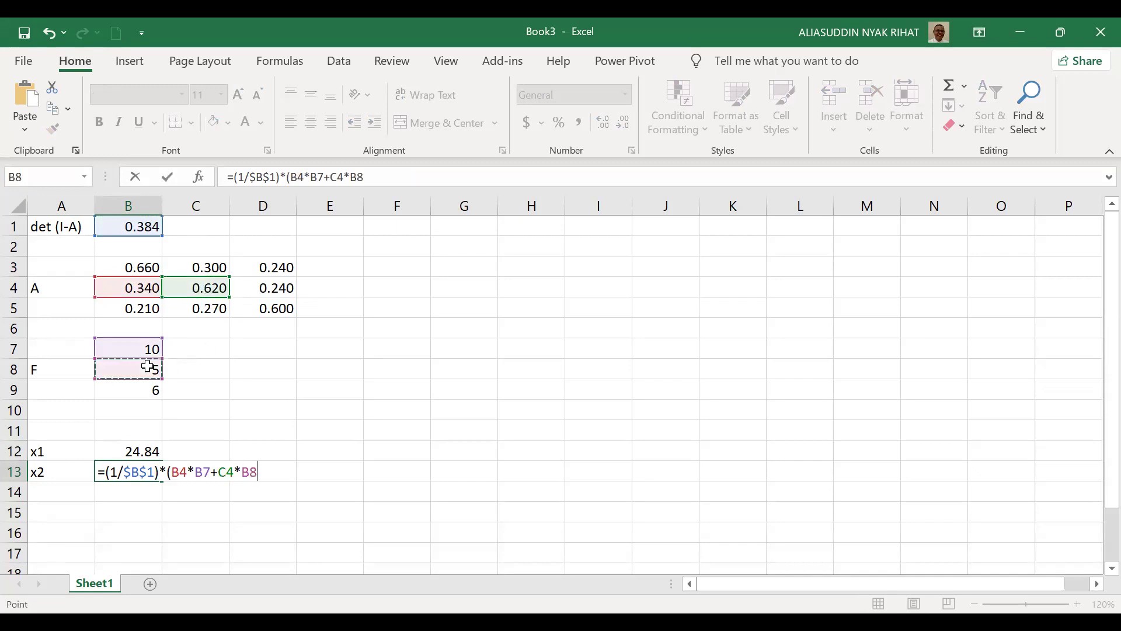
{"action": "type", "text": "+"}
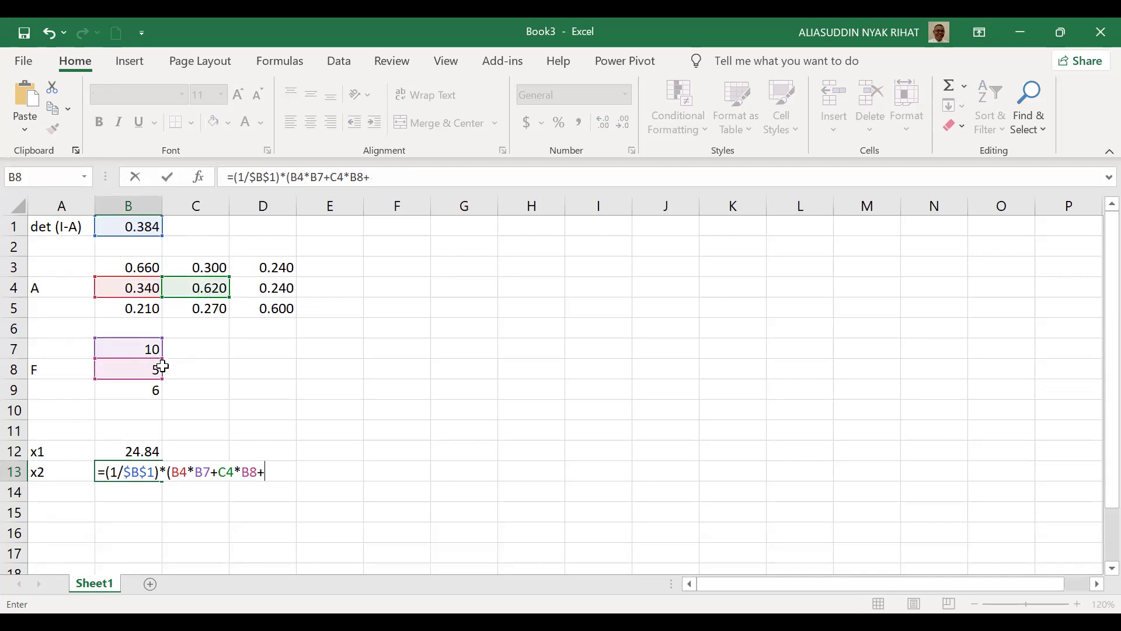
{"action": "left_click", "coordinate": [285, 286]}
{"action": "type", "text": "*"}
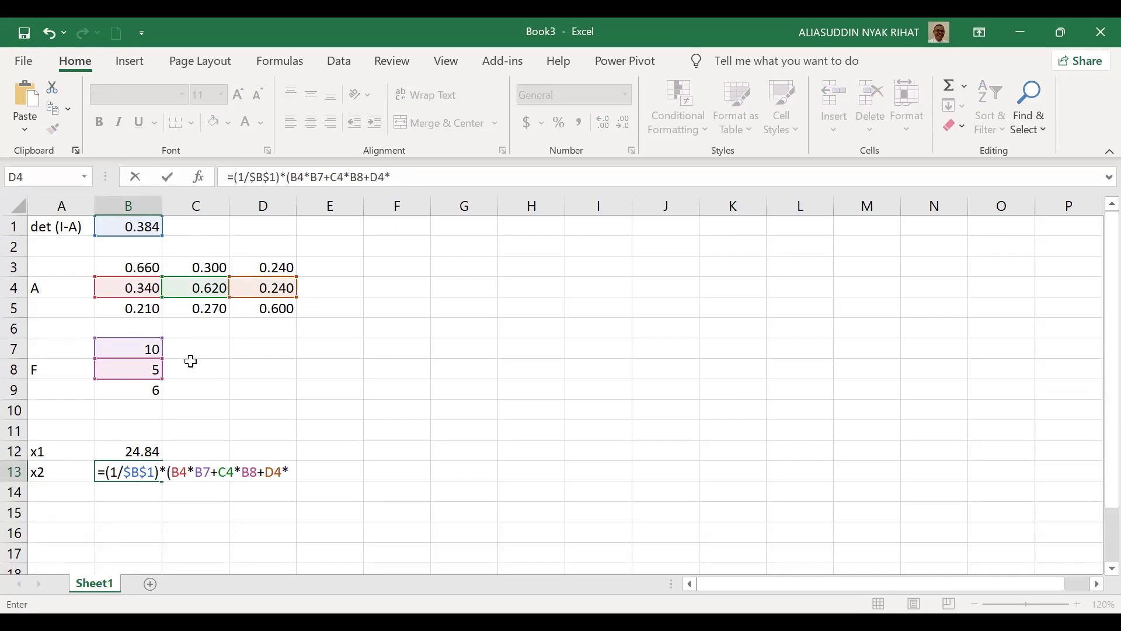
{"action": "left_click", "coordinate": [145, 390]}
{"action": "key", "text": "Return"}
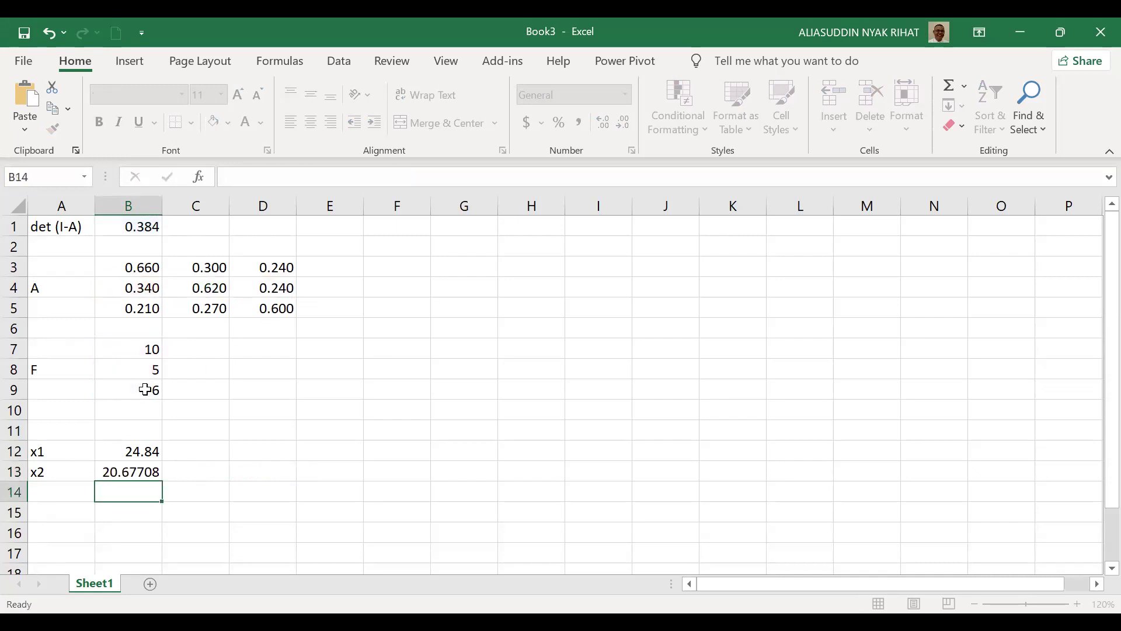
Format the x2 result in B13 to display two decimal places
{"action": "key", "text": "Up"}
{"action": "left_click", "coordinate": [619, 128]}
{"action": "left_click", "coordinate": [619, 128]}
{"action": "left_click", "coordinate": [619, 128]}
Label cell A14 "x3"
{"action": "key", "text": "Down"}
{"action": "key", "text": "Left"}
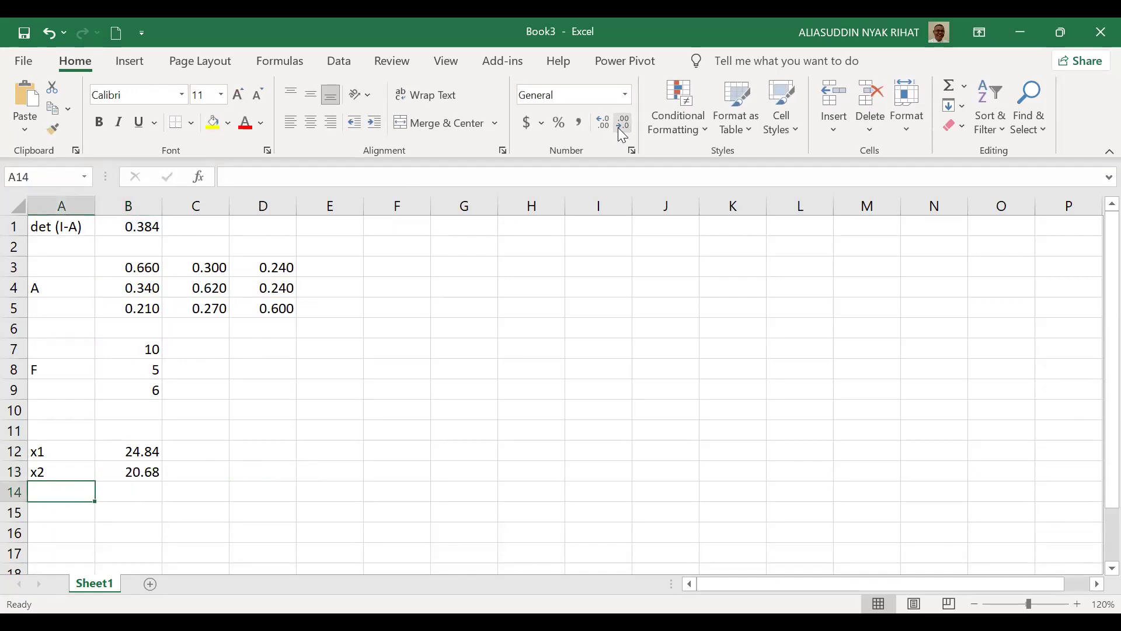
{"action": "type", "text": "x3"}
{"action": "key", "text": "Tab"}
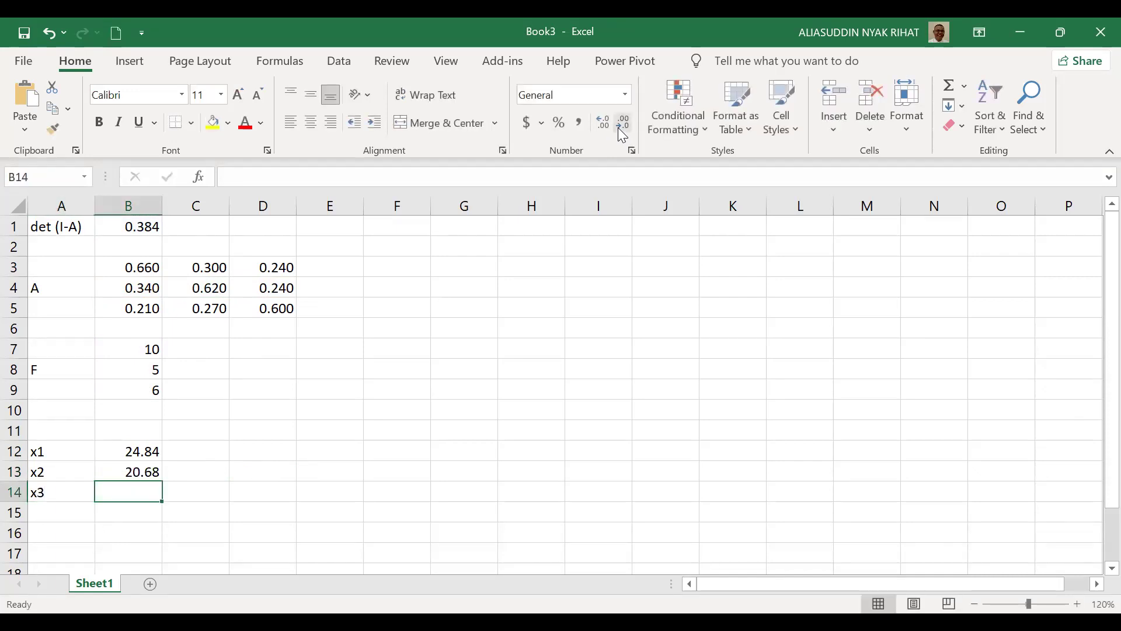
Begin the x3 formula in B14 with =(1/$B$1)*(B5*B7, using an absolute reference to the det (I-A) value
{"action": "type", "text": "=(1"}
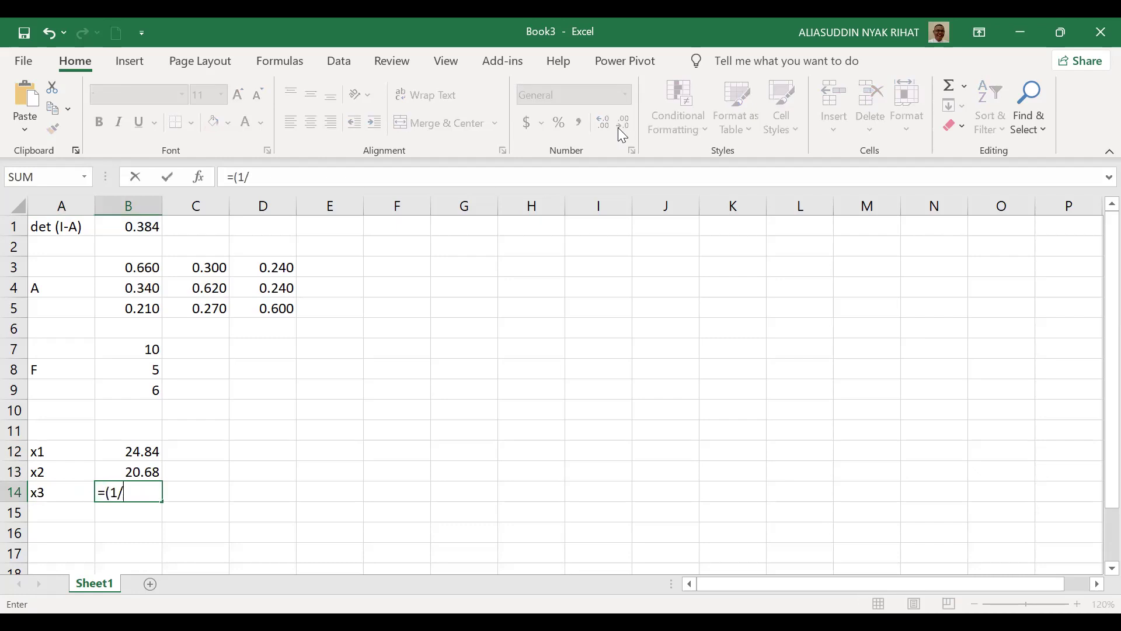
{"action": "type", "text": "/"}
{"action": "left_click", "coordinate": [147, 234]}
{"action": "key", "text": "F4"}
{"action": "type", "text": ")*"}
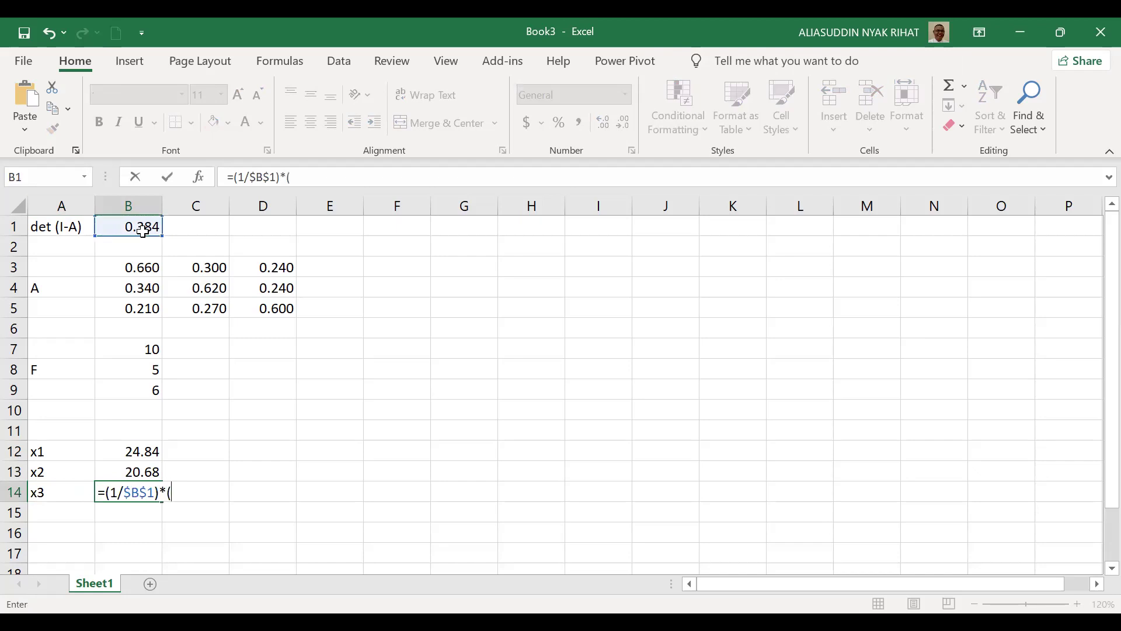
{"action": "type", "text": "("}
{"action": "left_click", "coordinate": [136, 319]}
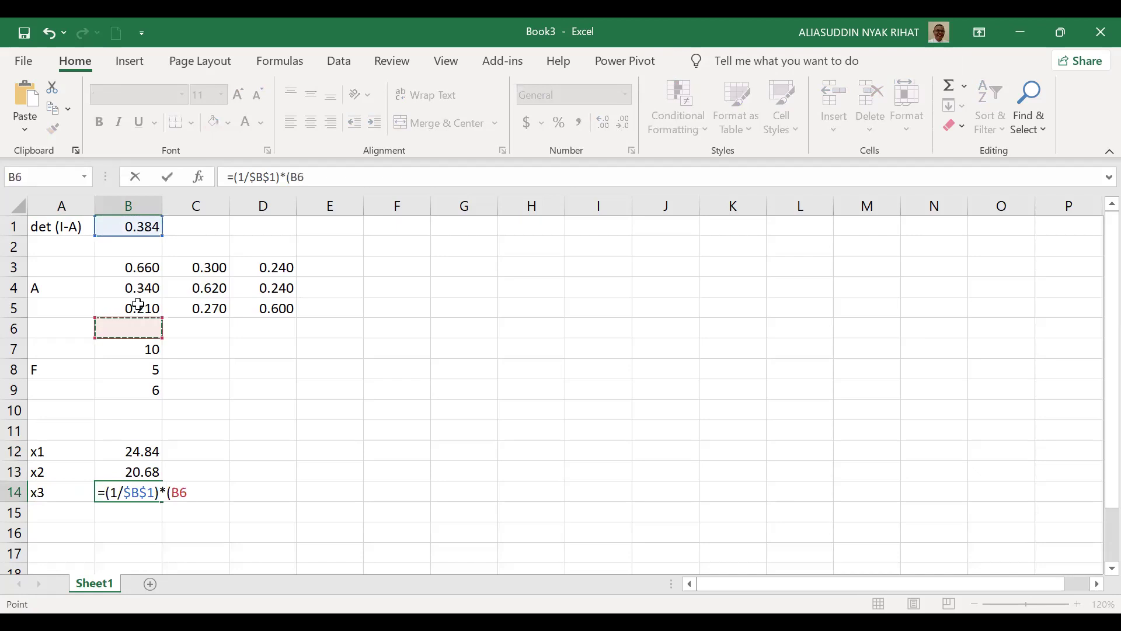
{"action": "left_click", "coordinate": [138, 304]}
{"action": "type", "text": "*"}
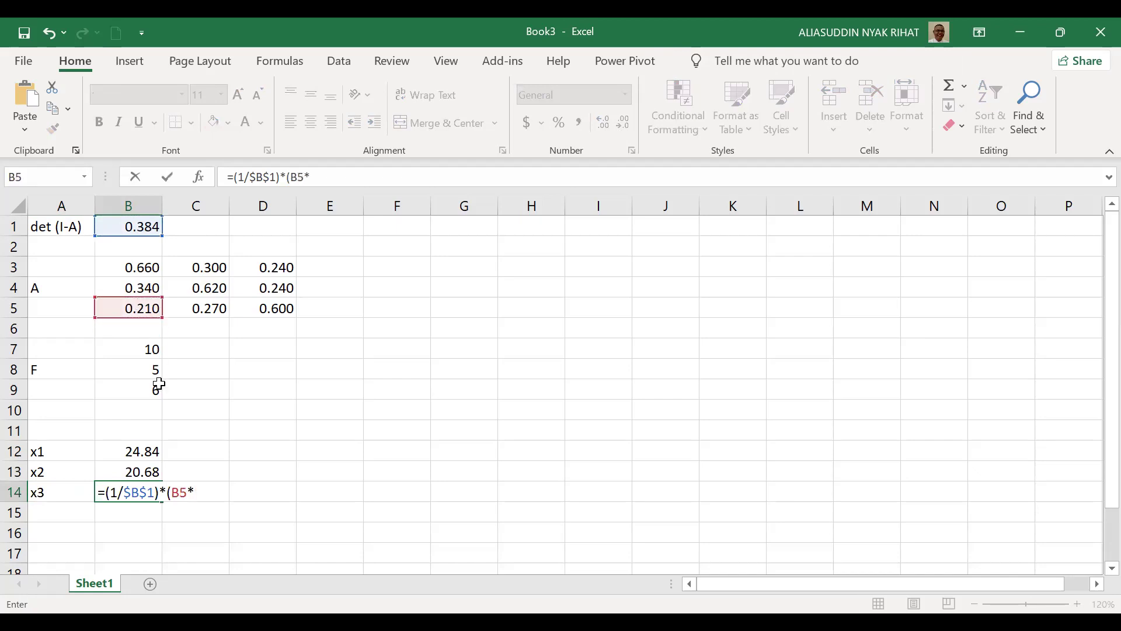
{"action": "left_click", "coordinate": [142, 350]}
Complete the x3 formula in B14 by adding the remaining products, +C5*B8+D5*B9, and enter it
{"action": "type", "text": "+"}
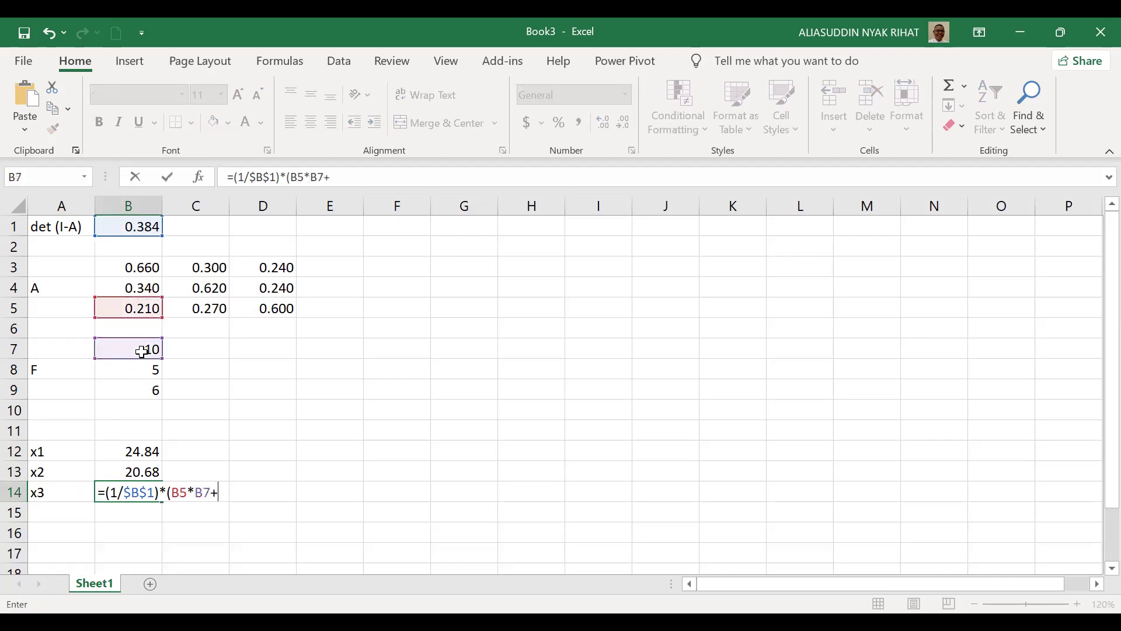
{"action": "left_click", "coordinate": [209, 309]}
{"action": "type", "text": "*"}
{"action": "left_click", "coordinate": [145, 372]}
{"action": "type", "text": "+"}
{"action": "left_click", "coordinate": [277, 305]}
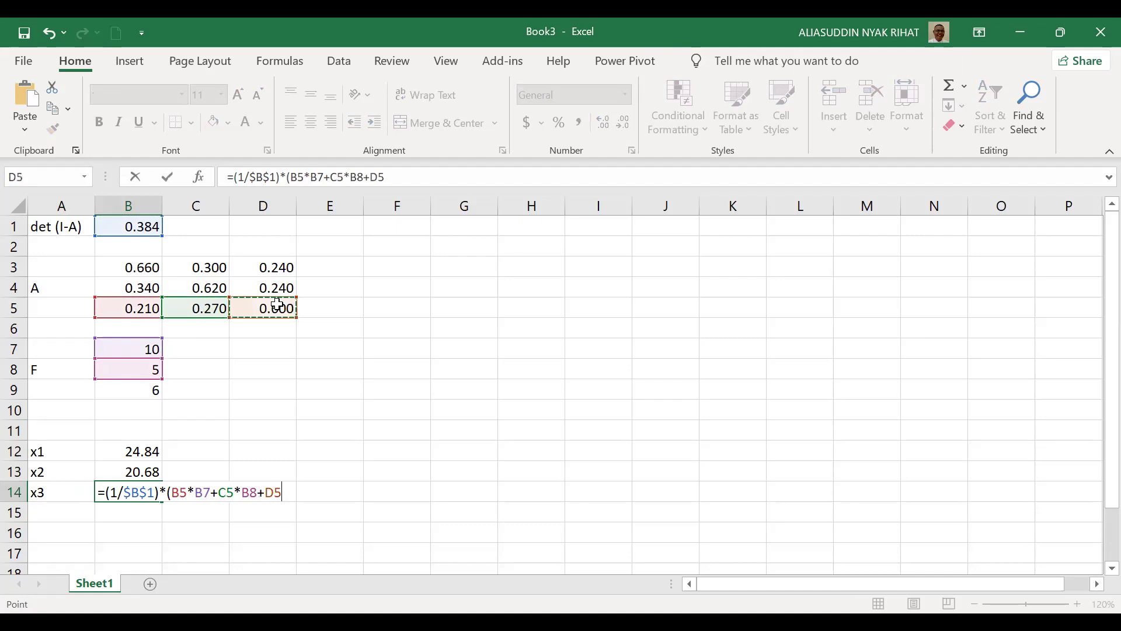
{"action": "type", "text": "*"}
{"action": "left_click", "coordinate": [151, 393]}
{"action": "key", "text": "Return"}
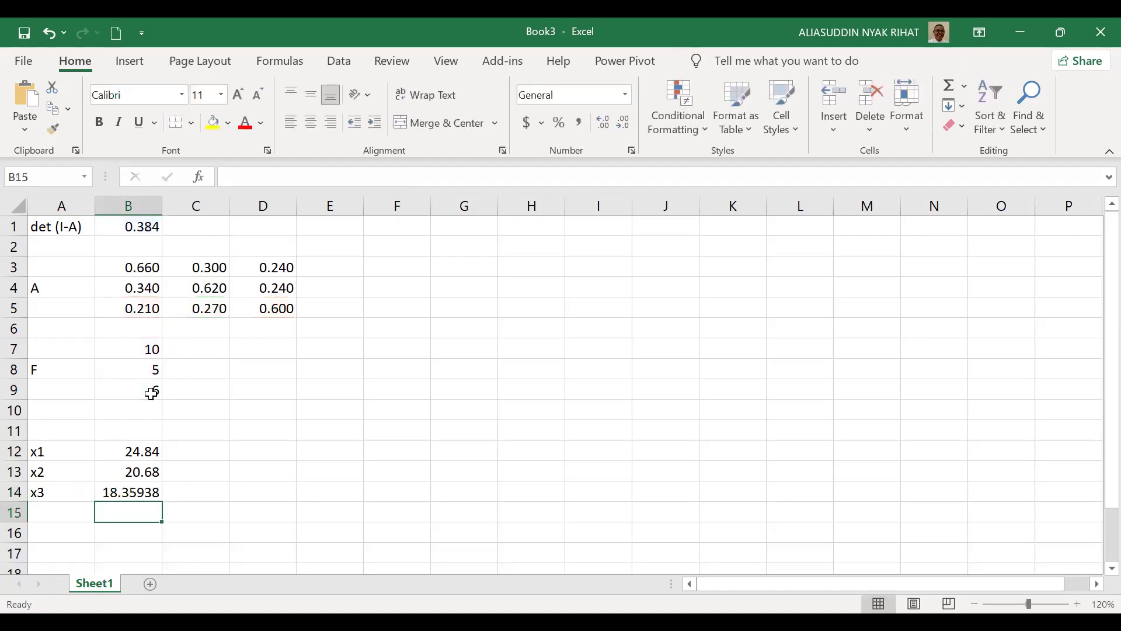
Format the x3 result in B14 to display two decimal places
{"action": "key", "text": "Up"}
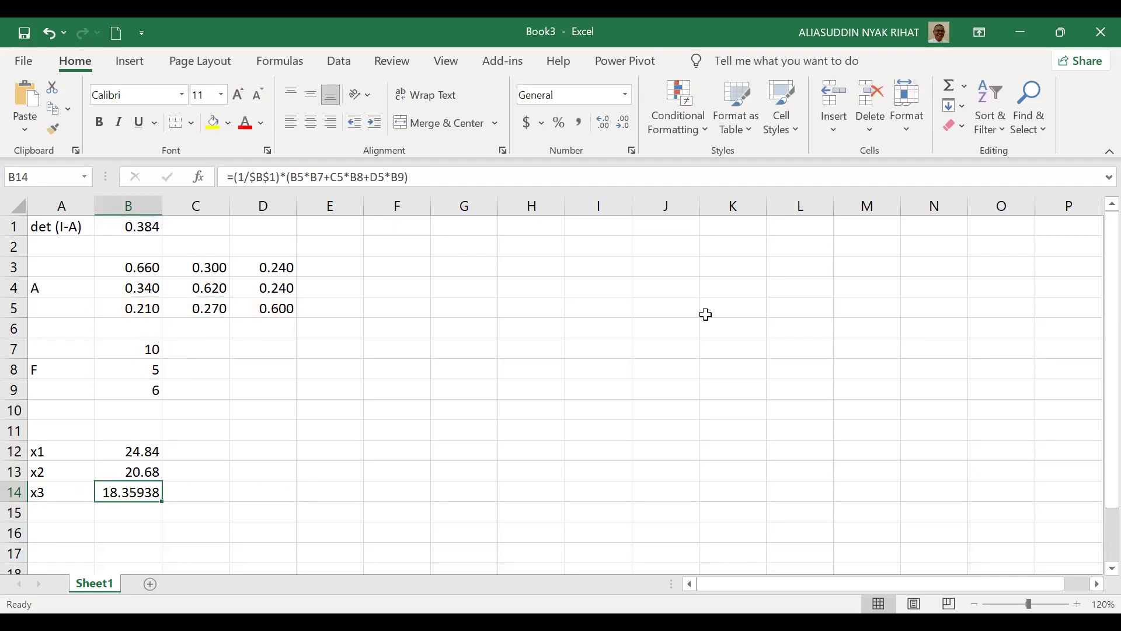
{"action": "left_click", "coordinate": [620, 121]}
{"action": "left_click", "coordinate": [620, 122]}
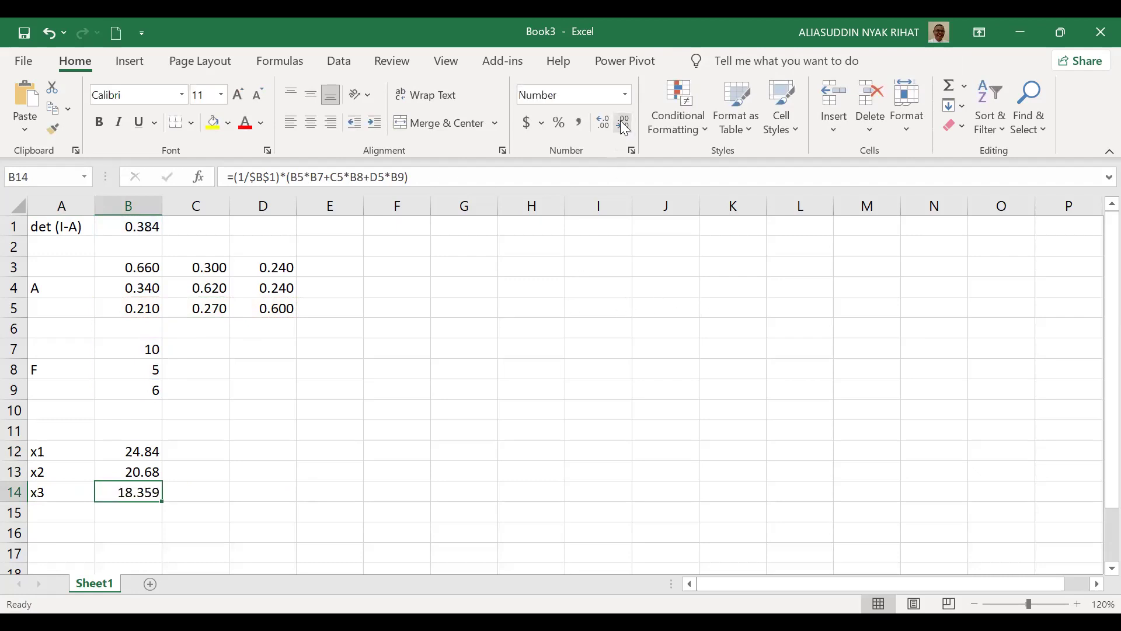
{"action": "left_click", "coordinate": [623, 124]}
Try a demand value of 15 in B7 and undo the change
{"action": "left_click", "coordinate": [140, 354]}
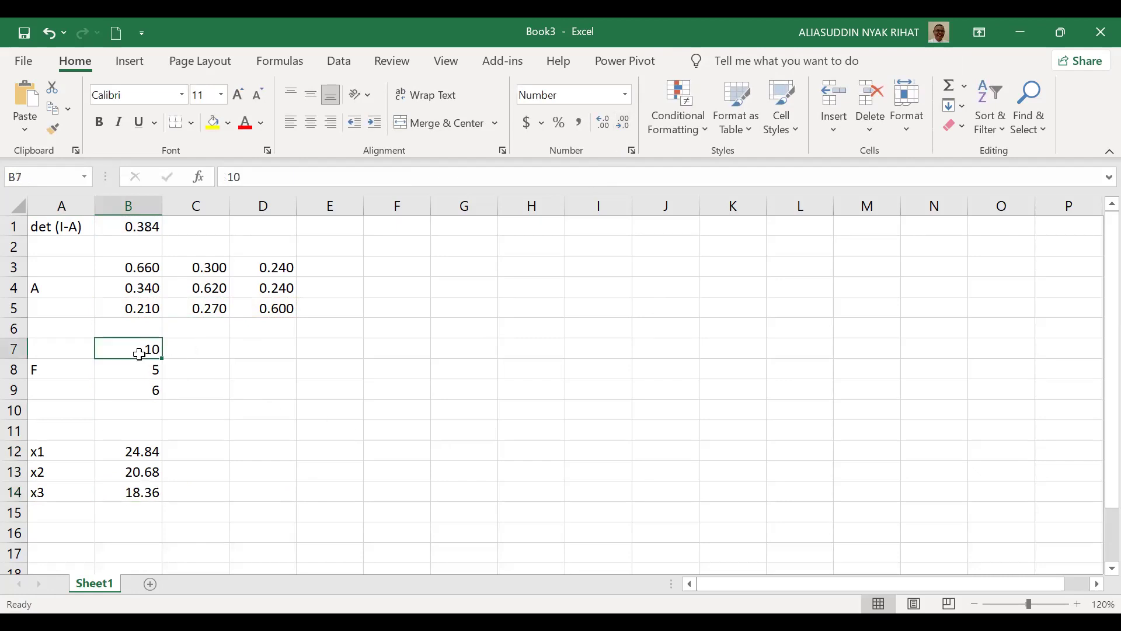
{"action": "type", "text": "15"}
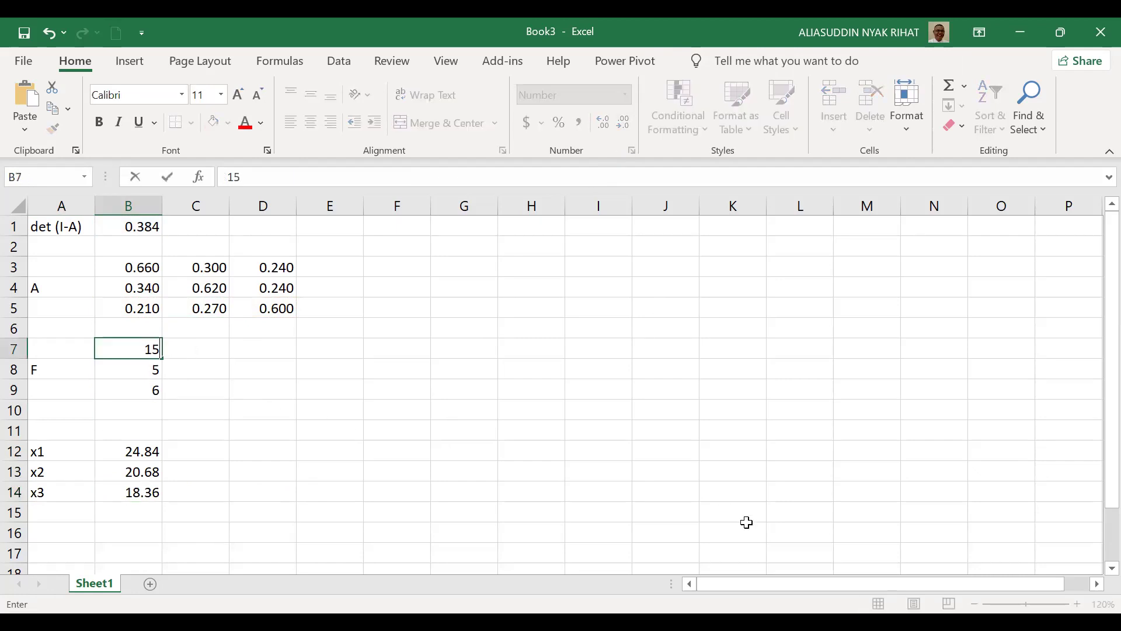
{"action": "key", "text": "Return"}
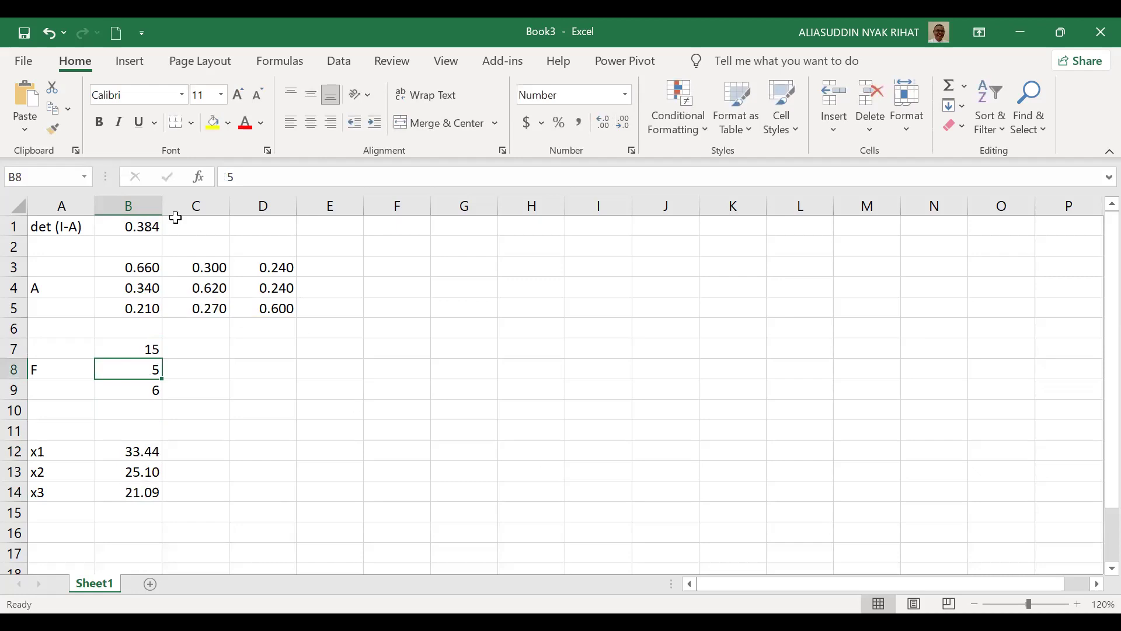
{"action": "left_click", "coordinate": [49, 30]}
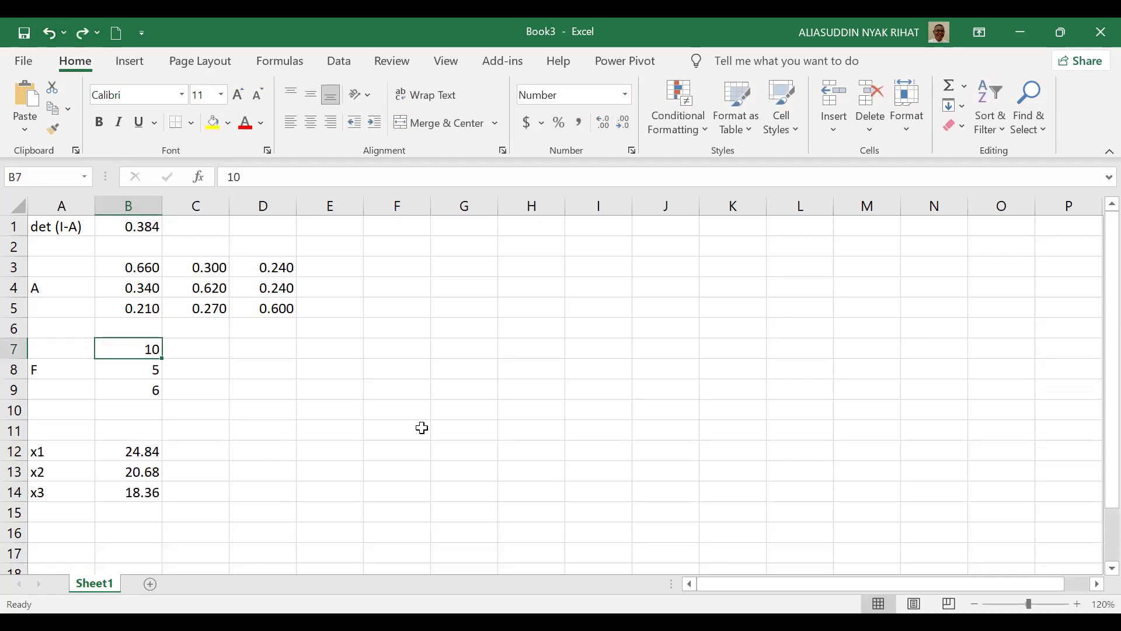
Copy the x1 to x3 results in B12:B14 and paste them as values only starting at C12
{"action": "left_click_drag", "start_coordinate": [130, 453], "coordinate": [131, 492]}
{"action": "key", "text": "ctrl+c"}
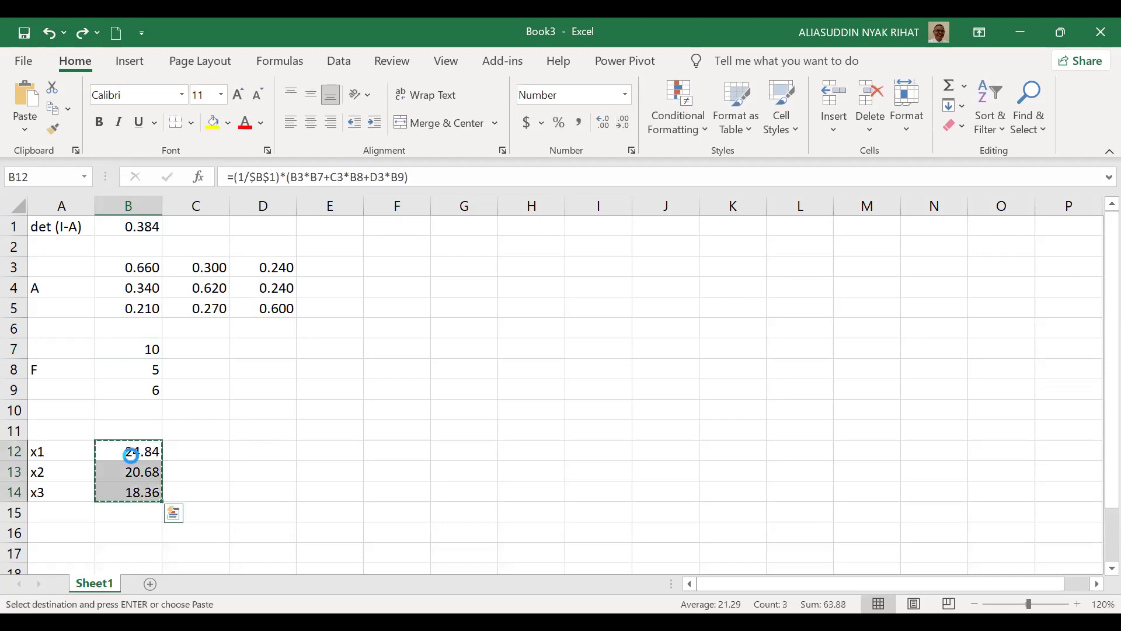
{"action": "left_click", "coordinate": [202, 455]}
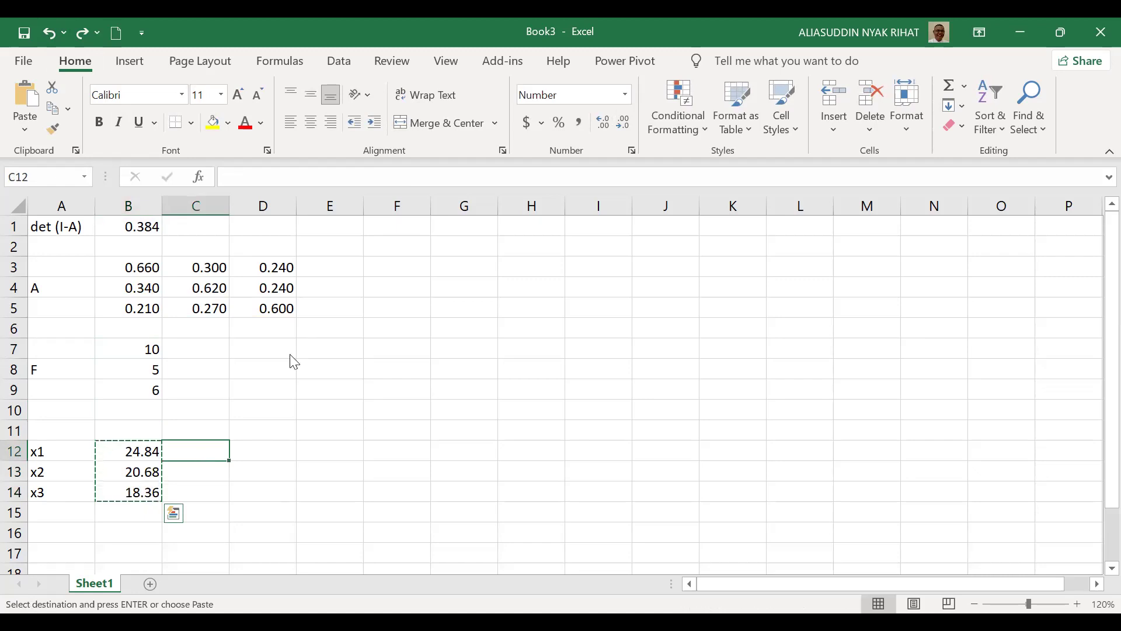
{"action": "key", "text": "shift+F10"}
{"action": "left_click", "coordinate": [283, 254]}
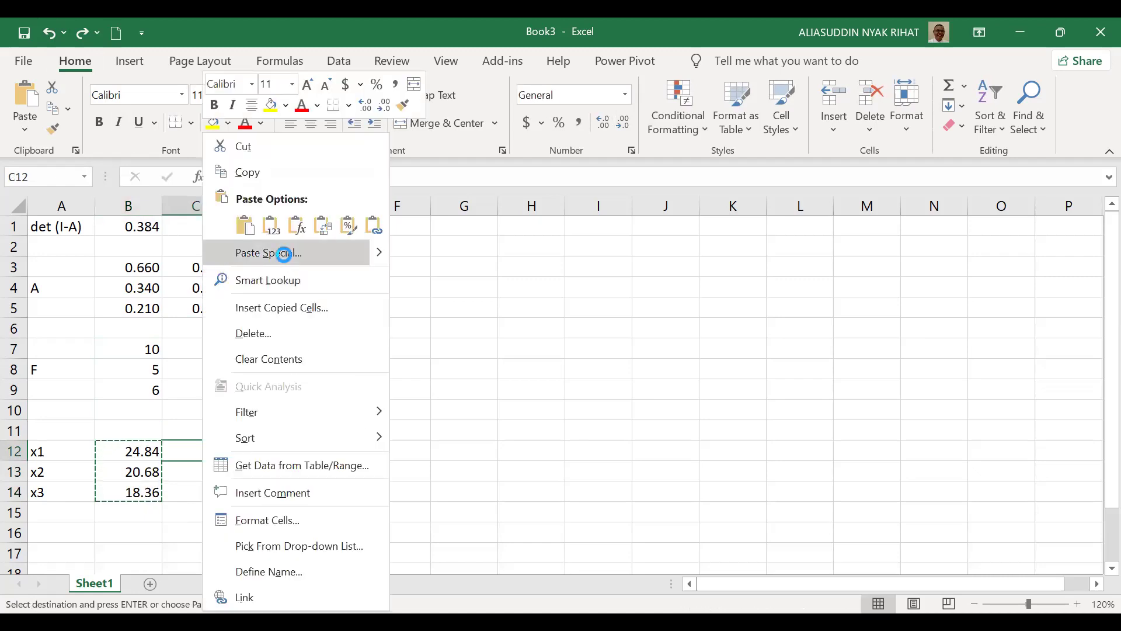
{"action": "left_click", "coordinate": [153, 184]}
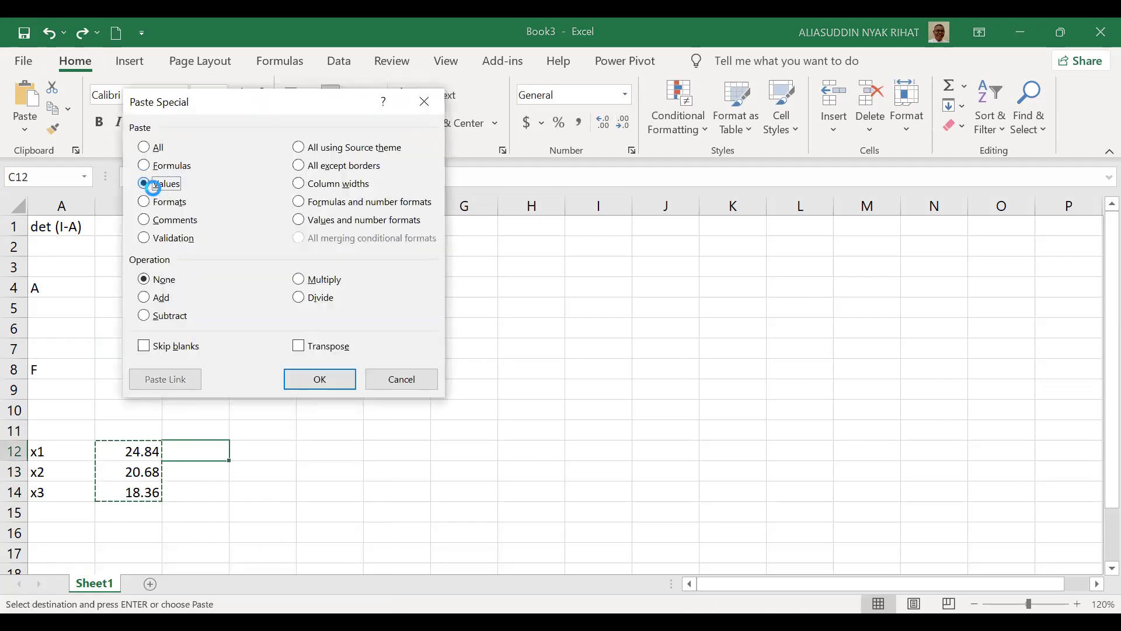
{"action": "left_click", "coordinate": [319, 379]}
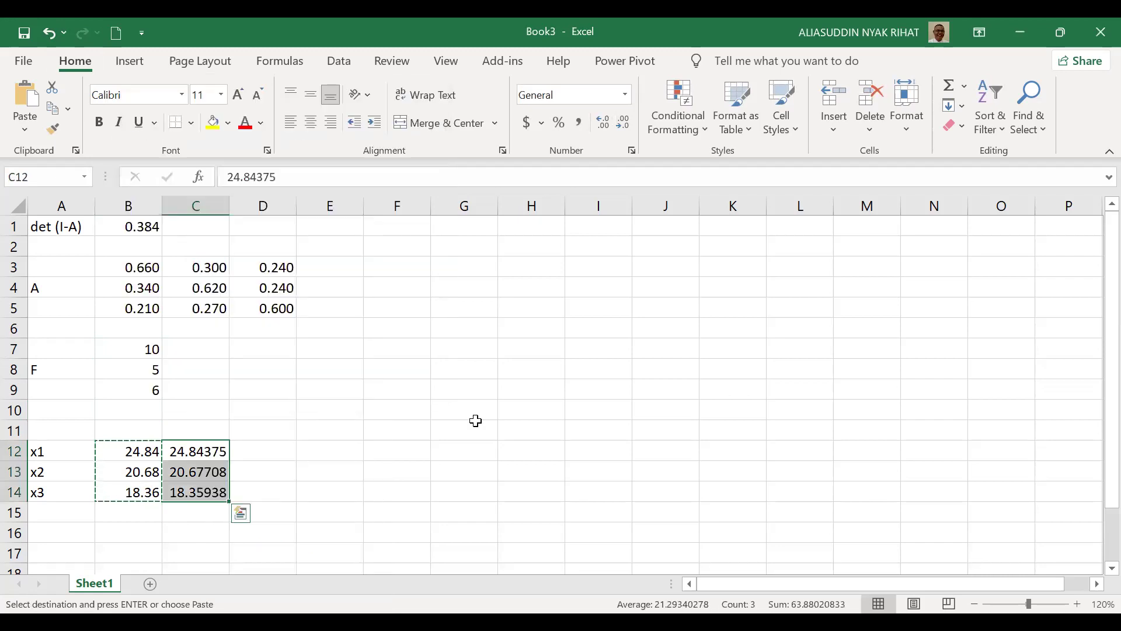
Format the pasted values in C12:C14 to display two decimal places
{"action": "left_click", "coordinate": [623, 121]}
{"action": "left_click", "coordinate": [624, 122]}
{"action": "left_click", "coordinate": [623, 122]}
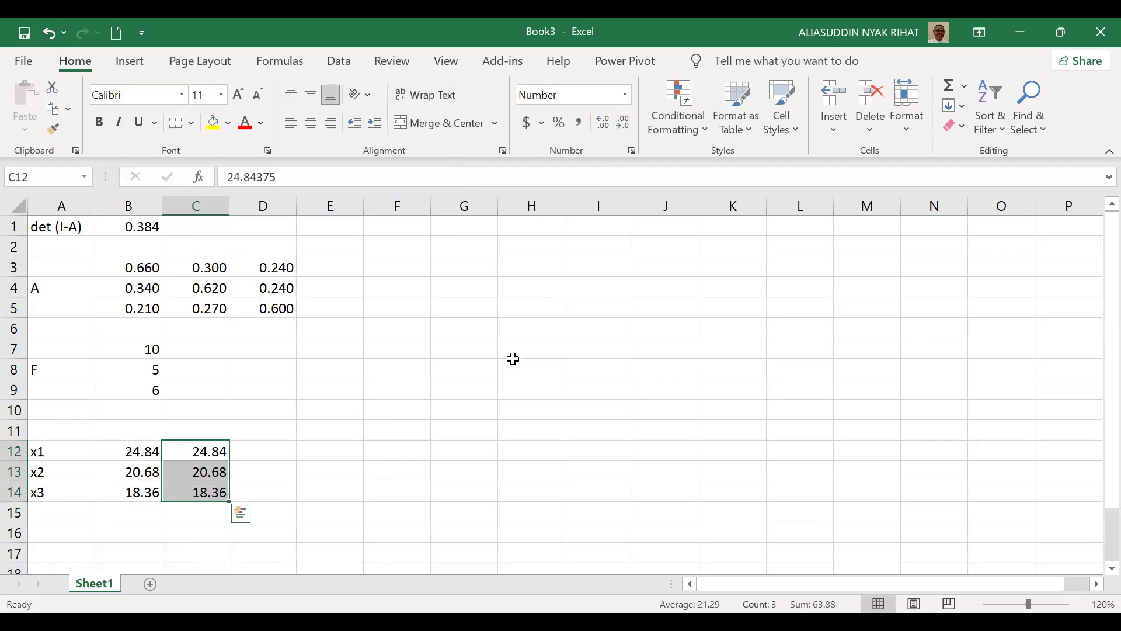
{"action": "left_click", "coordinate": [513, 358]}
Set the first demand value of F in B7 to 12
{"action": "left_click", "coordinate": [144, 348]}
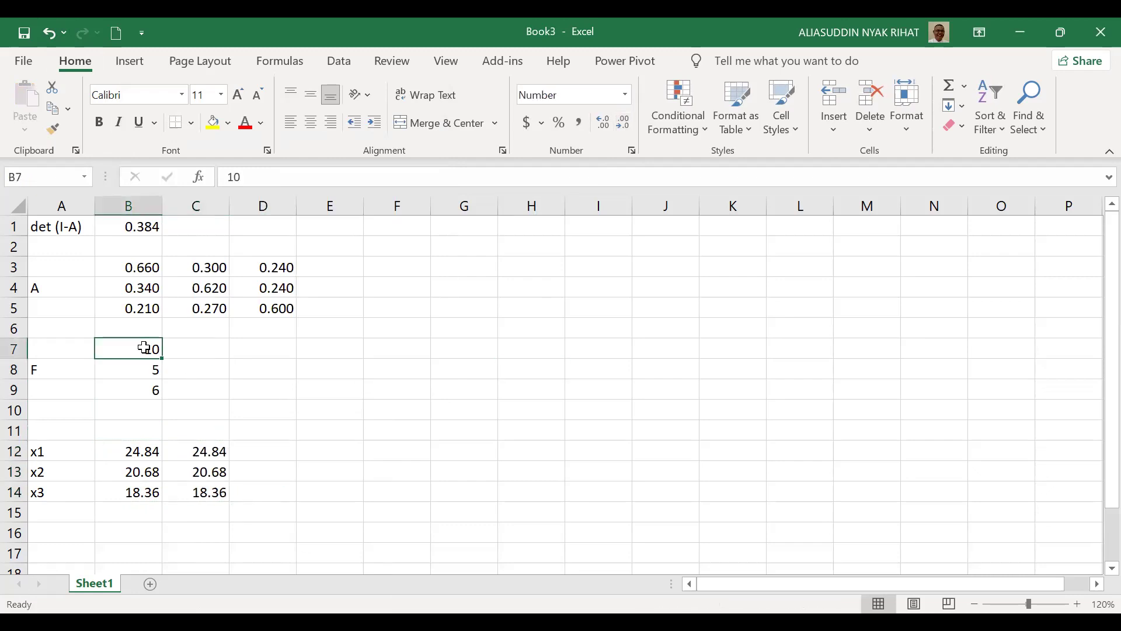
{"action": "type", "text": "12"}
{"action": "key", "text": "Return"}
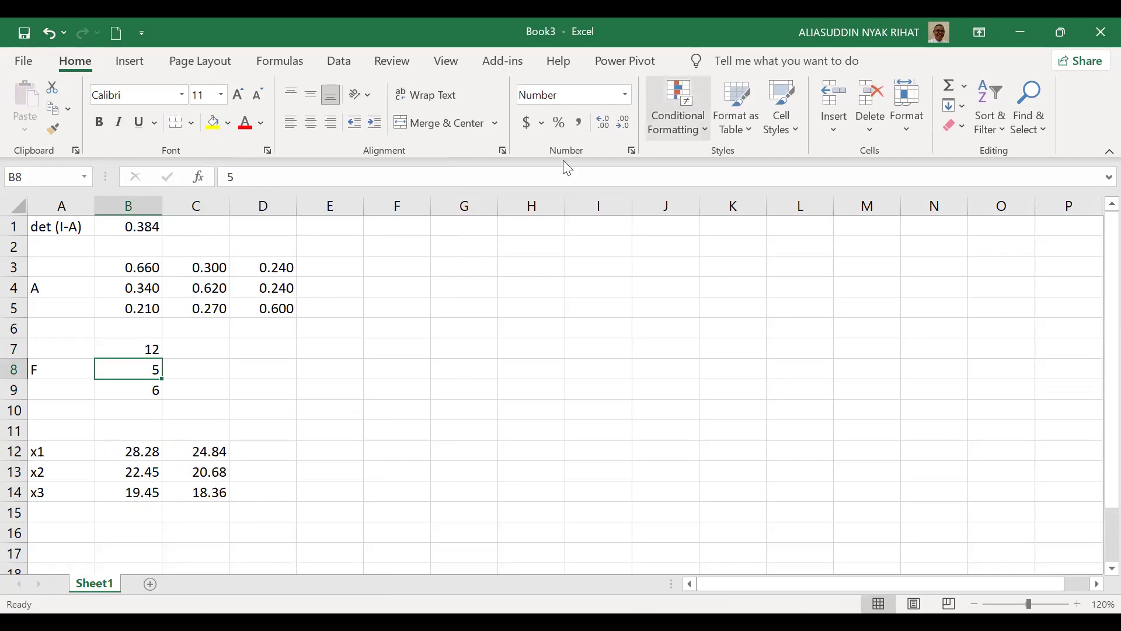
Set the second demand value of F in B8 to 6 and the first one in B7 to 10
{"action": "type", "text": "6"}
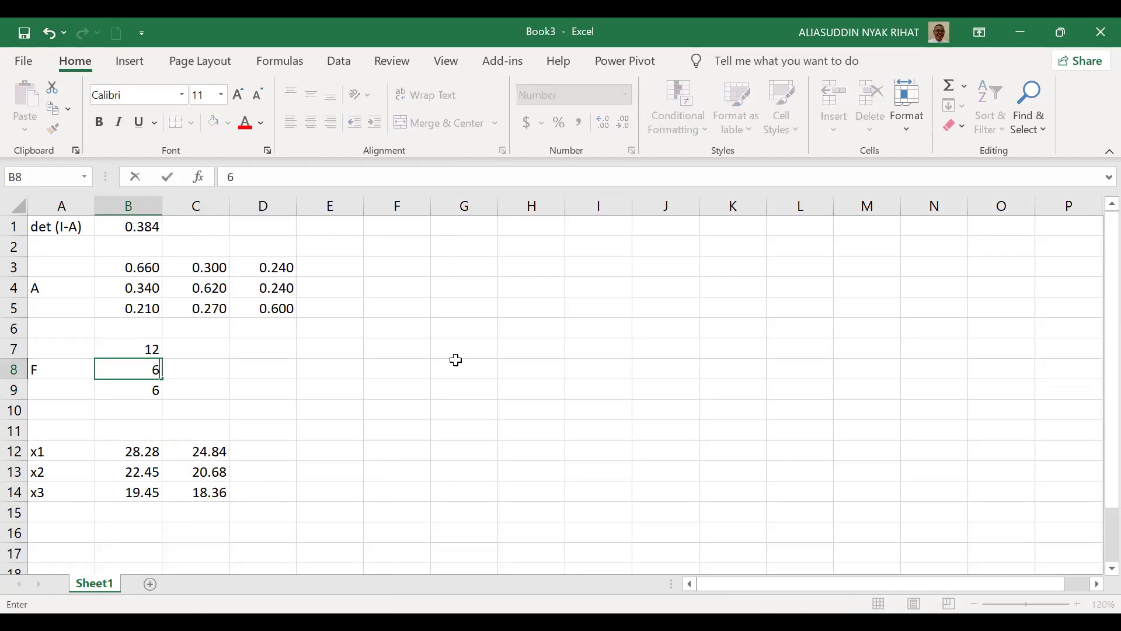
{"action": "key", "text": "Return"}
{"action": "key", "text": "Up"}
{"action": "key", "text": "Up"}
{"action": "type", "text": "1-0"}
{"action": "key", "text": "BackSpace"}
{"action": "key", "text": "BackSpace"}
{"action": "type", "text": "0"}
{"action": "key", "text": "Return"}
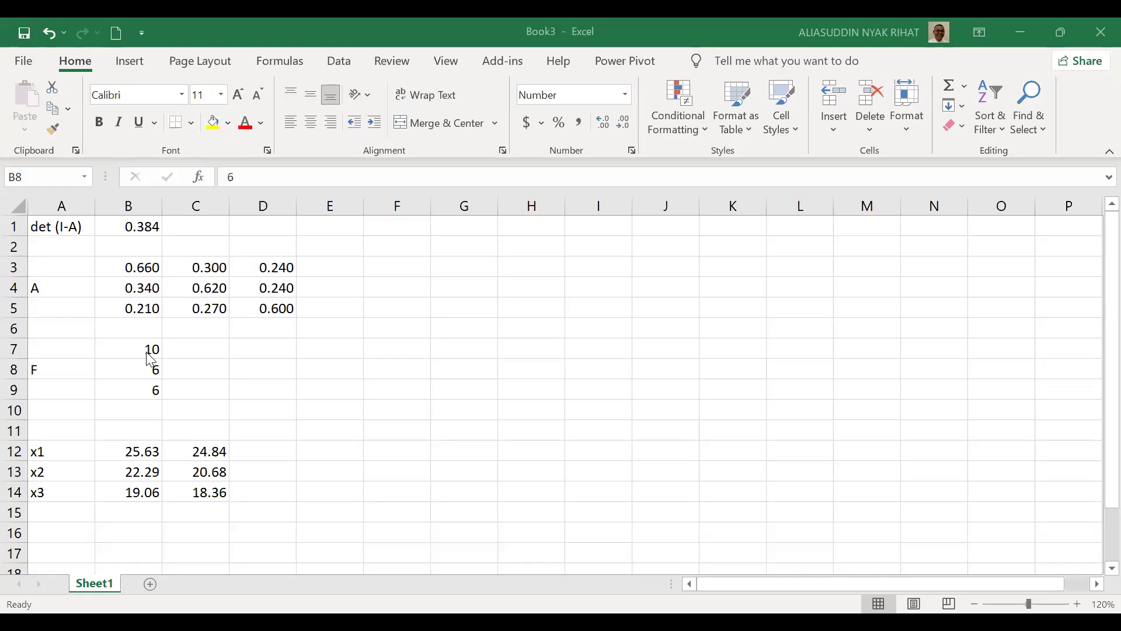
{"action": "left_click", "coordinate": [158, 275]}
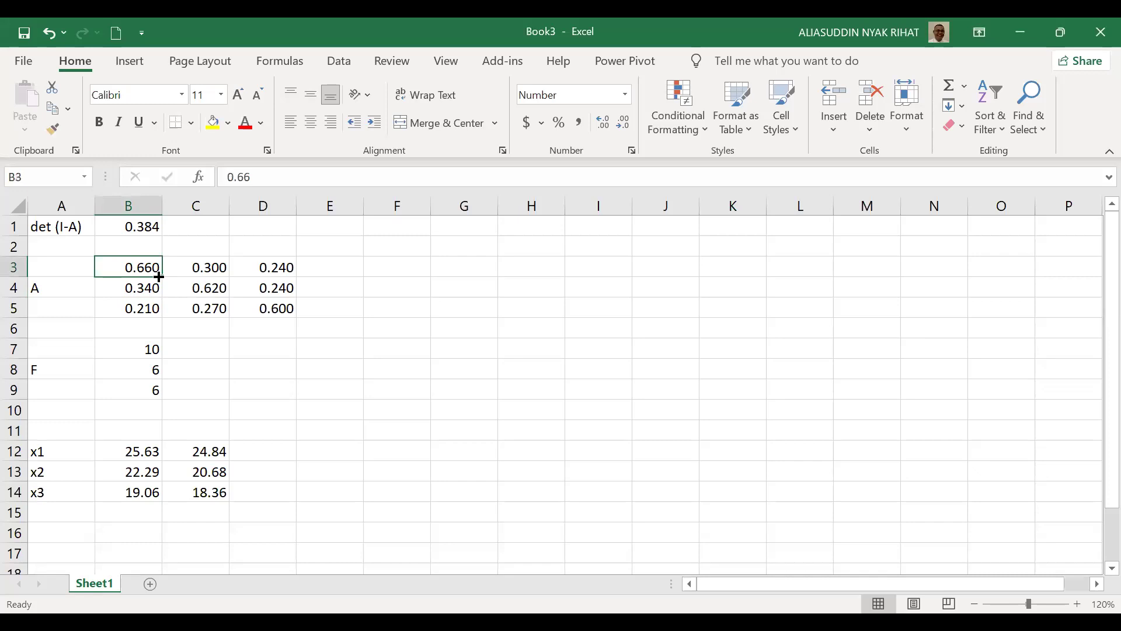
{"action": "key", "text": "Right"}
{"action": "key", "text": "Right"}
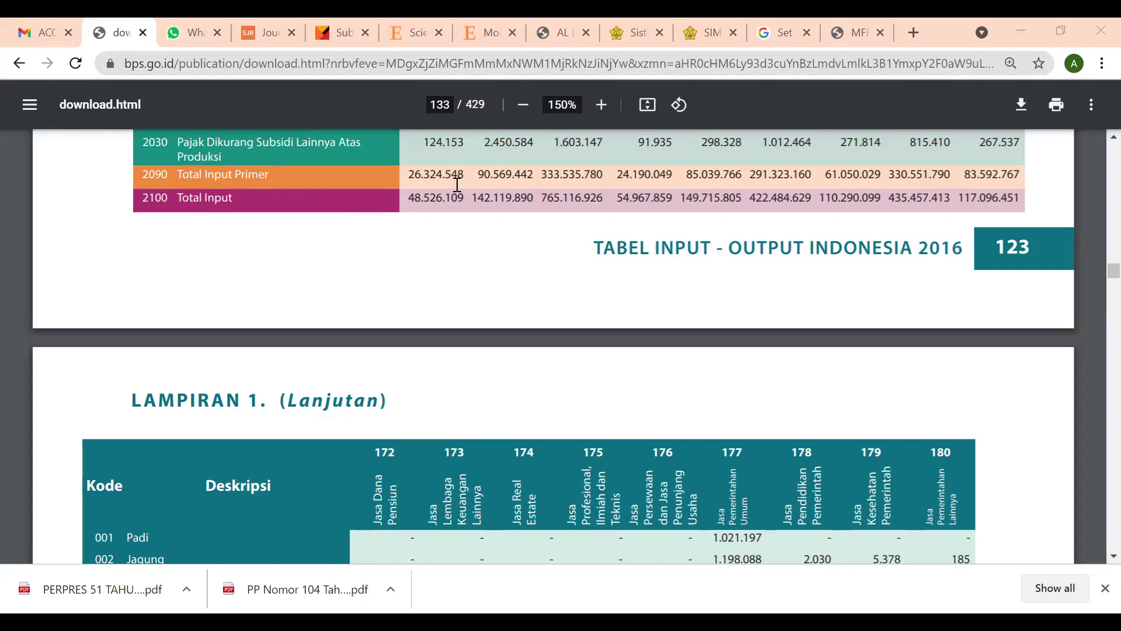
In the browser's Indonesia 2016 input-output table, examine column 163, Jasa Pos dan Kurir, from its sector inputs to the Total Input row
{"action": "scroll", "coordinate": [458, 185], "scroll_direction": "up", "scroll_amount": 6}
{"action": "scroll", "coordinate": [458, 185], "scroll_direction": "up", "scroll_amount": 6}
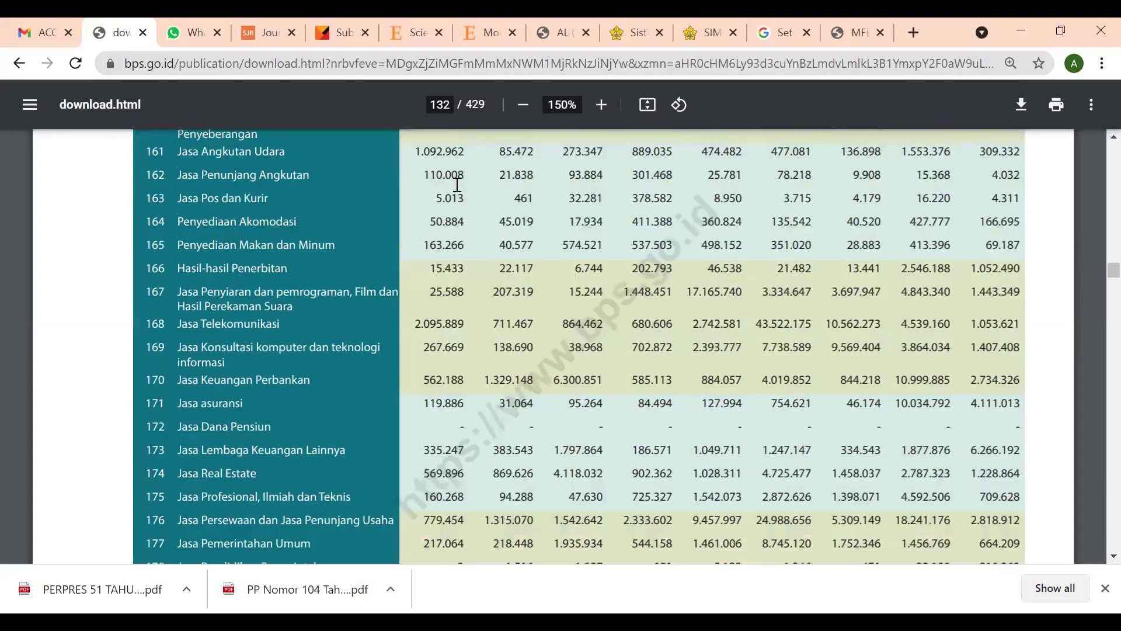
{"action": "scroll", "coordinate": [458, 184], "scroll_direction": "up", "scroll_amount": 6}
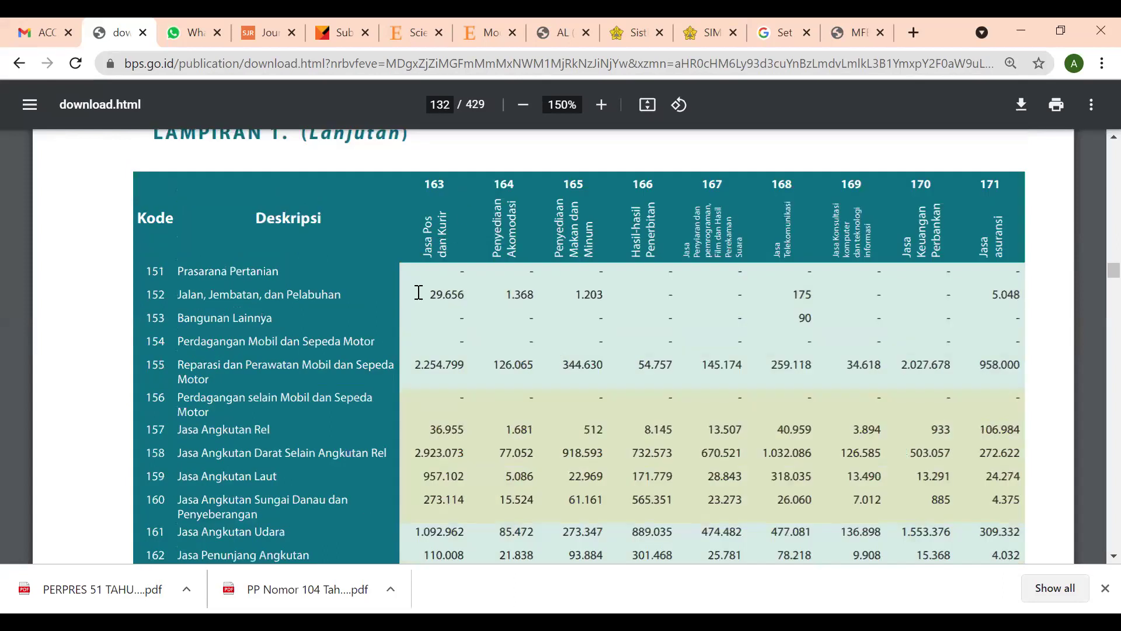
{"action": "left_click_drag", "start_coordinate": [425, 295], "coordinate": [495, 295]}
{"action": "scroll", "coordinate": [511, 322], "scroll_direction": "down", "scroll_amount": 13}
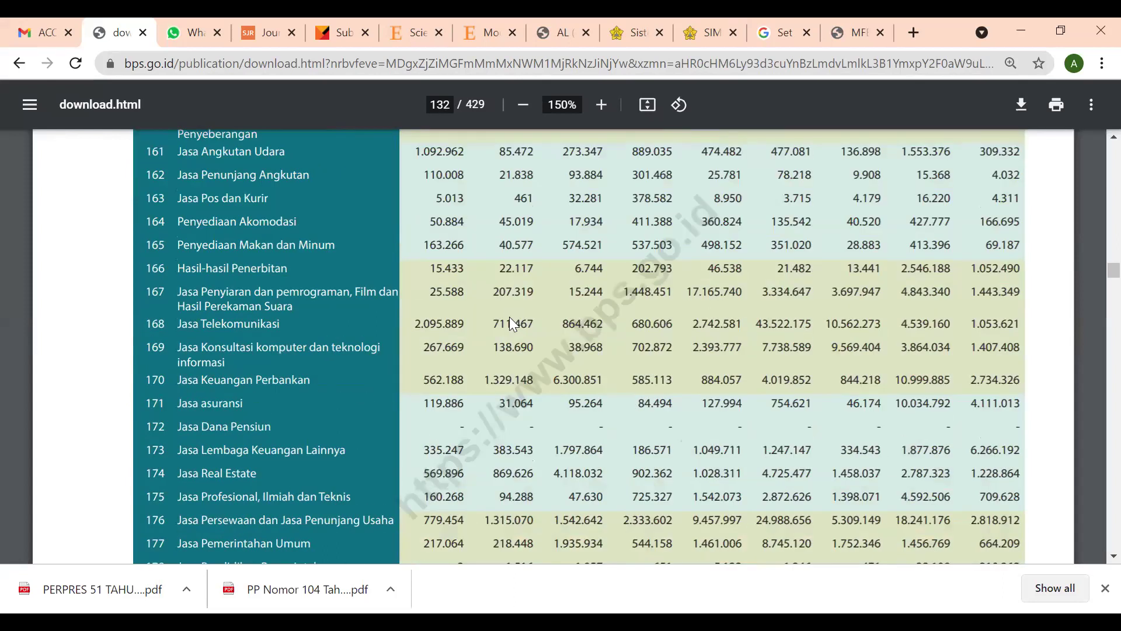
{"action": "scroll", "coordinate": [509, 316], "scroll_direction": "down", "scroll_amount": 5}
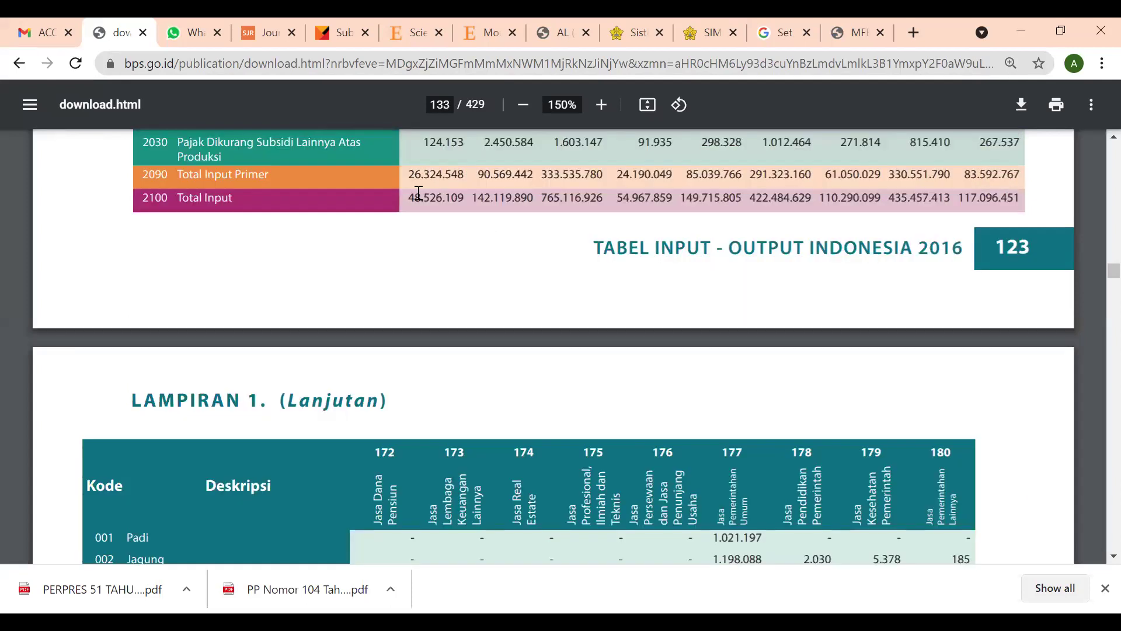
{"action": "left_click_drag", "start_coordinate": [409, 198], "coordinate": [461, 198]}
{"action": "left_click", "coordinate": [456, 198]}
{"action": "scroll", "coordinate": [456, 198], "scroll_direction": "down", "scroll_amount": 13}
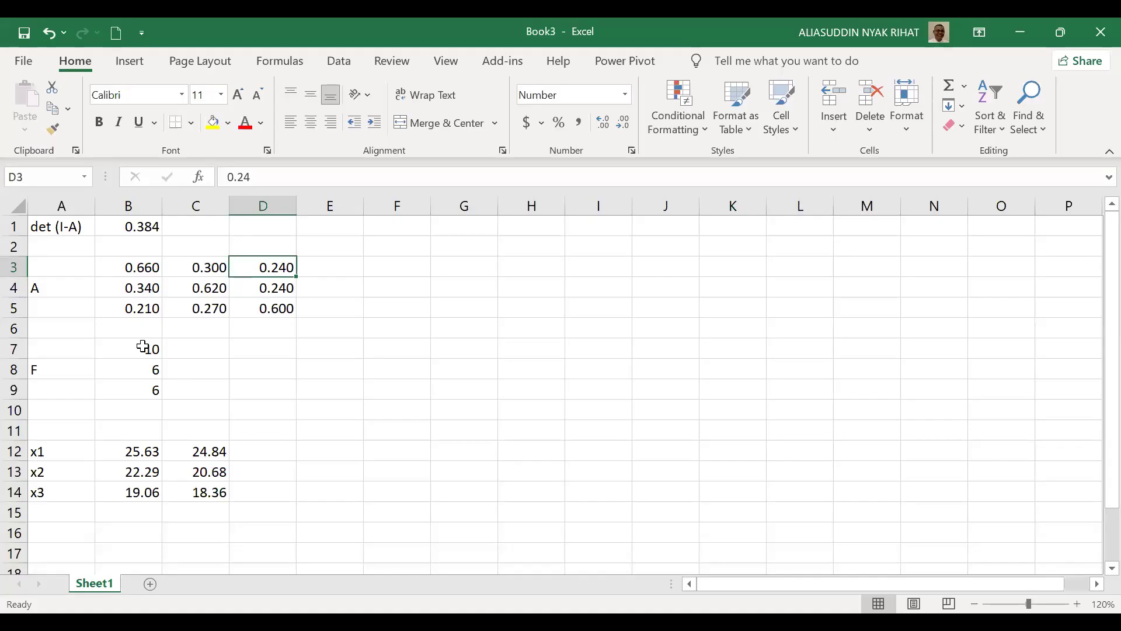
Back in the Excel workbook, set the third demand value of F in B9 to 6.5
{"action": "left_click", "coordinate": [145, 348]}
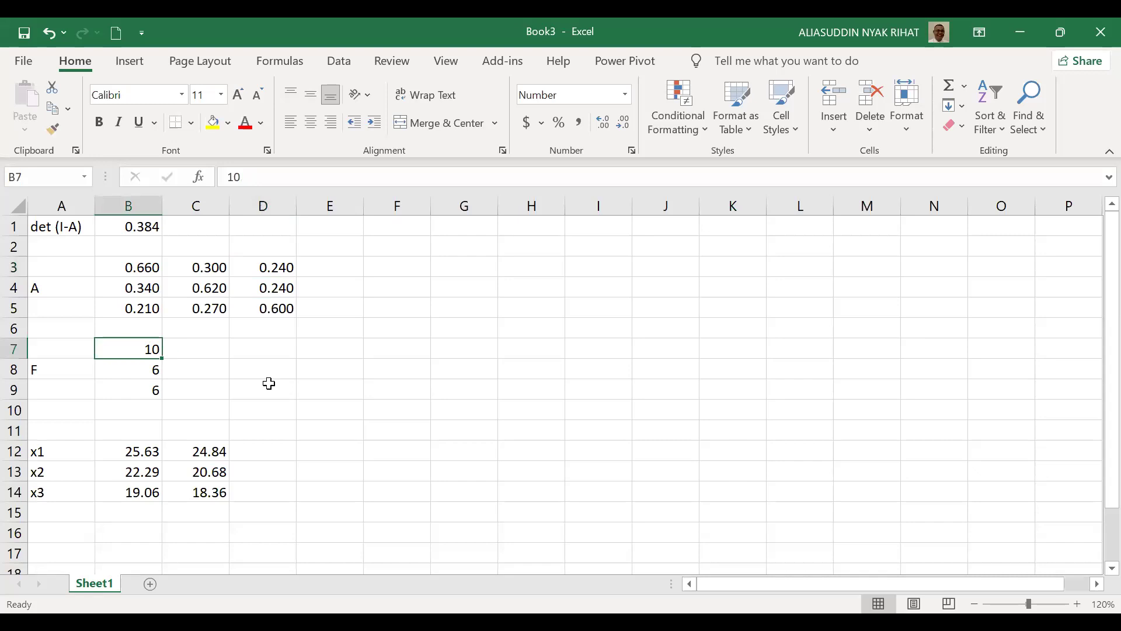
{"action": "left_click", "coordinate": [142, 391]}
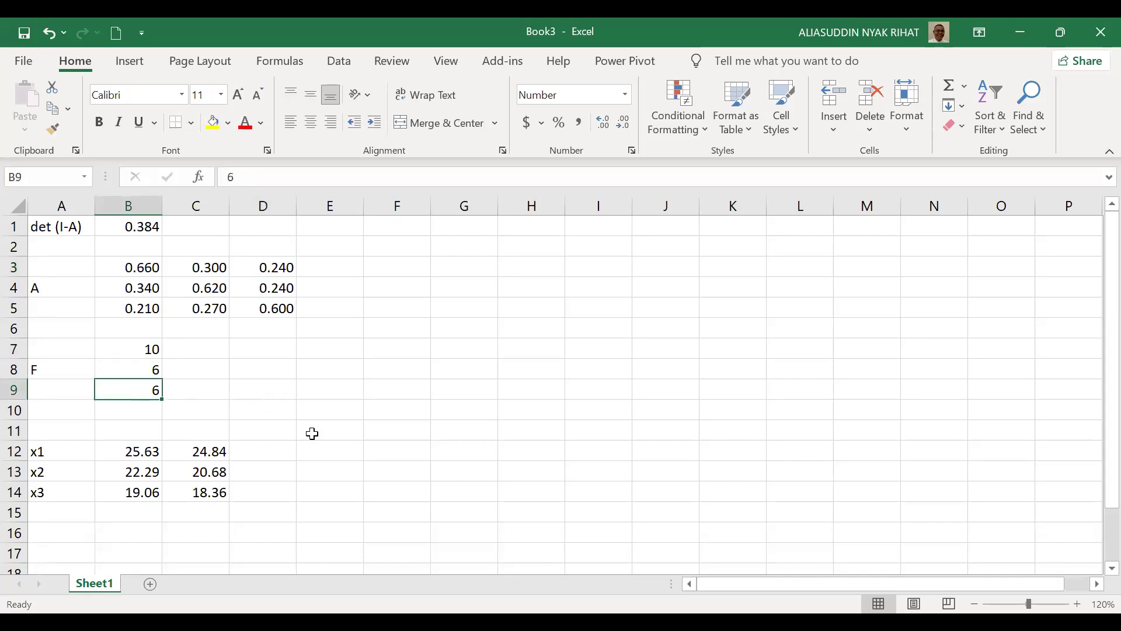
{"action": "type", "text": "6.5"}
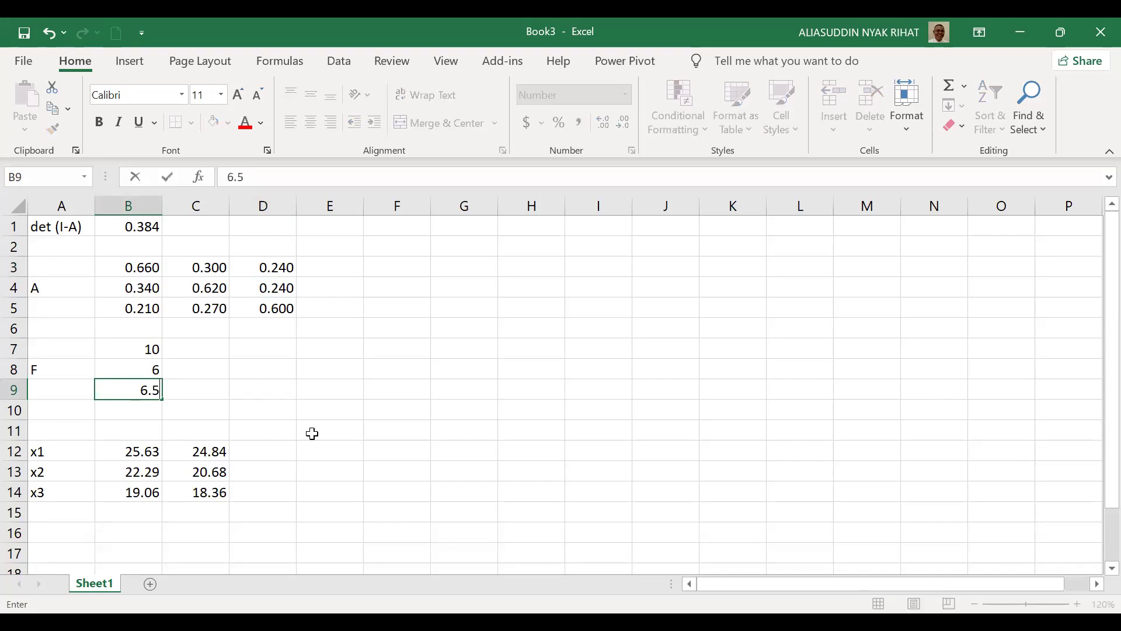
{"action": "key", "text": "Return"}
Format the demand value in B9 to display one decimal place
{"action": "key", "text": "Up"}
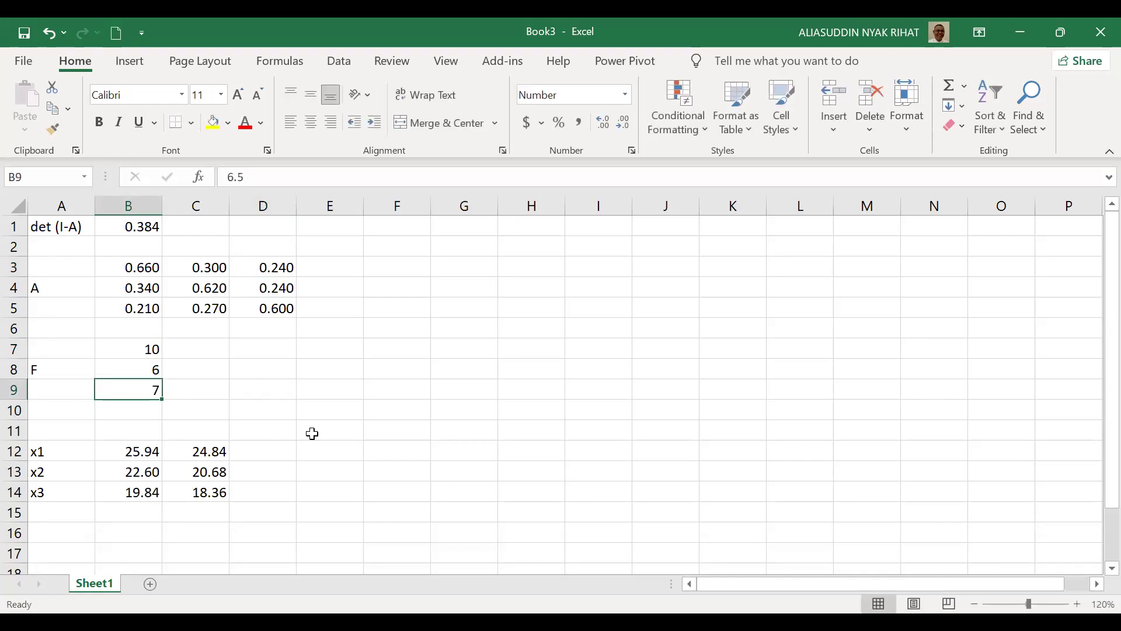
{"action": "left_click", "coordinate": [604, 123]}
{"action": "left_click", "coordinate": [604, 123]}
{"action": "left_click", "coordinate": [627, 120]}
Calculate the change in x1, x2 and x3 in D12:D14 as column B minus column C, starting with =B12-C12
{"action": "left_click", "coordinate": [263, 452]}
{"action": "type", "text": "="}
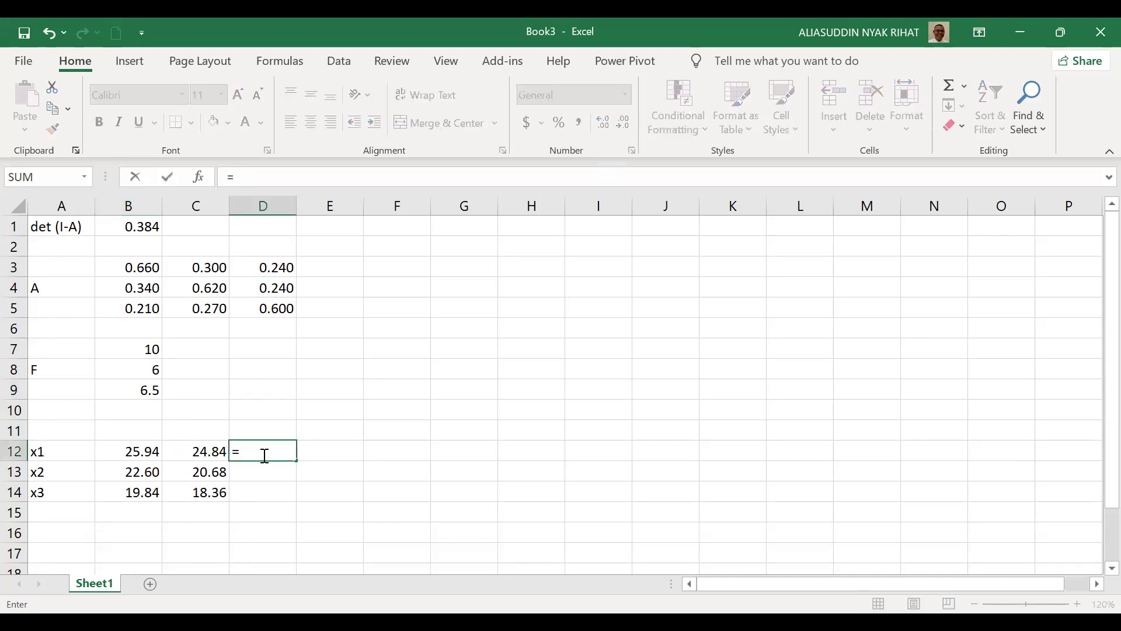
{"action": "key", "text": "Left"}
{"action": "key", "text": "Left"}
{"action": "type", "text": "-"}
{"action": "key", "text": "Left"}
{"action": "key", "text": "Return"}
{"action": "left_click", "coordinate": [265, 455]}
{"action": "left_click_drag", "start_coordinate": [300, 463], "coordinate": [297, 502]}
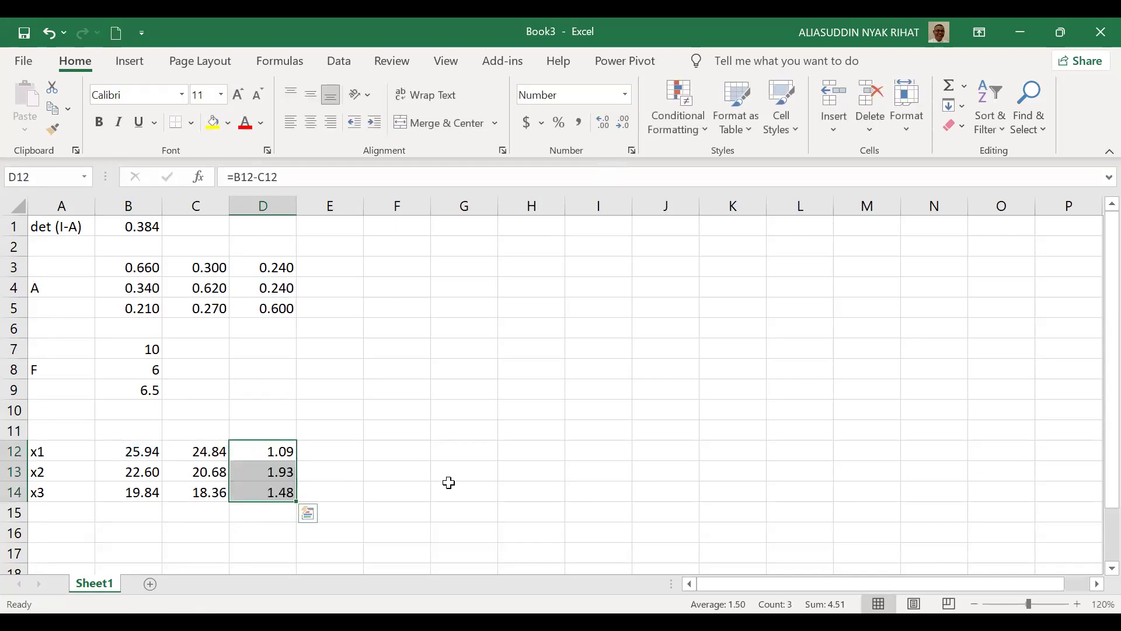
{"action": "left_click", "coordinate": [449, 484]}
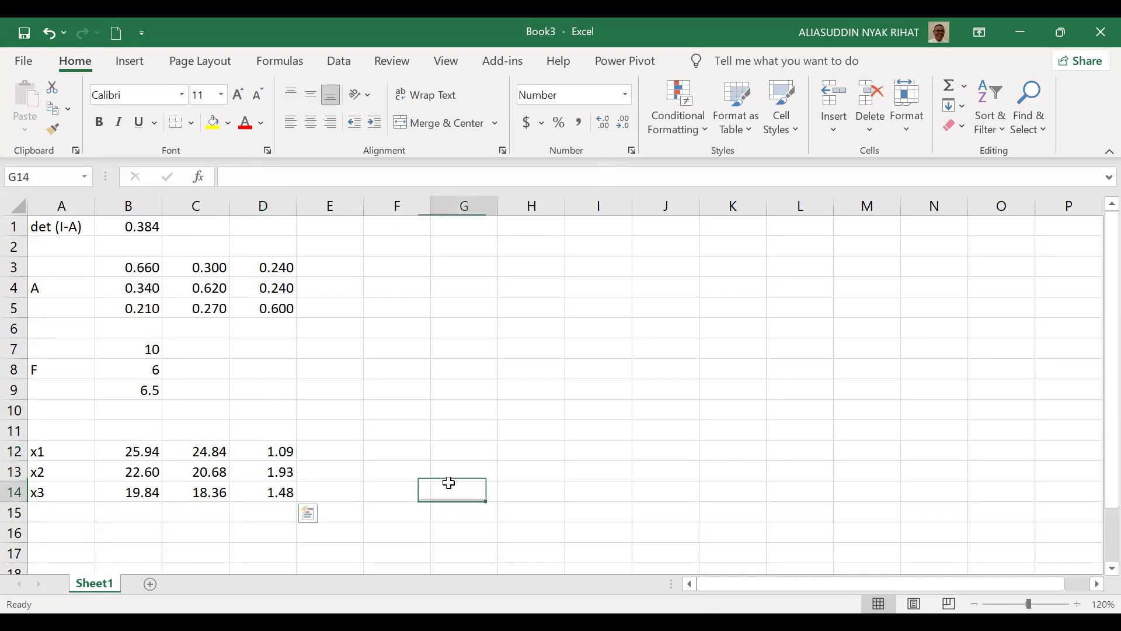
Try 6 and 5 in turn as the third demand value of F in B9
{"action": "left_click", "coordinate": [151, 392]}
{"action": "type", "text": "6"}
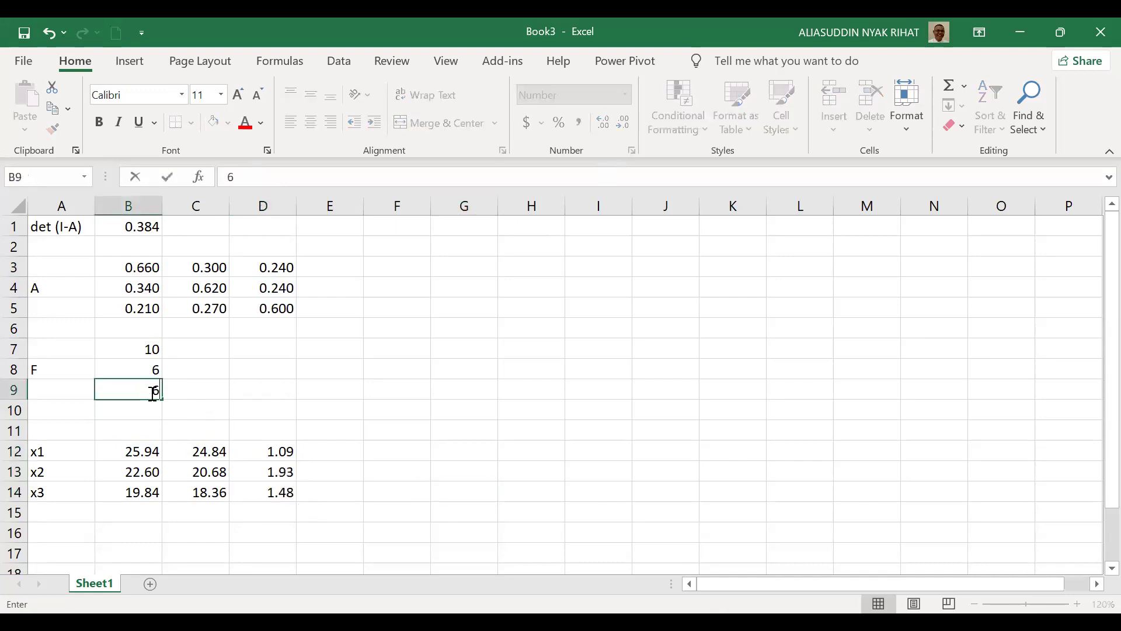
{"action": "key", "text": "Return"}
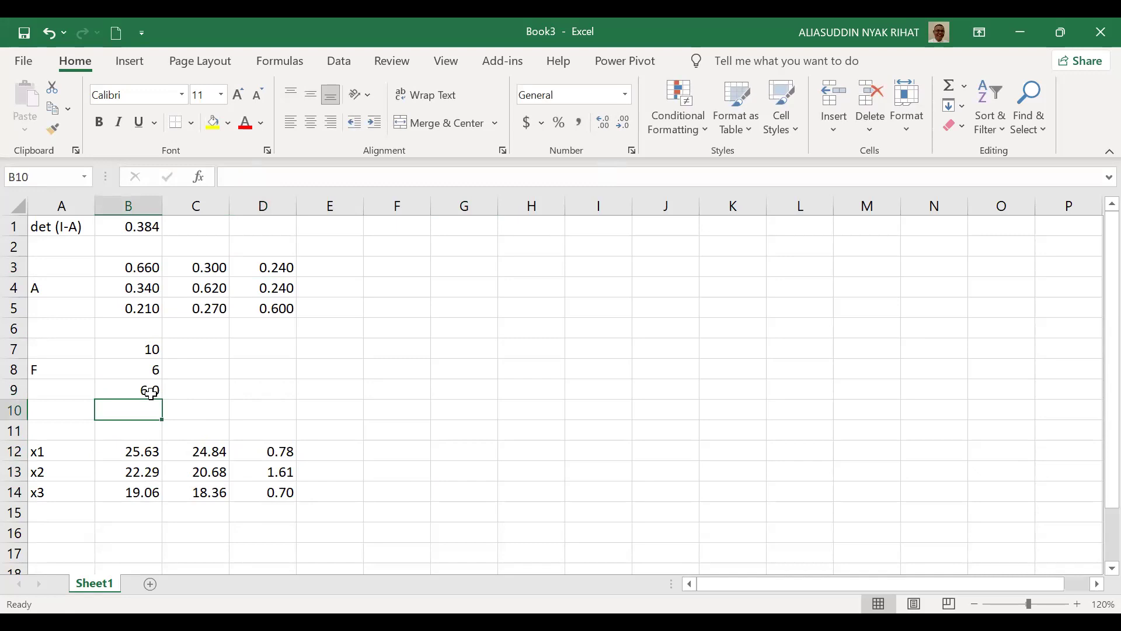
{"action": "left_click", "coordinate": [150, 393]}
{"action": "type", "text": "5"}
{"action": "key", "text": "Return"}
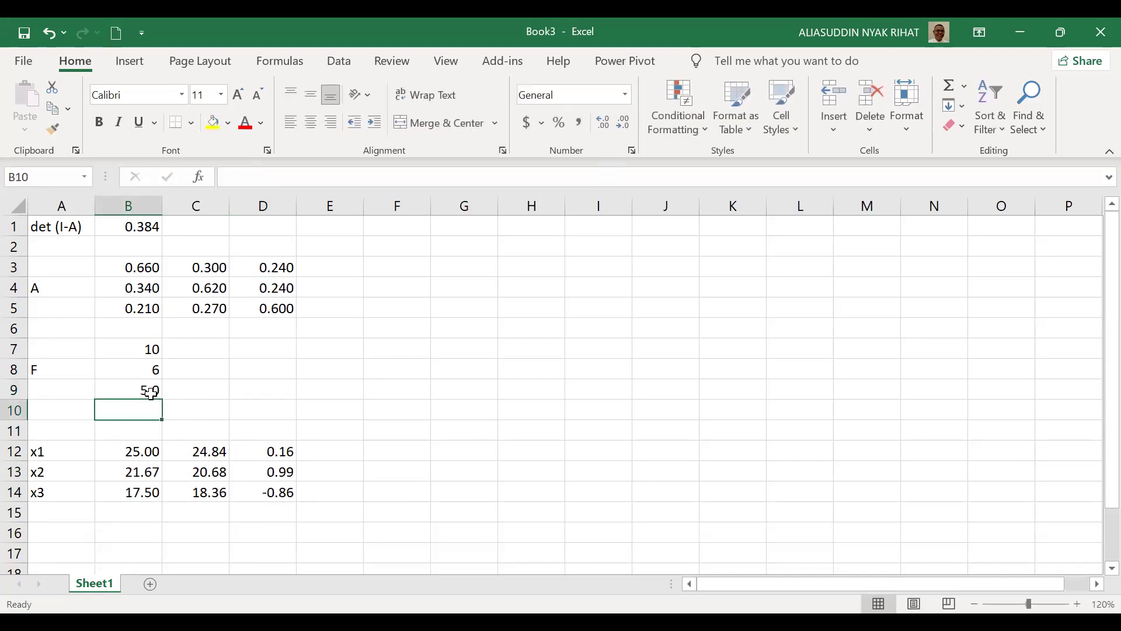
Set the third demand value of F in B9 to 6 and display it without decimals
{"action": "left_click", "coordinate": [151, 392]}
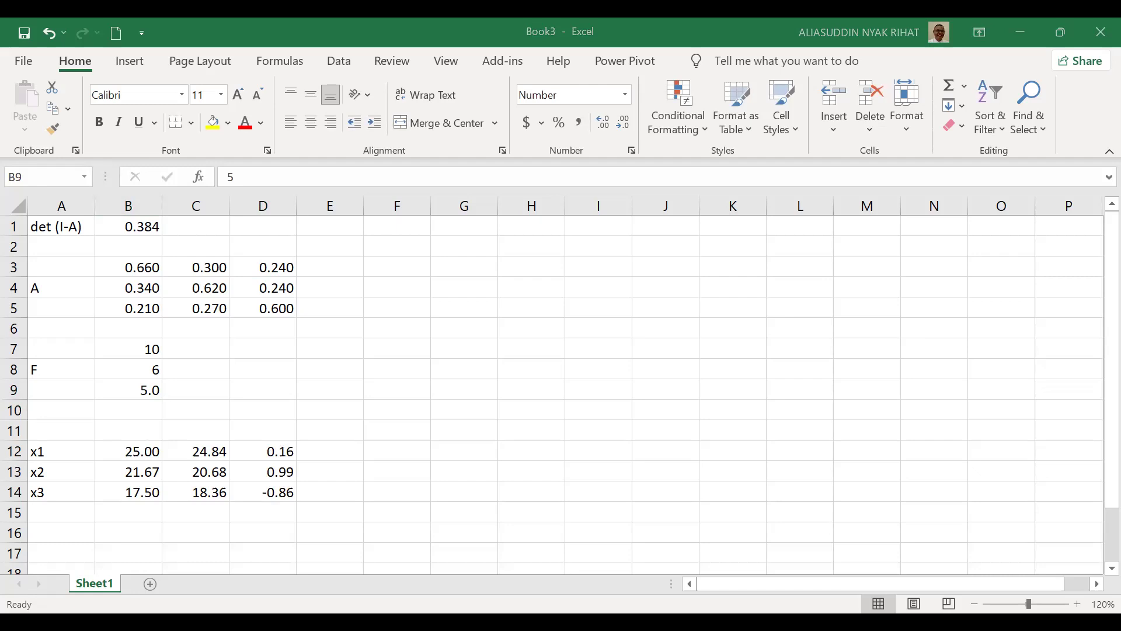
{"action": "left_click", "coordinate": [150, 389]}
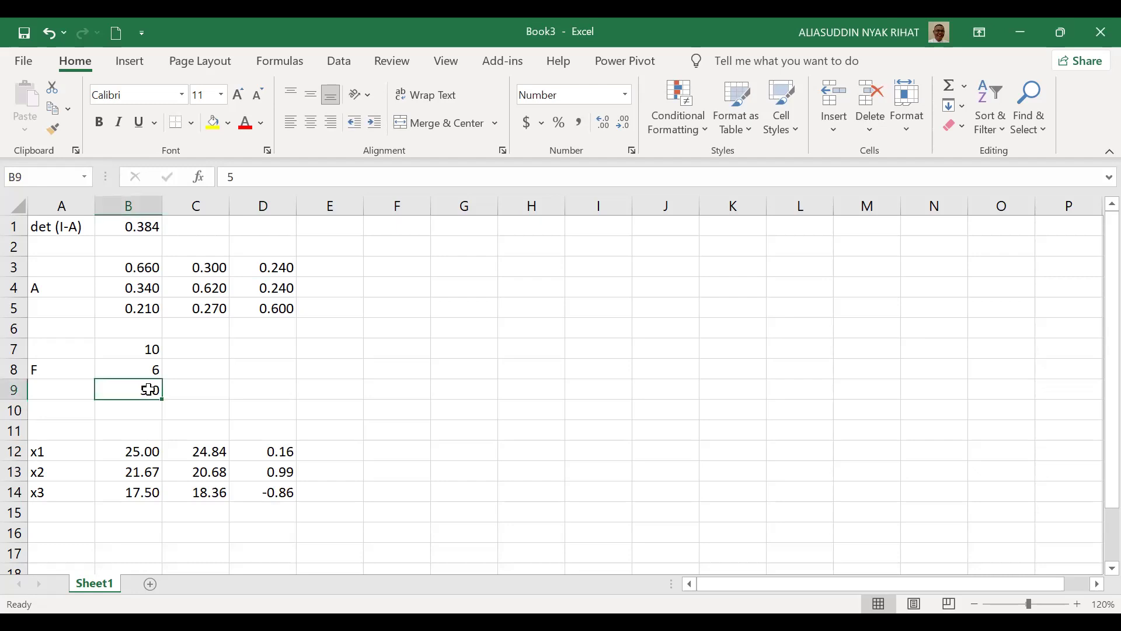
{"action": "type", "text": "6"}
{"action": "key", "text": "Return"}
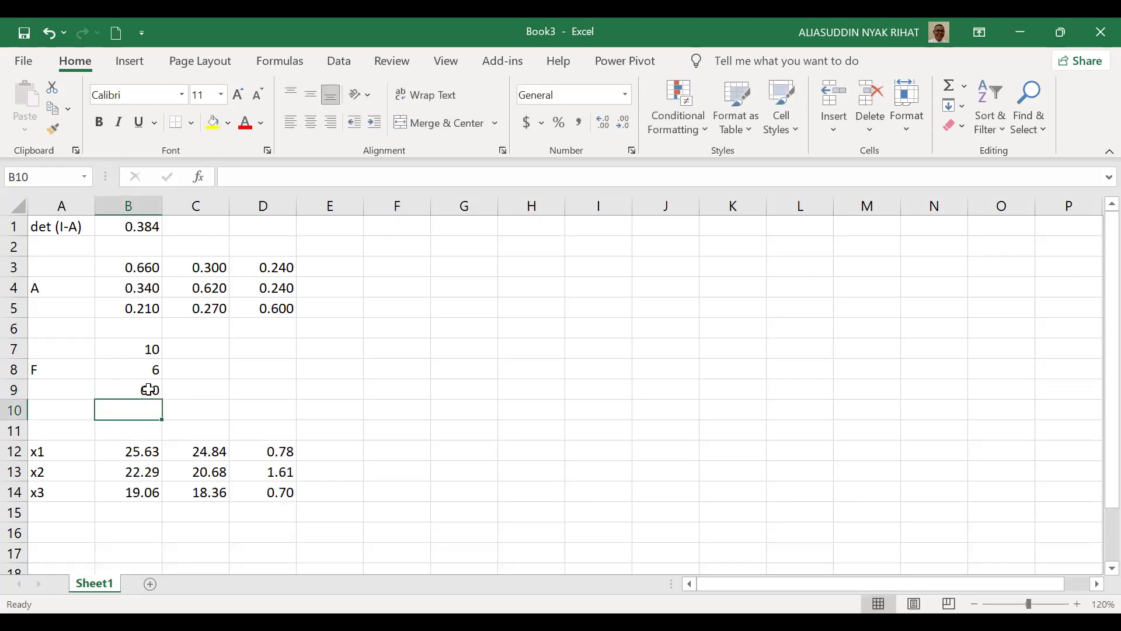
{"action": "left_click", "coordinate": [150, 389]}
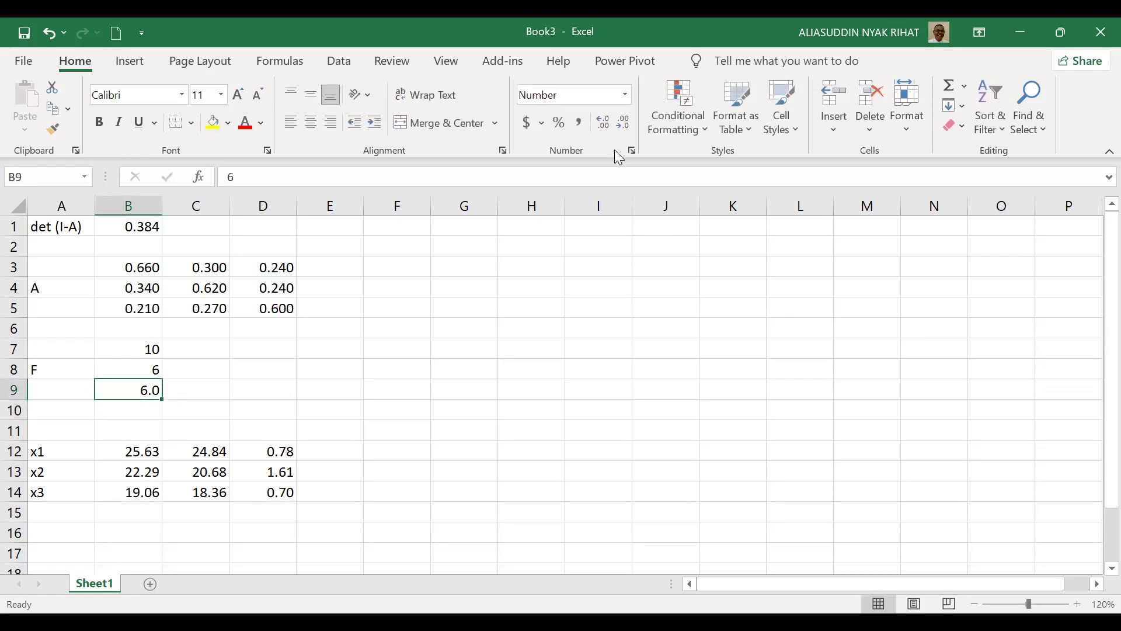
{"action": "left_click", "coordinate": [620, 126]}
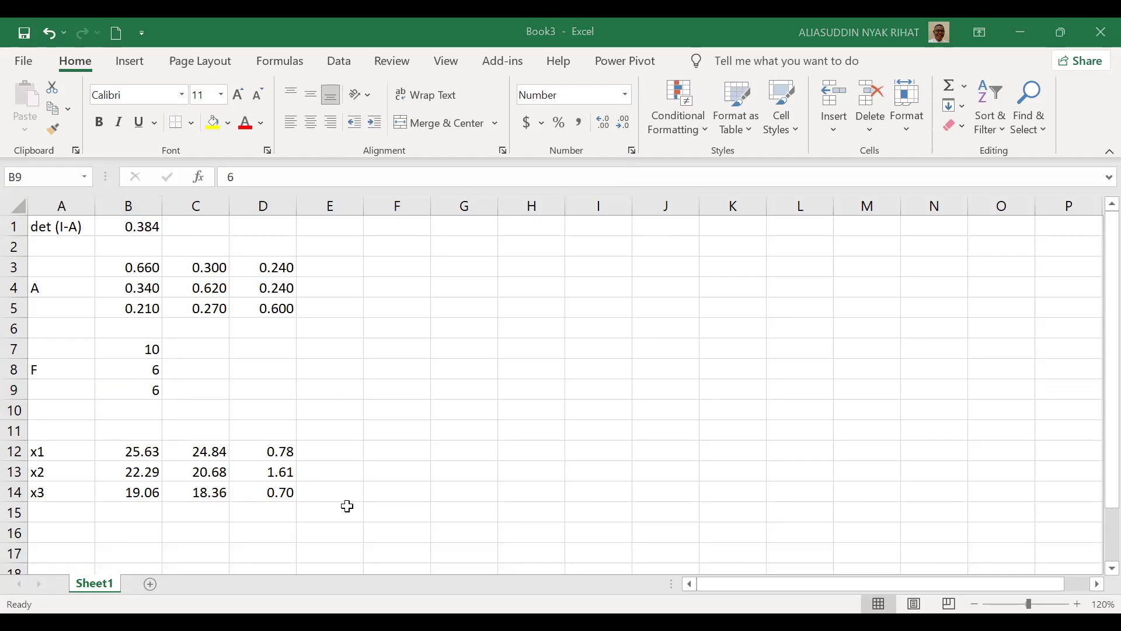
Set the second demand value of F in B8 to 5
{"action": "left_click", "coordinate": [153, 370]}
{"action": "left_click", "coordinate": [153, 371]}
{"action": "type", "text": "5"}
{"action": "key", "text": "Return"}
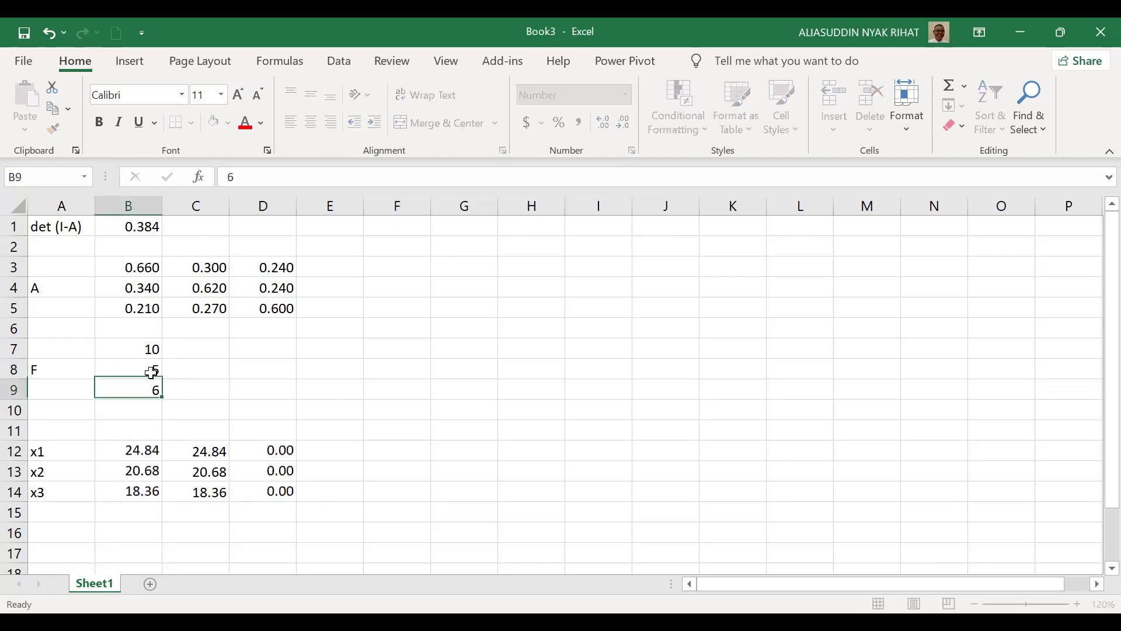
Set the first demand value of F in B7 to 12
{"action": "key", "text": "Down"}
{"action": "key", "text": "Down"}
{"action": "key", "text": "Down"}
{"action": "key", "text": "Up"}
{"action": "key", "text": "Up"}
{"action": "key", "text": "Up"}
{"action": "key", "text": "Up"}
{"action": "key", "text": "Up"}
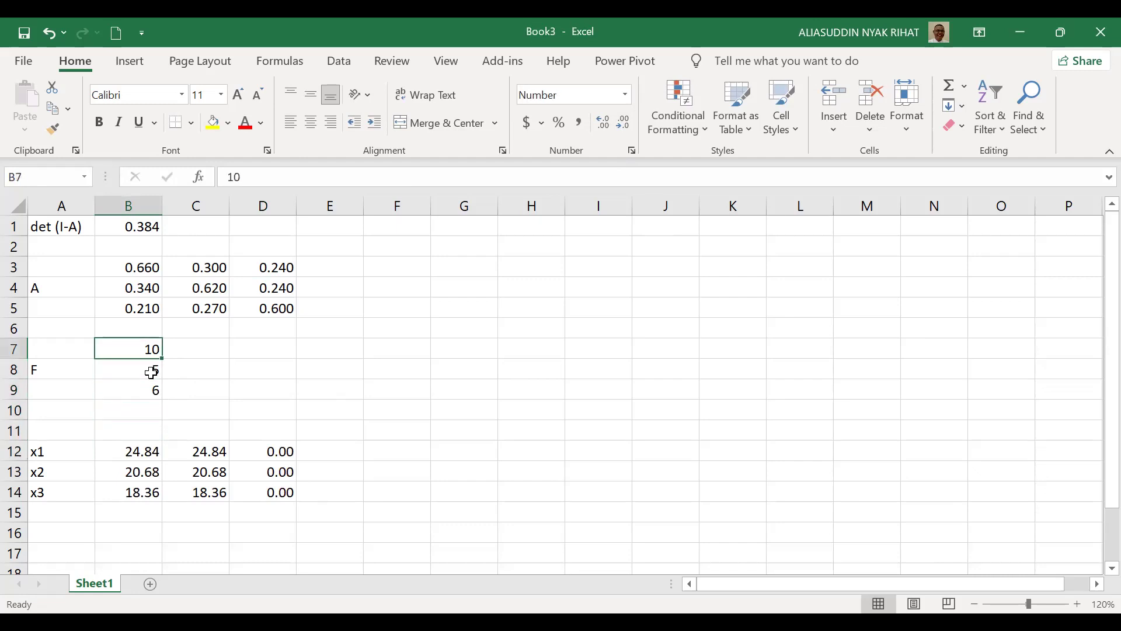
{"action": "type", "text": "12"}
{"action": "key", "text": "Return"}
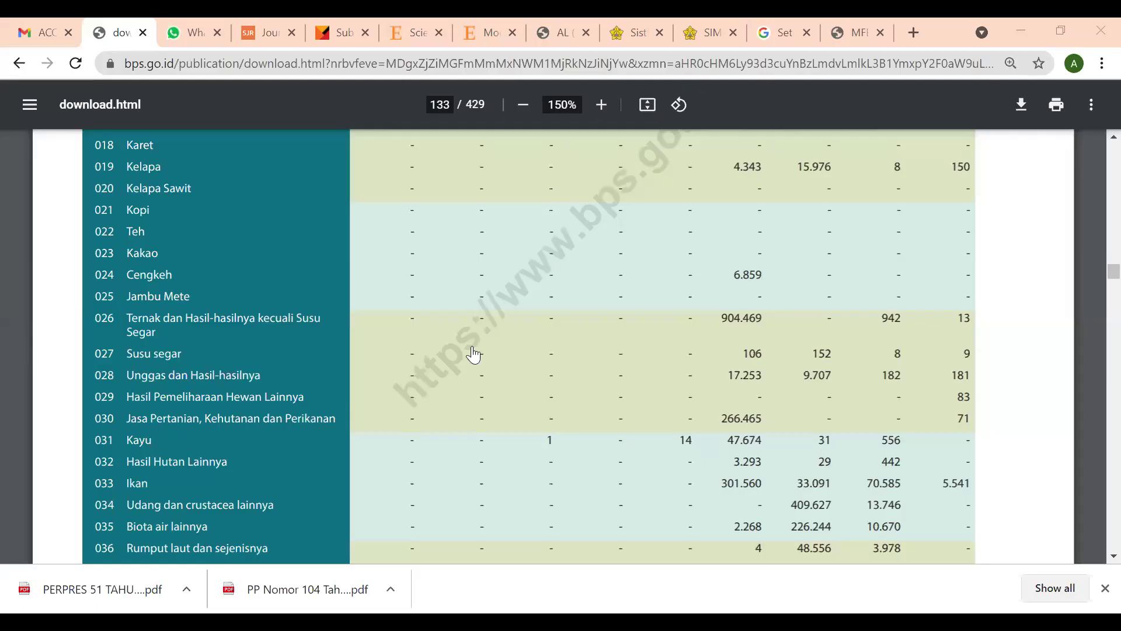
In the browser's Indonesia 2016 input-output table, look at the headings of columns 172 to 180
{"action": "scroll", "coordinate": [473, 354], "scroll_direction": "up", "scroll_amount": 10}
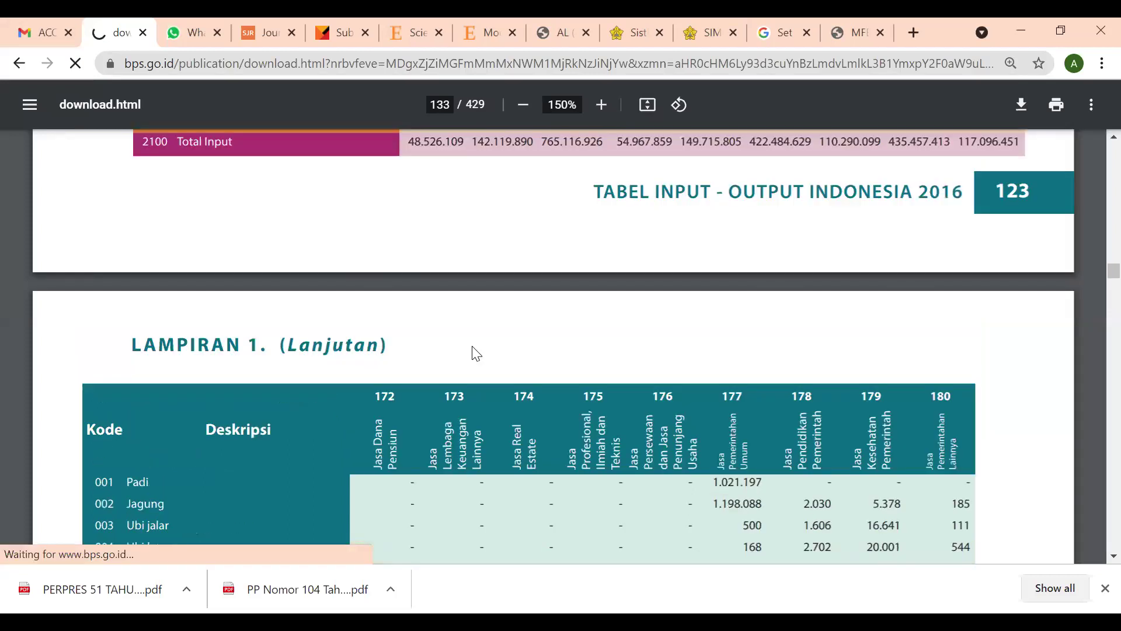
{"action": "scroll", "coordinate": [152, 175], "scroll_direction": "up", "scroll_amount": 1}
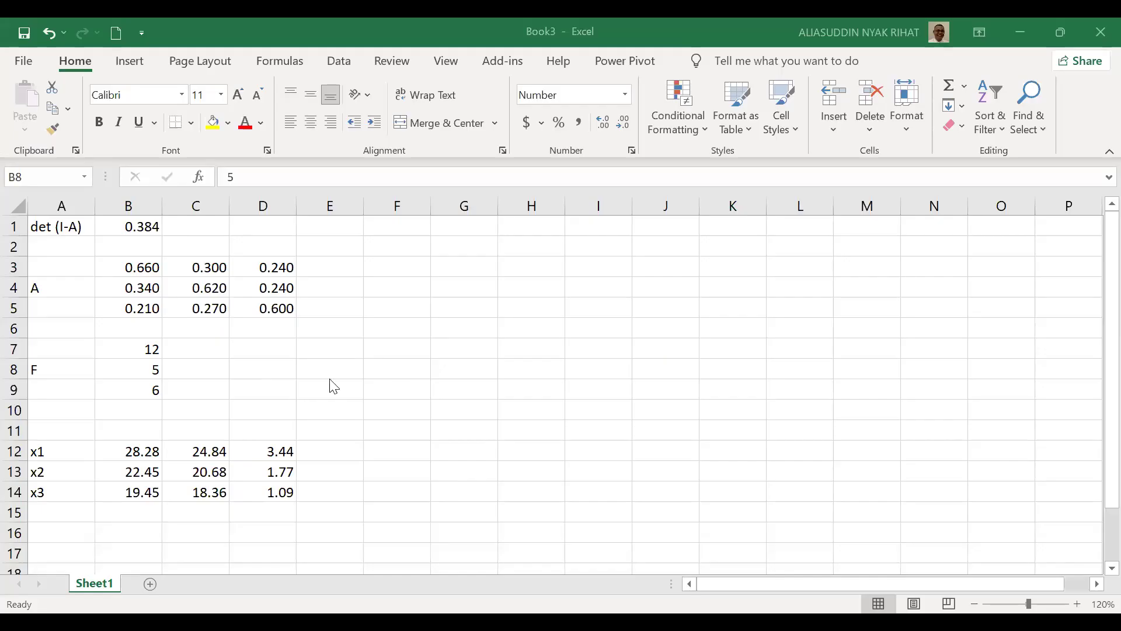
Back in the Excel workbook, examine the coefficients of matrix A in B3:D5 by row and column
{"action": "left_click", "coordinate": [143, 270]}
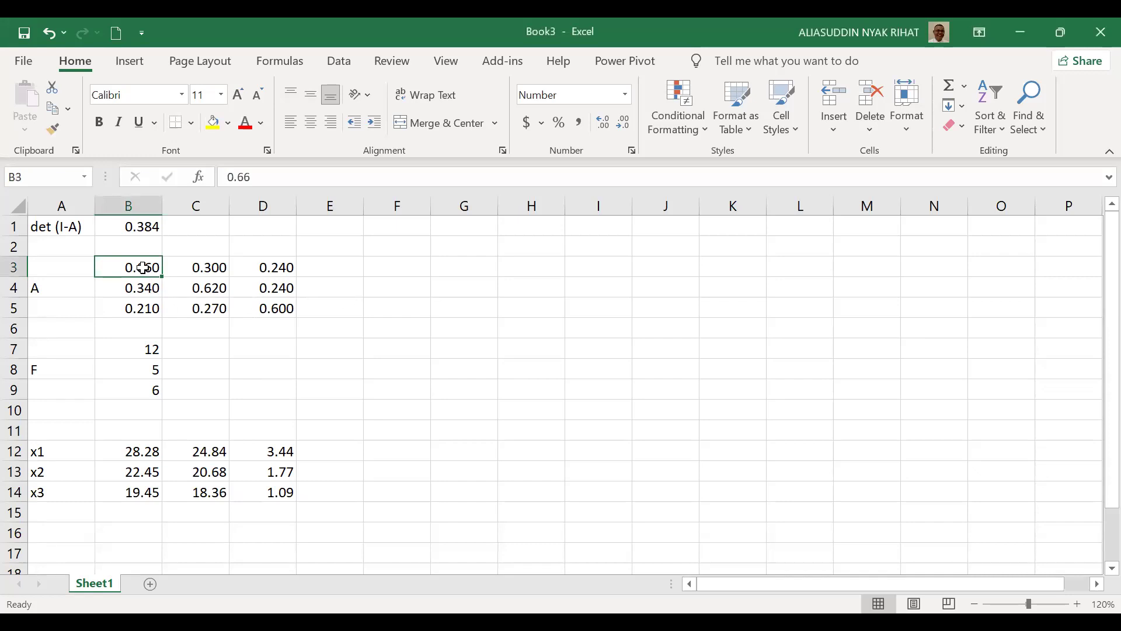
{"action": "key", "text": "Down"}
{"action": "key", "text": "Down"}
{"action": "key", "text": "Up"}
{"action": "key", "text": "Up"}
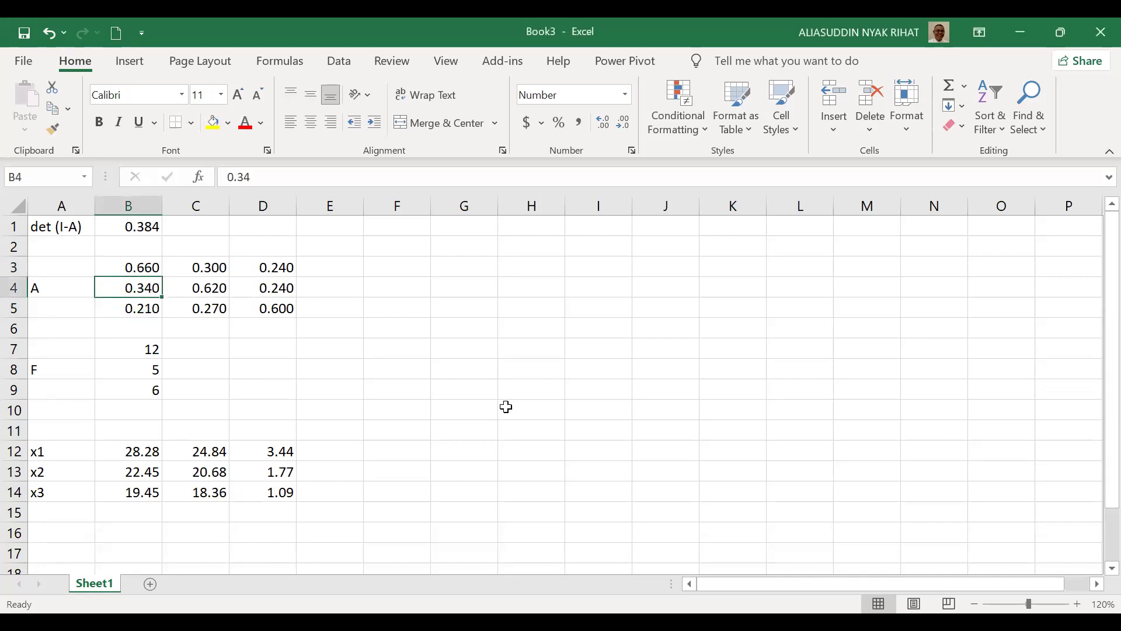
{"action": "key", "text": "Right"}
{"action": "key", "text": "Right"}
{"action": "key", "text": "Left"}
{"action": "key", "text": "Left"}
{"action": "key", "text": "Down"}
{"action": "key", "text": "Down"}
{"action": "key", "text": "Right"}
{"action": "key", "text": "Right"}
{"action": "key", "text": "Up"}
{"action": "key", "text": "Up"}
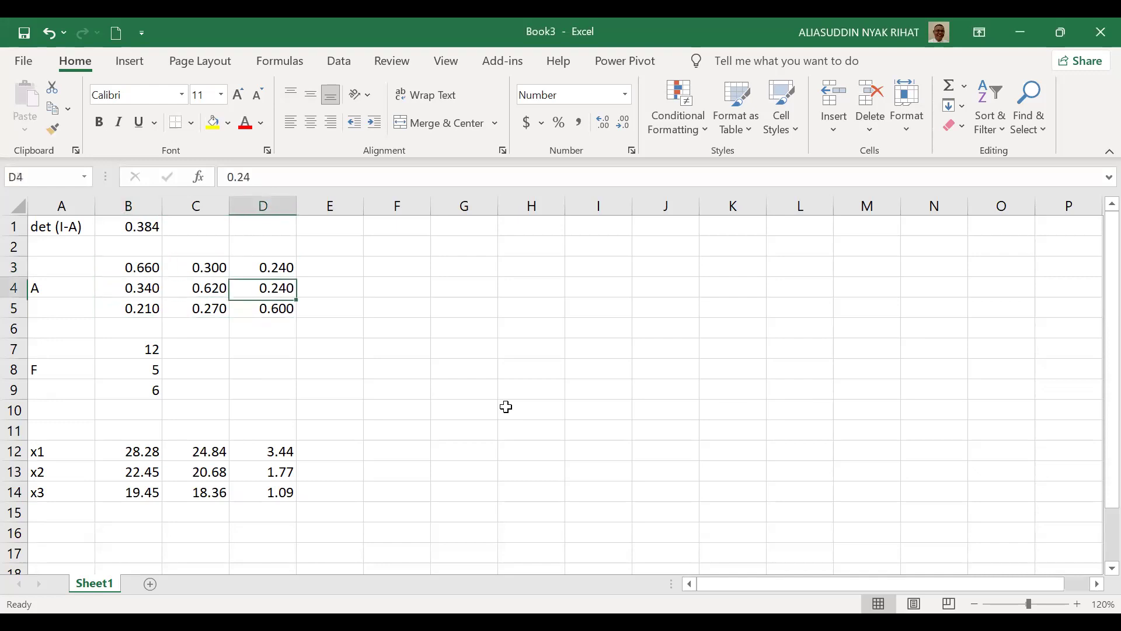
{"action": "key", "text": "Left"}
{"action": "key", "text": "Left"}
Total the first row of matrix A in F3 with =SUM(B3:D3), and clear that cell again
{"action": "key", "text": "Right"}
{"action": "key", "text": "Right"}
{"action": "key", "text": "Right"}
{"action": "key", "text": "Right"}
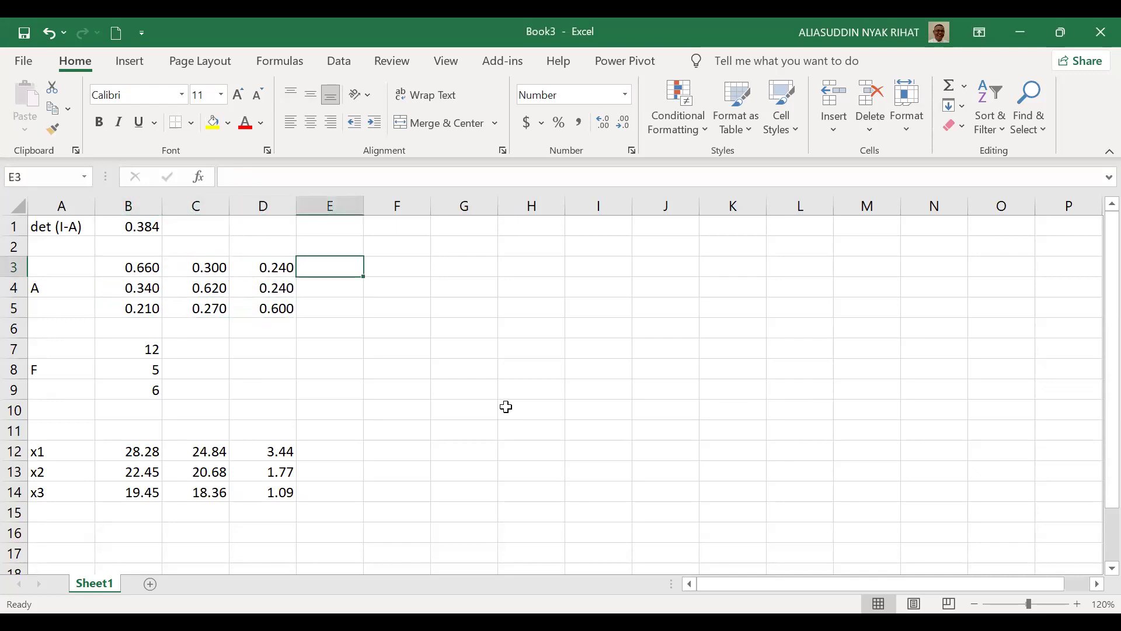
{"action": "type", "text": "=s"}
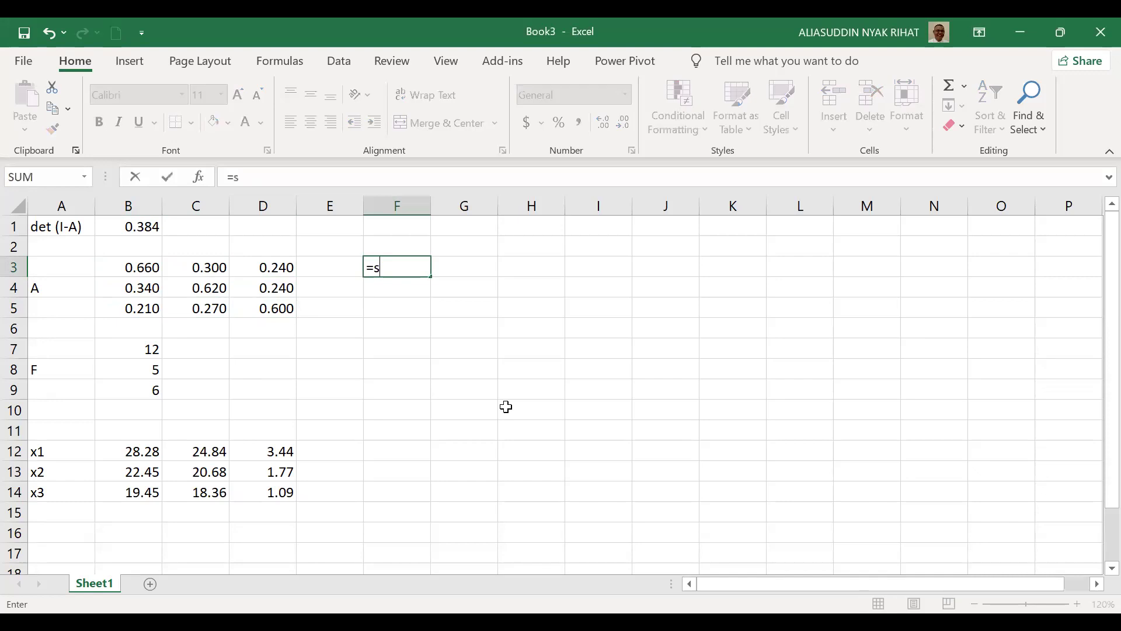
{"action": "type", "text": "um("}
{"action": "left_click", "coordinate": [130, 264]}
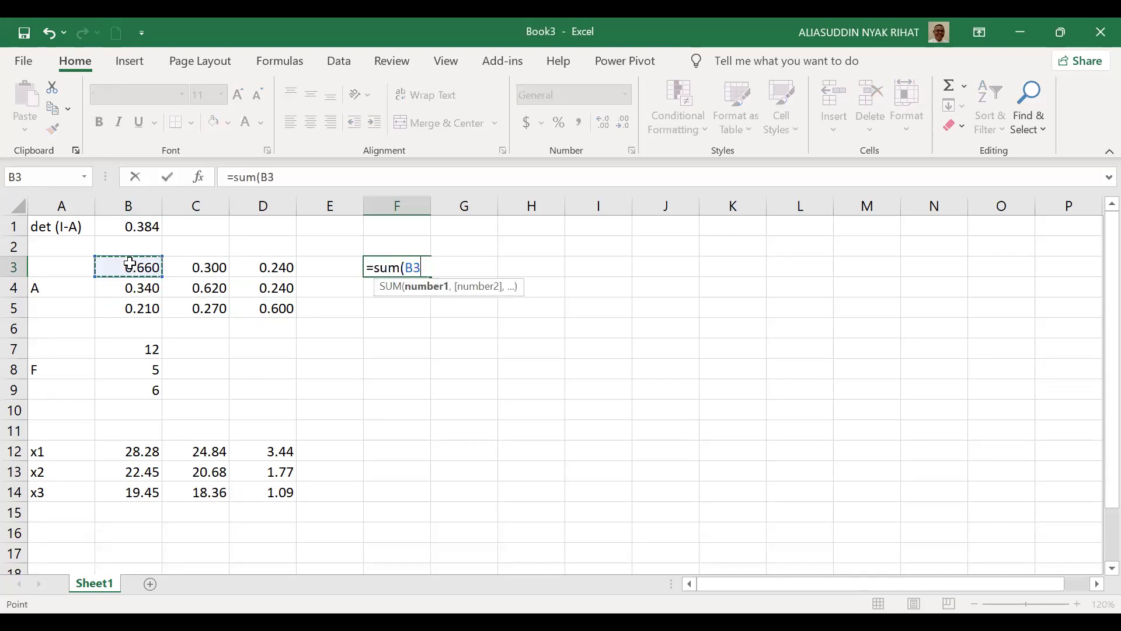
{"action": "key", "text": "shift+Right"}
{"action": "key", "text": "shift+Right"}
{"action": "key", "text": "Return"}
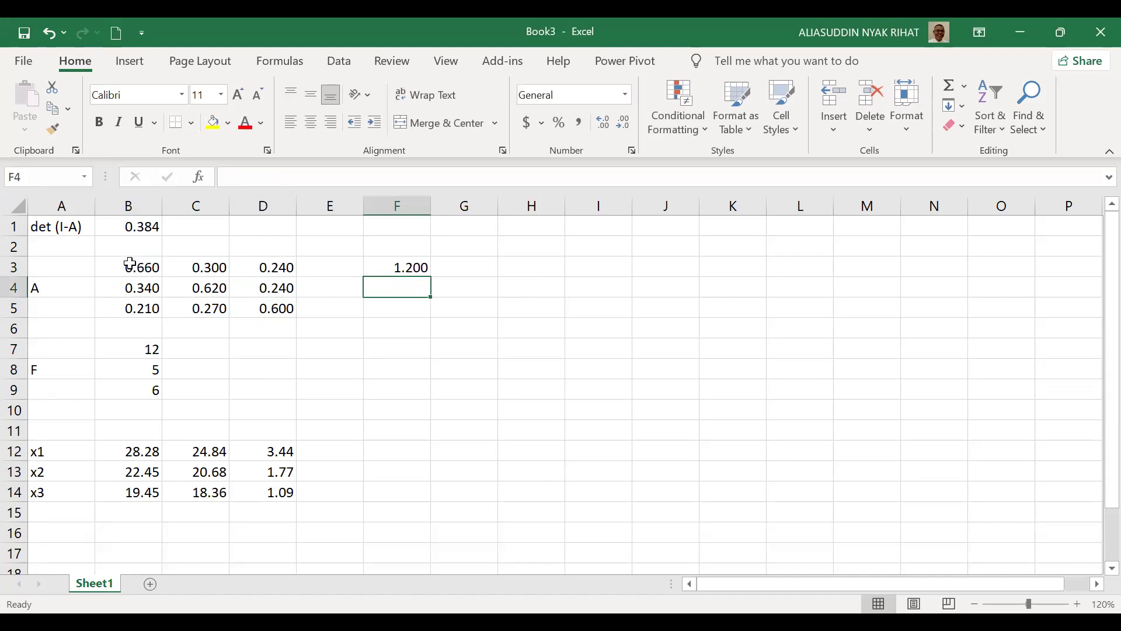
{"action": "key", "text": "Up"}
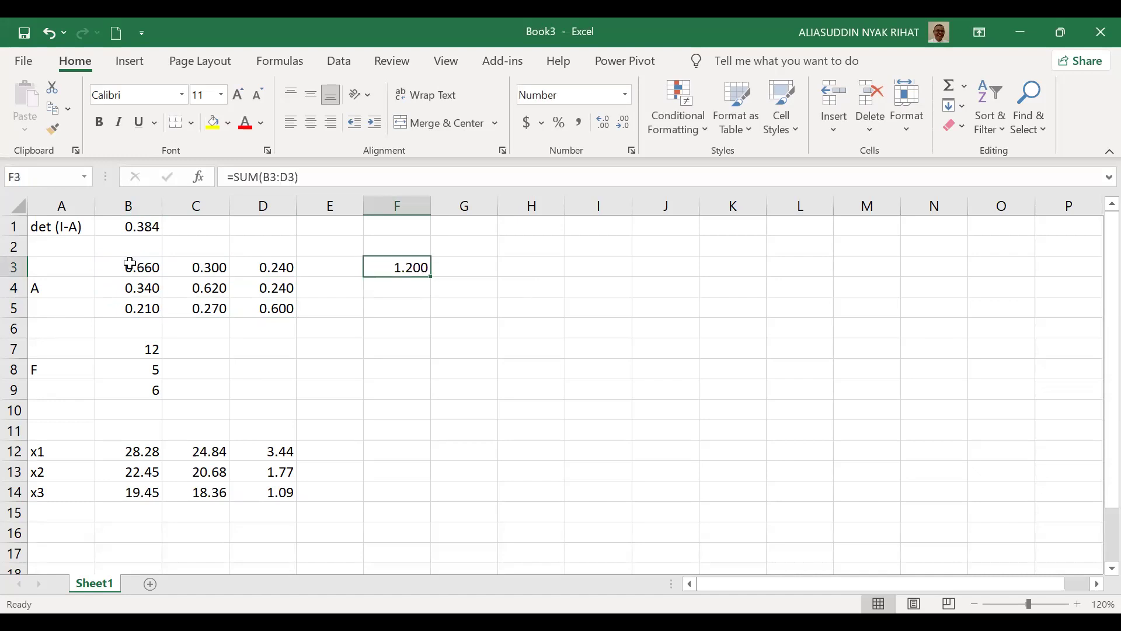
{"action": "key", "text": "Delete"}
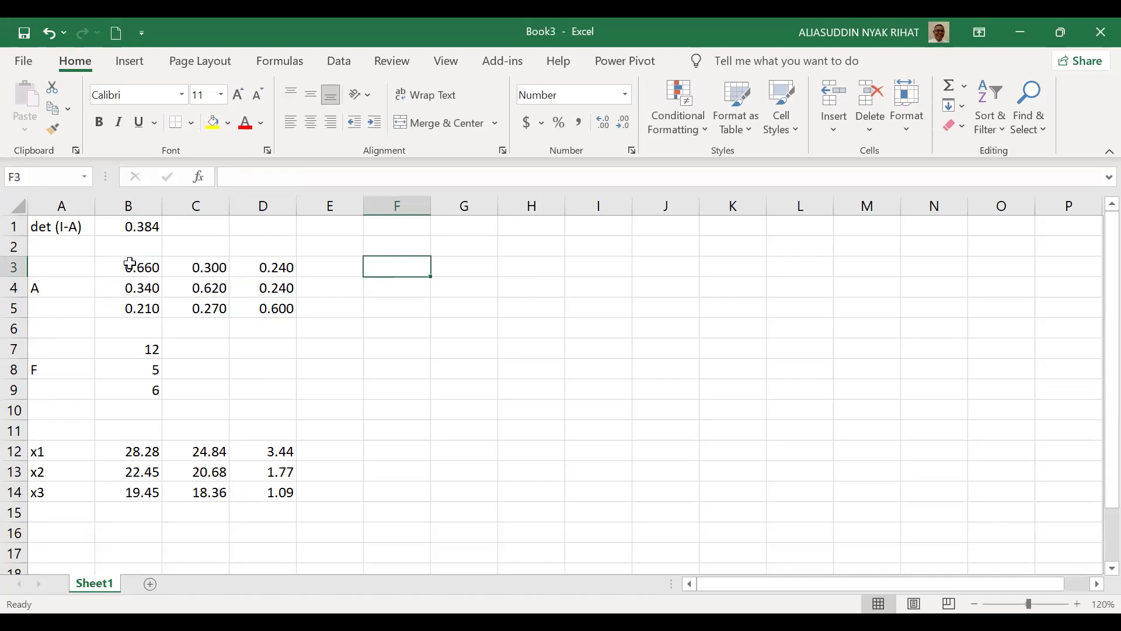
{"action": "key", "text": "Down"}
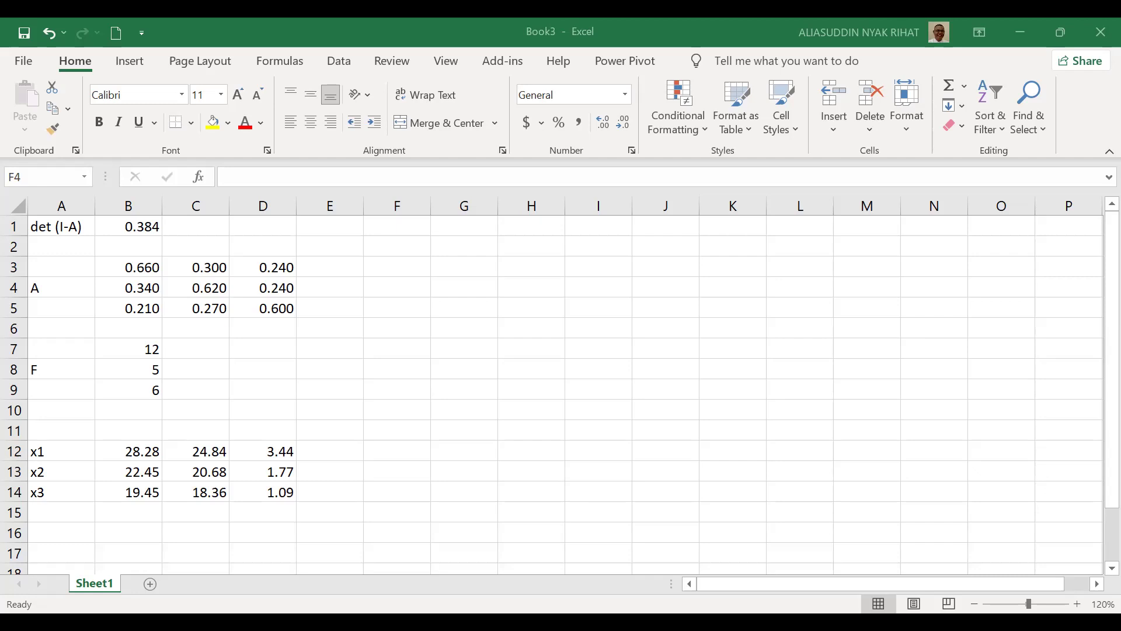
Enter the heading Koefisien in F2 and the first coefficient 0.2 in G3
{"action": "left_click", "coordinate": [415, 241]}
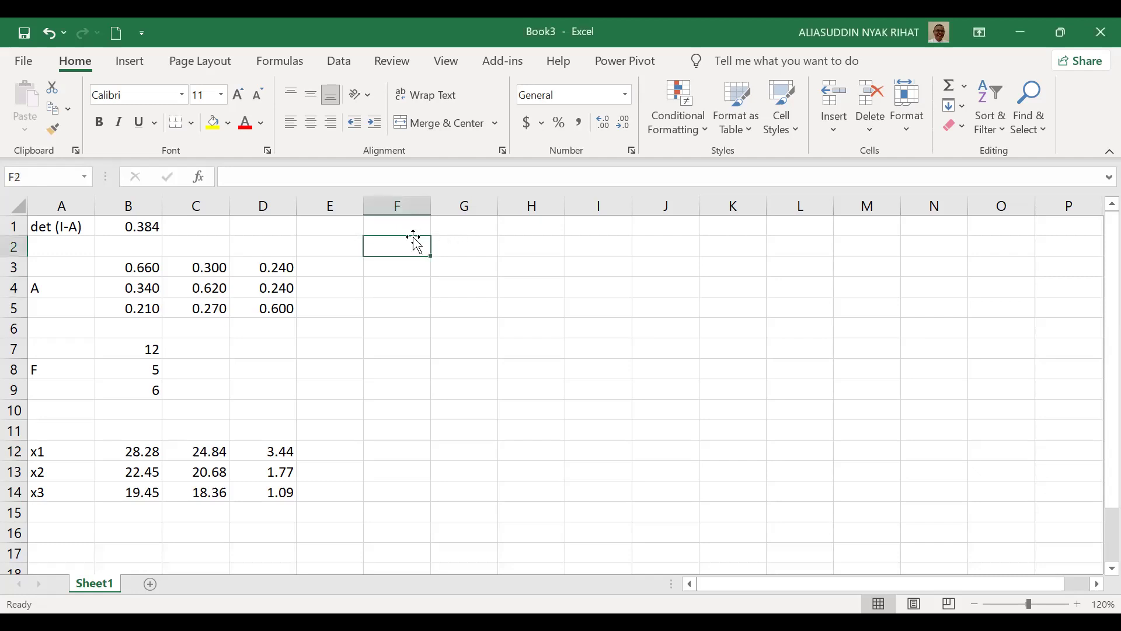
{"action": "type", "text": "Koefisien"}
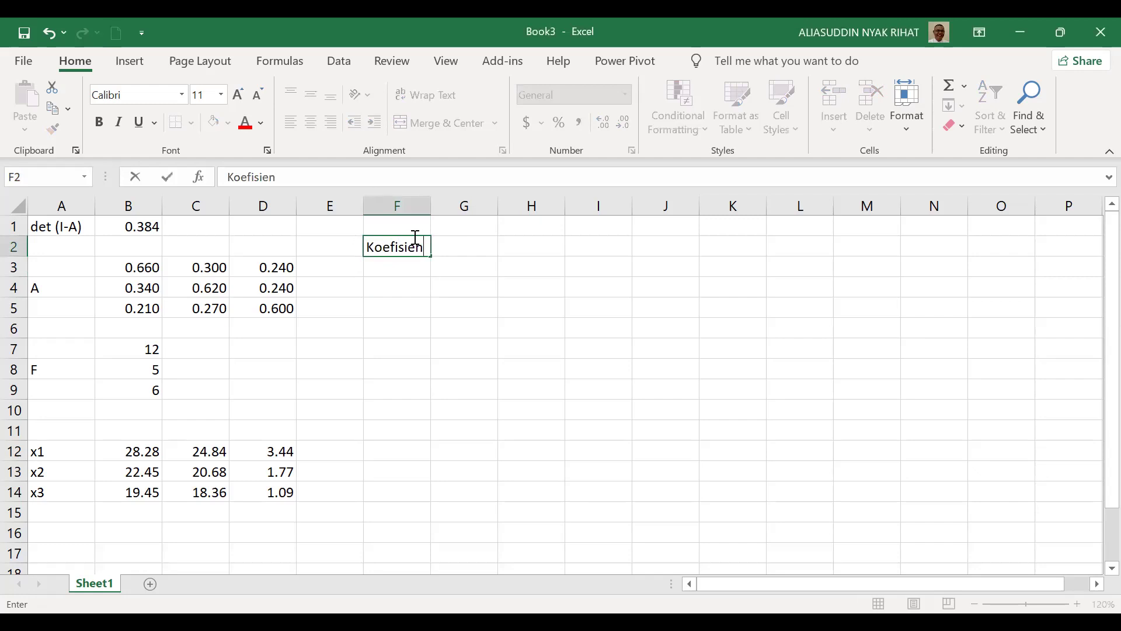
{"action": "key", "text": "Return"}
{"action": "key", "text": "Right"}
{"action": "key", "text": "Up"}
{"action": "key", "text": "Down"}
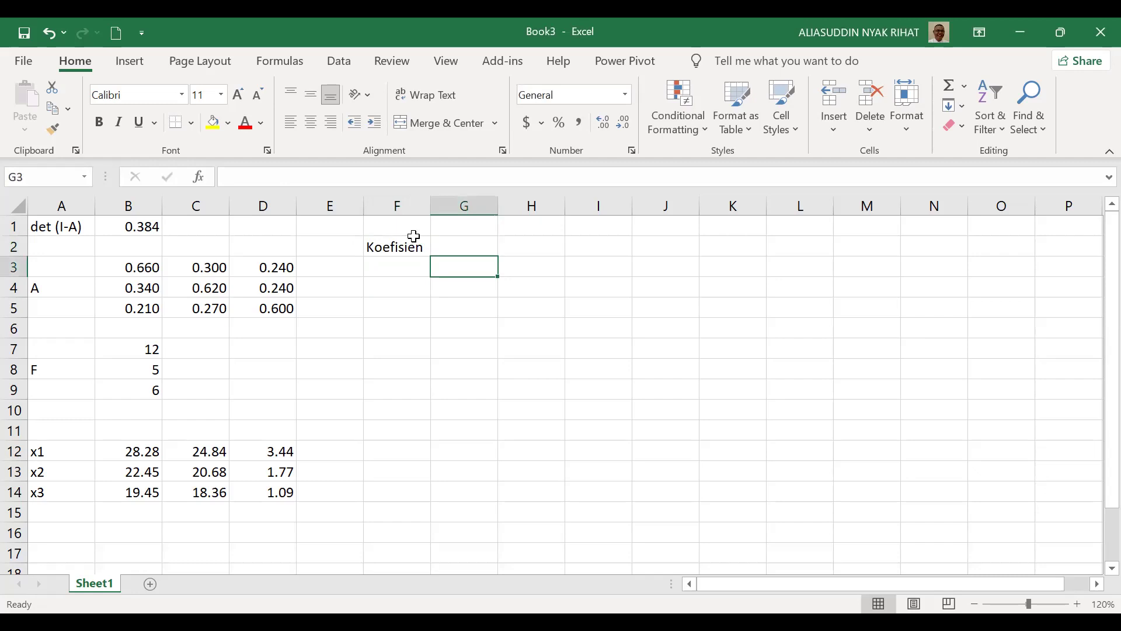
{"action": "type", "text": ".200"}
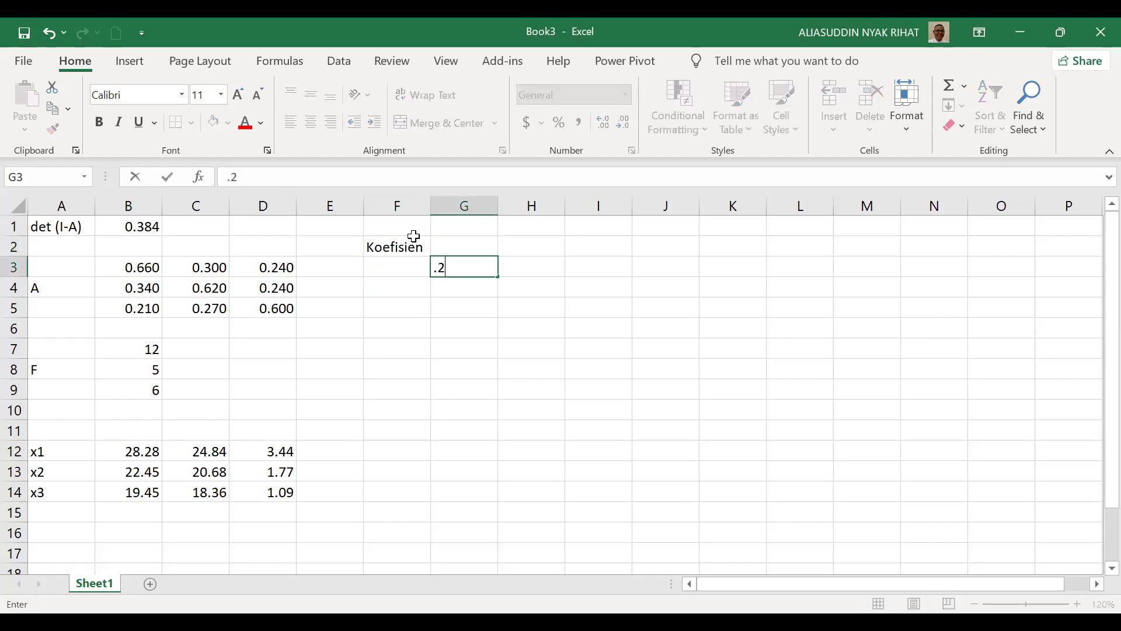
{"action": "key", "text": "Right"}
{"action": "key", "text": "Left"}
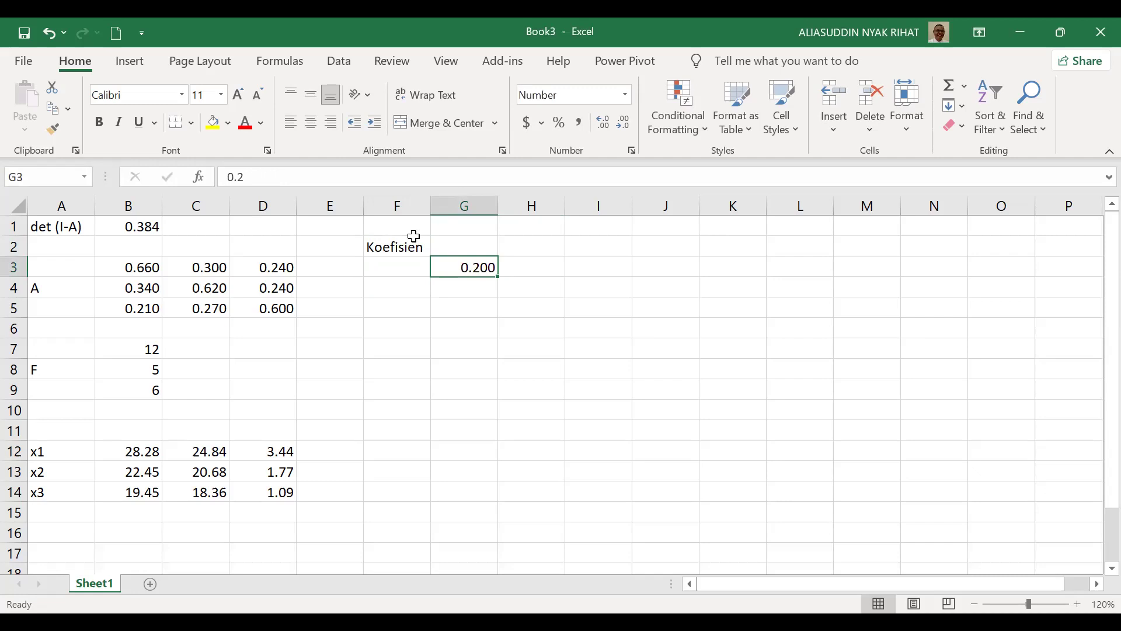
Format the 3×3 coefficient range G3:I5 to display one decimal place
{"action": "key", "text": "shift+Right"}
{"action": "key", "text": "shift+Right"}
{"action": "key", "text": "shift+Down"}
{"action": "key", "text": "shift+Down"}
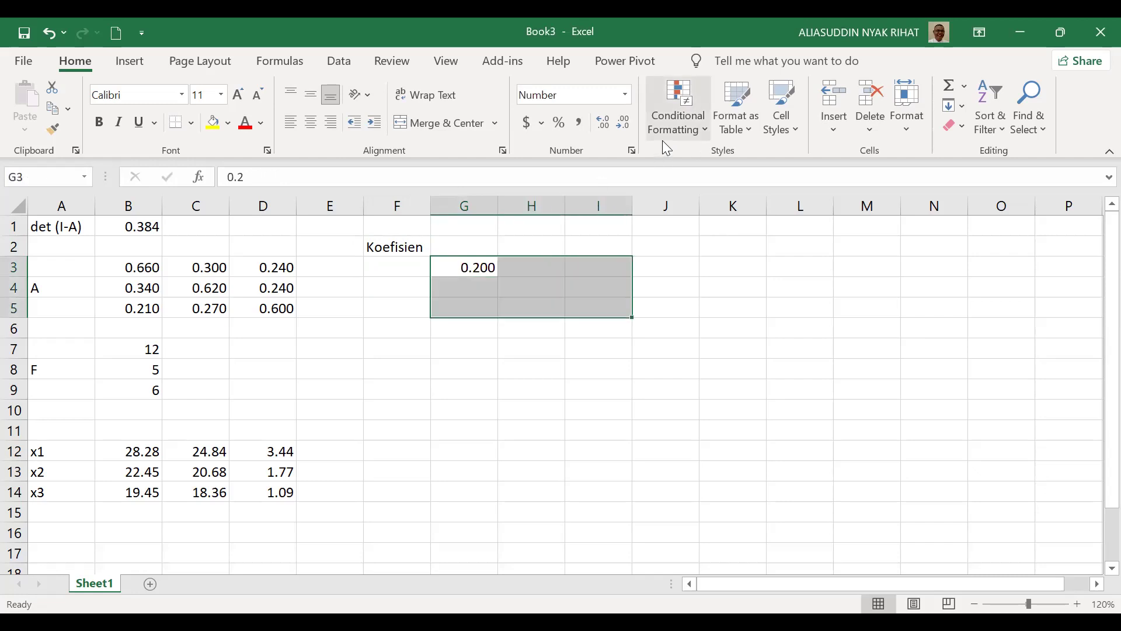
{"action": "left_click", "coordinate": [626, 131]}
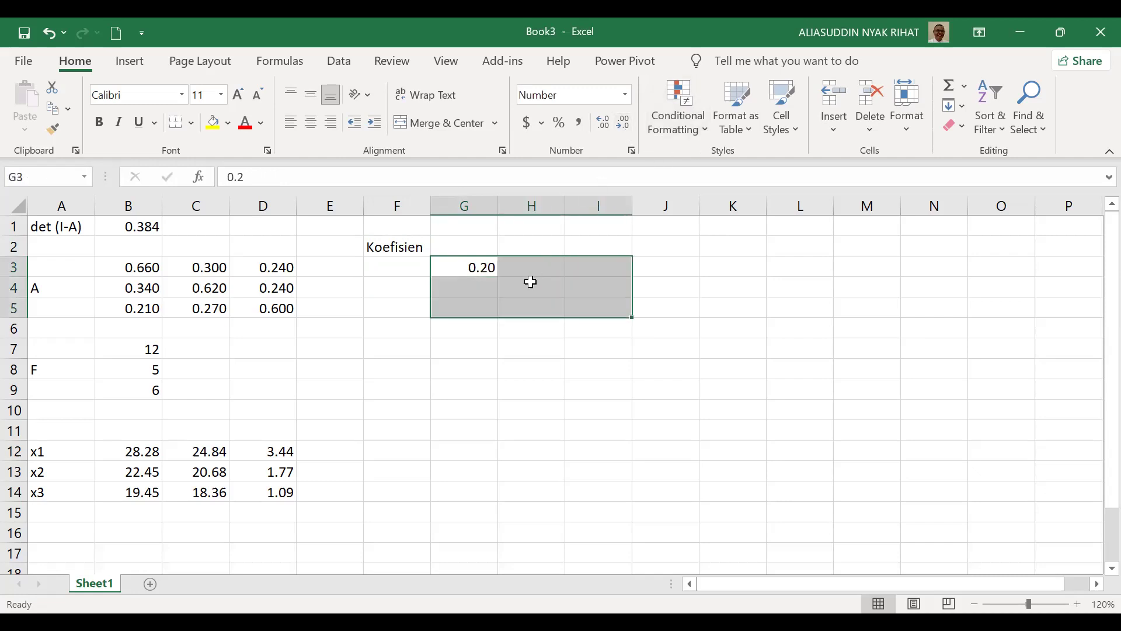
{"action": "left_click", "coordinate": [628, 126]}
{"action": "left_click", "coordinate": [518, 280]}
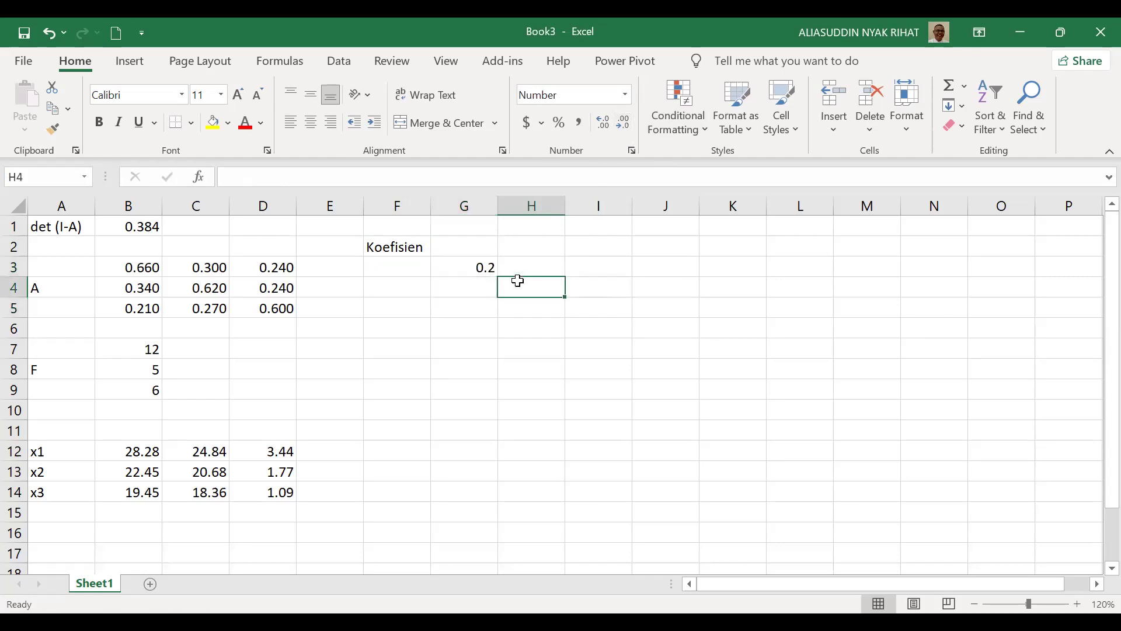
{"action": "left_click", "coordinate": [527, 268]}
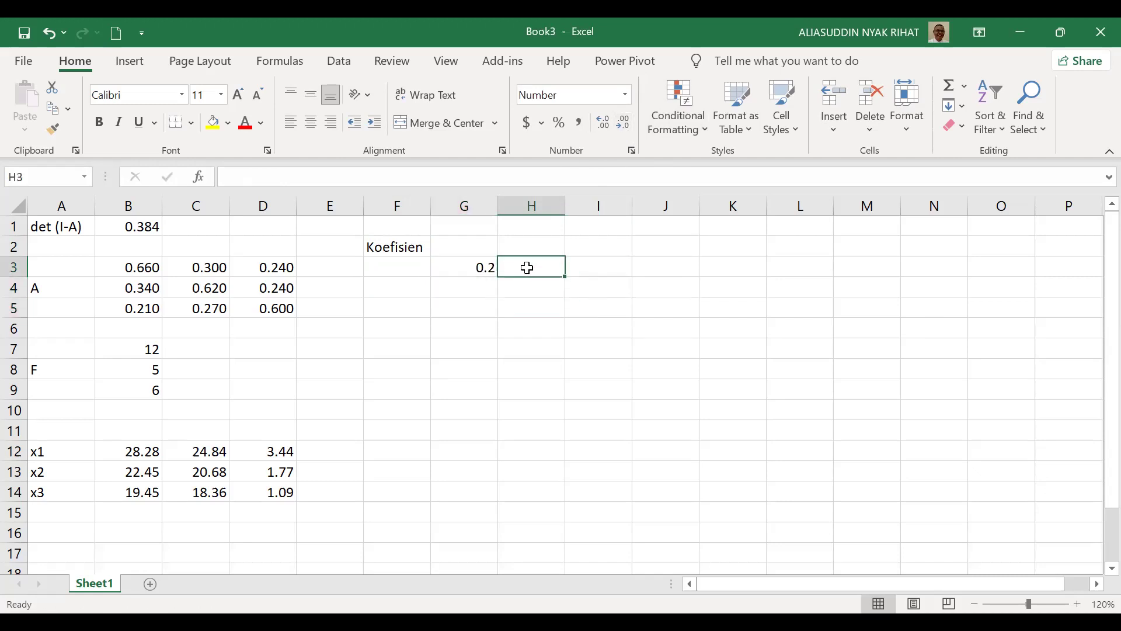
Complete the first row of the coefficient matrix with 0.3 in H3 and 0.2 in I3
{"action": "type", "text": "0.3"}
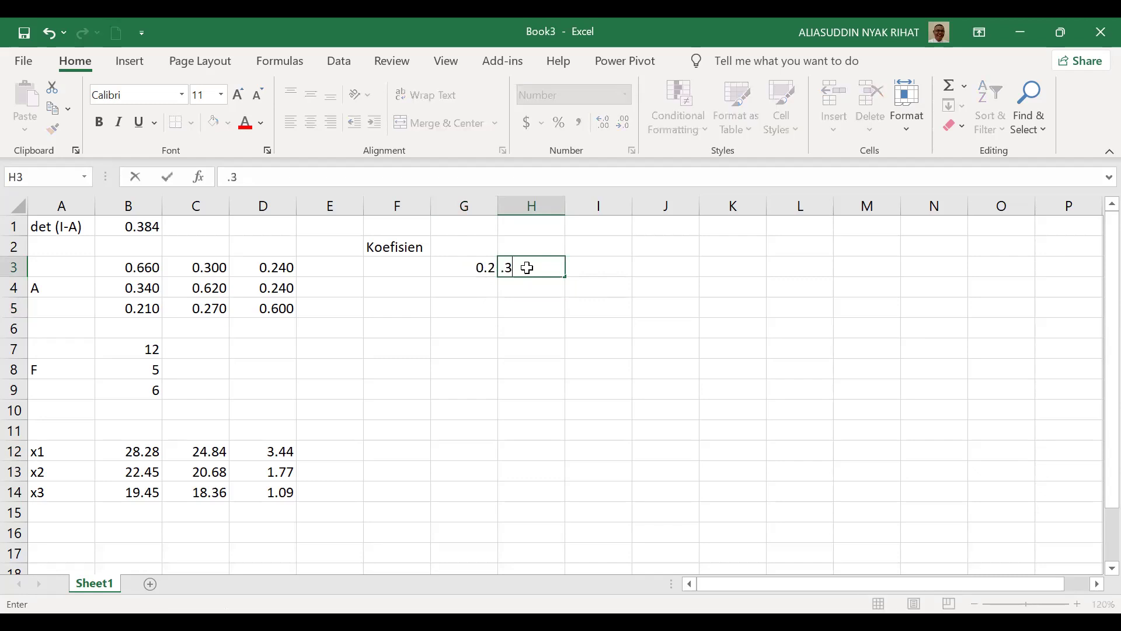
{"action": "key", "text": "Tab"}
{"action": "type", "text": ".3"}
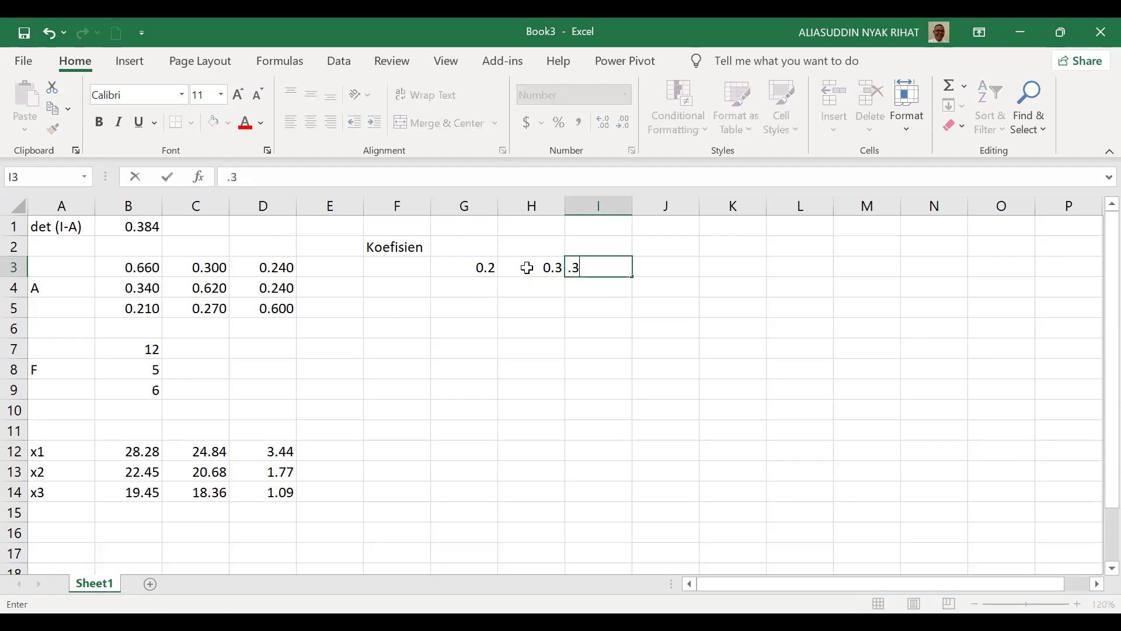
{"action": "key", "text": "Tab"}
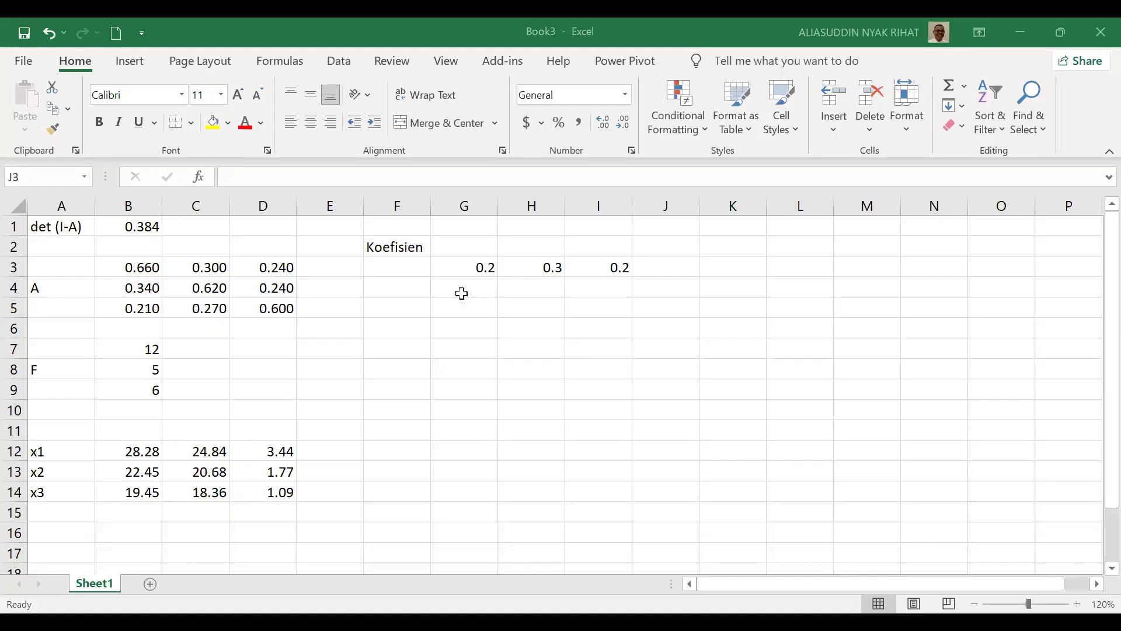
Enter the second row of coefficients, 0.4, 0.1 and 0.2, in G4:I4
{"action": "left_click", "coordinate": [461, 293]}
{"action": "type", "text": "0.4"}
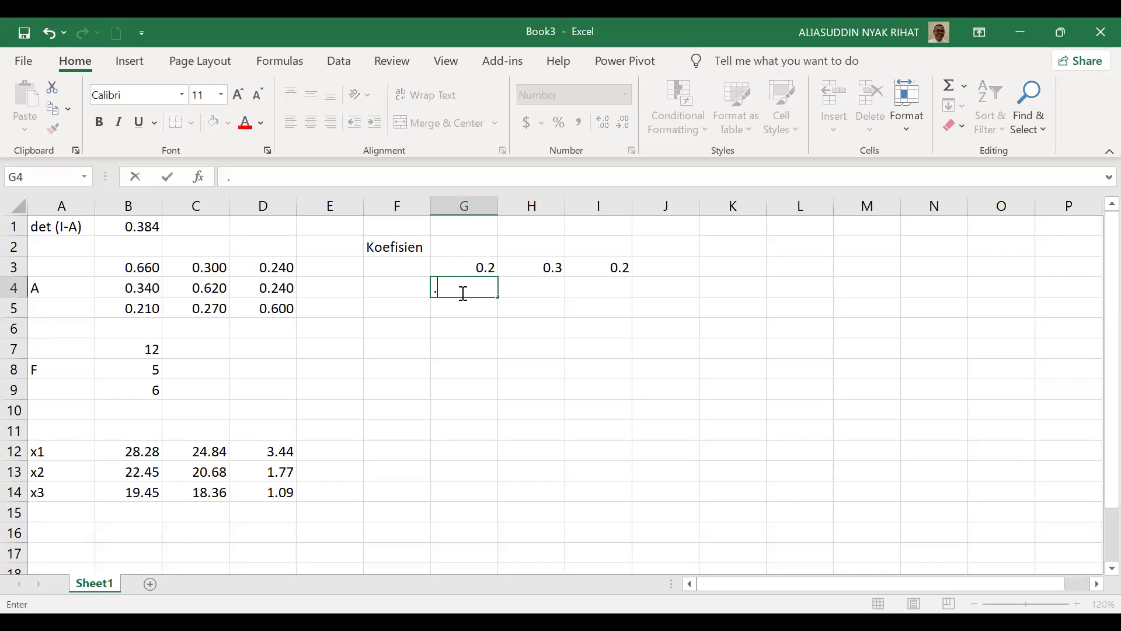
{"action": "key", "text": "Tab"}
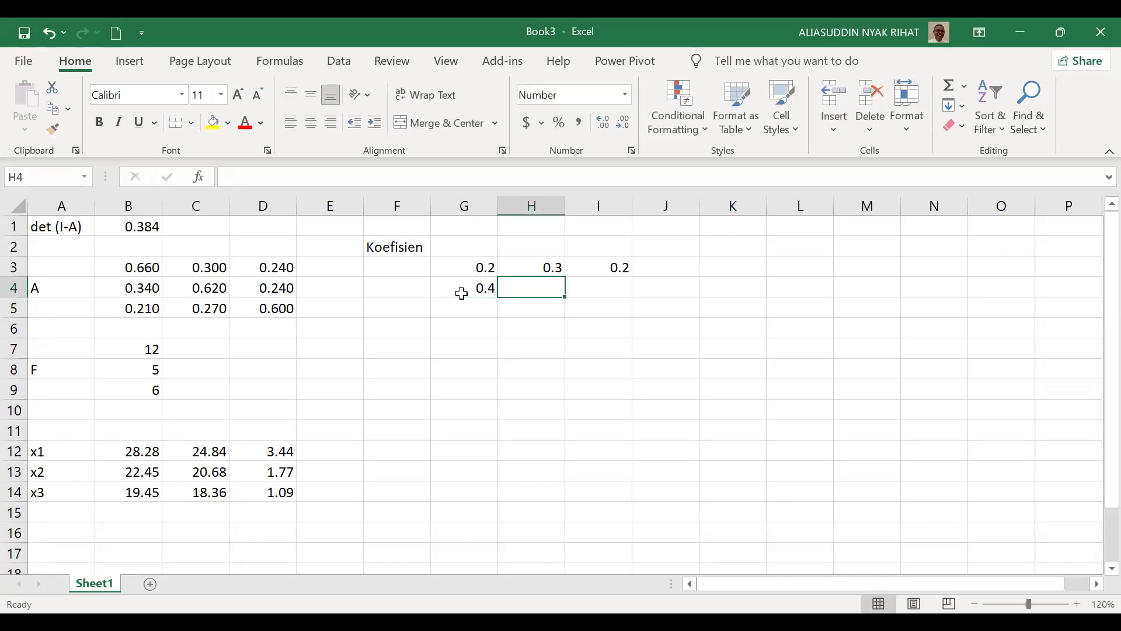
{"action": "type", "text": "0.1"}
{"action": "key", "text": "Tab"}
{"action": "type", "text": "0.2"}
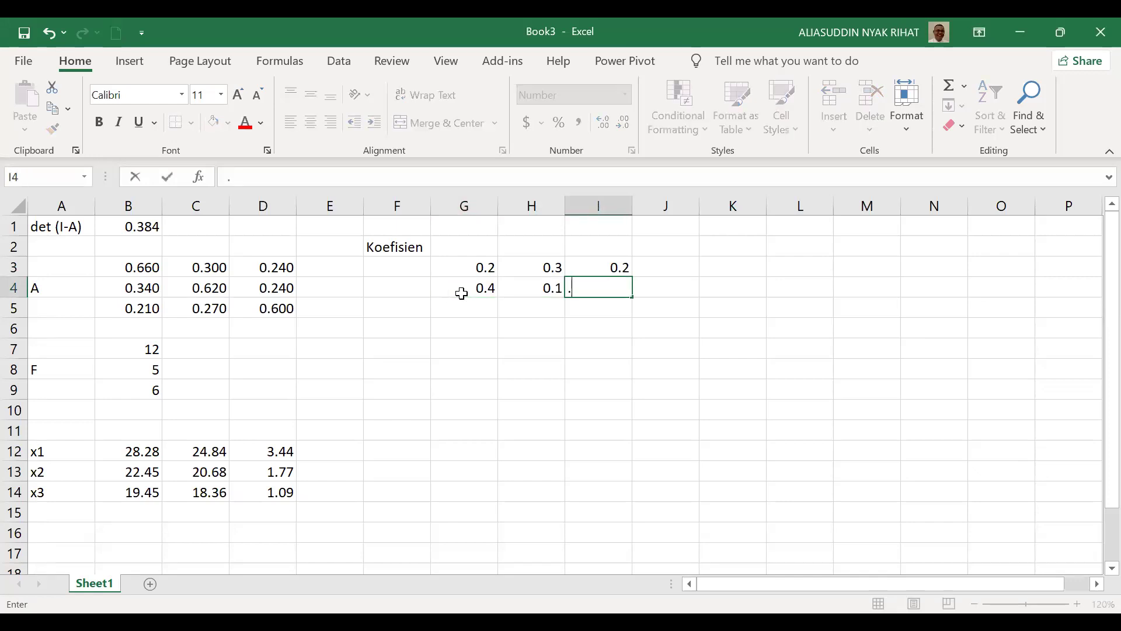
{"action": "key", "text": "Tab"}
Enter the third row of coefficients, 0.1, 0.3 and 0.2, in G5:I5
{"action": "key", "text": "Down"}
{"action": "key", "text": "Left"}
{"action": "key", "text": "Left"}
{"action": "key", "text": "Left"}
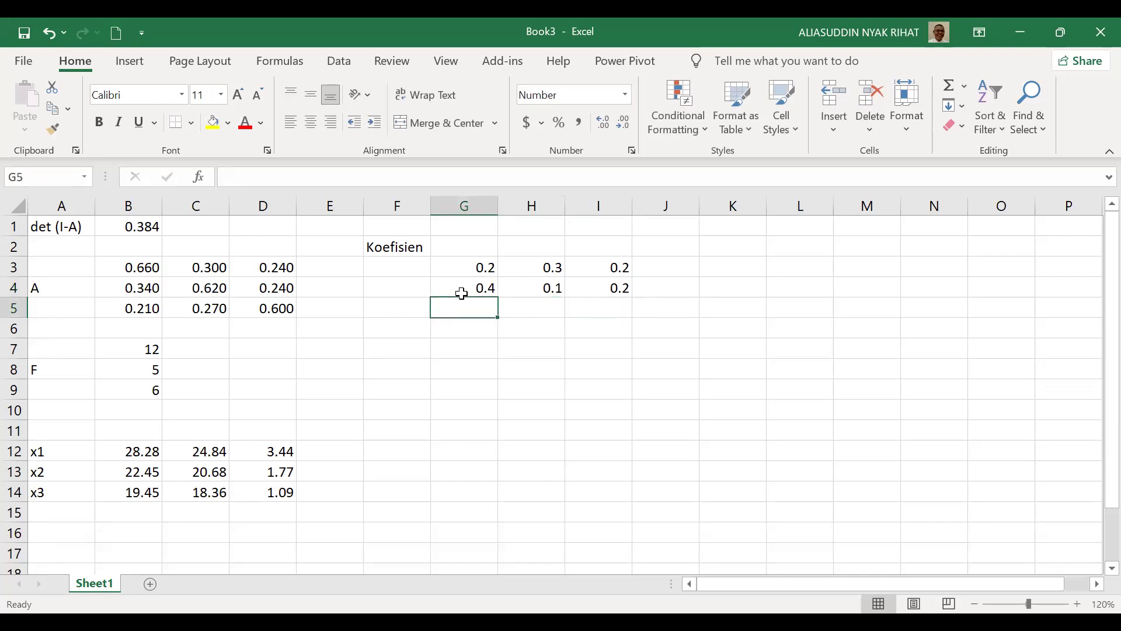
{"action": "type", "text": "0.1"}
{"action": "key", "text": "Tab"}
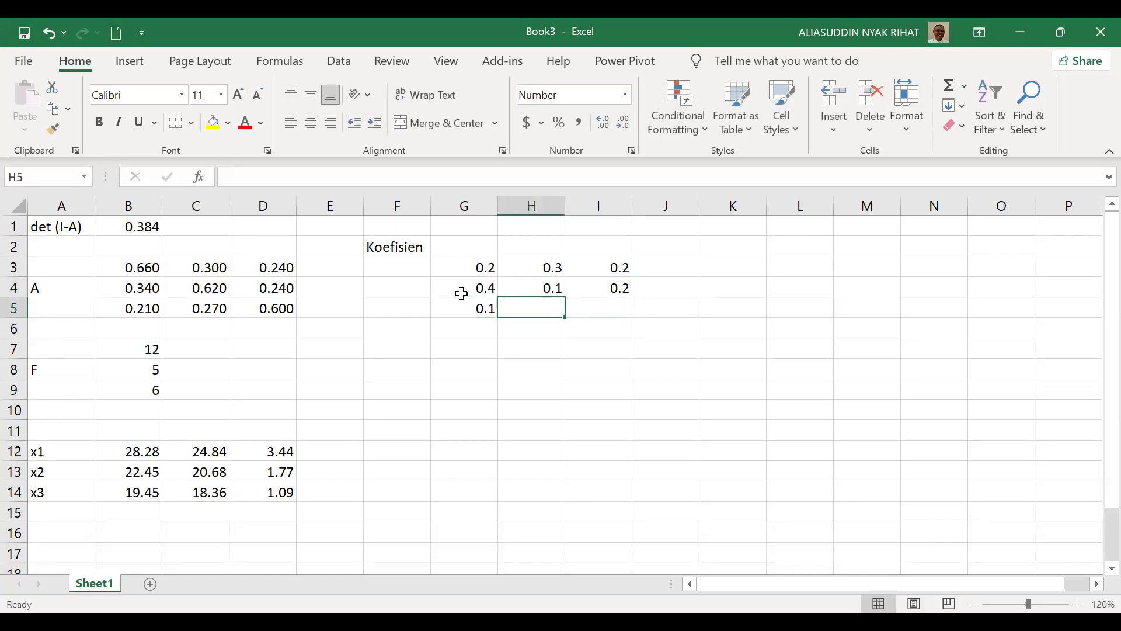
{"action": "type", "text": "0.3"}
{"action": "key", "text": "Tab"}
{"action": "type", "text": "."}
{"action": "key", "text": "Tab"}
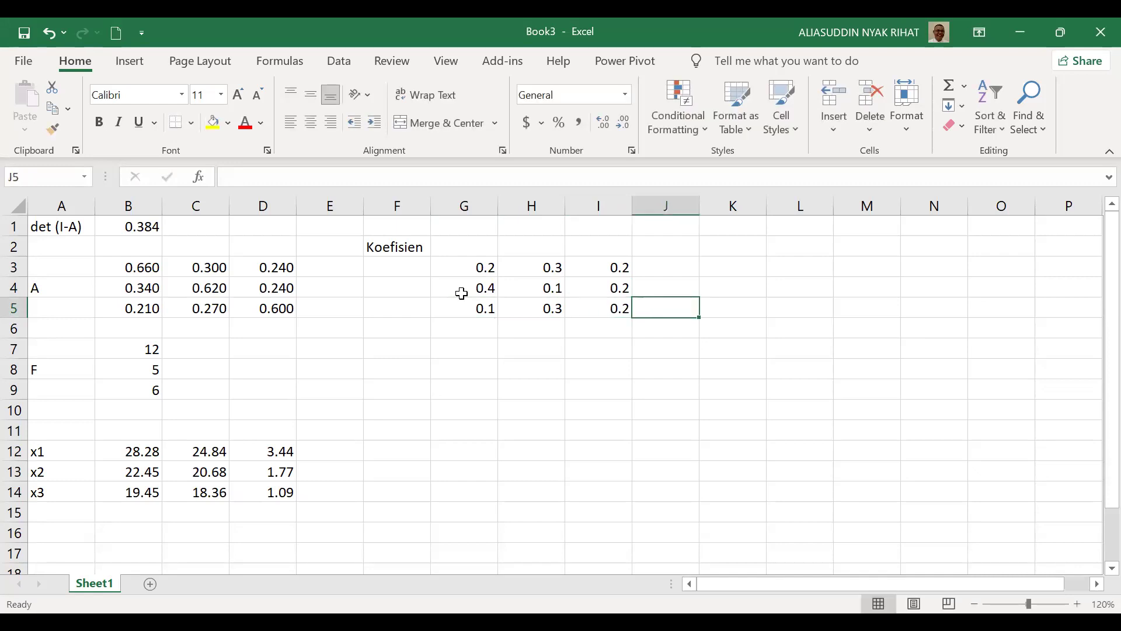
Total the first column of the coefficient matrix in G7 with =SUM(G3:G5)
{"action": "key", "text": "Down"}
{"action": "key", "text": "Left"}
{"action": "key", "text": "Left"}
{"action": "key", "text": "Left"}
{"action": "key", "text": "Down"}
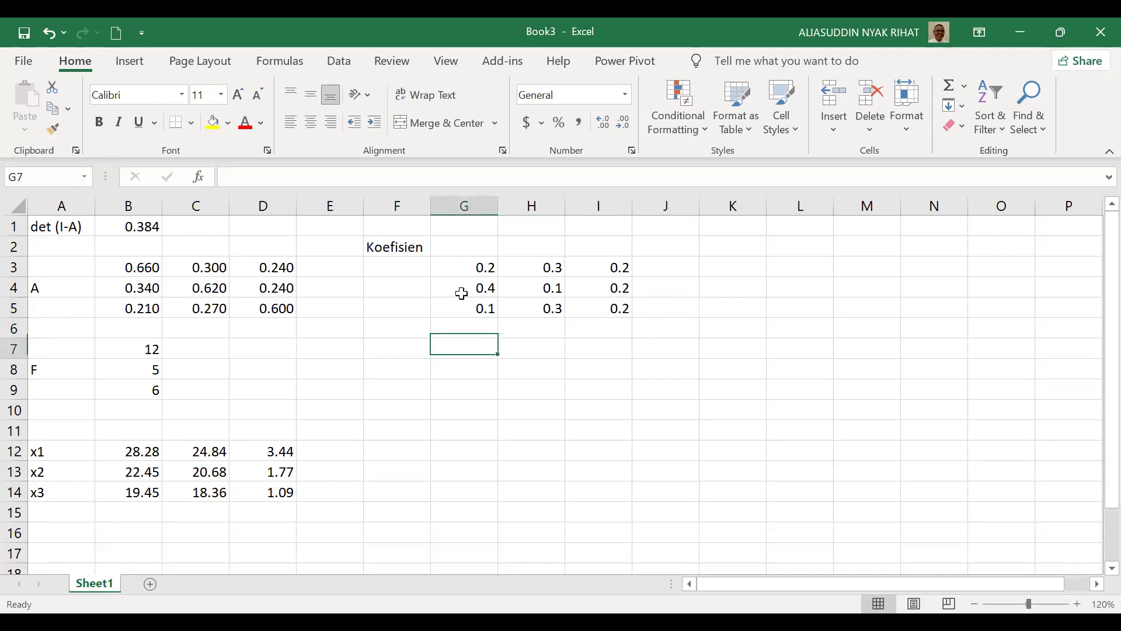
{"action": "type", "text": "="}
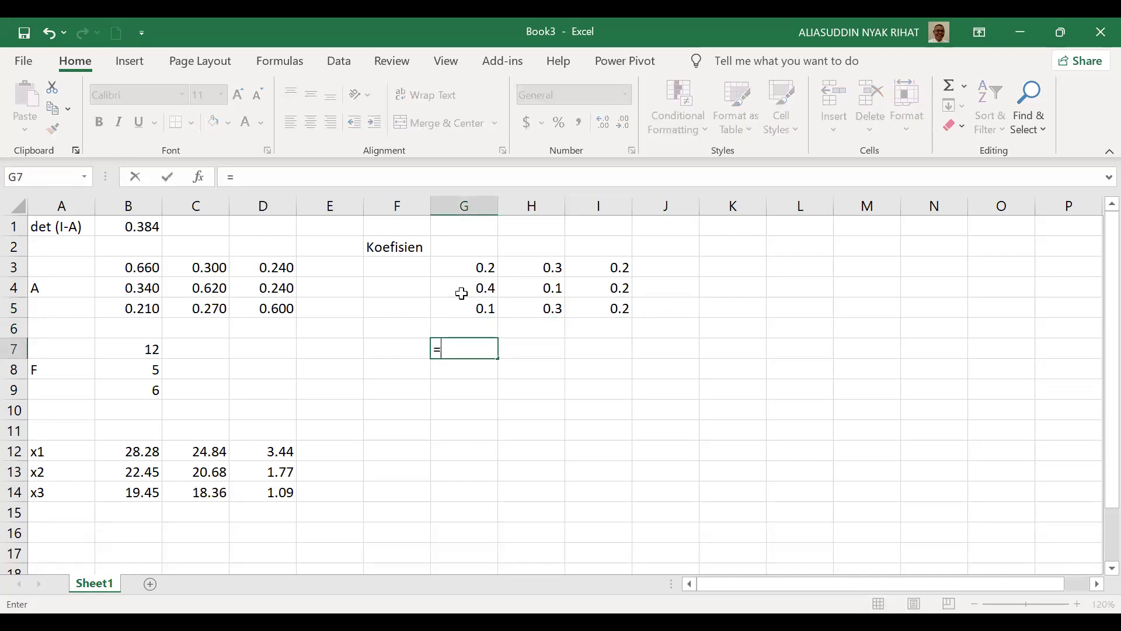
{"action": "type", "text": "sum("}
{"action": "key", "text": "Up"}
{"action": "key", "text": "Up"}
{"action": "key", "text": "Up"}
{"action": "key", "text": "Up"}
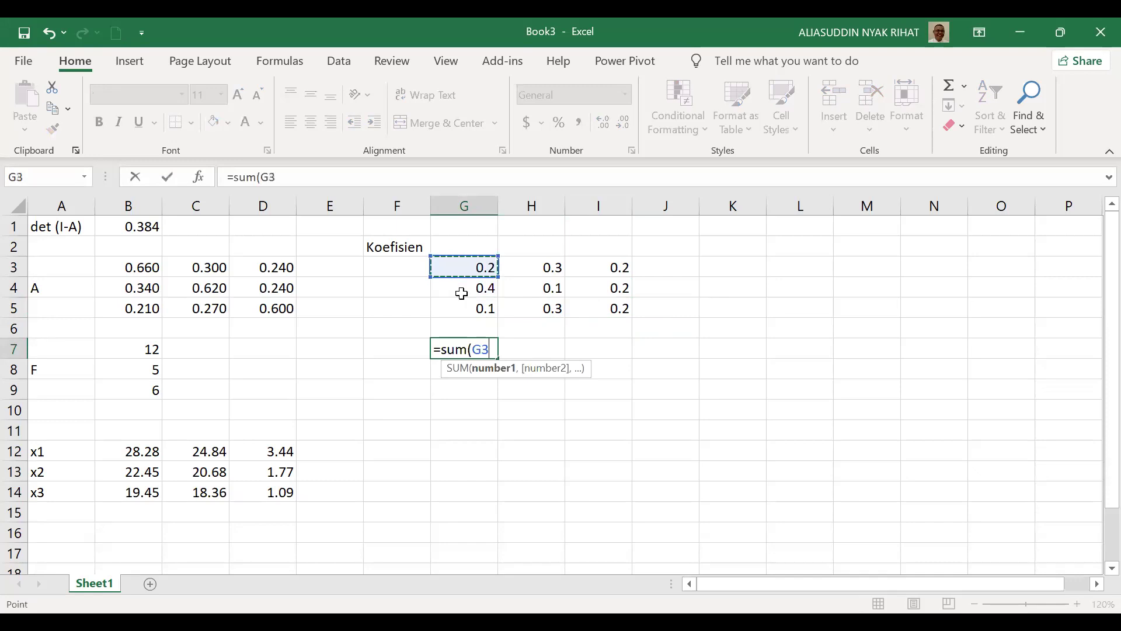
{"action": "key", "text": "shift+Down"}
{"action": "key", "text": "shift+Down"}
{"action": "key", "text": "ctrl+Return"}
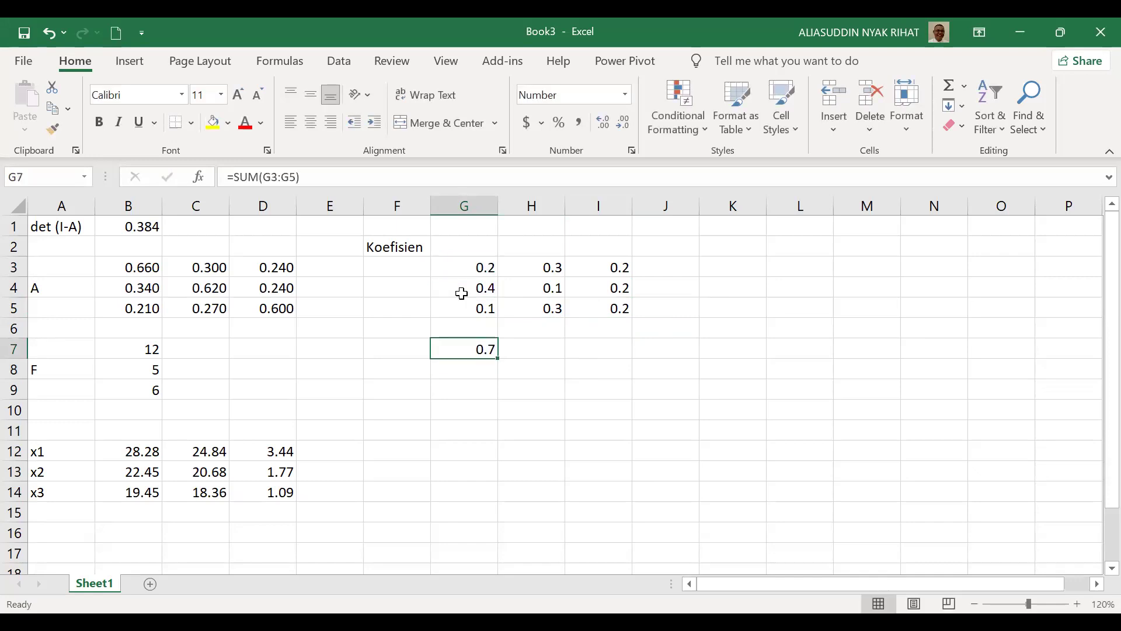
Copy the column total formula from G7 across to I7
{"action": "key", "text": "Up"}
{"action": "key", "text": "Up"}
{"action": "key", "text": "Down"}
{"action": "key", "text": "Down"}
{"action": "left_click_drag", "start_coordinate": [498, 359], "coordinate": [641, 360]}
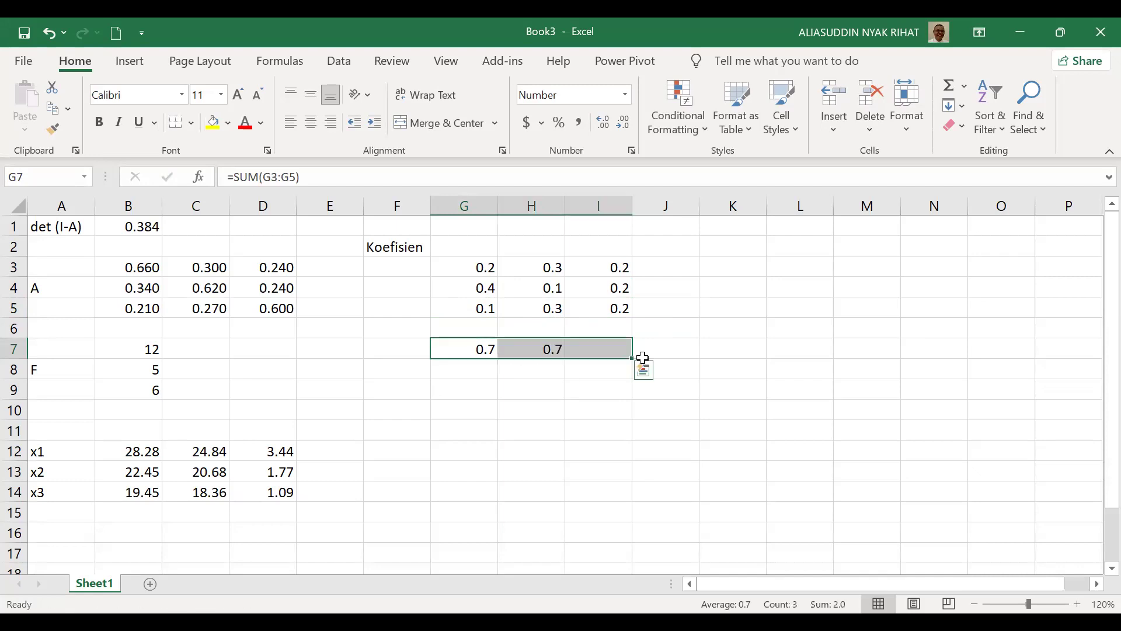
Total the coefficient rows in K3:K5 by entering =SUM(G3:I3) in K3 and filling it down to K5
{"action": "left_click", "coordinate": [728, 263]}
{"action": "type", "text": "="}
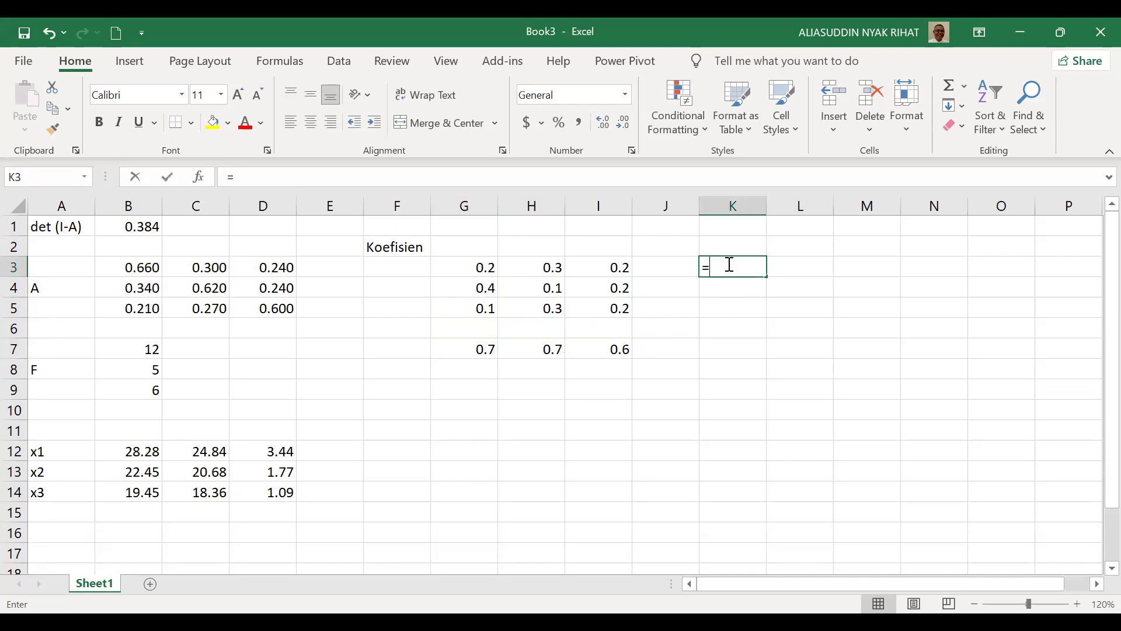
{"action": "type", "text": "sum("}
{"action": "key", "text": "Left"}
{"action": "key", "text": "Left"}
{"action": "key", "text": "Left"}
{"action": "key", "text": "Left"}
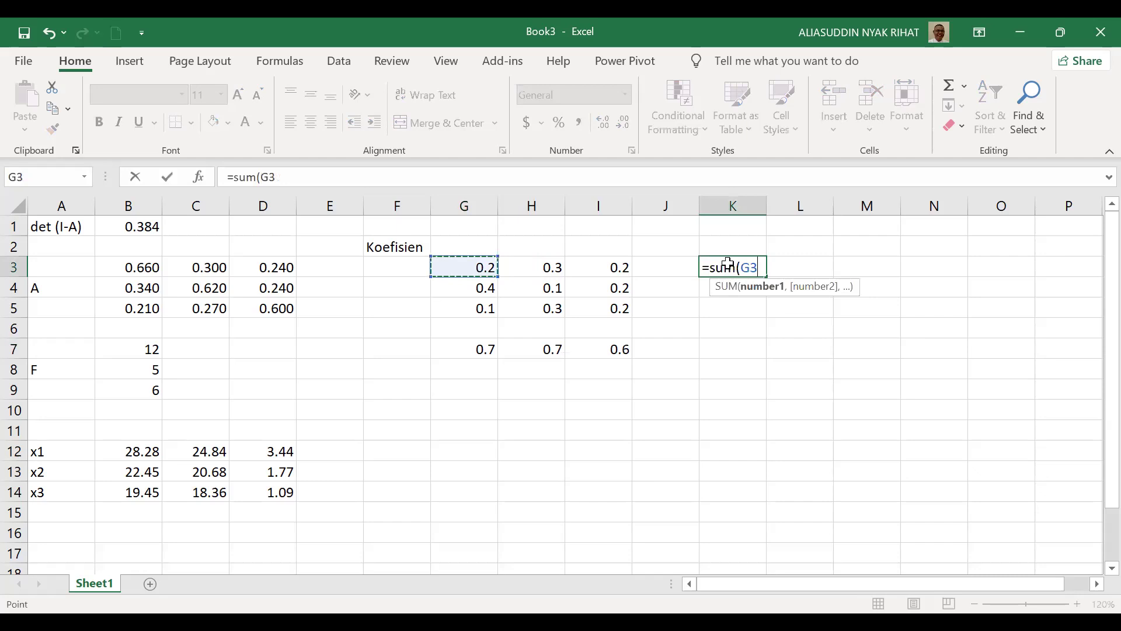
{"action": "key", "text": "shift+Right"}
{"action": "key", "text": "shift+Right"}
{"action": "key", "text": "ctrl+Return"}
{"action": "left_click_drag", "start_coordinate": [769, 275], "coordinate": [767, 321]}
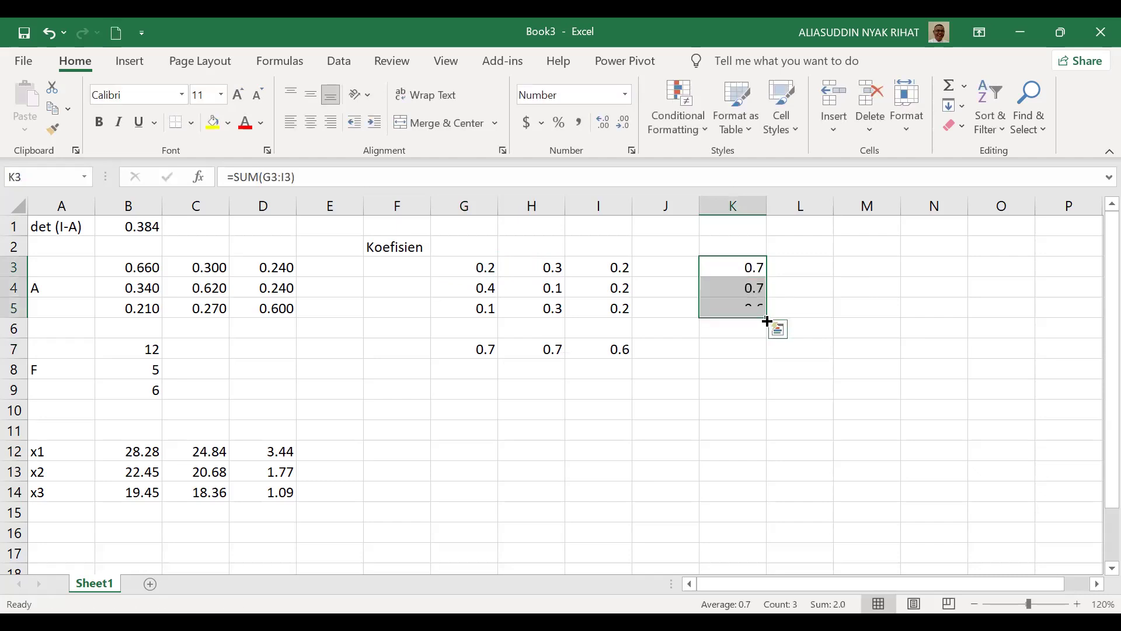
{"action": "left_click", "coordinate": [851, 332]}
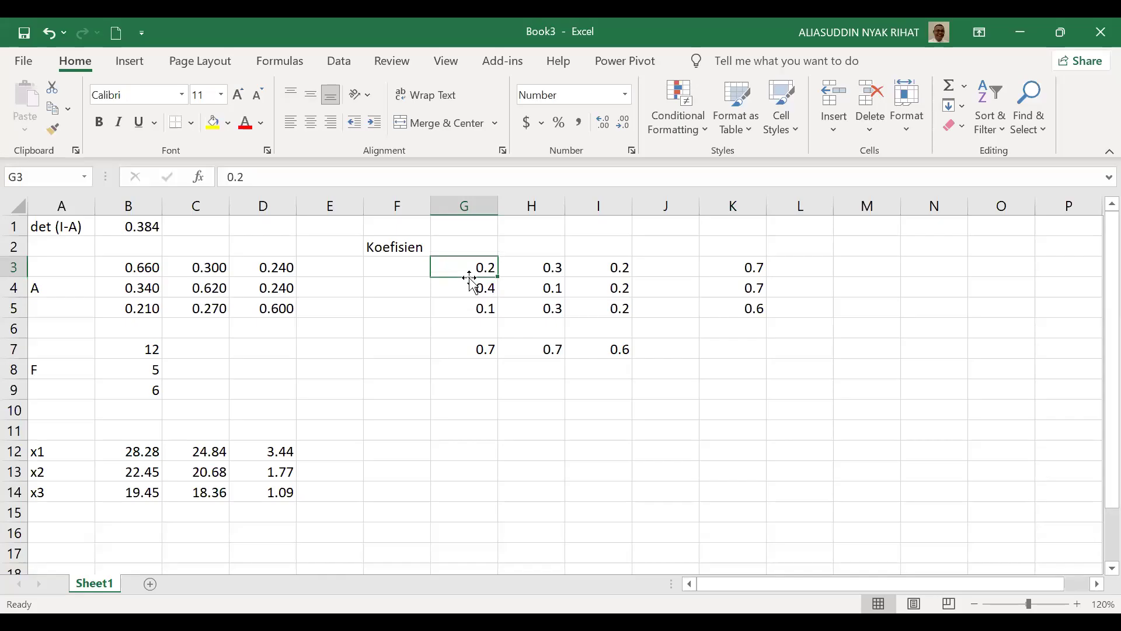
Begin a 3×3 identity matrix below the column totals by entering 1, 0, 0 in G9:I9
{"action": "key", "text": "Down"}
{"action": "key", "text": "Down"}
{"action": "key", "text": "Down"}
{"action": "key", "text": "Down"}
{"action": "key", "text": "Down"}
{"action": "key", "text": "Down"}
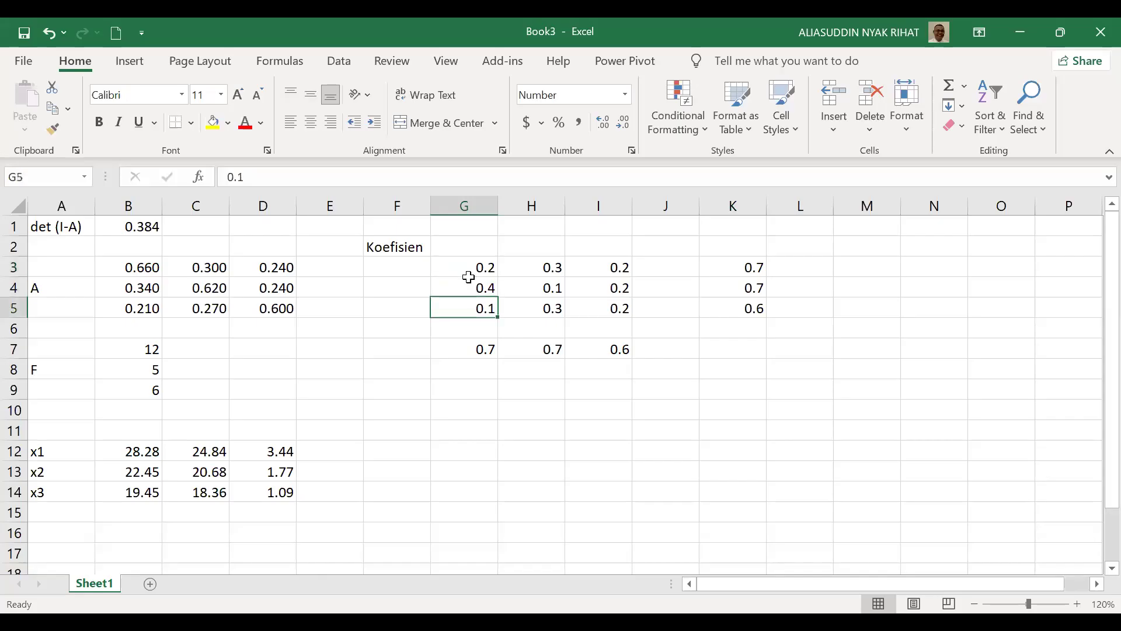
{"action": "type", "text": "1"}
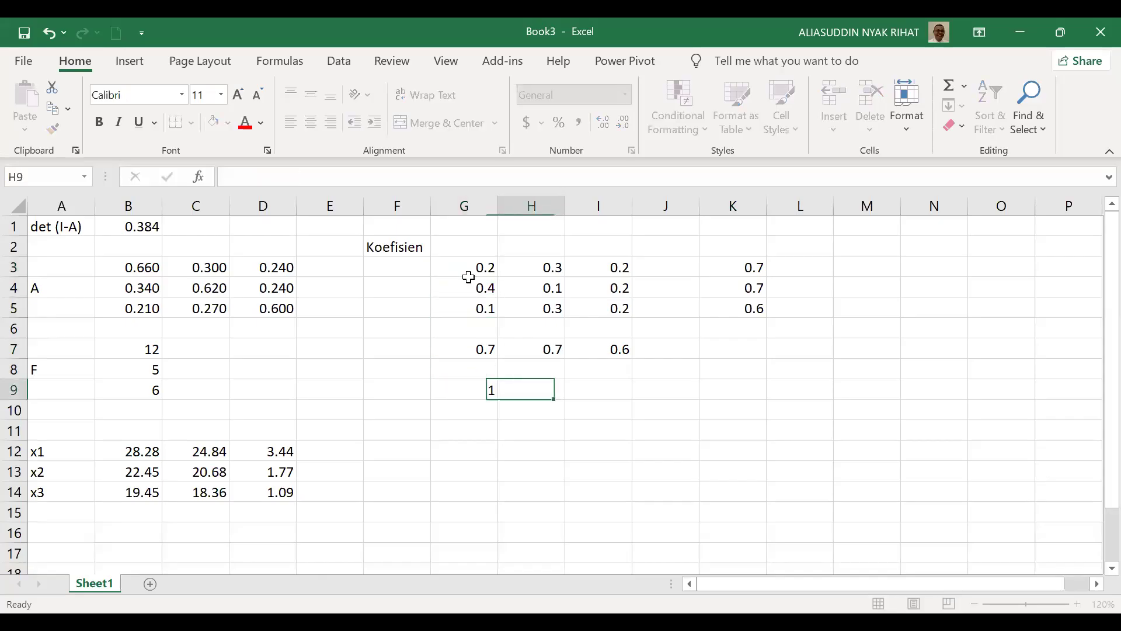
{"action": "key", "text": "Tab"}
{"action": "type", "text": "0"}
{"action": "key", "text": "Tab"}
{"action": "type", "text": "0"}
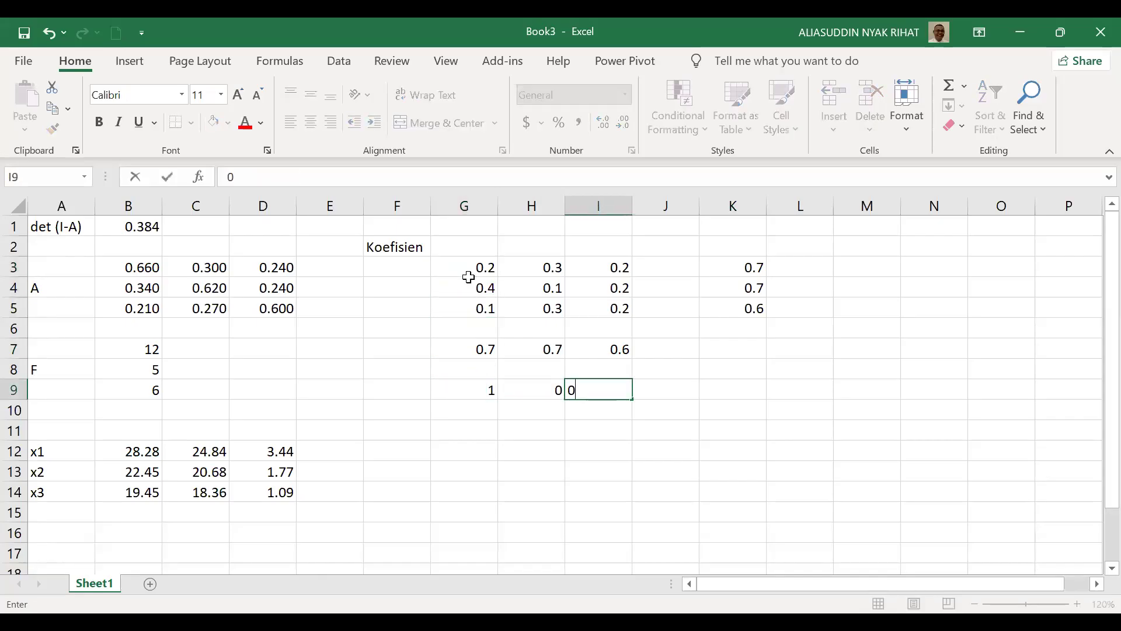
{"action": "key", "text": "Return"}
Complete the identity matrix with 0, 1, 0 in G10:I10 and 0, 0, 1 in G11:I11
{"action": "type", "text": "0"}
{"action": "key", "text": "Tab"}
{"action": "type", "text": "1"}
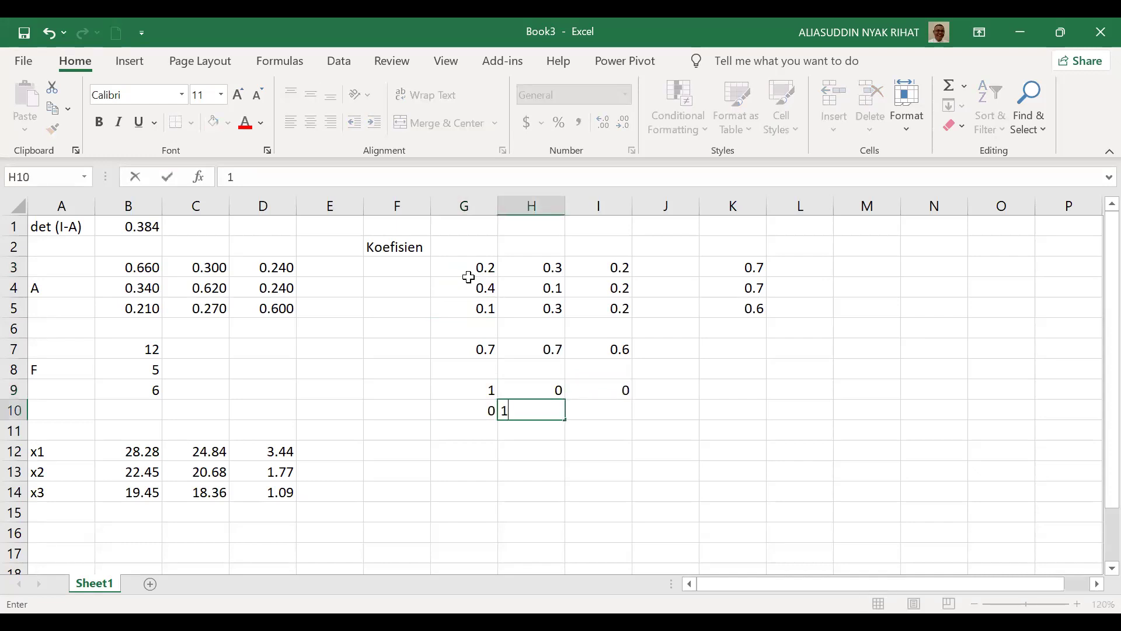
{"action": "key", "text": "Tab"}
{"action": "type", "text": "0"}
{"action": "key", "text": "Left"}
{"action": "key", "text": "Down"}
{"action": "key", "text": "Left"}
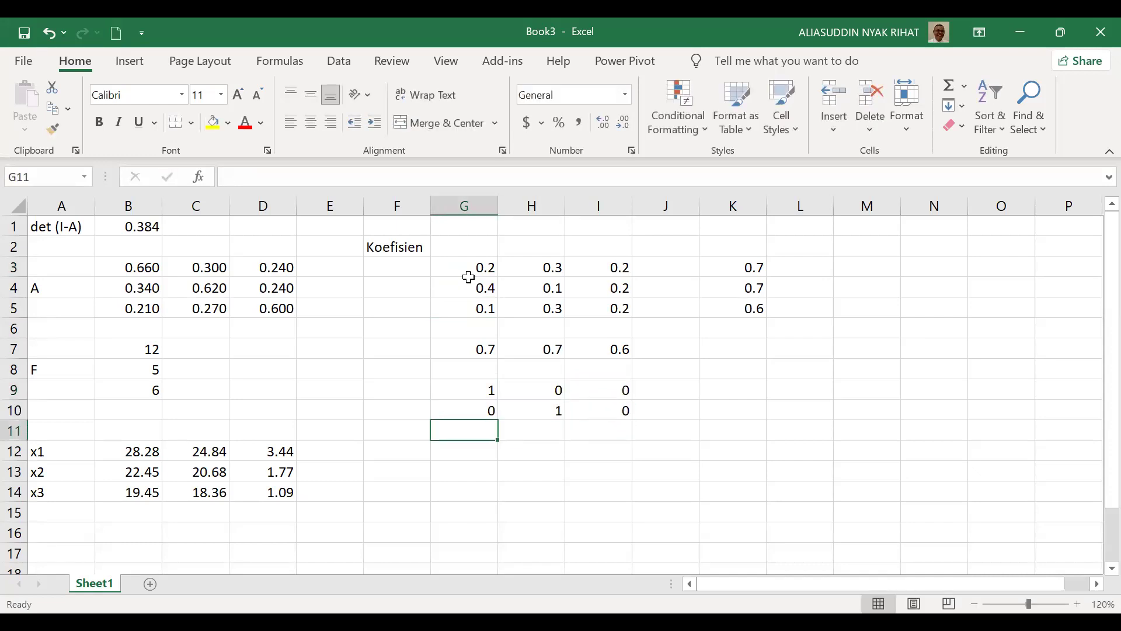
{"action": "type", "text": "0"}
{"action": "key", "text": "Tab"}
{"action": "type", "text": "0"}
{"action": "key", "text": "Tab"}
{"action": "type", "text": "1"}
Enter the label I - A in F13 and move it down to F14
{"action": "key", "text": "Down"}
{"action": "key", "text": "Down"}
{"action": "key", "text": "Down"}
{"action": "key", "text": "Left"}
{"action": "key", "text": "Left"}
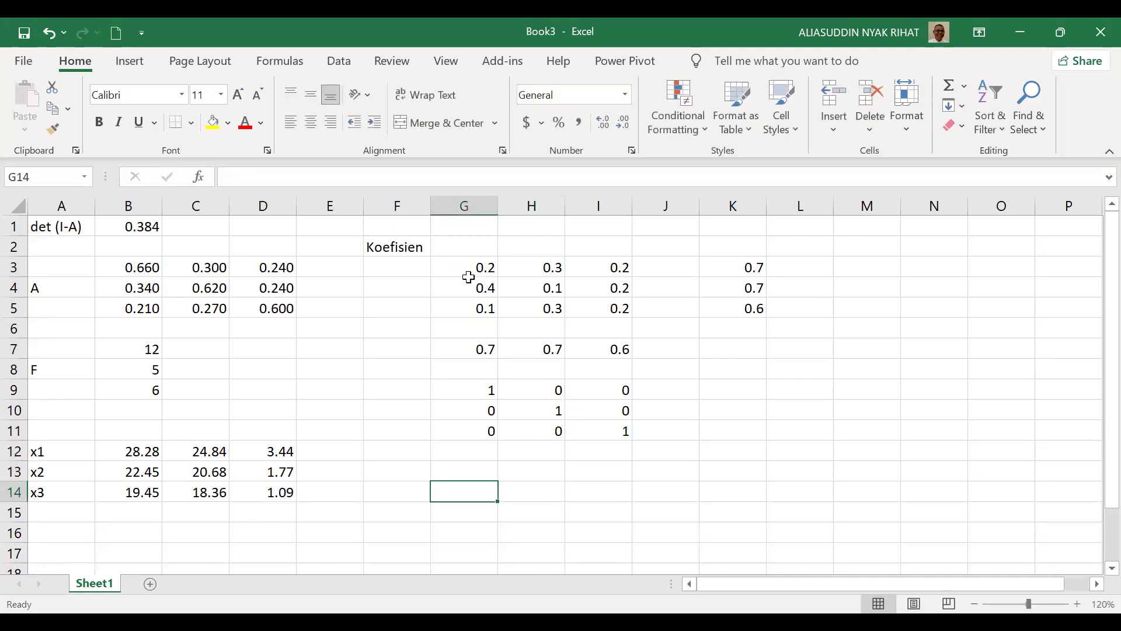
{"action": "key", "text": "Up"}
{"action": "key", "text": "Left"}
{"action": "type", "text": "I"}
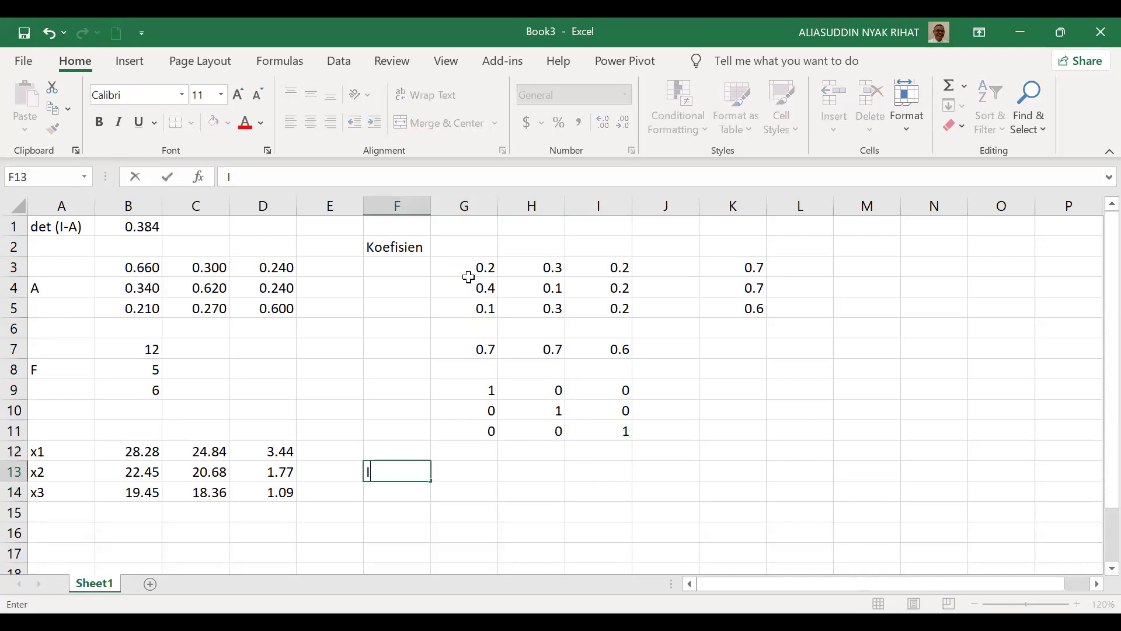
{"action": "type", "text": " -"}
{"action": "key", "text": "Return"}
{"action": "key", "text": "Up"}
{"action": "key", "text": "Up"}
{"action": "key", "text": "Down"}
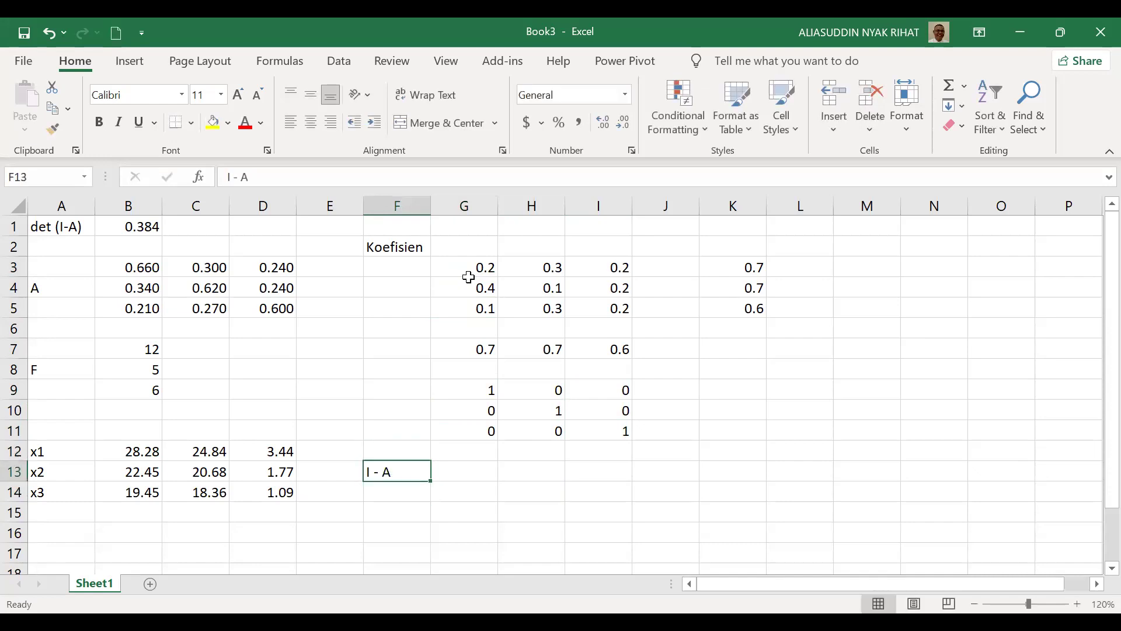
{"action": "key", "text": "ctrl+c"}
{"action": "key", "text": "Down"}
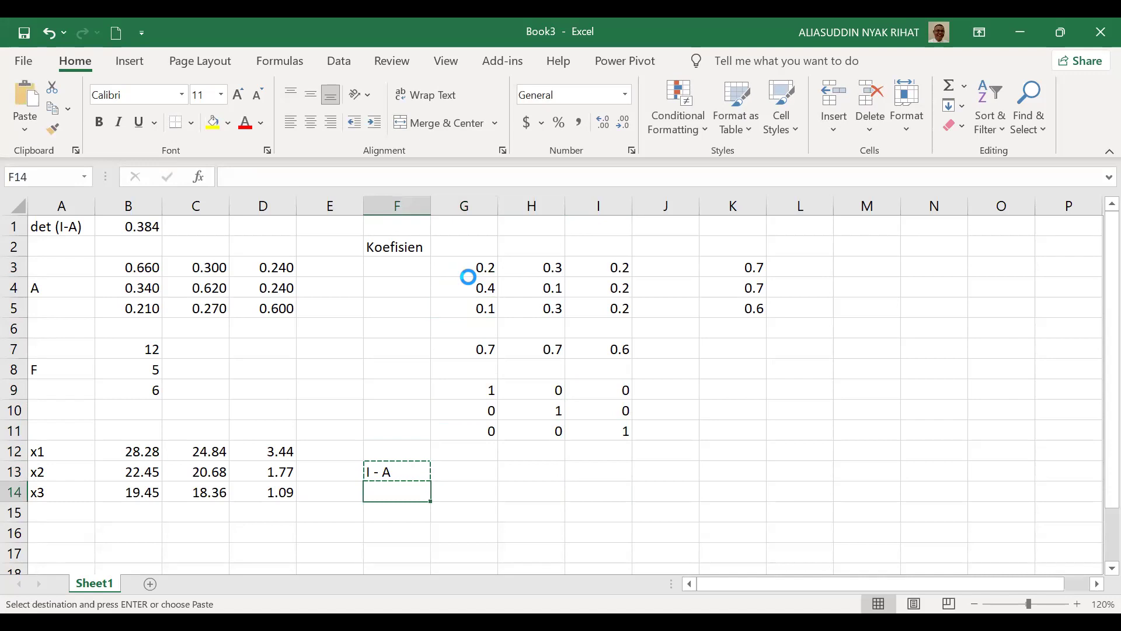
{"action": "key", "text": "Return"}
Subtract the first coefficient from the first identity element in G13 with =G9-G3
{"action": "key", "text": "Up"}
{"action": "key", "text": "Right"}
{"action": "type", "text": "="}
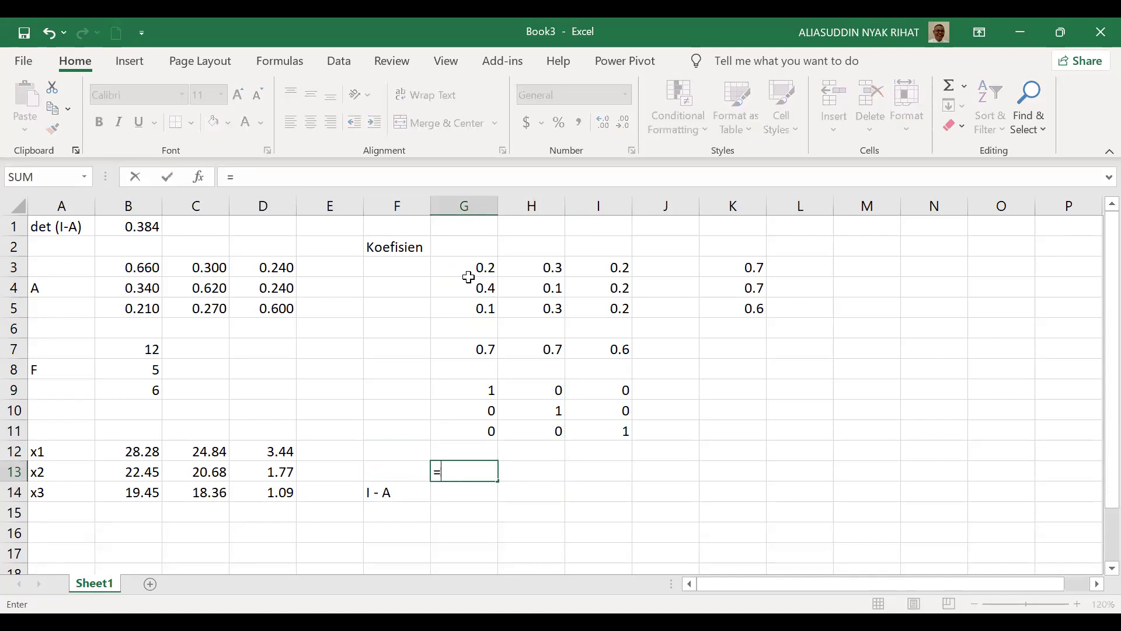
{"action": "left_click", "coordinate": [469, 390]}
{"action": "type", "text": "-"}
{"action": "left_click", "coordinate": [479, 266]}
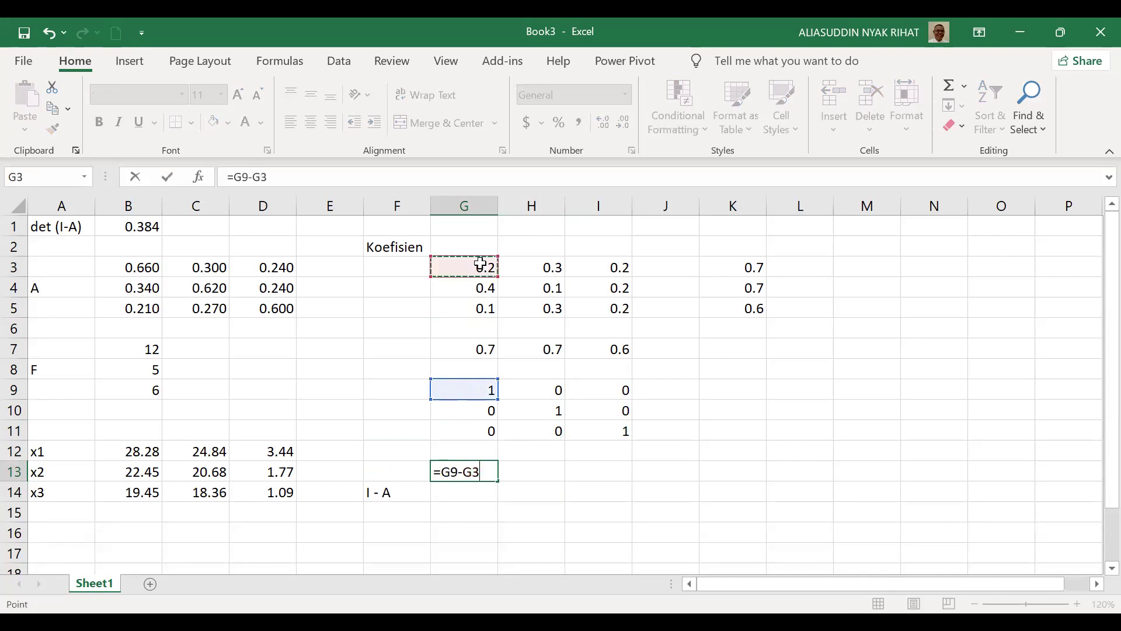
{"action": "key", "text": "ctrl+Return"}
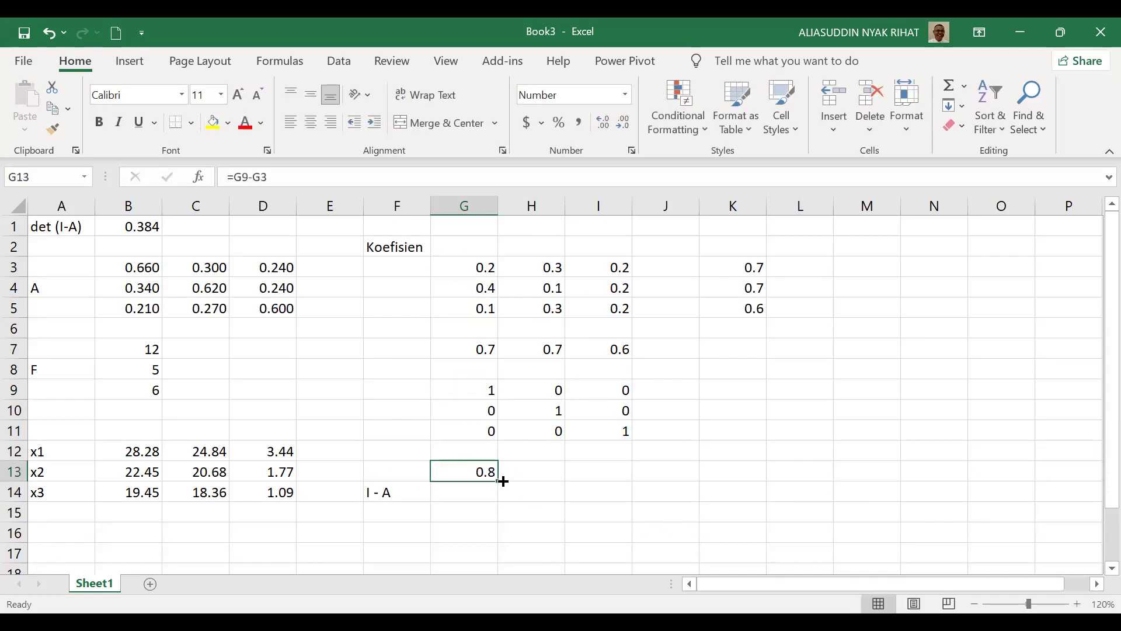
Fill the G13 formula through G13:I15 to build the I - A matrix, and check its diagonal cells
{"action": "left_click_drag", "start_coordinate": [503, 480], "coordinate": [616, 480]}
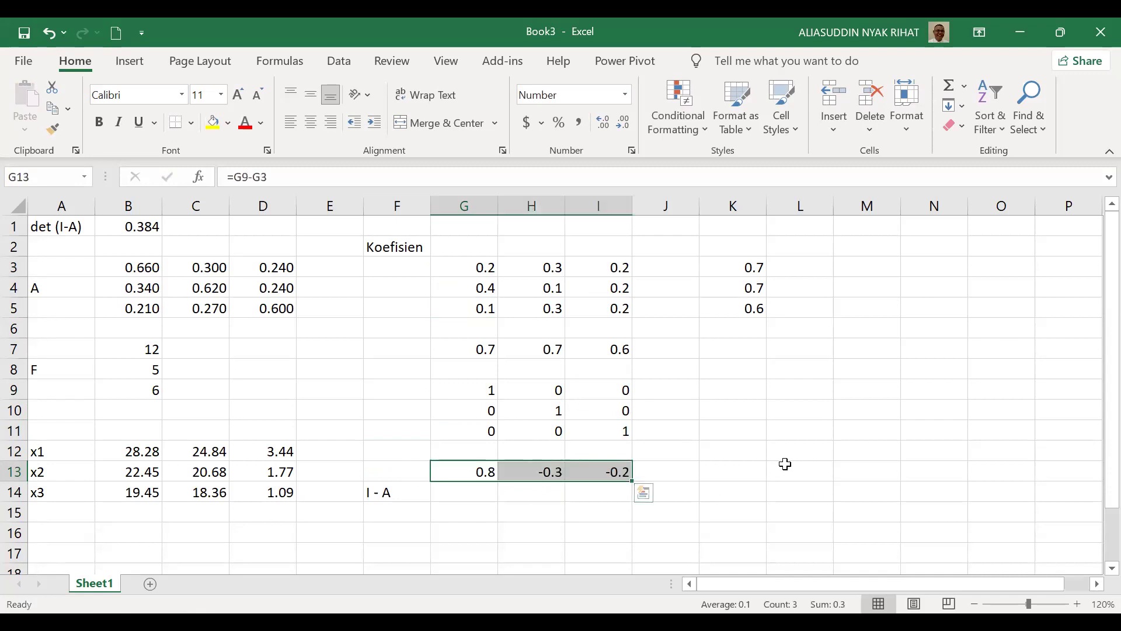
{"action": "left_click_drag", "start_coordinate": [629, 480], "coordinate": [633, 525]}
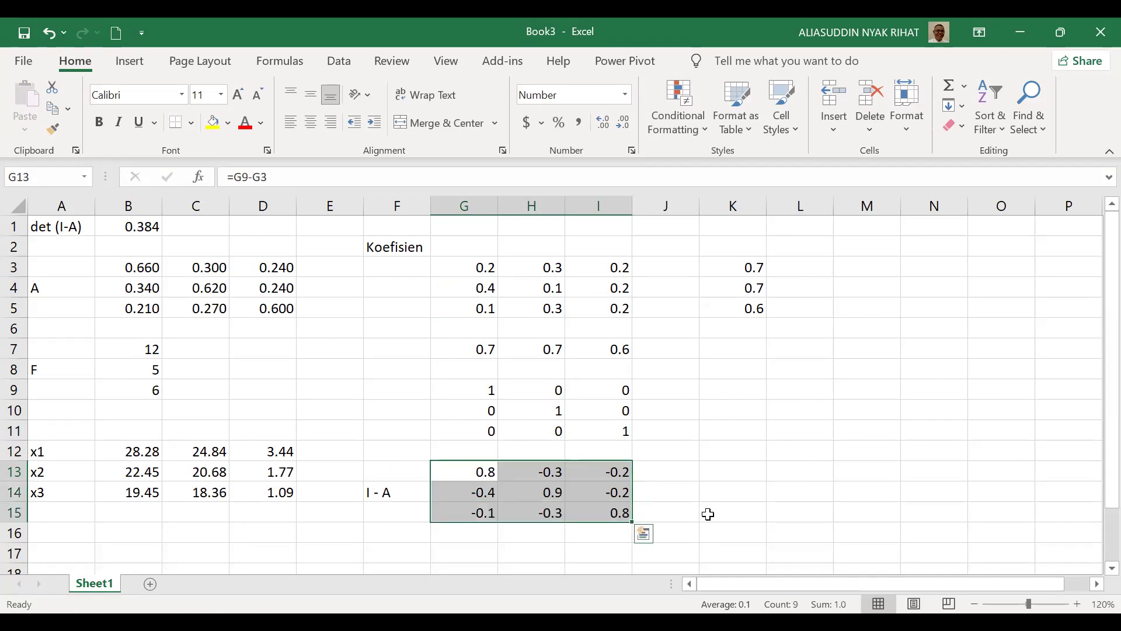
{"action": "left_click", "coordinate": [708, 514]}
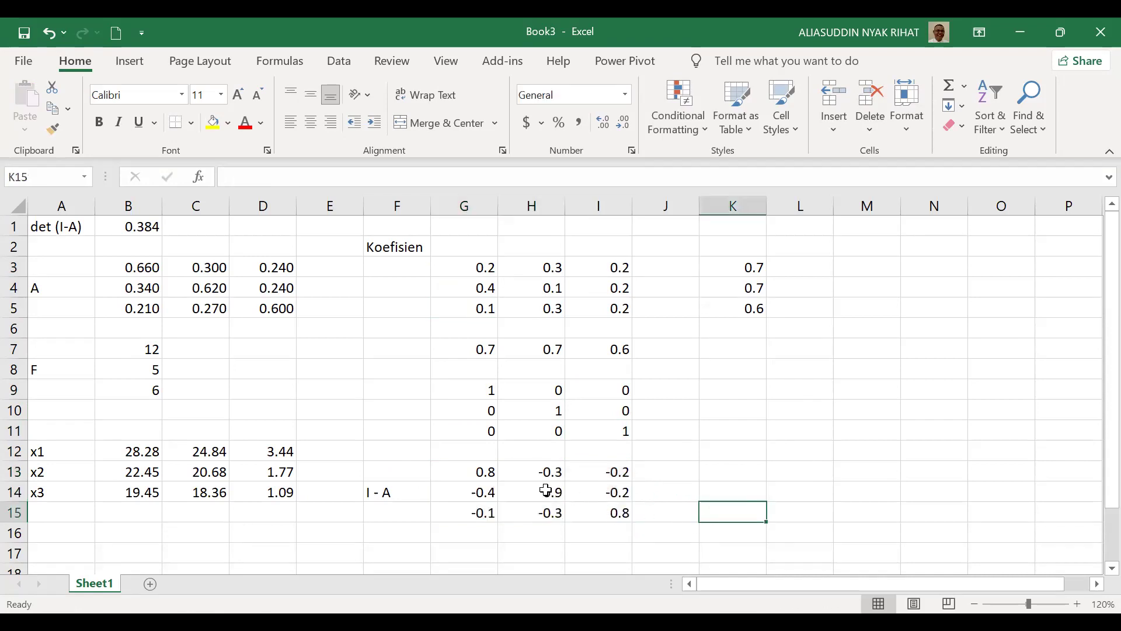
{"action": "left_click", "coordinate": [546, 491]}
{"action": "left_click", "coordinate": [616, 514]}
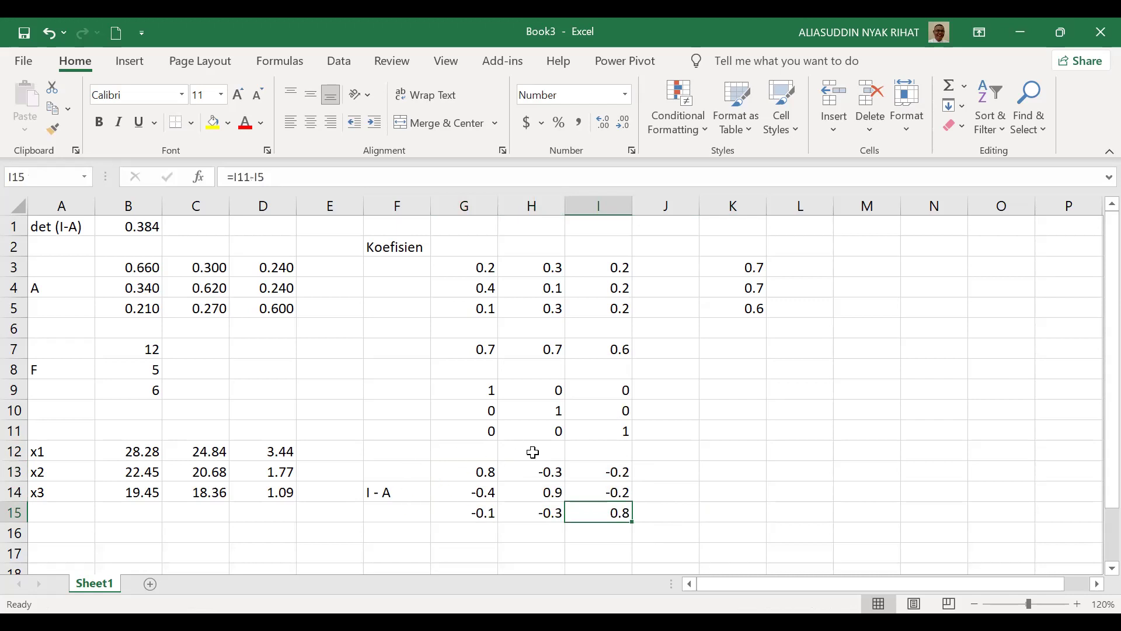
{"action": "left_click", "coordinate": [477, 475]}
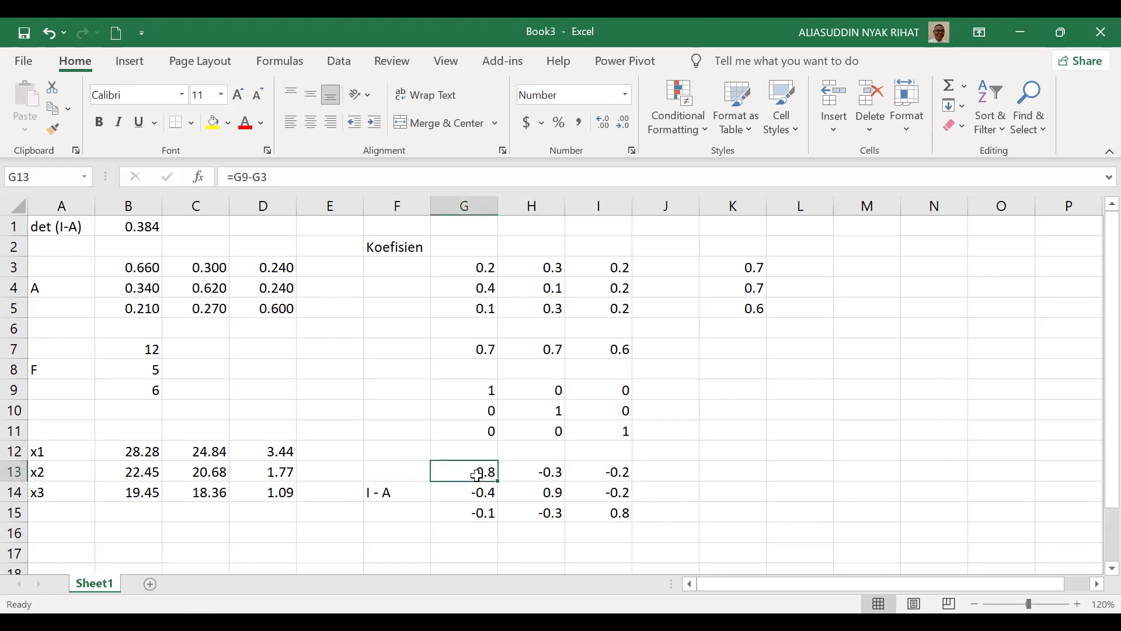
Examine the cells of the I - A matrix in G13:I15
{"action": "key", "text": "Right"}
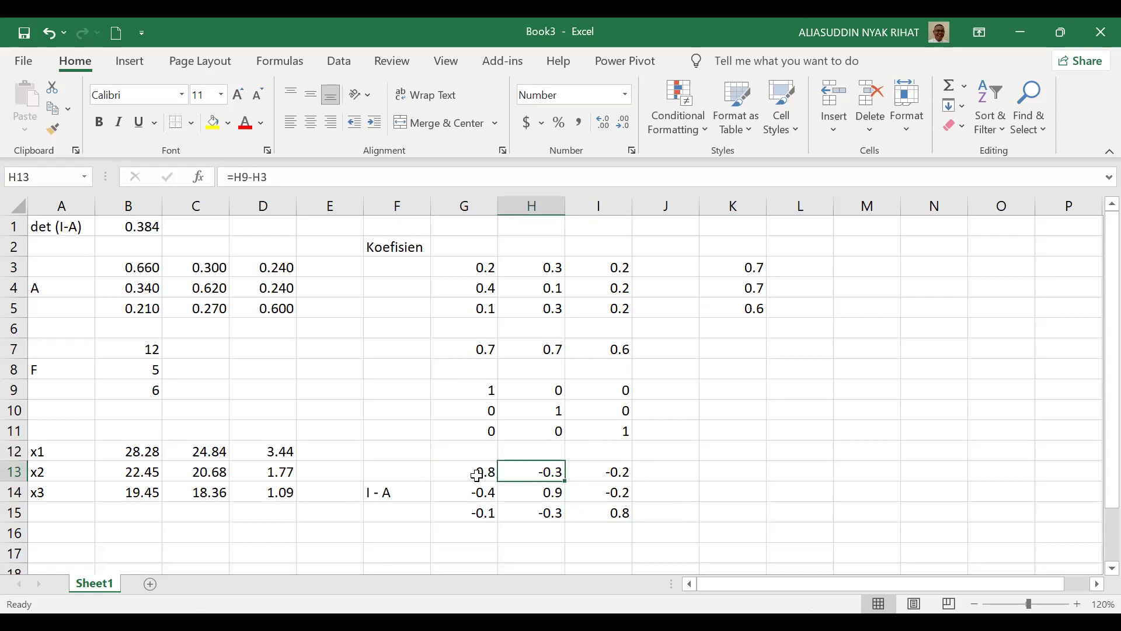
{"action": "key", "text": "Left"}
{"action": "key", "text": "Down"}
{"action": "key", "text": "Down"}
{"action": "key", "text": "Right"}
{"action": "key", "text": "Right"}
{"action": "key", "text": "Up"}
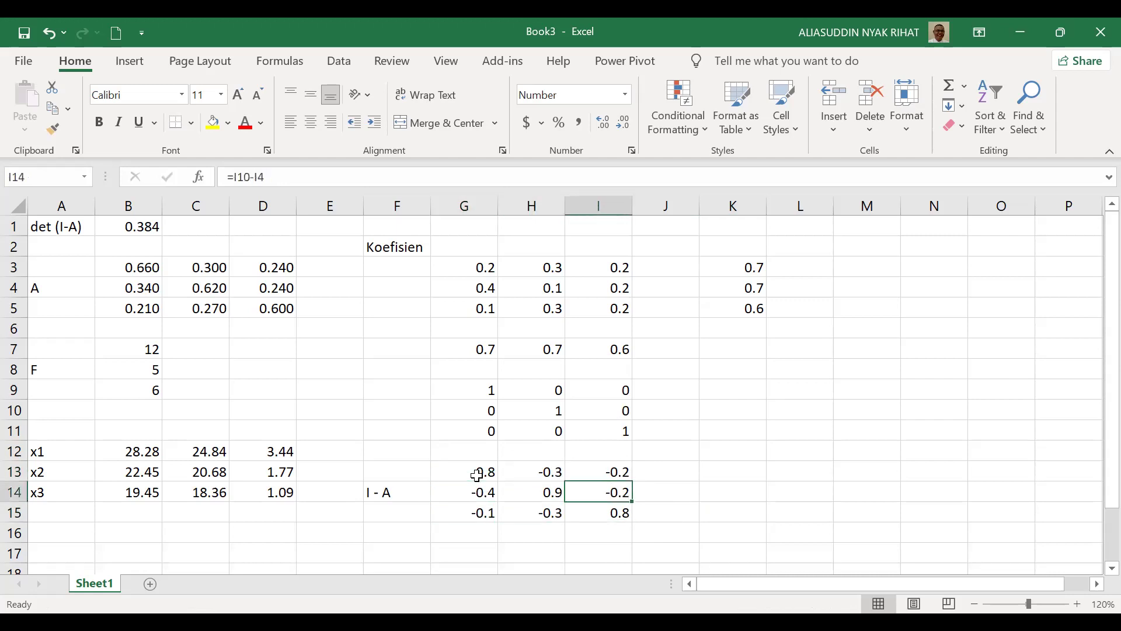
{"action": "key", "text": "Left"}
{"action": "key", "text": "Left"}
{"action": "key", "text": "Up"}
{"action": "key", "text": "Right"}
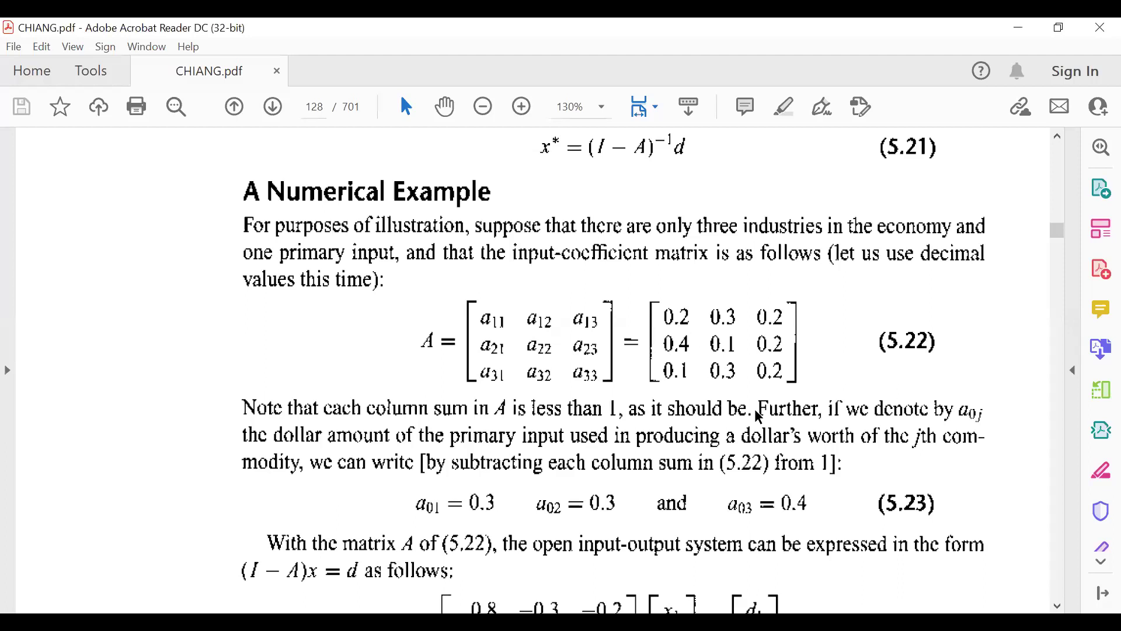
Compare the matrix in equation (5.24) of CHIANG.pdf with the I - A diagonal cells G13, H14 and I15 in Excel
{"action": "scroll", "coordinate": [759, 416], "scroll_direction": "down", "scroll_amount": 1}
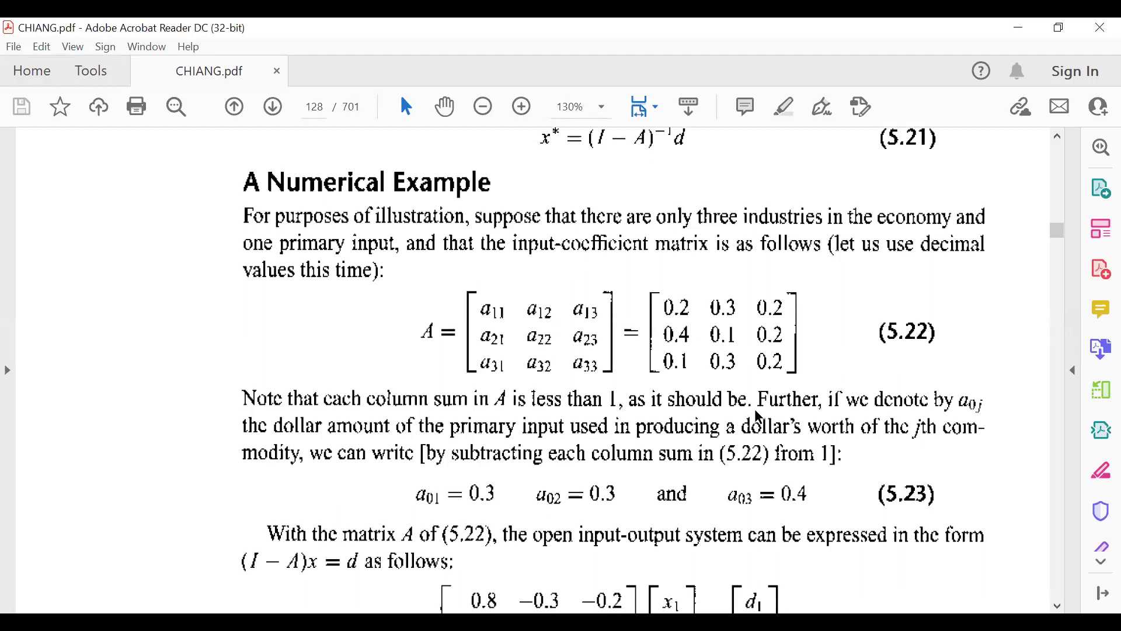
{"action": "scroll", "coordinate": [681, 183], "scroll_direction": "down", "scroll_amount": 4}
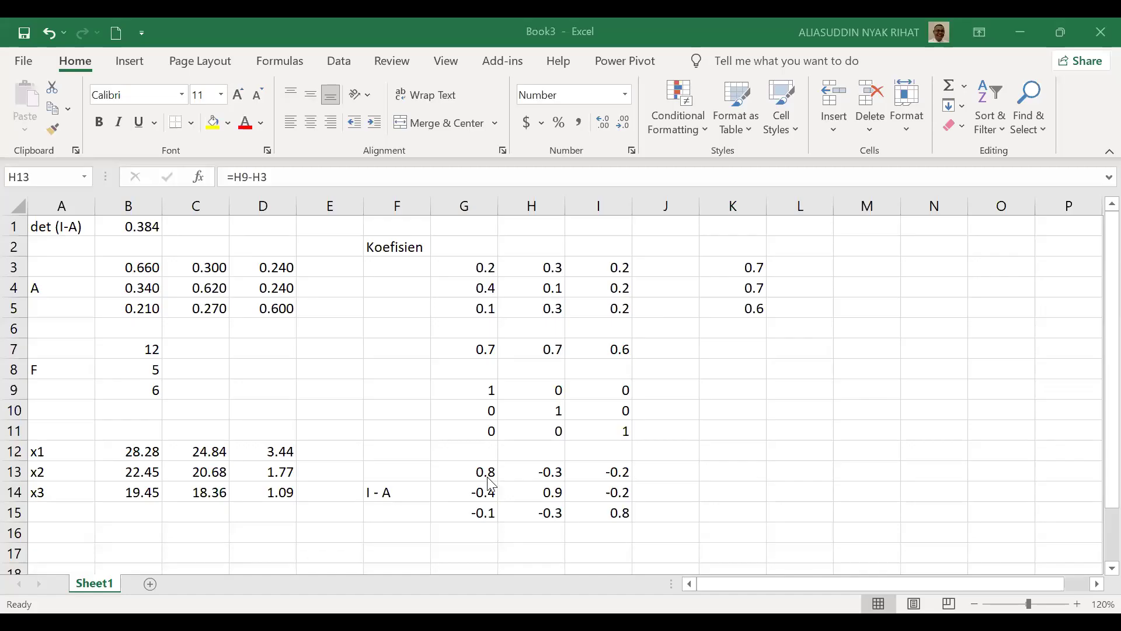
{"action": "left_click", "coordinate": [489, 474]}
{"action": "left_click", "coordinate": [552, 492]}
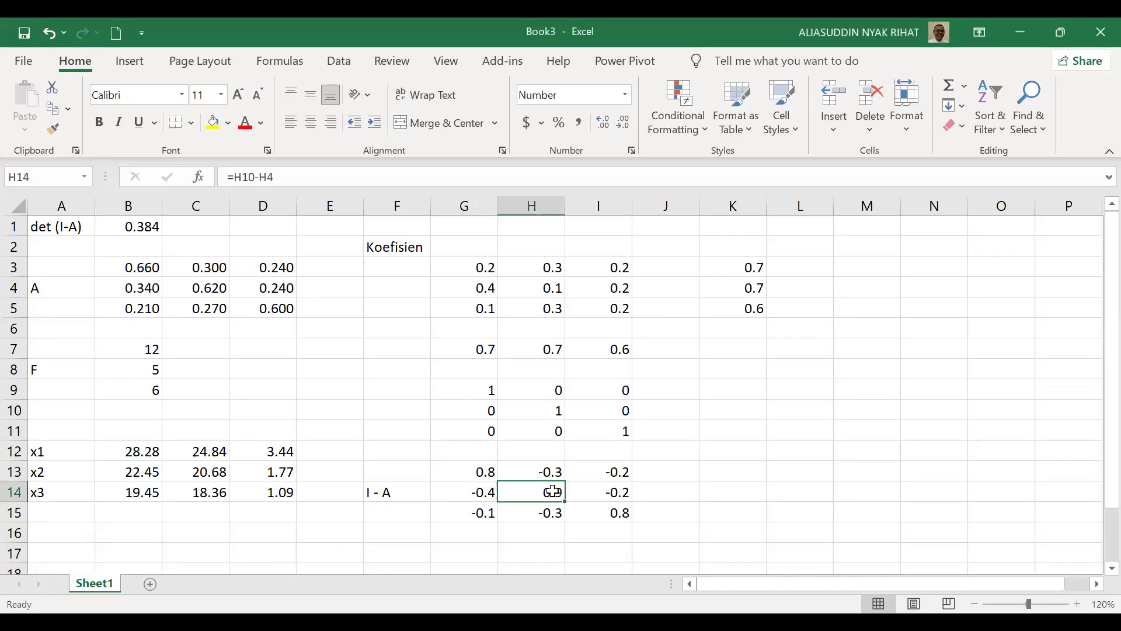
{"action": "left_click", "coordinate": [619, 512]}
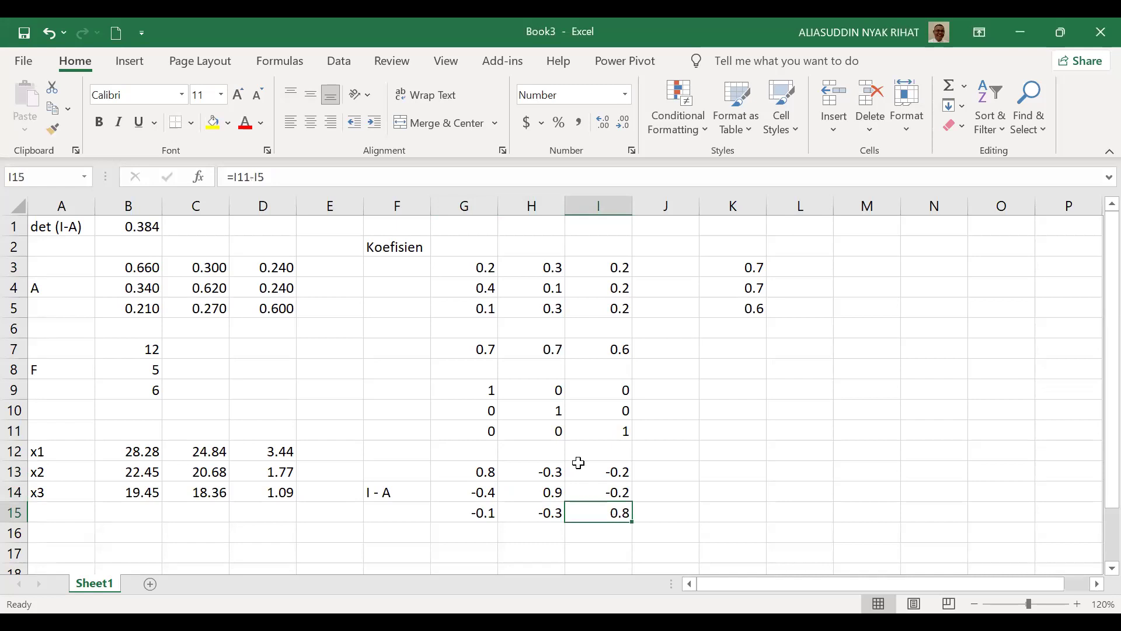
Trace the references behind the first I - A row in G13, H13 and I13 back to the identity and coefficient matrices
{"action": "left_click", "coordinate": [491, 390]}
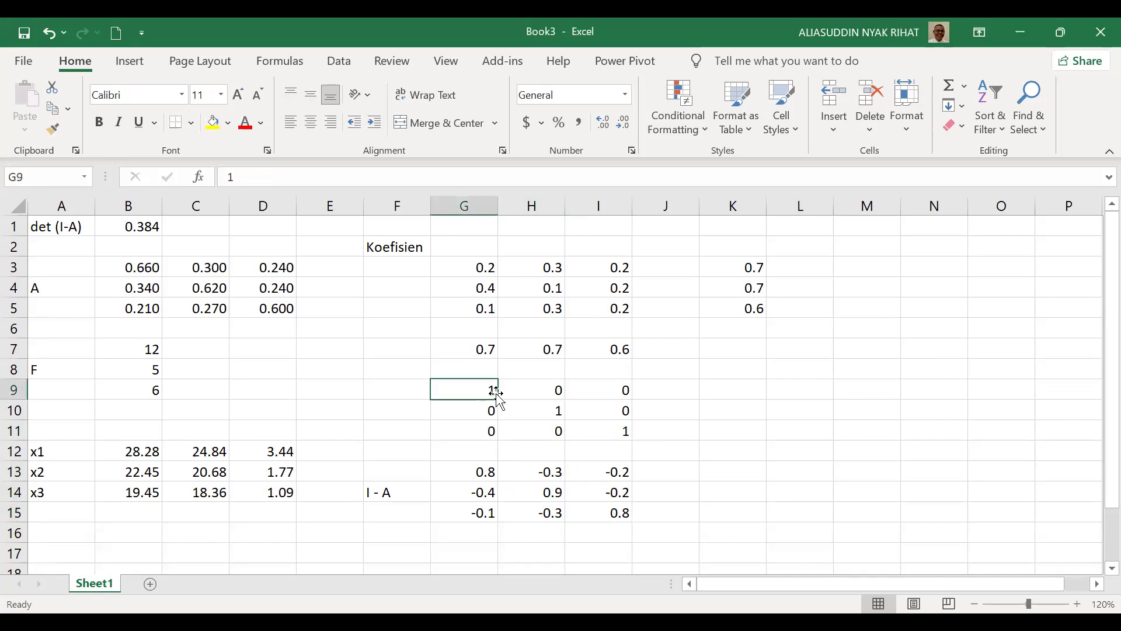
{"action": "left_click", "coordinate": [484, 265]}
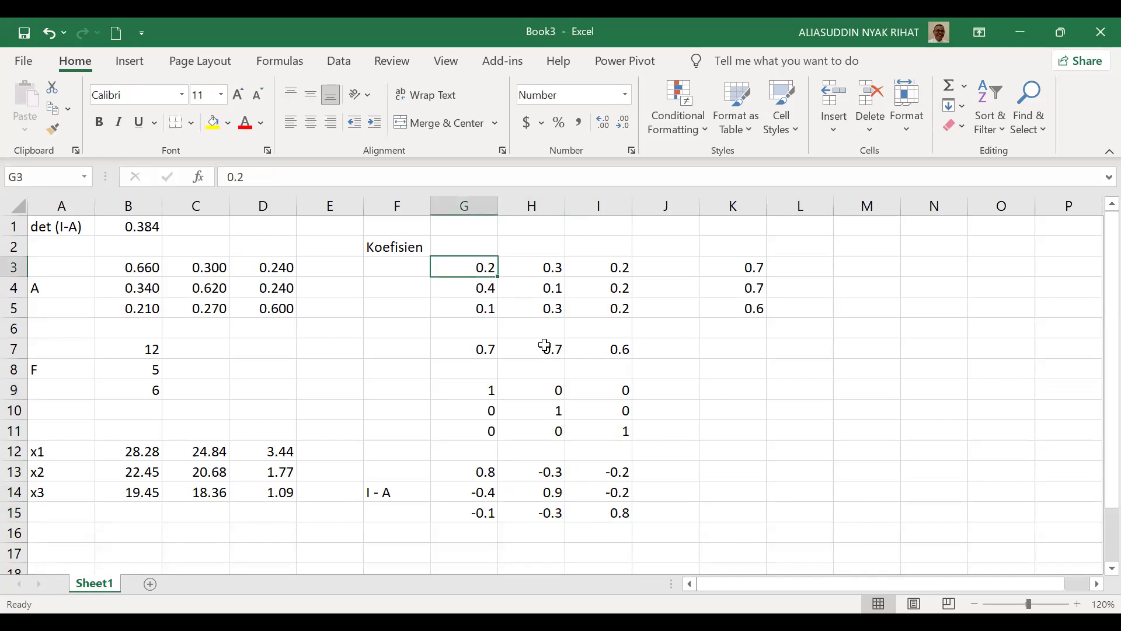
{"action": "left_click", "coordinate": [480, 474]}
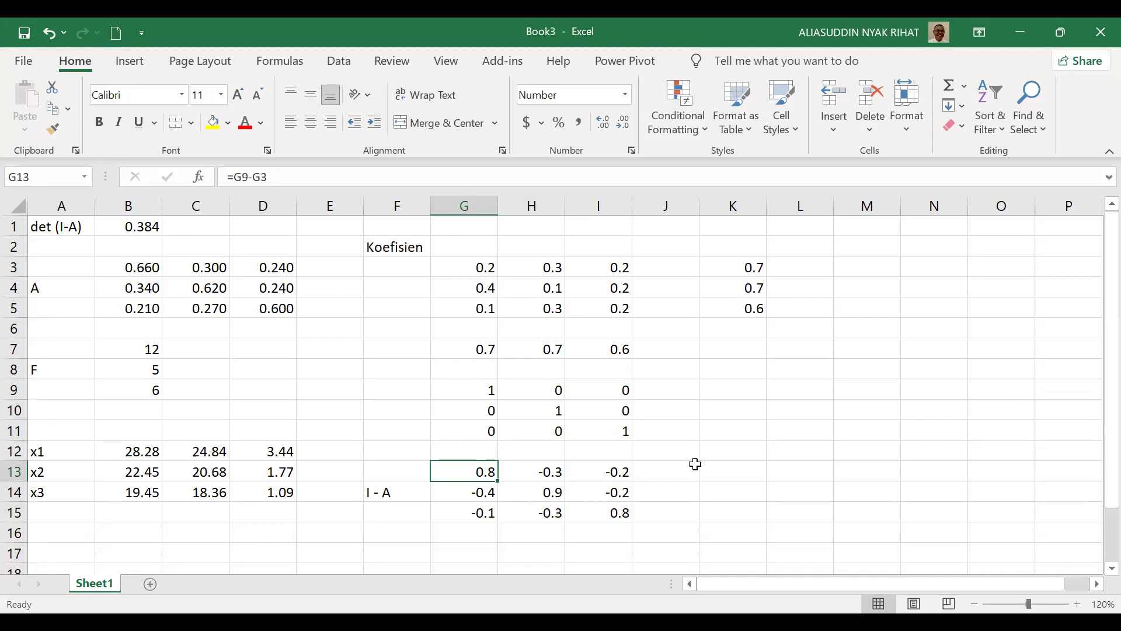
{"action": "key", "text": "F2"}
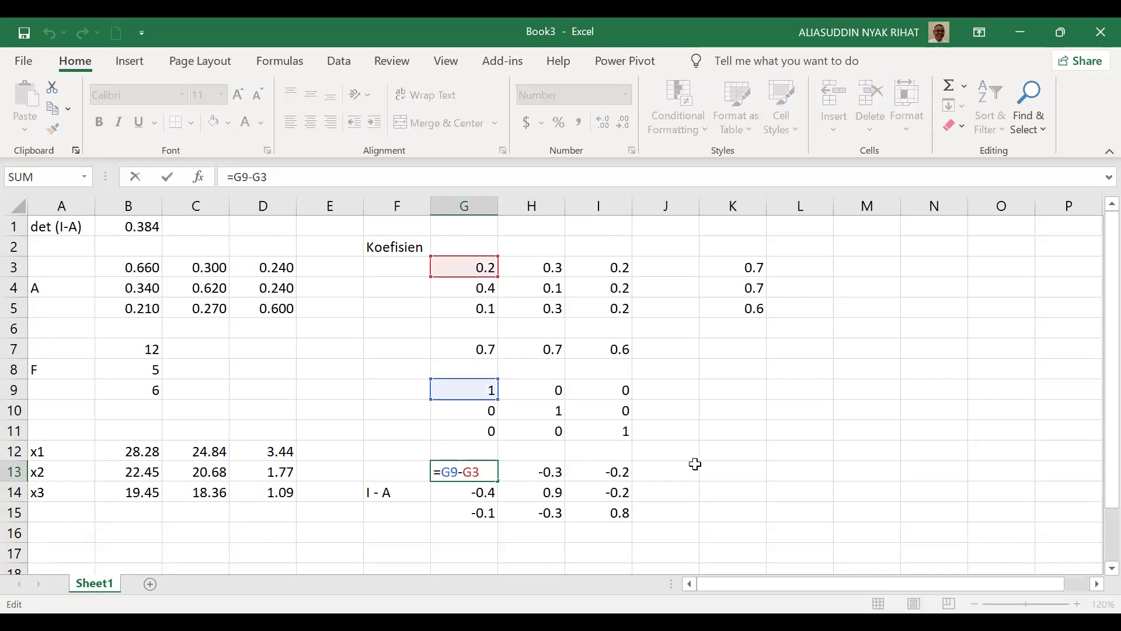
{"action": "key", "text": "Return"}
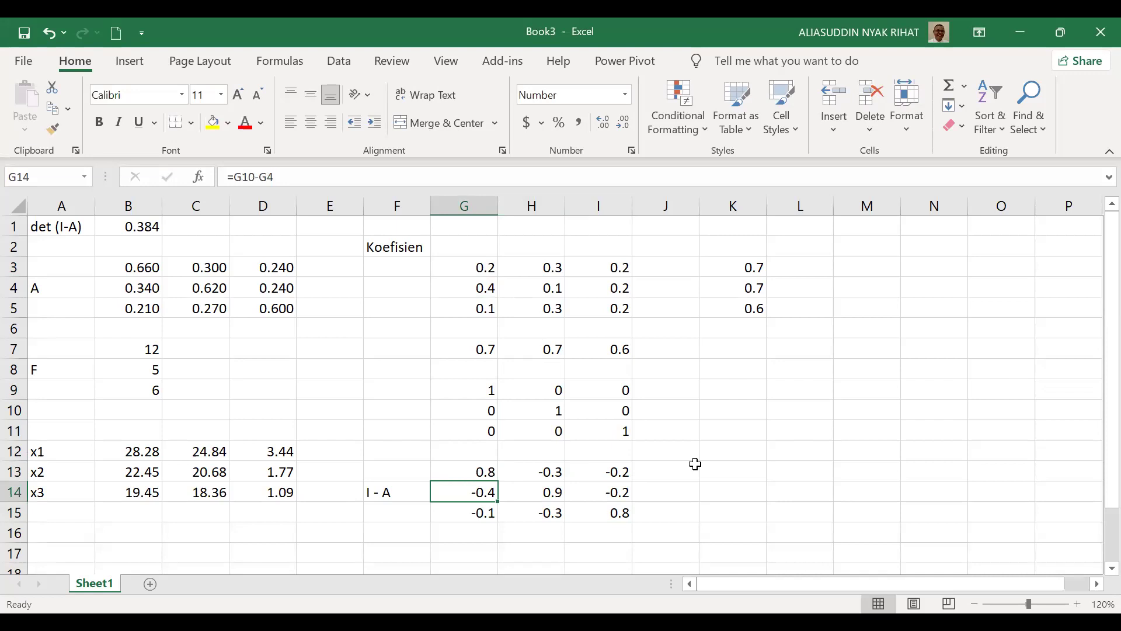
{"action": "key", "text": "Up"}
{"action": "key", "text": "Right"}
{"action": "key", "text": "F2"}
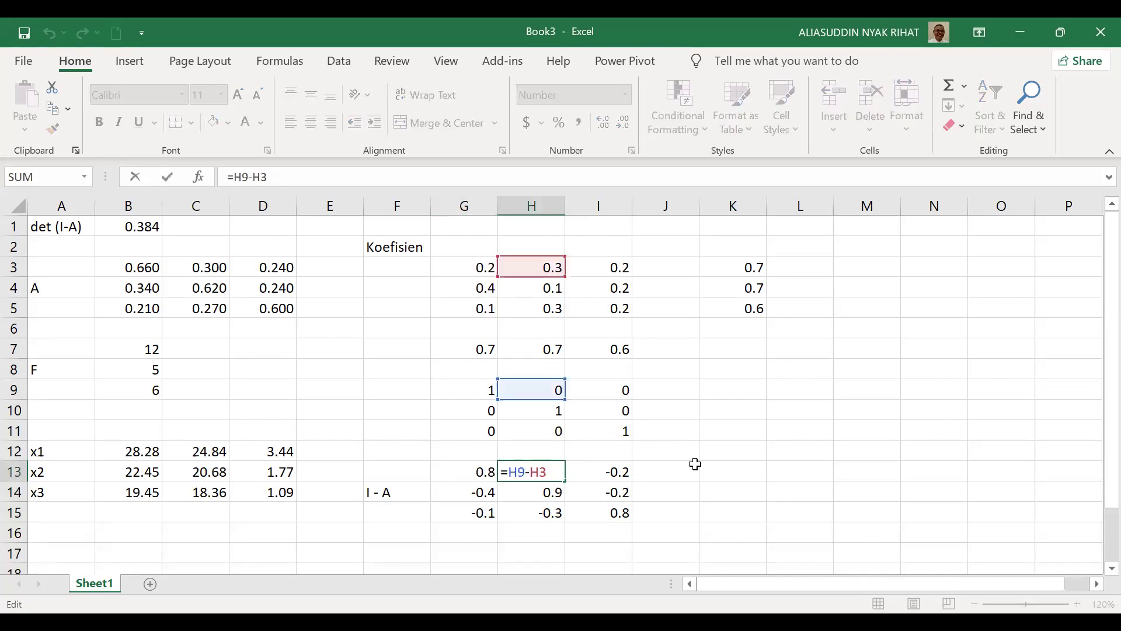
{"action": "left_click", "coordinate": [610, 464]}
{"action": "key", "text": "F2"}
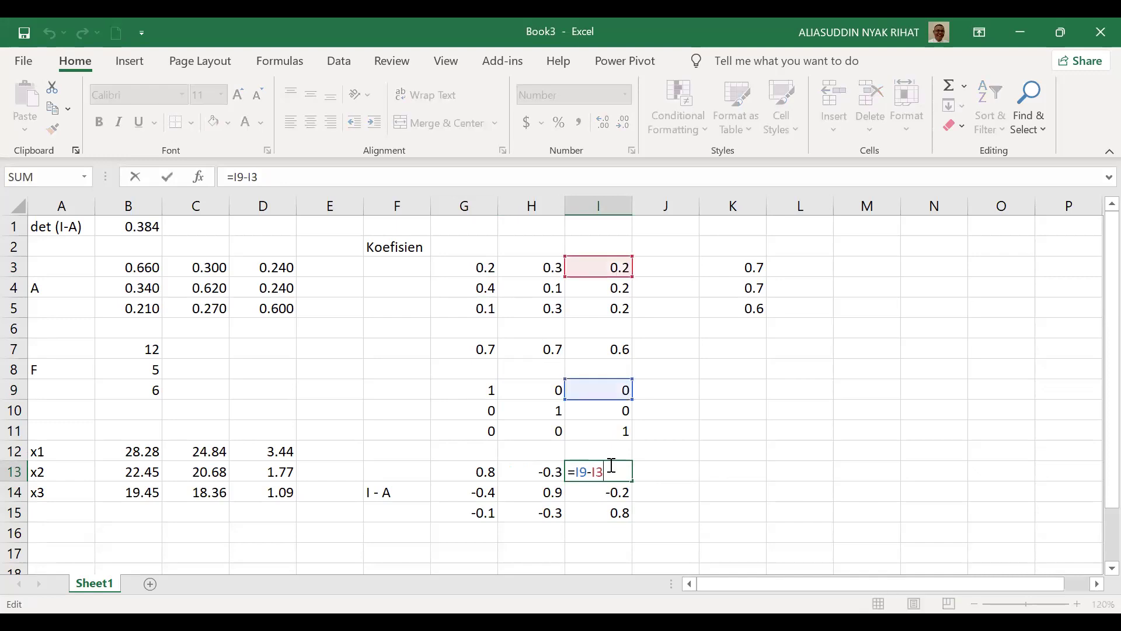
{"action": "left_click", "coordinate": [724, 493]}
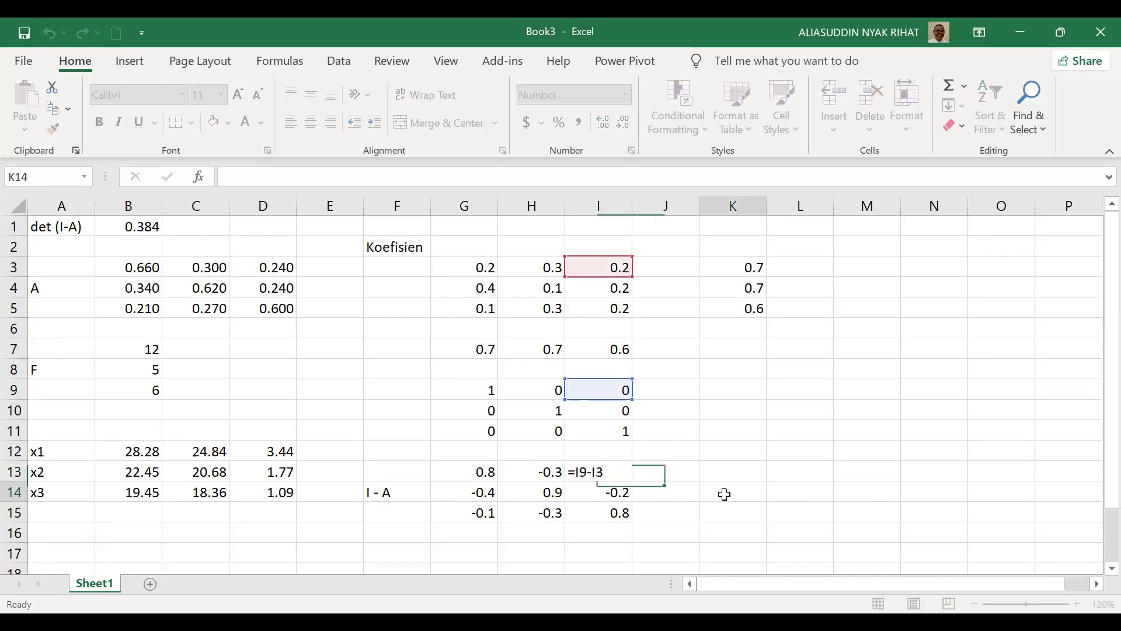
Enter the label Cij in F19, below the I - A matrix
{"action": "key", "text": "Left"}
{"action": "key", "text": "Left"}
{"action": "key", "text": "Left"}
{"action": "key", "text": "Left"}
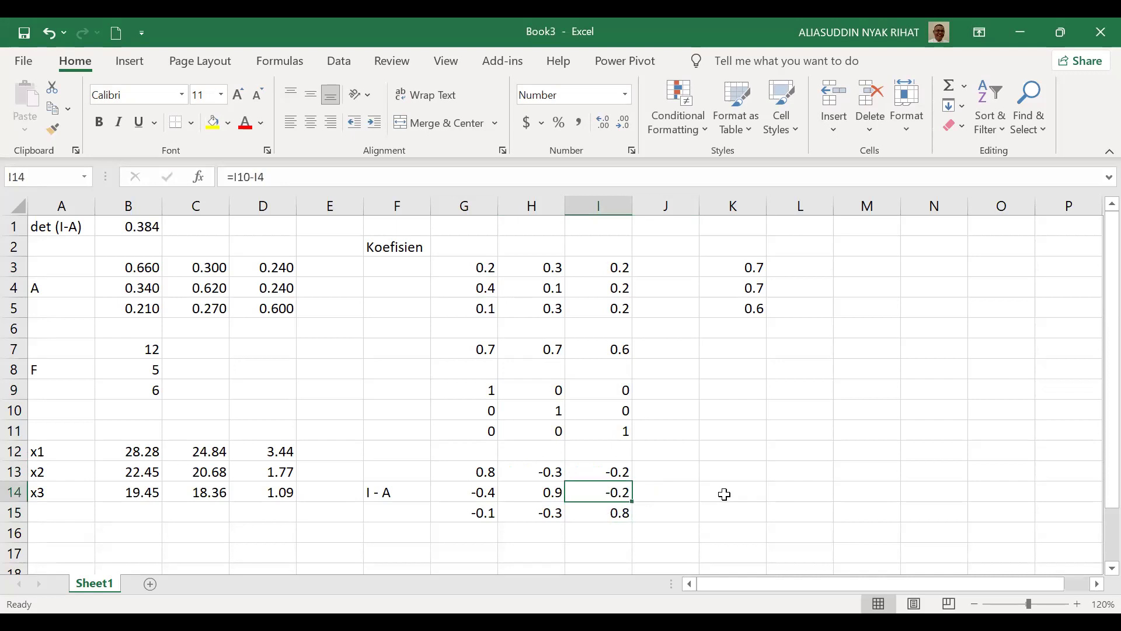
{"action": "key", "text": "Up"}
{"action": "key", "text": "Down"}
{"action": "key", "text": "Down"}
{"action": "key", "text": "Down"}
{"action": "key", "text": "Down"}
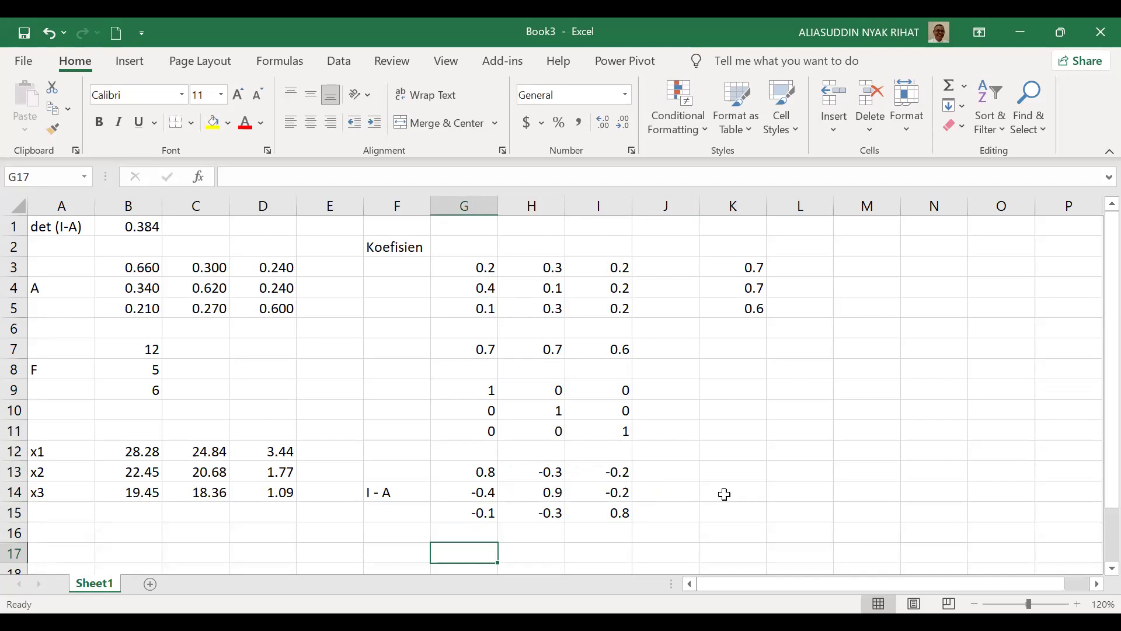
{"action": "key", "text": "Down"}
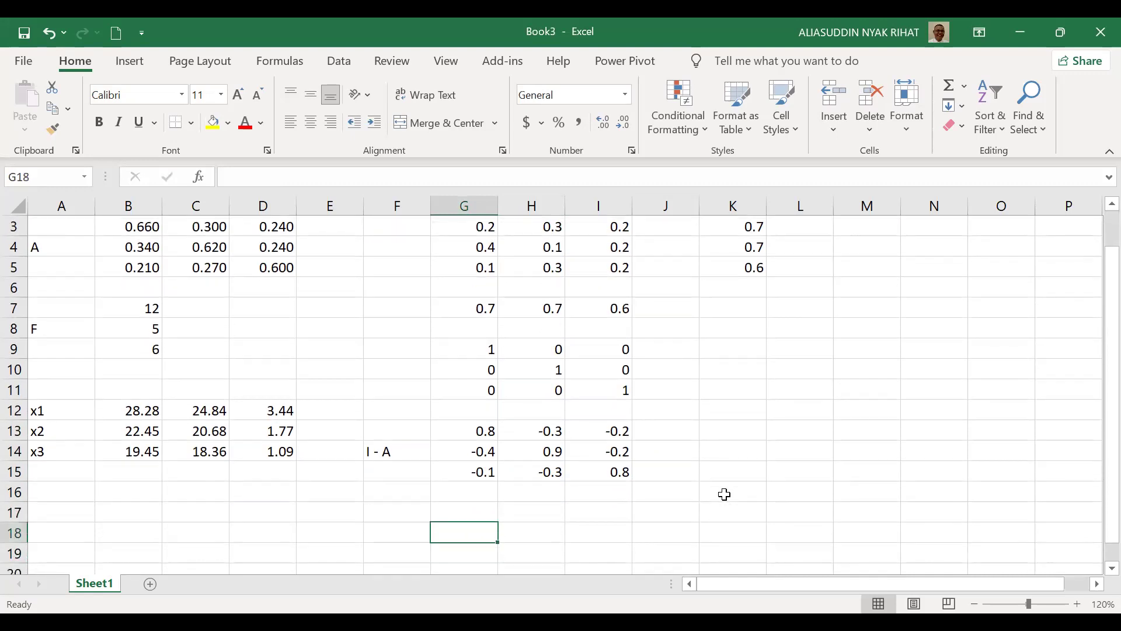
{"action": "key", "text": "Down"}
{"action": "key", "text": "Left"}
{"action": "type", "text": "Ci"}
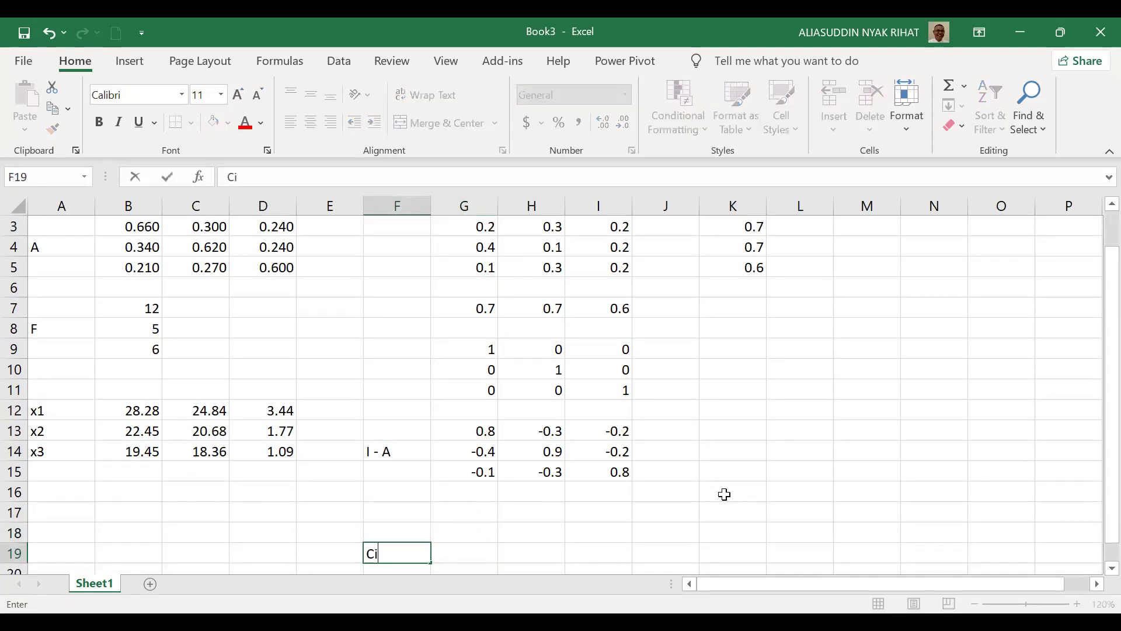
{"action": "type", "text": "j"}
Calculate the first cofactor in G18 with =(H14*I15)-(I14*H15)
{"action": "key", "text": "Right"}
{"action": "key", "text": "Up"}
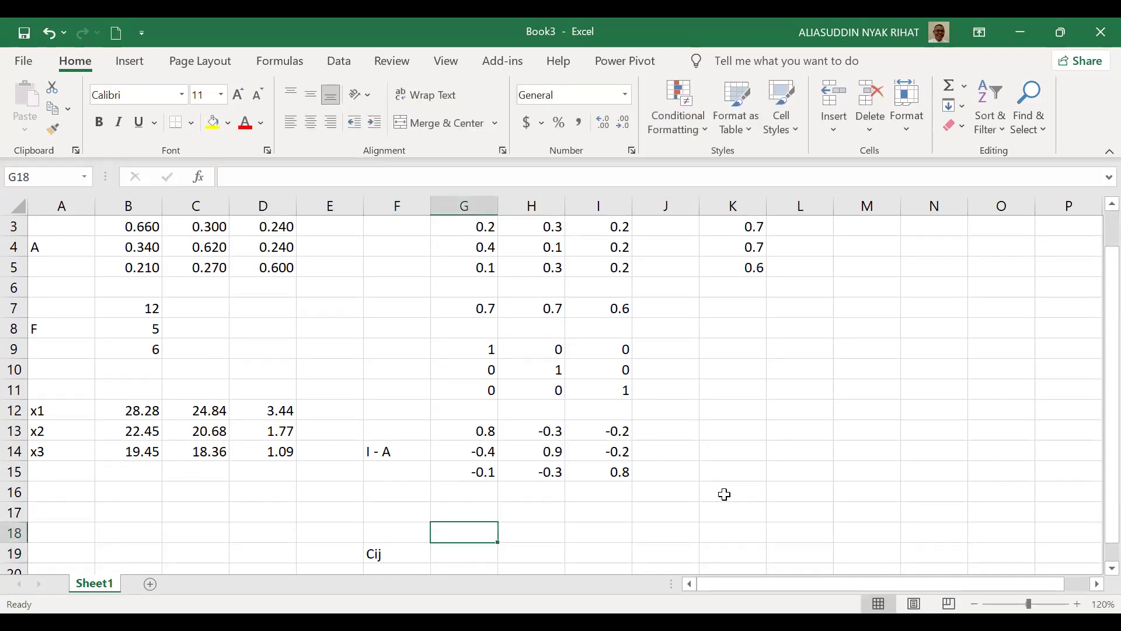
{"action": "type", "text": "=("}
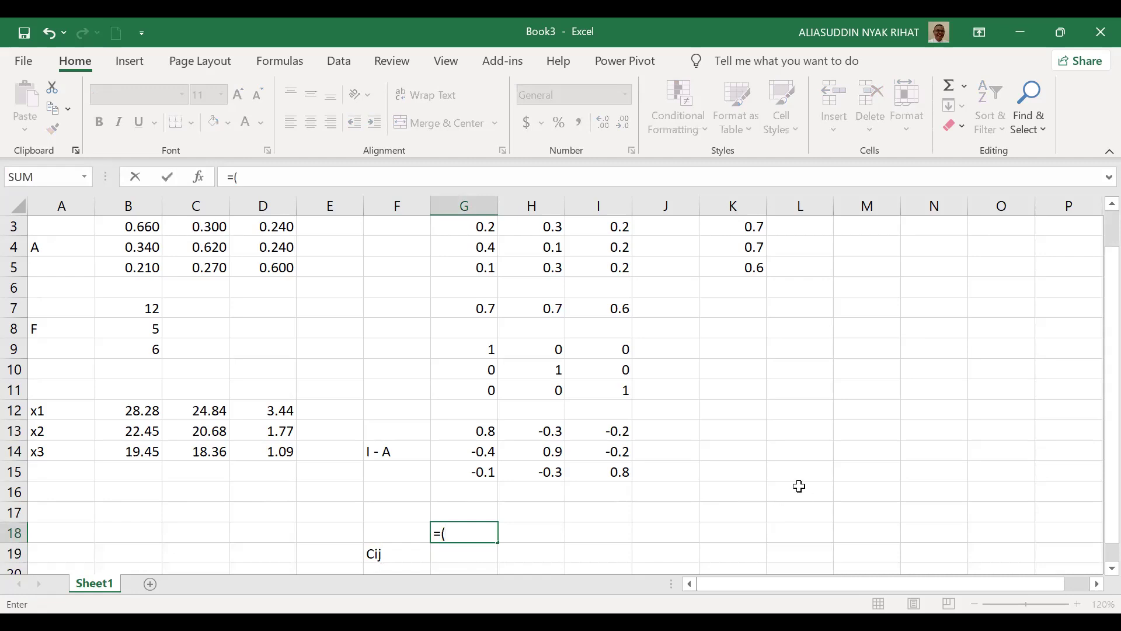
{"action": "left_click", "coordinate": [545, 452]}
{"action": "type", "text": "*"}
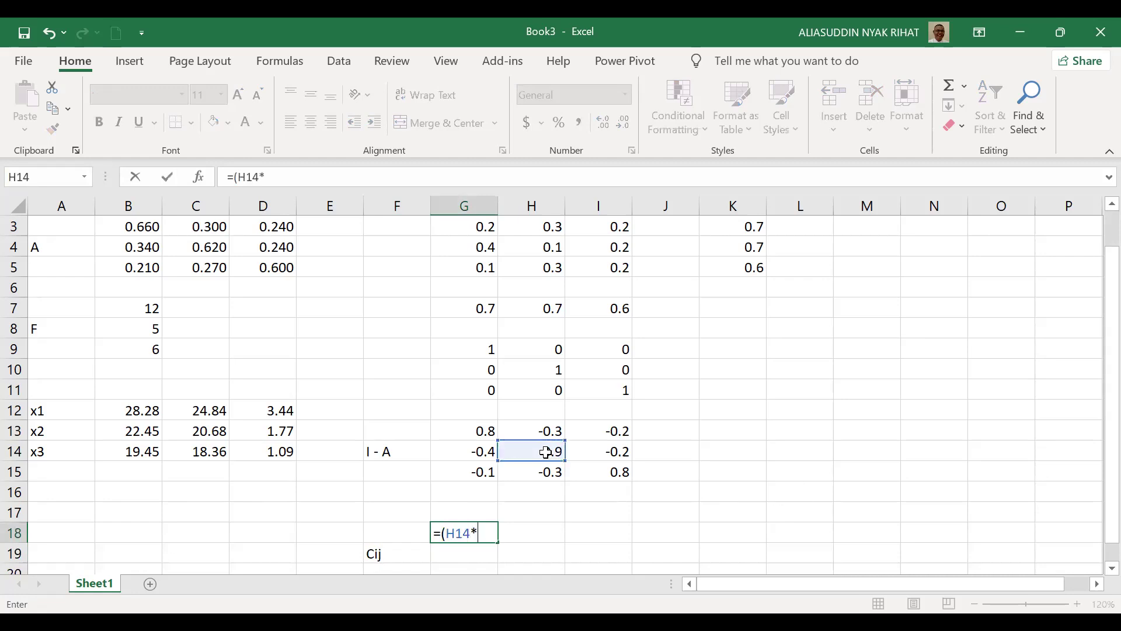
{"action": "left_click", "coordinate": [608, 470]}
{"action": "type", "text": ")-("}
{"action": "left_click", "coordinate": [622, 450]}
{"action": "type", "text": "*"}
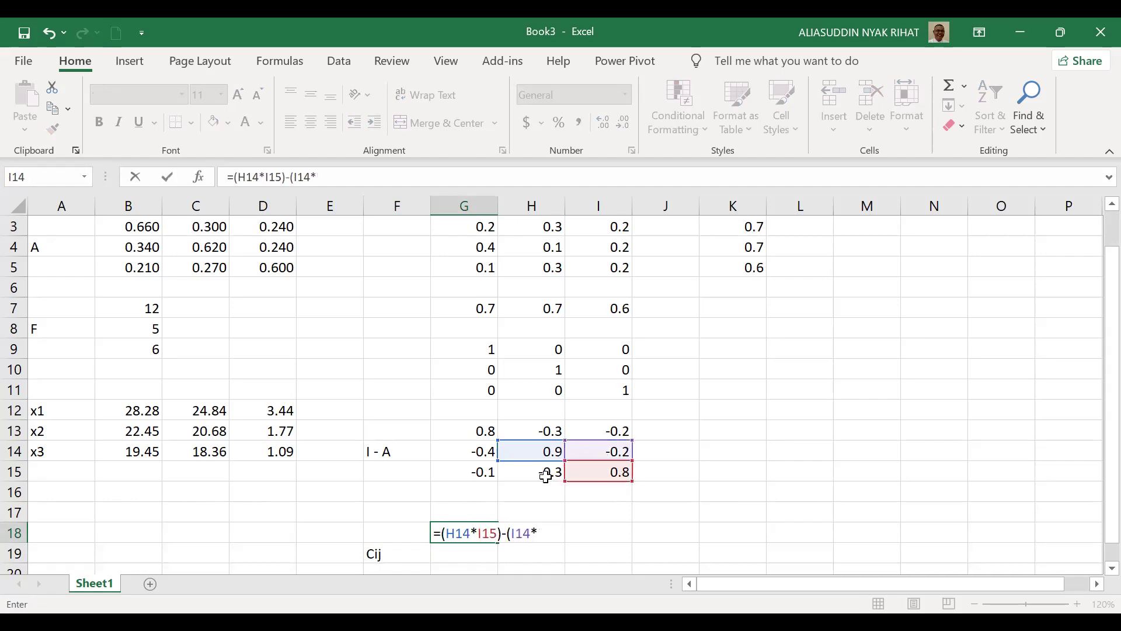
{"action": "left_click", "coordinate": [546, 473]}
{"action": "type", "text": ")"}
{"action": "key", "text": "Return"}
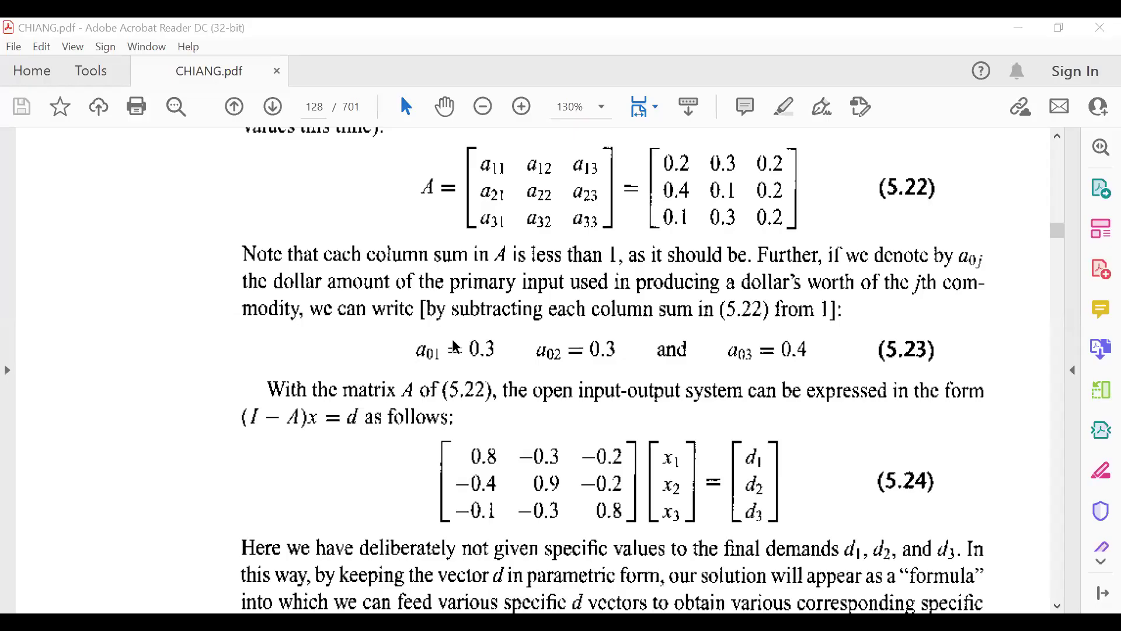
Consult the numerical example in CHIANG.pdf, and enter the second cofactor formula =((G14*I15)-(I14*G15)*-1) in H18 in Excel
{"action": "scroll", "coordinate": [604, 383], "scroll_direction": "down", "scroll_amount": 3}
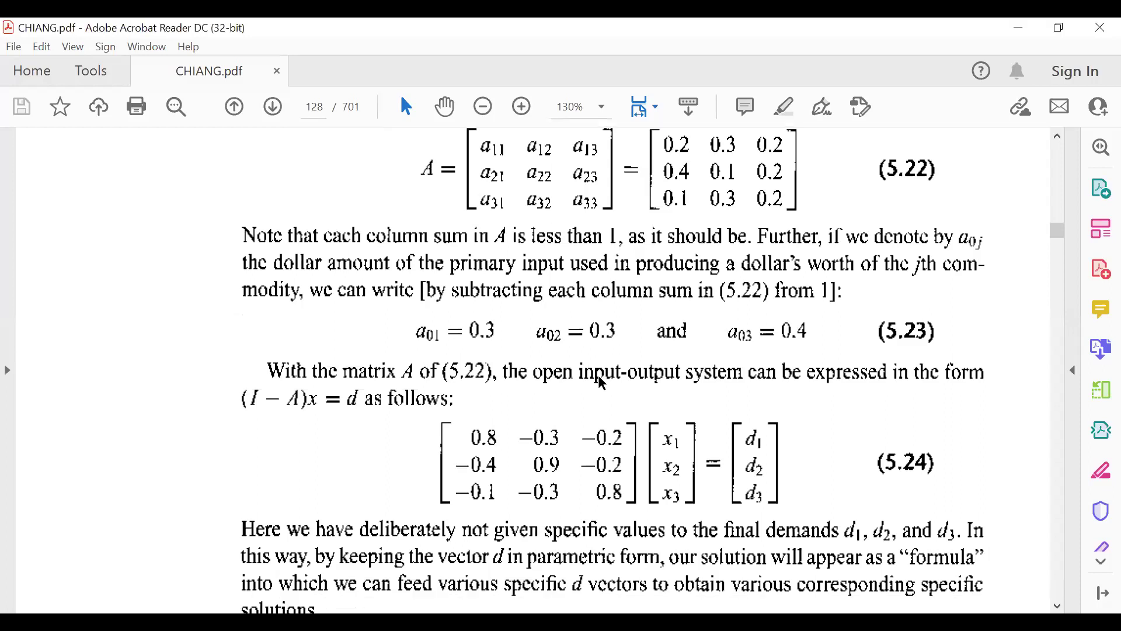
{"action": "scroll", "coordinate": [603, 383], "scroll_direction": "down", "scroll_amount": 4}
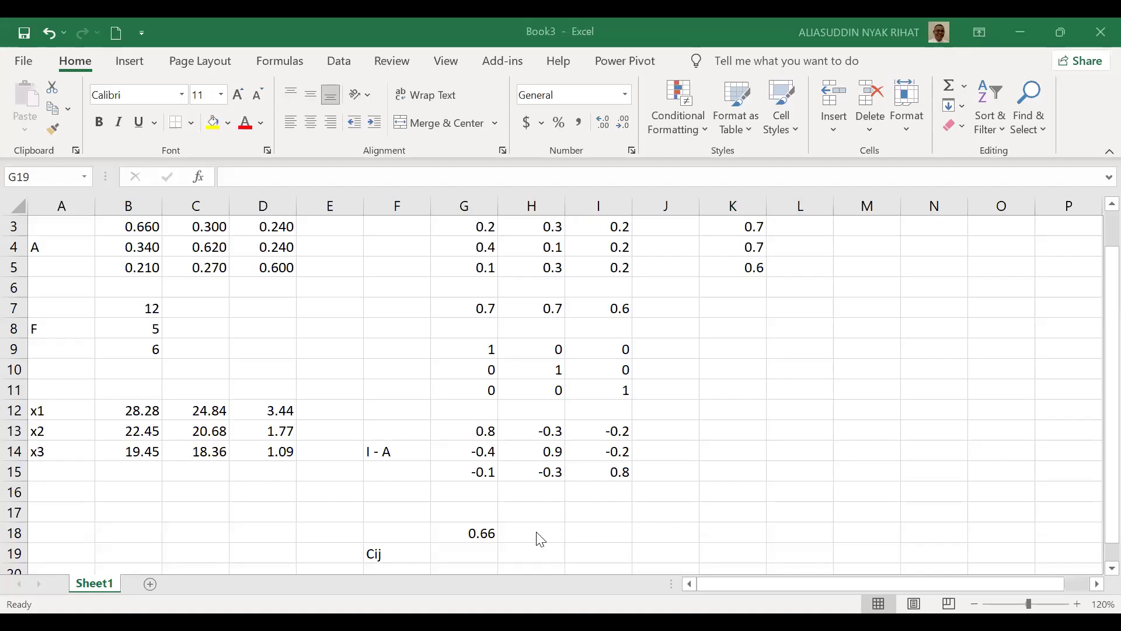
{"action": "left_click", "coordinate": [536, 532]}
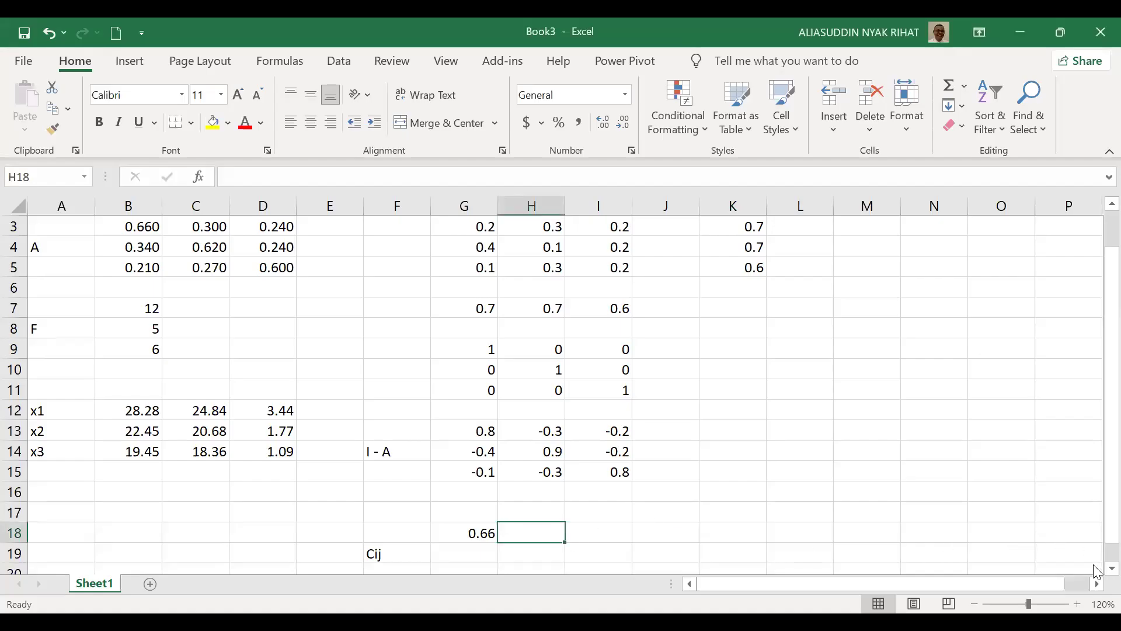
{"action": "scroll", "coordinate": [1097, 569], "scroll_direction": "down", "scroll_amount": 1}
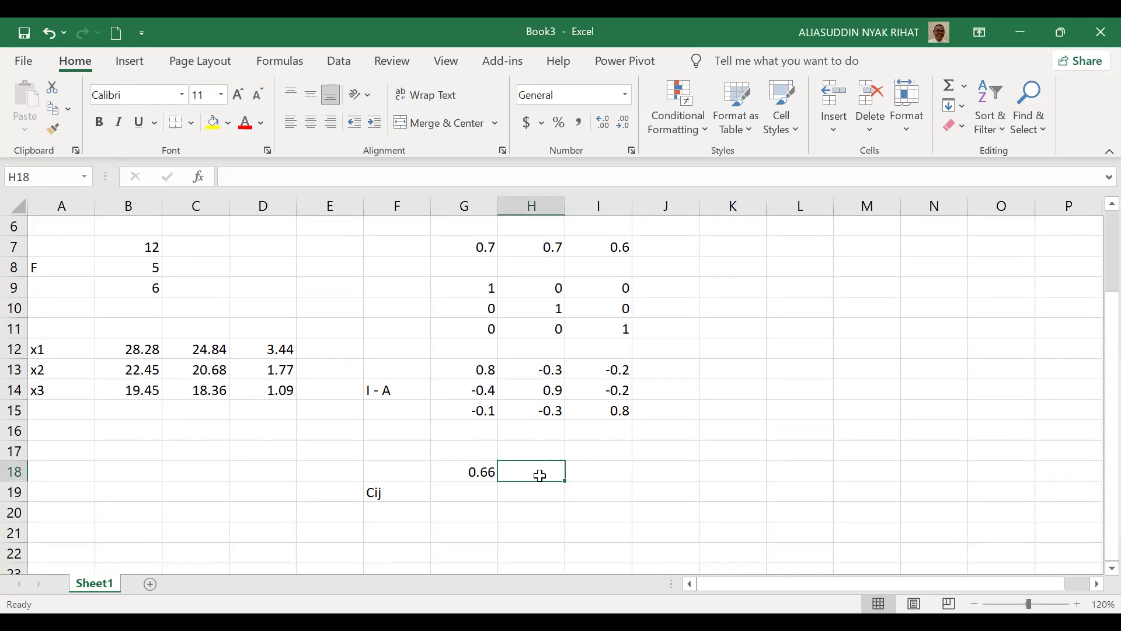
{"action": "type", "text": "=(("}
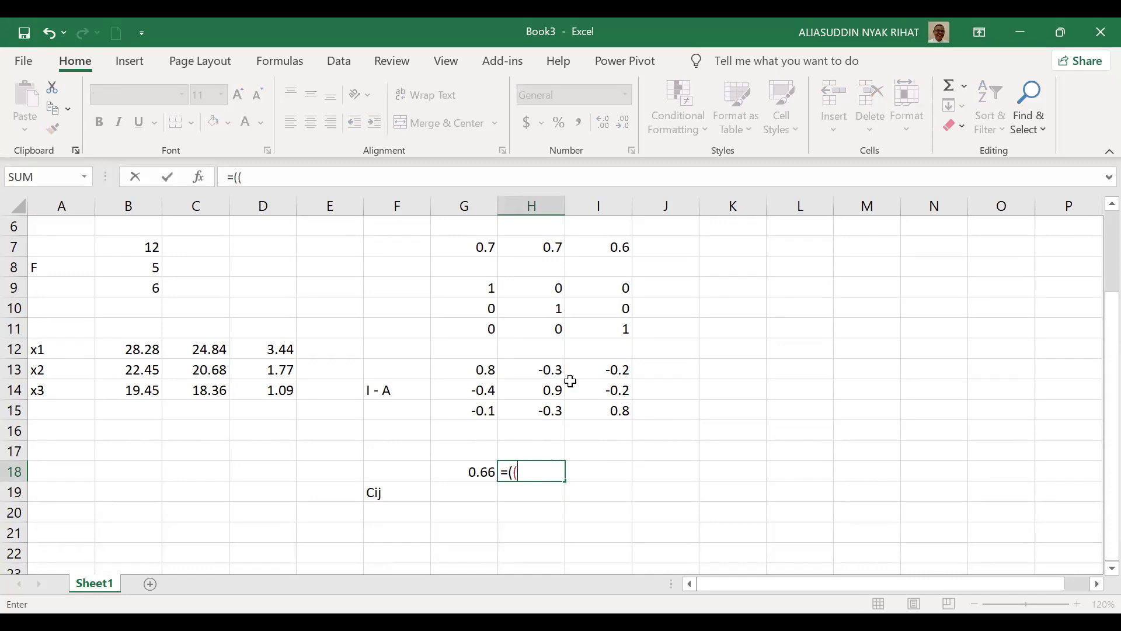
{"action": "left_click", "coordinate": [486, 390]}
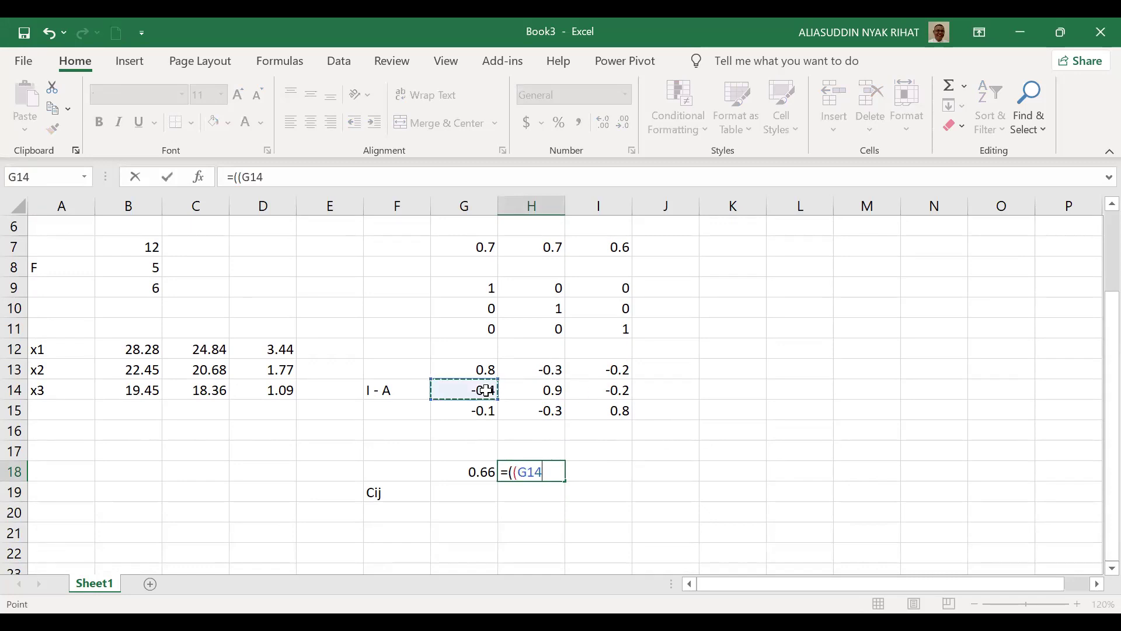
{"action": "type", "text": "*"}
{"action": "left_click", "coordinate": [613, 409]}
{"action": "type", "text": ")-("}
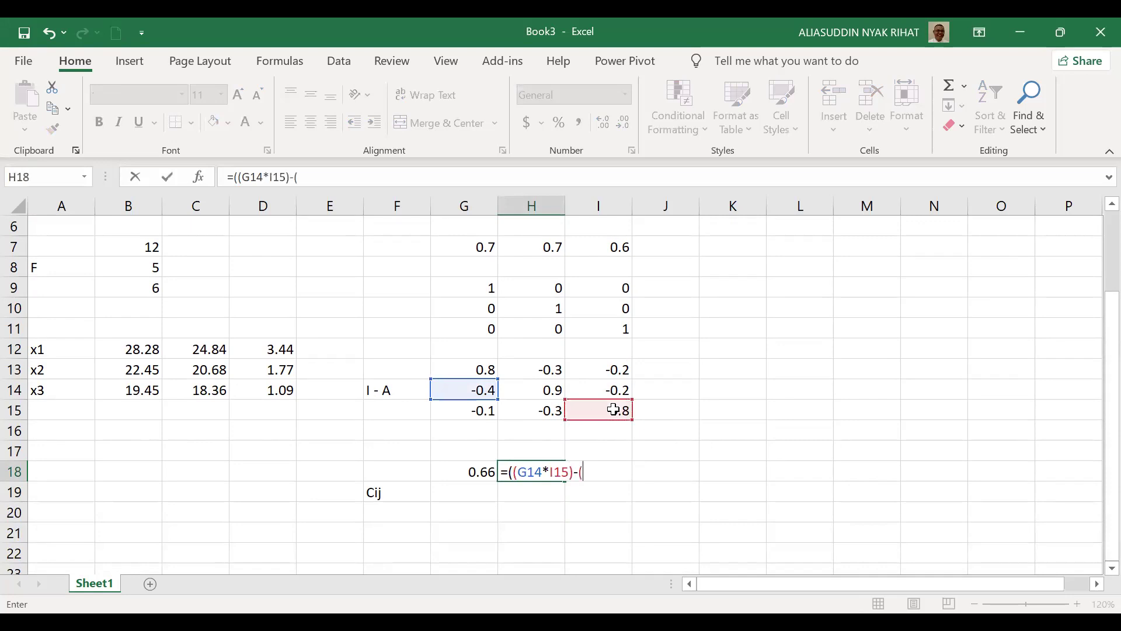
{"action": "left_click", "coordinate": [617, 390]}
{"action": "type", "text": "*"}
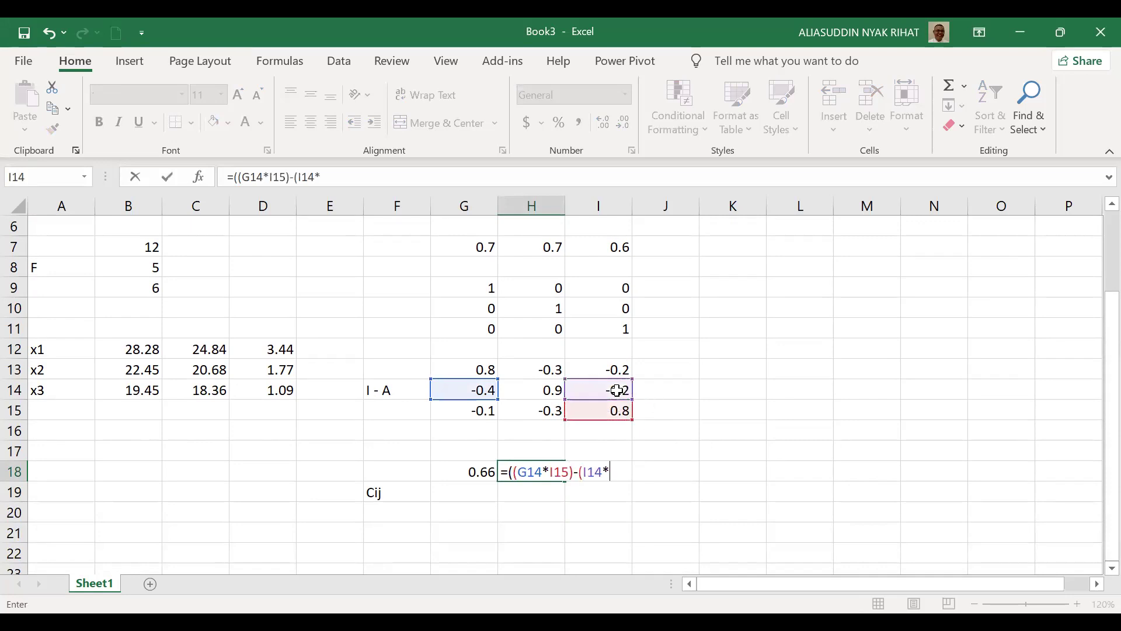
{"action": "left_click", "coordinate": [474, 408]}
{"action": "type", "text": ")*-"}
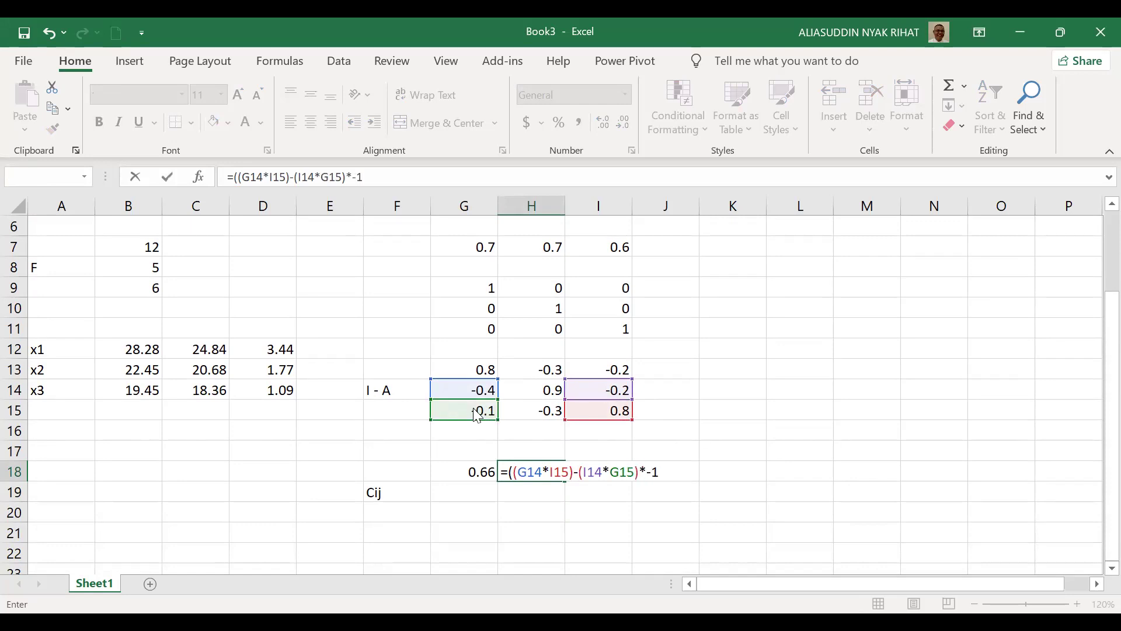
{"action": "type", "text": "1)"}
{"action": "key", "text": "Return"}
{"action": "key", "text": "Up"}
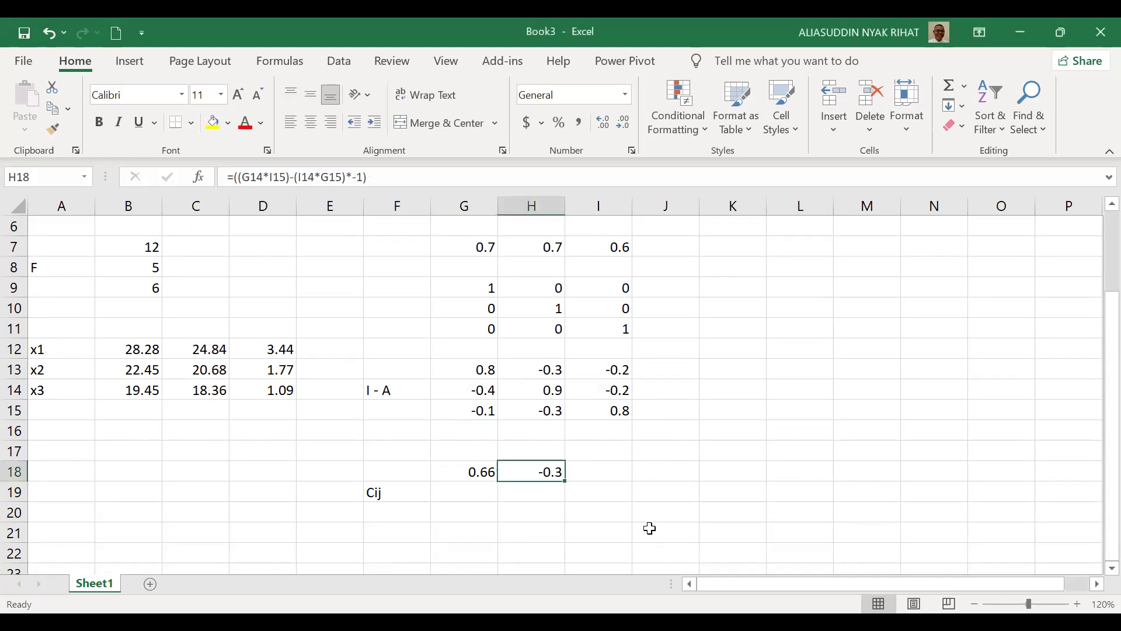
Calculate the third cofactor of the first row in I18 with =(G14*H15)-(H14*G15)
{"action": "left_click", "coordinate": [606, 467]}
{"action": "type", "text": "=("}
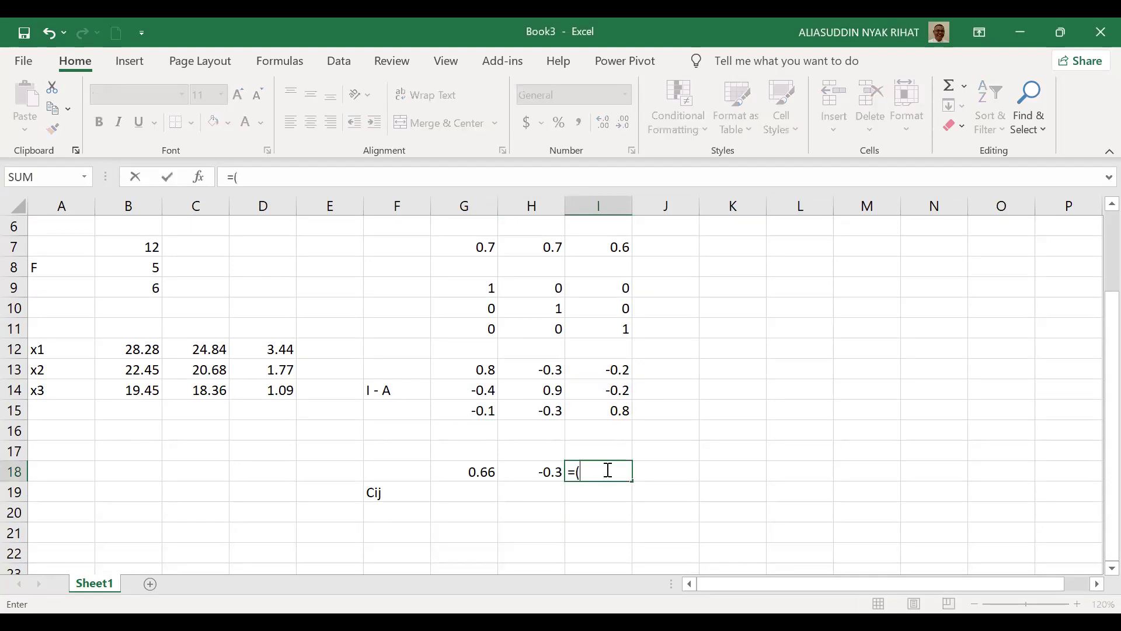
{"action": "left_click", "coordinate": [485, 392]}
{"action": "type", "text": "*"}
{"action": "left_click", "coordinate": [543, 411]}
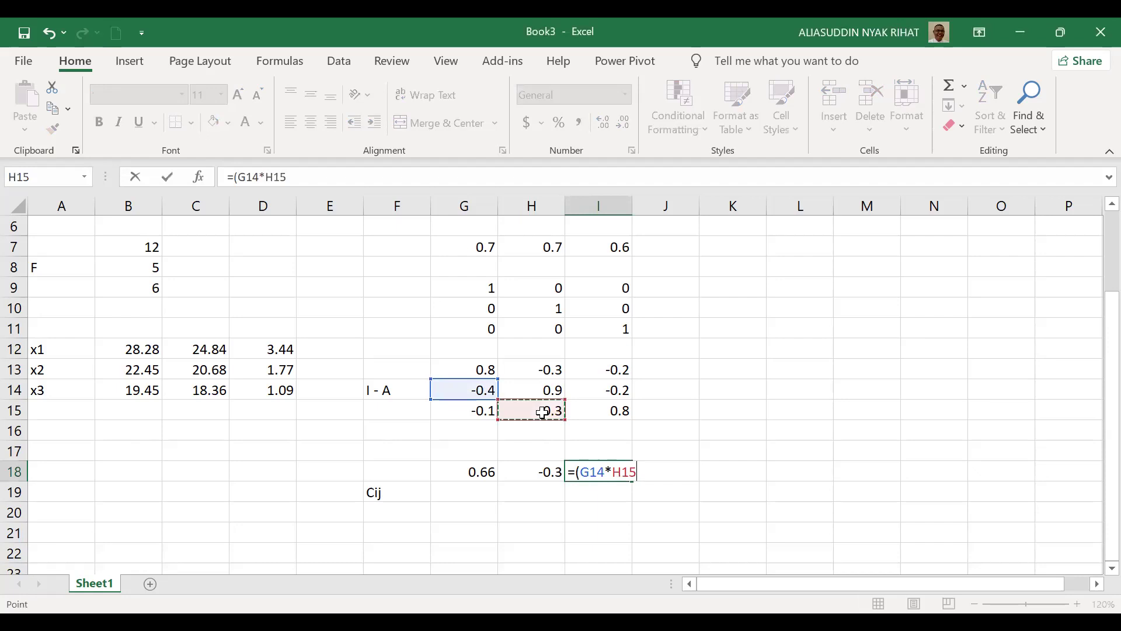
{"action": "type", "text": ")-("}
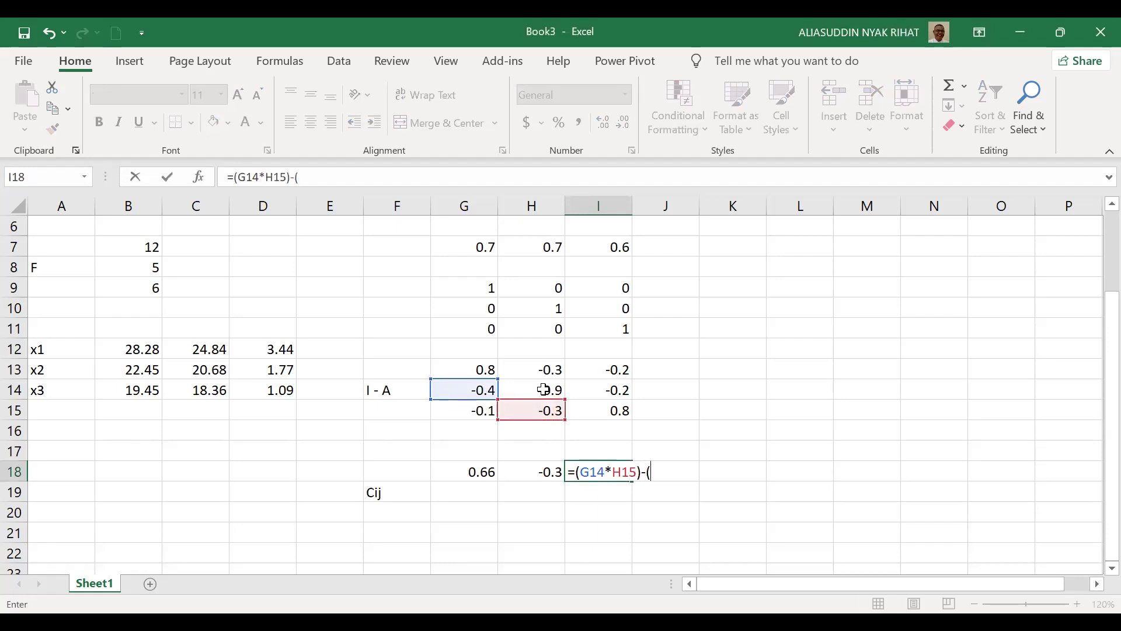
{"action": "left_click", "coordinate": [543, 389]}
{"action": "type", "text": "*"}
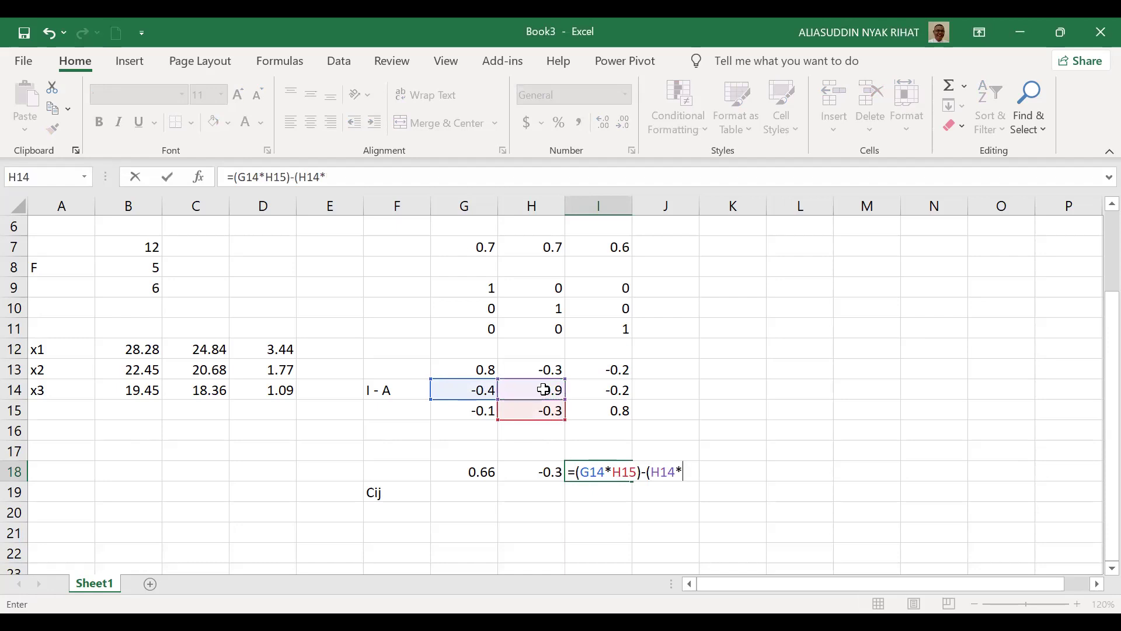
{"action": "left_click", "coordinate": [484, 412]}
{"action": "type", "text": ")"}
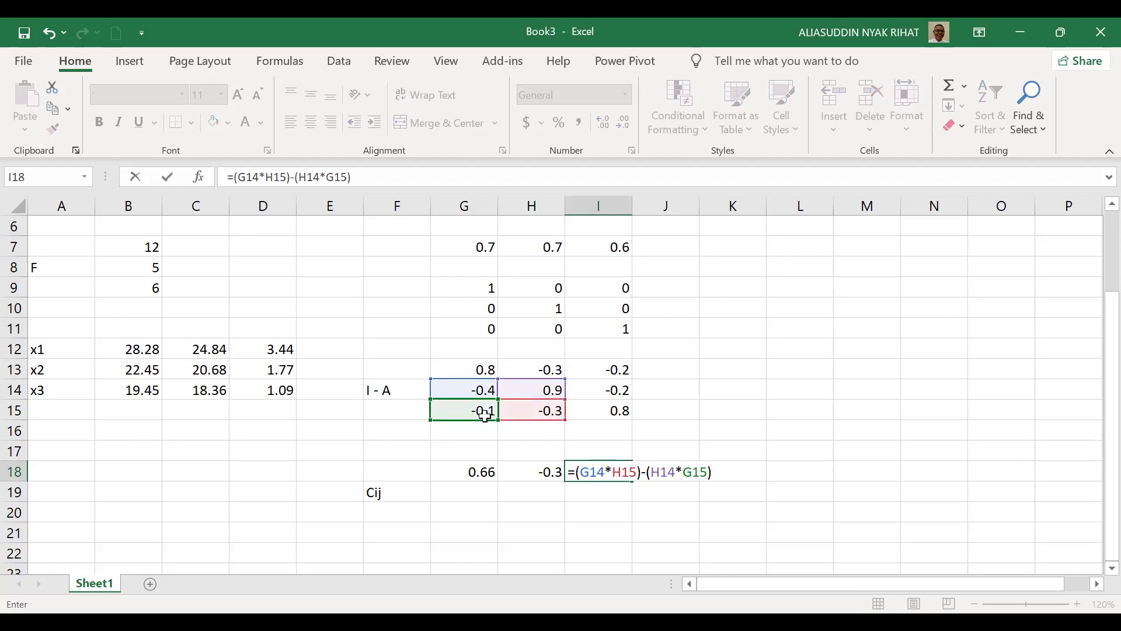
{"action": "key", "text": "Return"}
Calculate the first cofactor of the second row in G19 with =((H13*I15)-(I13*H15)*-1)
{"action": "key", "text": "Left"}
{"action": "key", "text": "Left"}
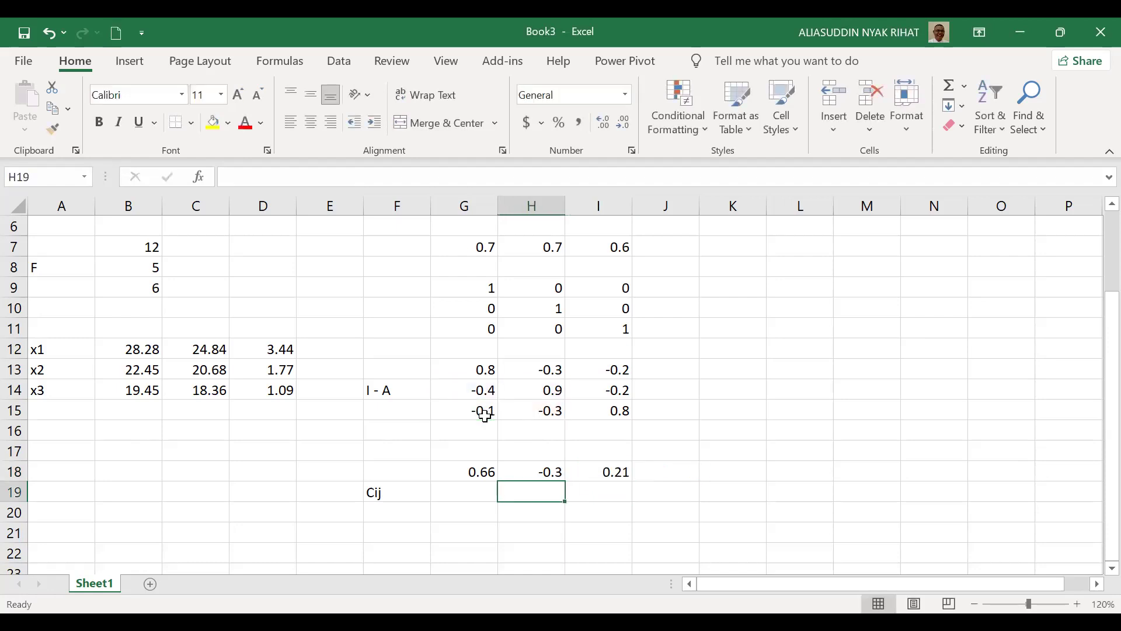
{"action": "type", "text": "=(("}
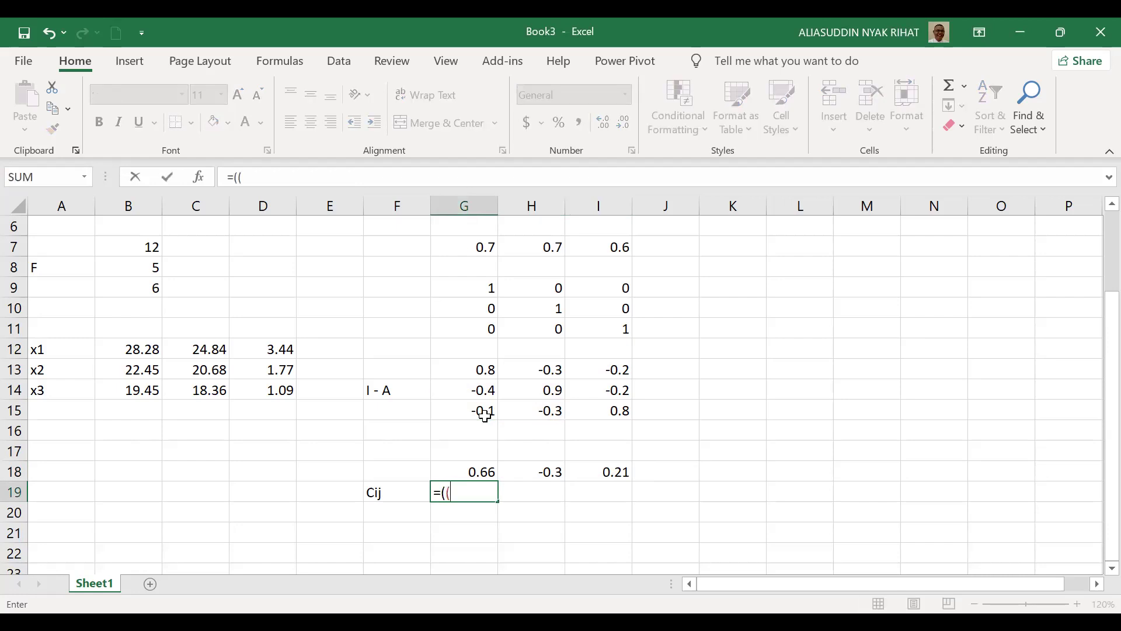
{"action": "left_click", "coordinate": [544, 375]}
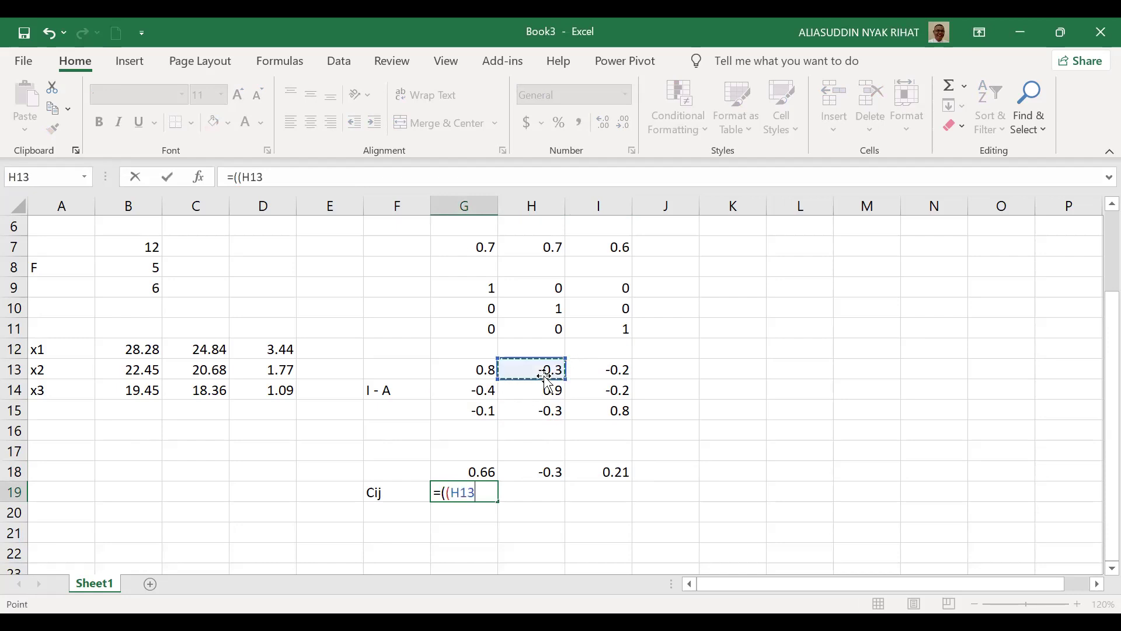
{"action": "type", "text": "*"}
{"action": "left_click", "coordinate": [614, 409]}
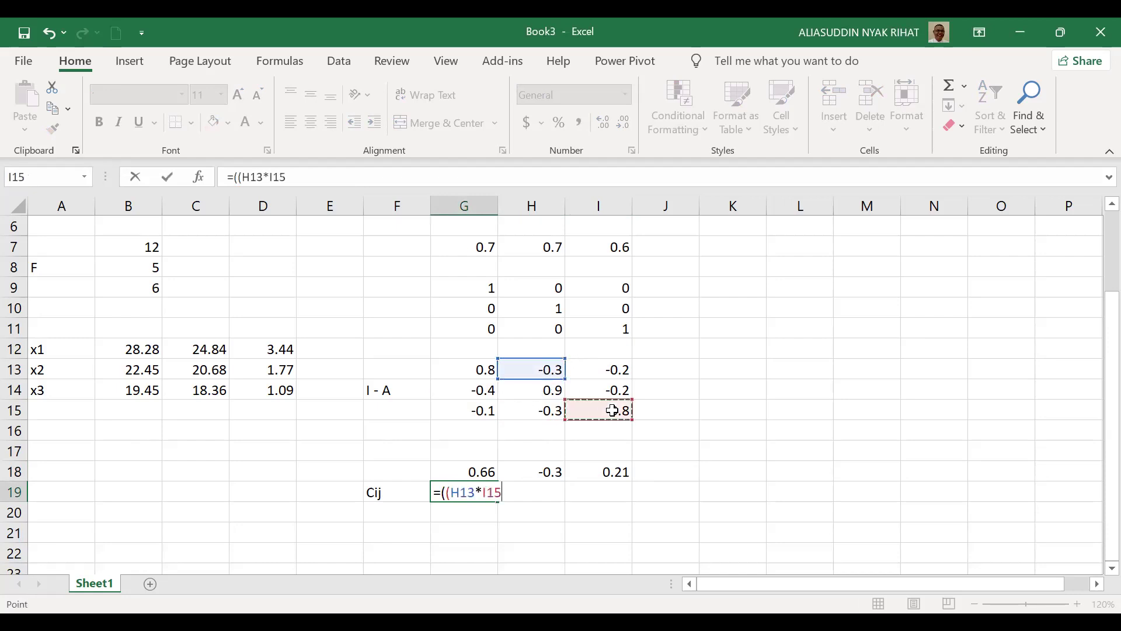
{"action": "type", "text": "*"}
{"action": "left_click", "coordinate": [618, 374]}
{"action": "type", "text": "*"}
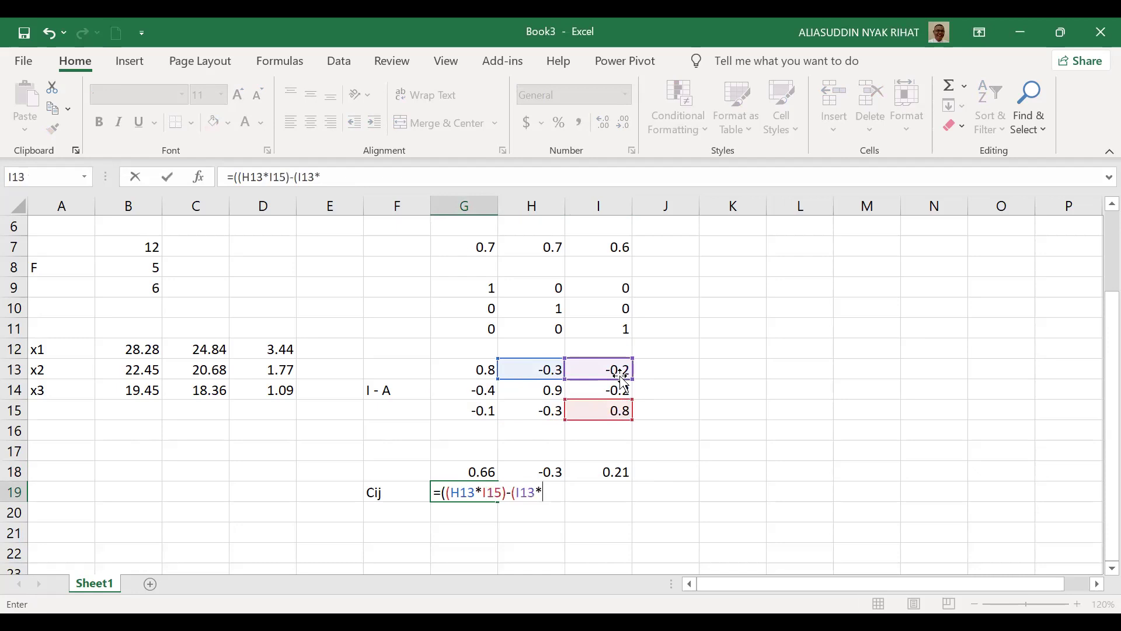
{"action": "left_click", "coordinate": [540, 412]}
{"action": "type", "text": ")*-1"}
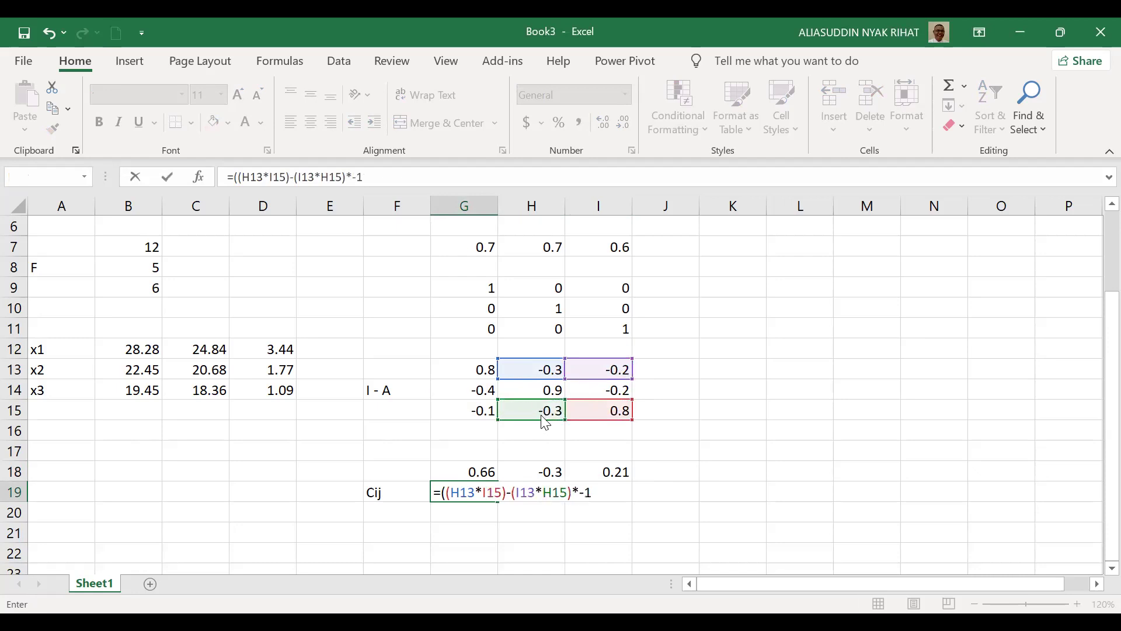
{"action": "key", "text": "Tab"}
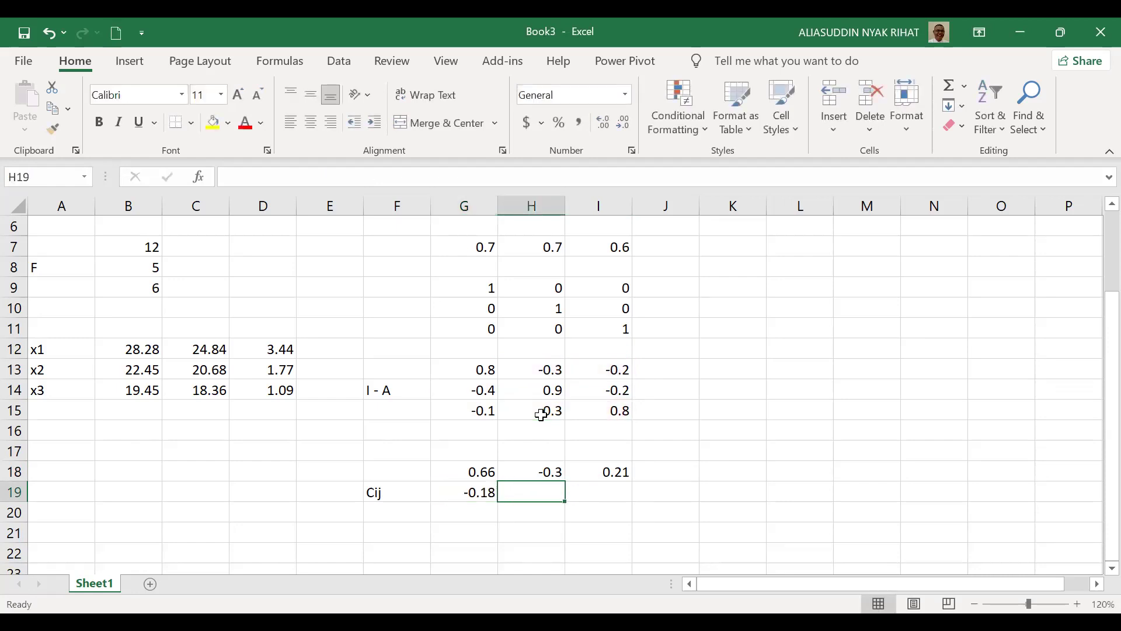
Calculate the middle cofactor of the second row in H19 with =(G13*I15)-(I13*G15)
{"action": "type", "text": "=("}
{"action": "left_click", "coordinate": [486, 374]}
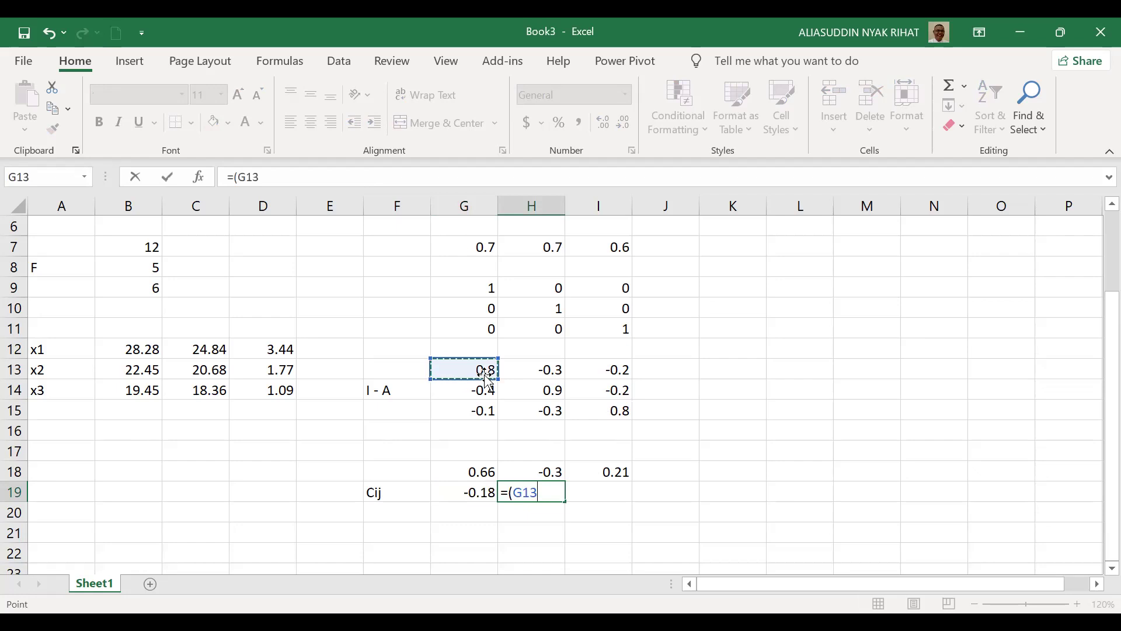
{"action": "type", "text": "*"}
{"action": "left_click", "coordinate": [620, 413]}
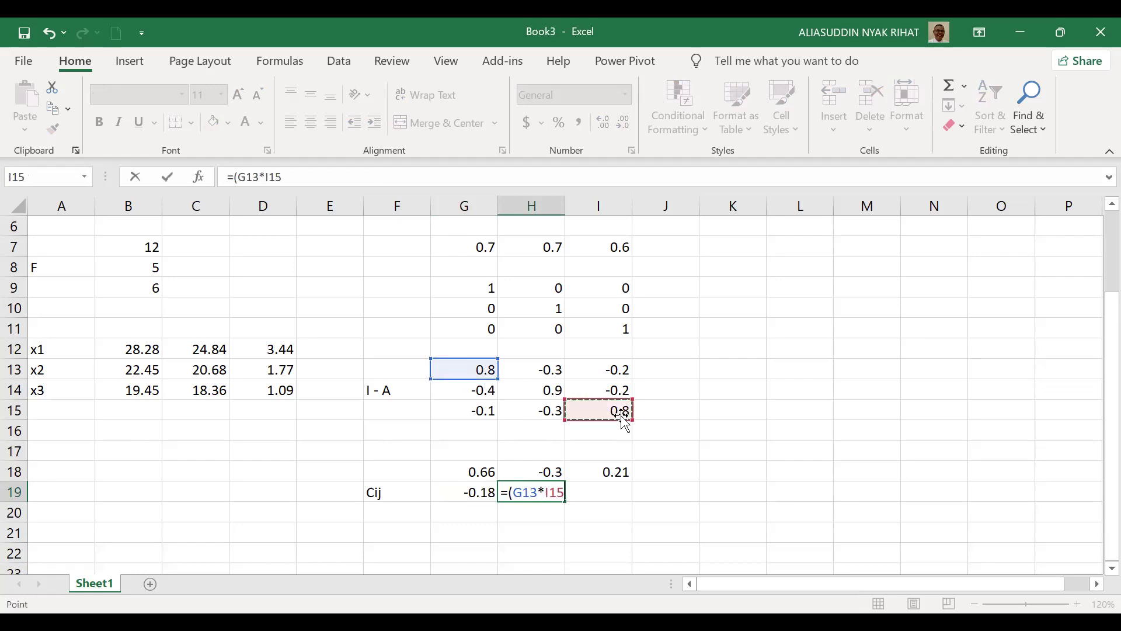
{"action": "type", "text": ")-("}
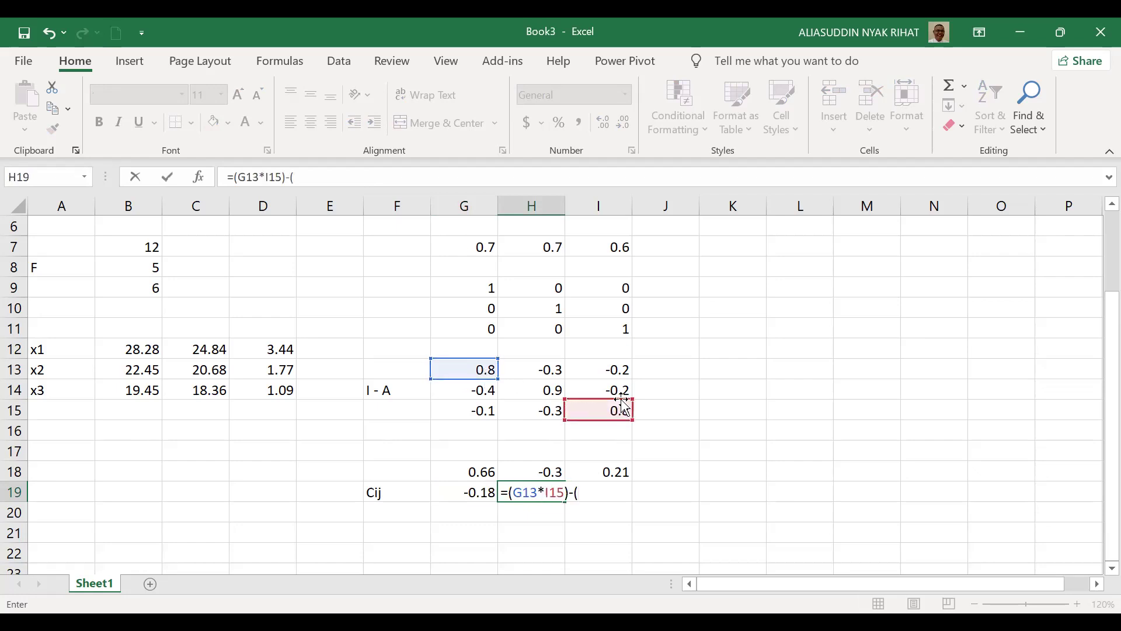
{"action": "left_click", "coordinate": [610, 368]}
{"action": "type", "text": "*"}
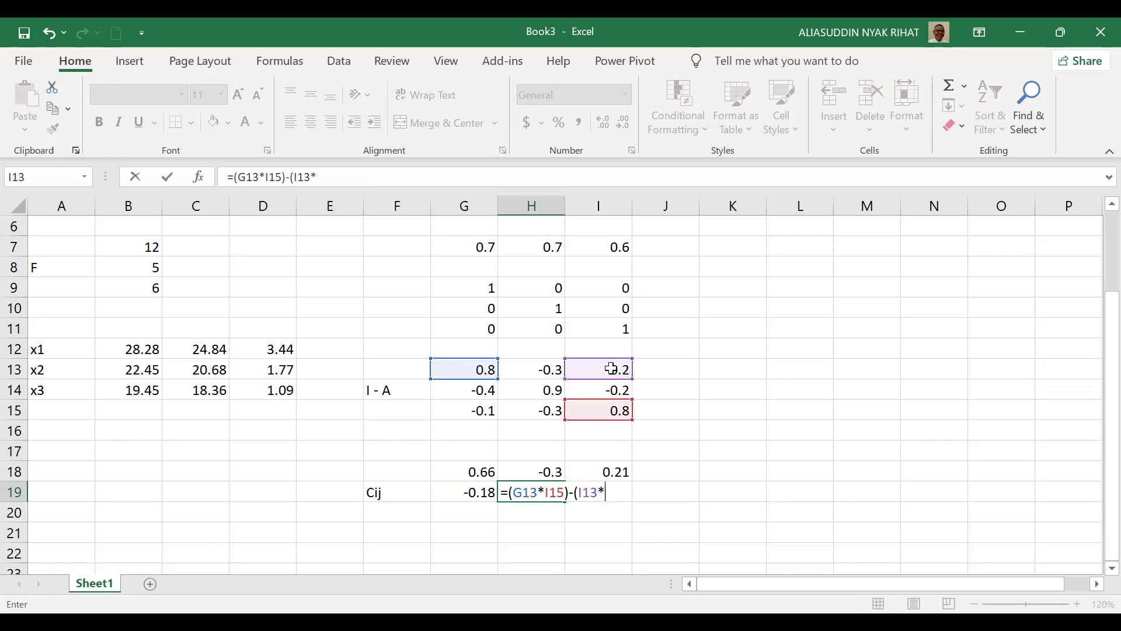
{"action": "left_click", "coordinate": [475, 413]}
{"action": "type", "text": ")"}
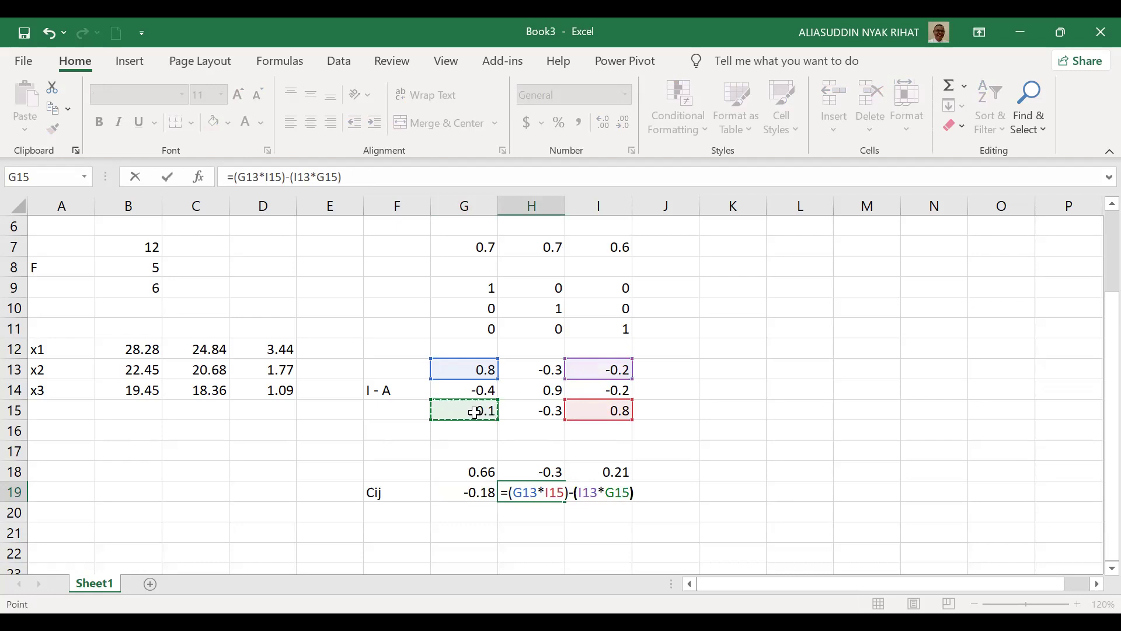
{"action": "key", "text": "Return"}
Try to enter the last cofactor formula of the second row, =(G13*H15)-(H13*G15))*-1, in I19
{"action": "key", "text": "Up"}
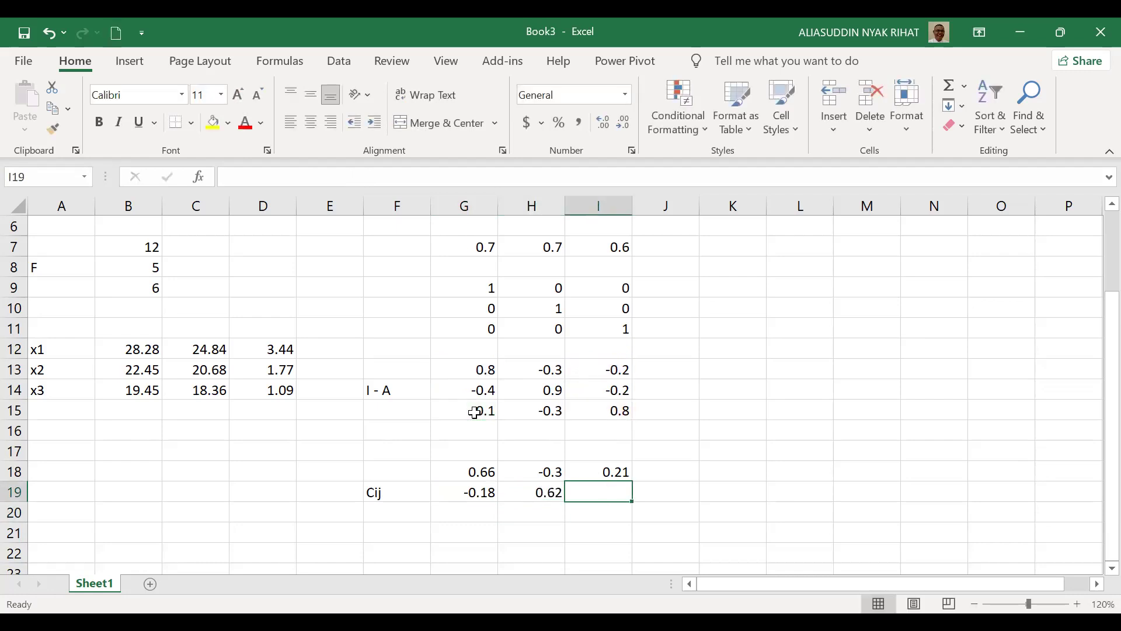
{"action": "type", "text": "=("}
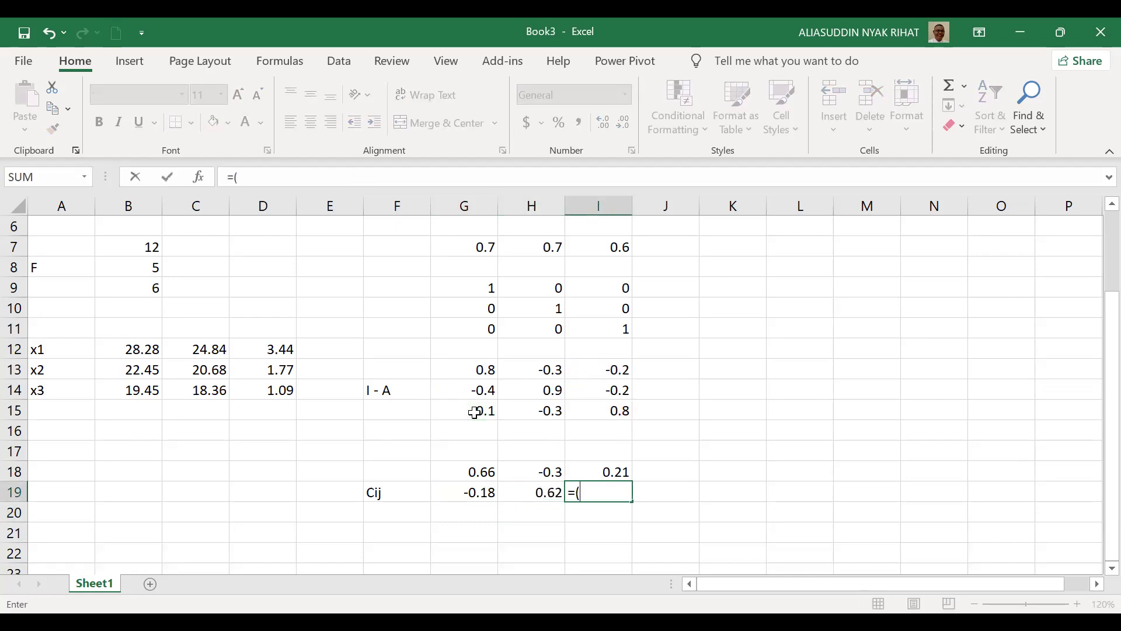
{"action": "left_click", "coordinate": [484, 369]}
{"action": "type", "text": "*"}
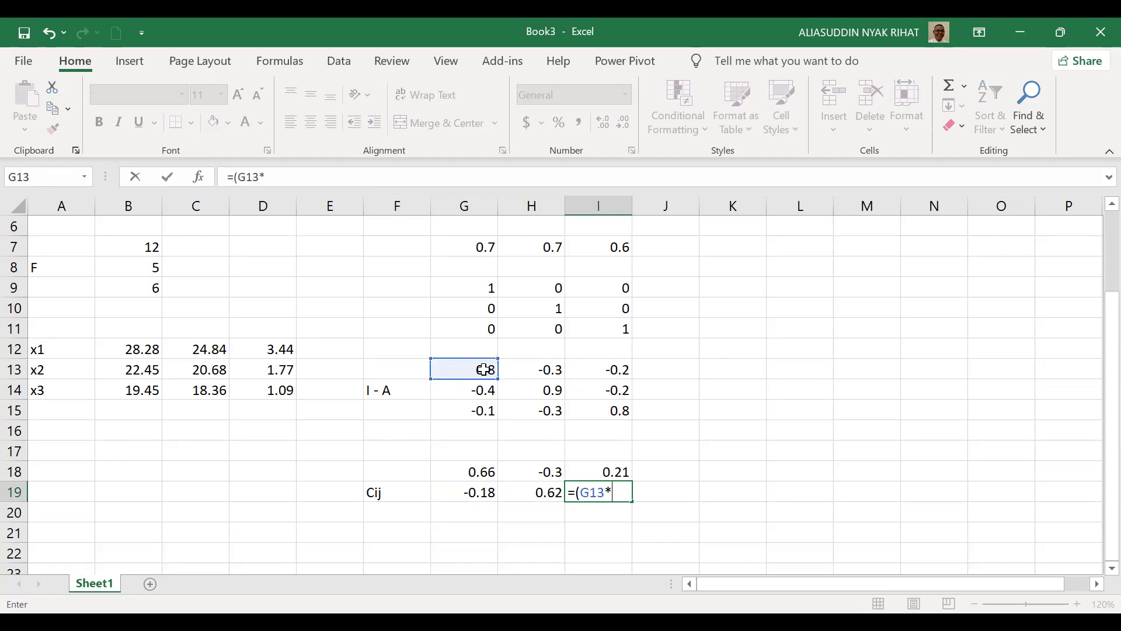
{"action": "left_click", "coordinate": [552, 410]}
{"action": "type", "text": ")-("}
{"action": "left_click", "coordinate": [554, 369]}
{"action": "type", "text": "*"}
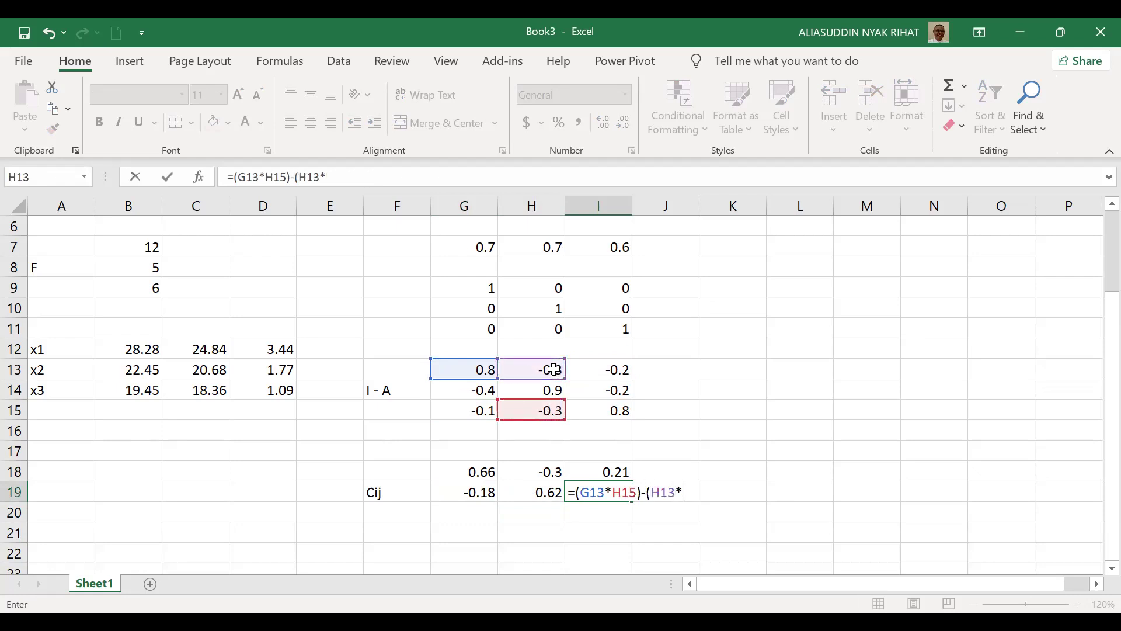
{"action": "left_click", "coordinate": [479, 414]}
{"action": "type", "text": "))*-1"}
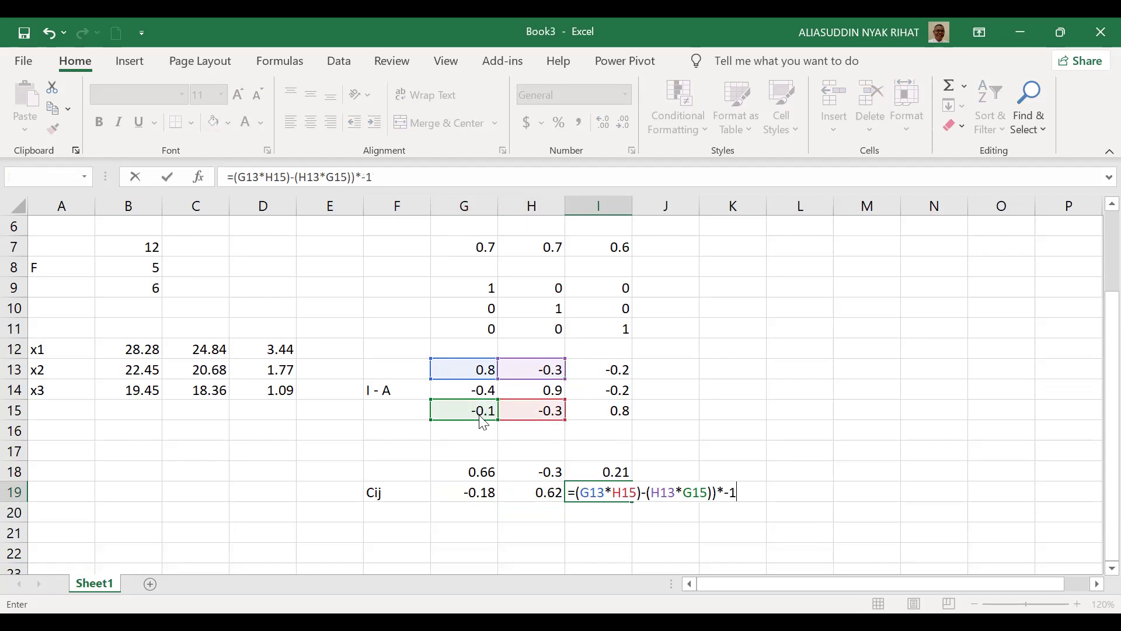
{"action": "key", "text": "Return"}
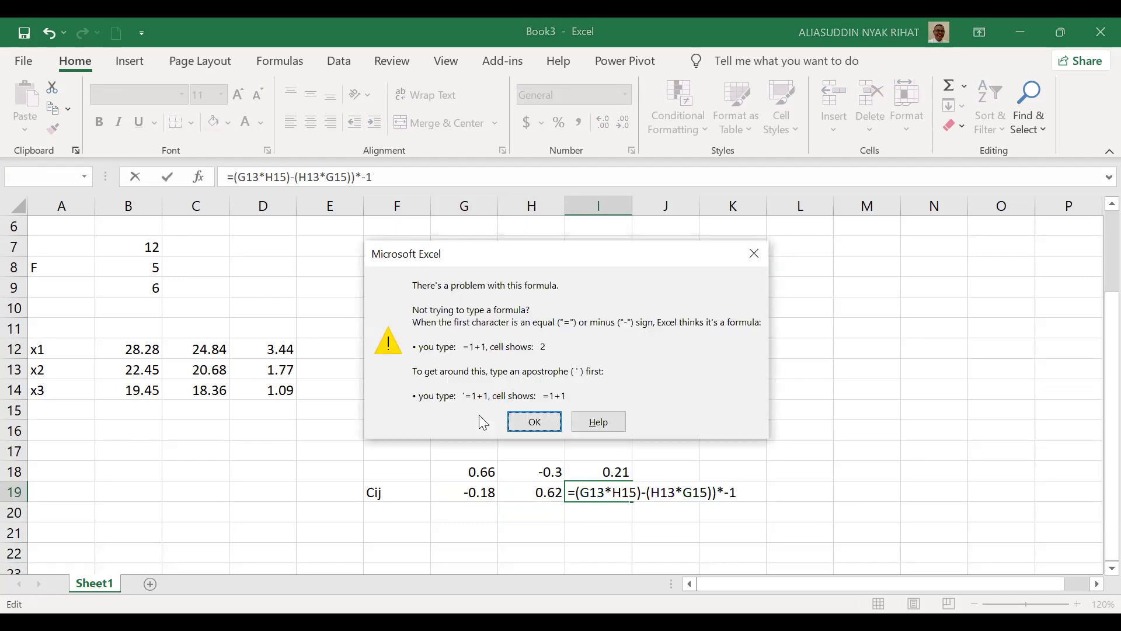
Remove the surplus closing parenthesis from the I19 formula, entering it as =(G13*H15)-(H13*G15)*-1
{"action": "key", "text": "Return"}
{"action": "key", "text": "Left"}
{"action": "key", "text": "Left"}
{"action": "key", "text": "Left"}
{"action": "key", "text": "BackSpace"}
{"action": "key", "text": "Return"}
{"action": "key", "text": "Up"}
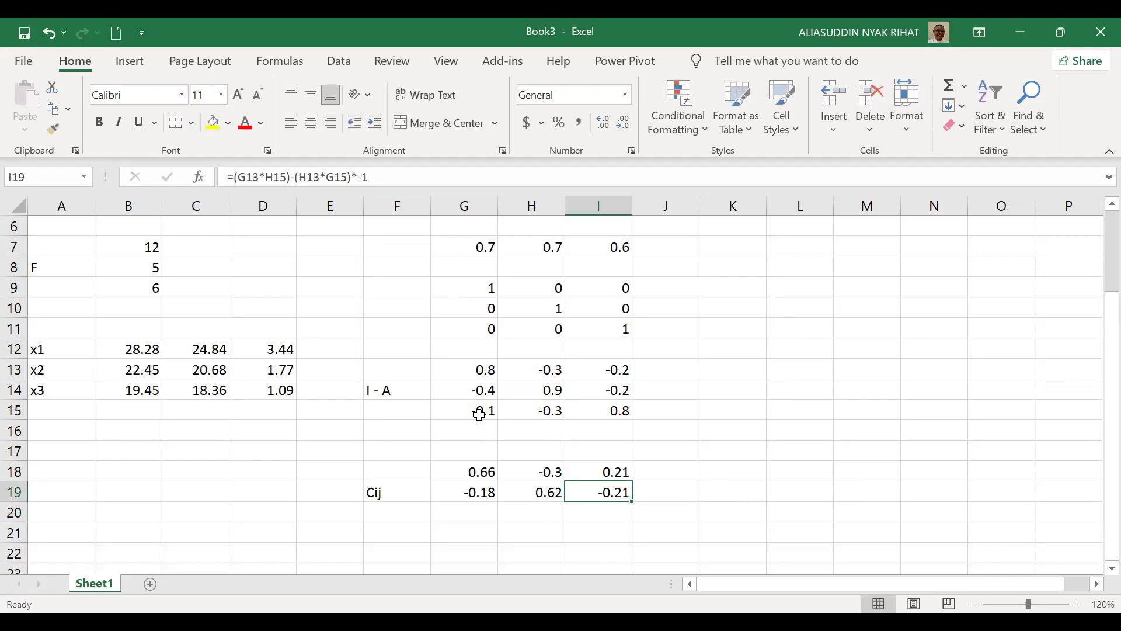
{"action": "key", "text": "Down"}
{"action": "key", "text": "Left"}
{"action": "key", "text": "Left"}
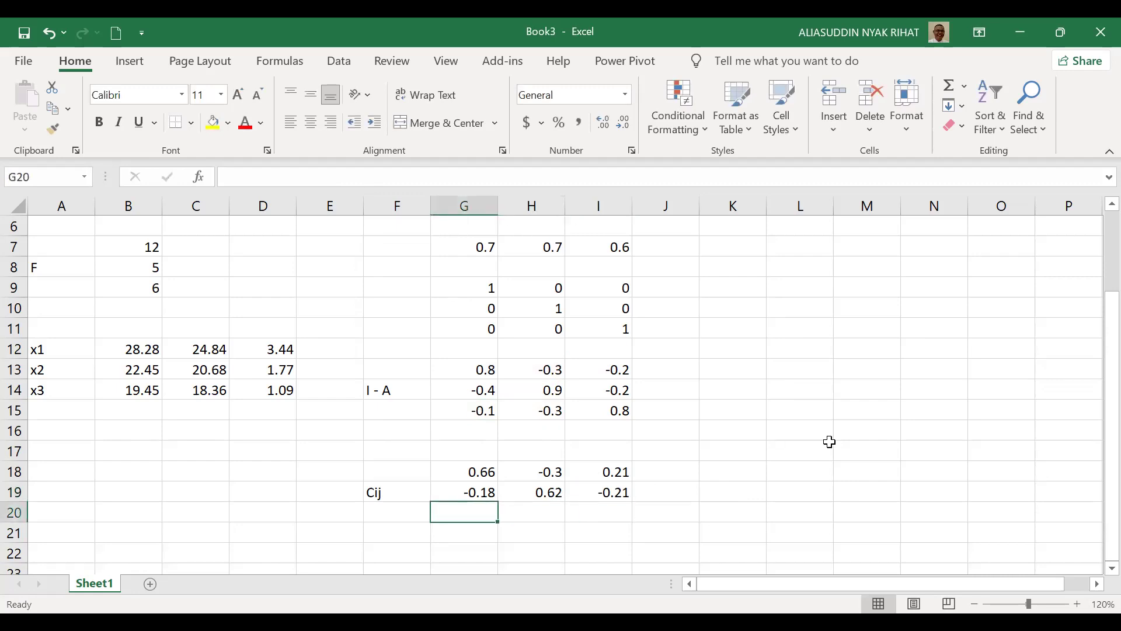
{"action": "type", "text": "="}
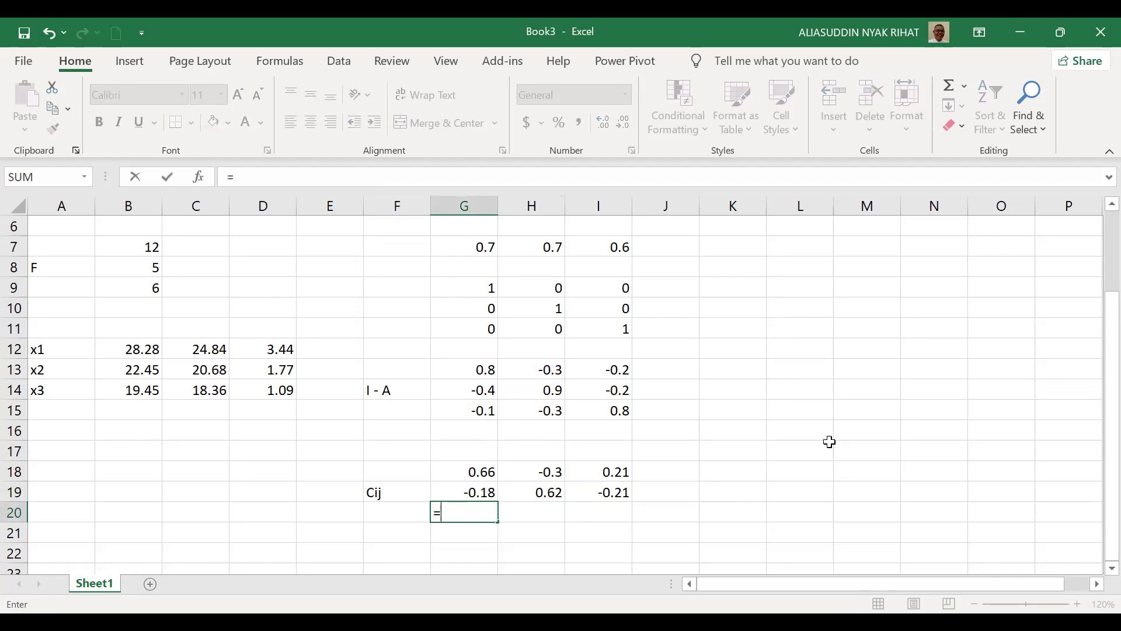
{"action": "key", "text": "Escape"}
{"action": "key", "text": "Up"}
{"action": "key", "text": "Right"}
{"action": "key", "text": "Right"}
{"action": "key", "text": "Down"}
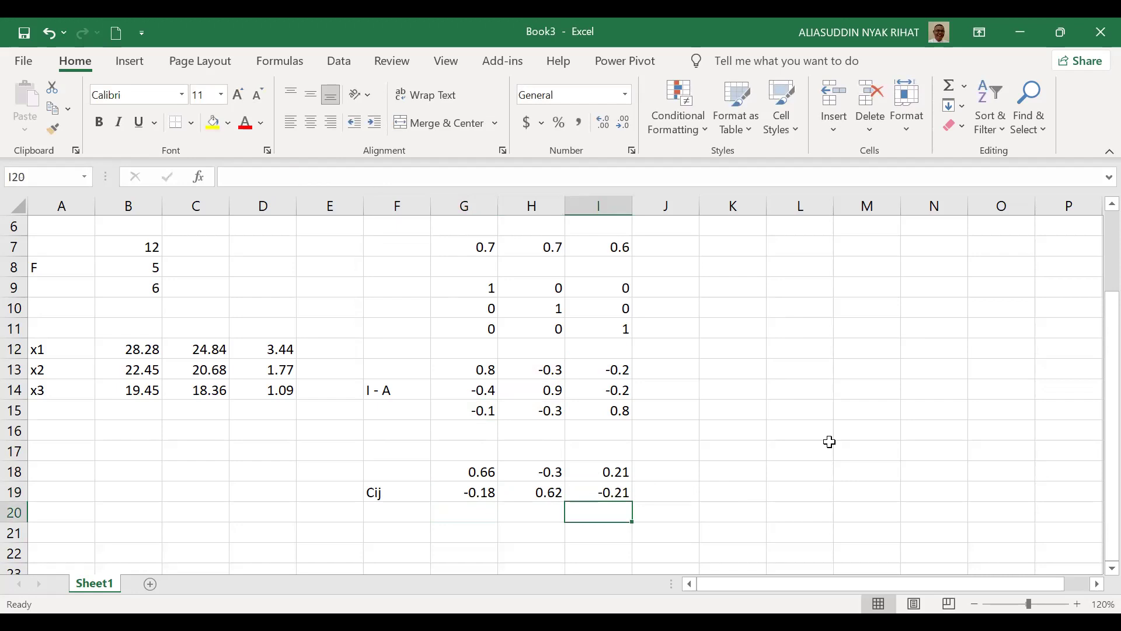
Calculate the first cofactor of the third row in G20 with =(H13*I14)-(I13*H14)
{"action": "key", "text": "Left"}
{"action": "key", "text": "Left"}
{"action": "type", "text": "=("}
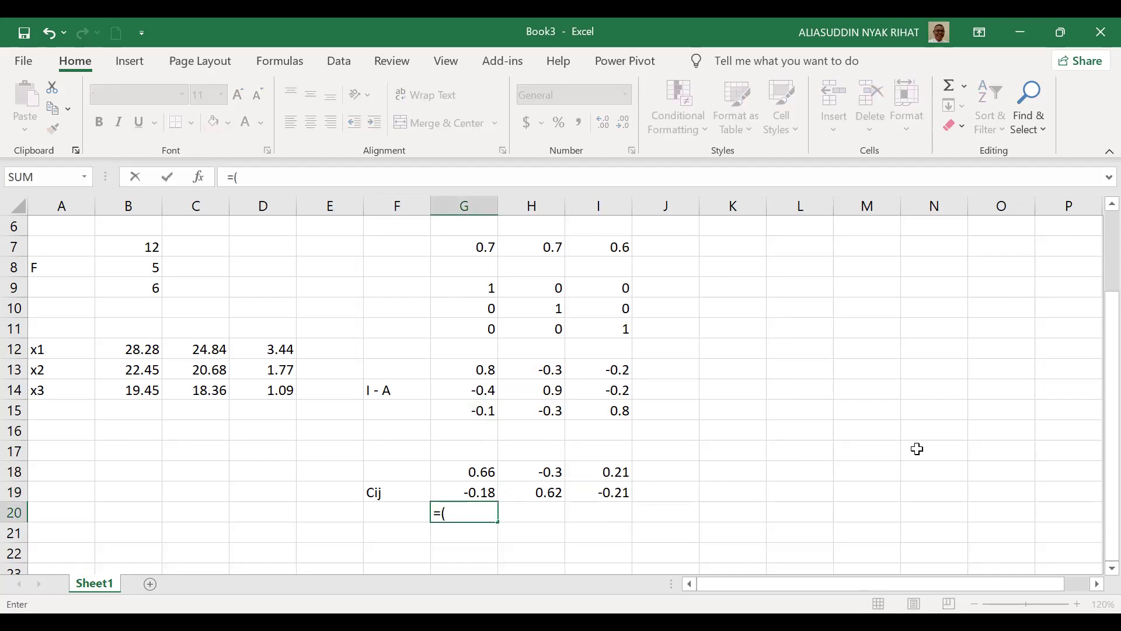
{"action": "left_click", "coordinate": [535, 368]}
{"action": "type", "text": "*"}
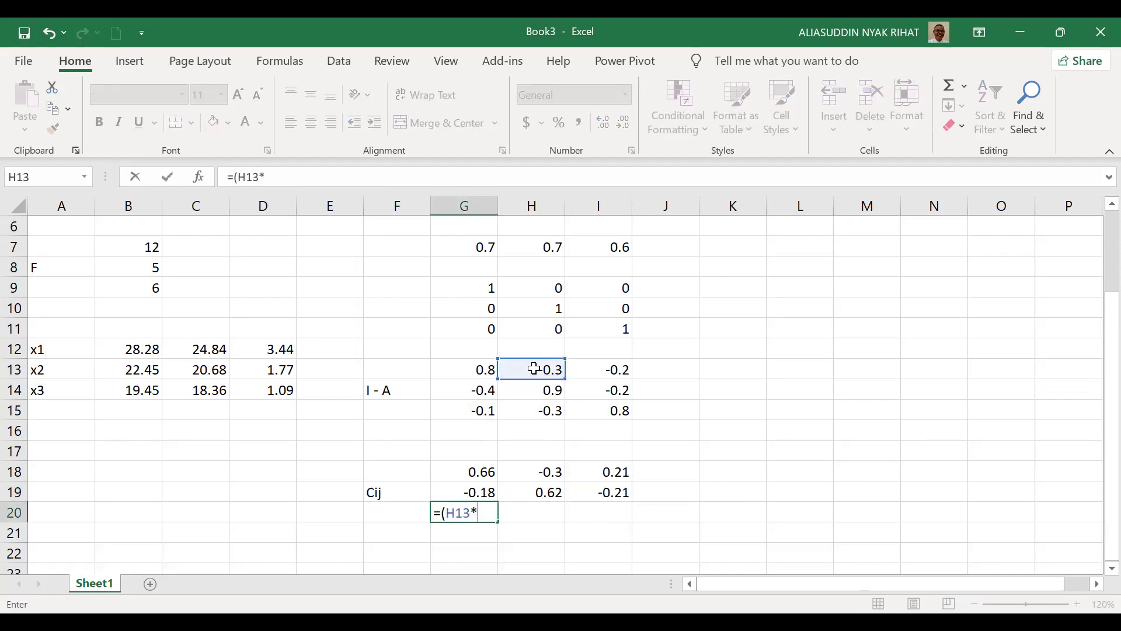
{"action": "left_click", "coordinate": [620, 391]}
{"action": "type", "text": ")-("}
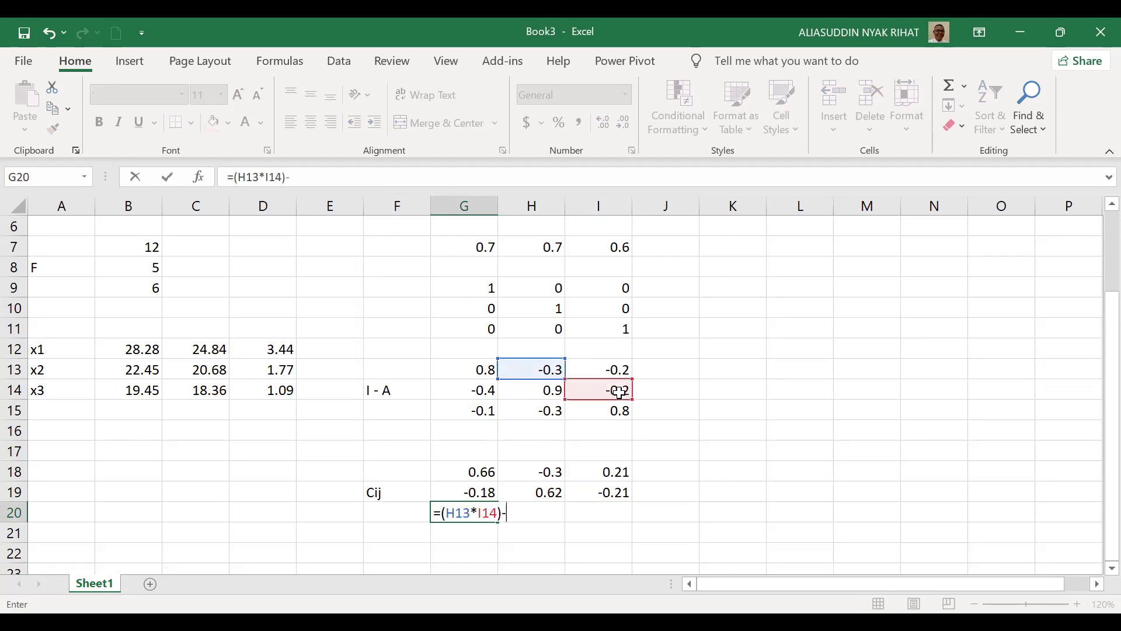
{"action": "left_click", "coordinate": [619, 368]}
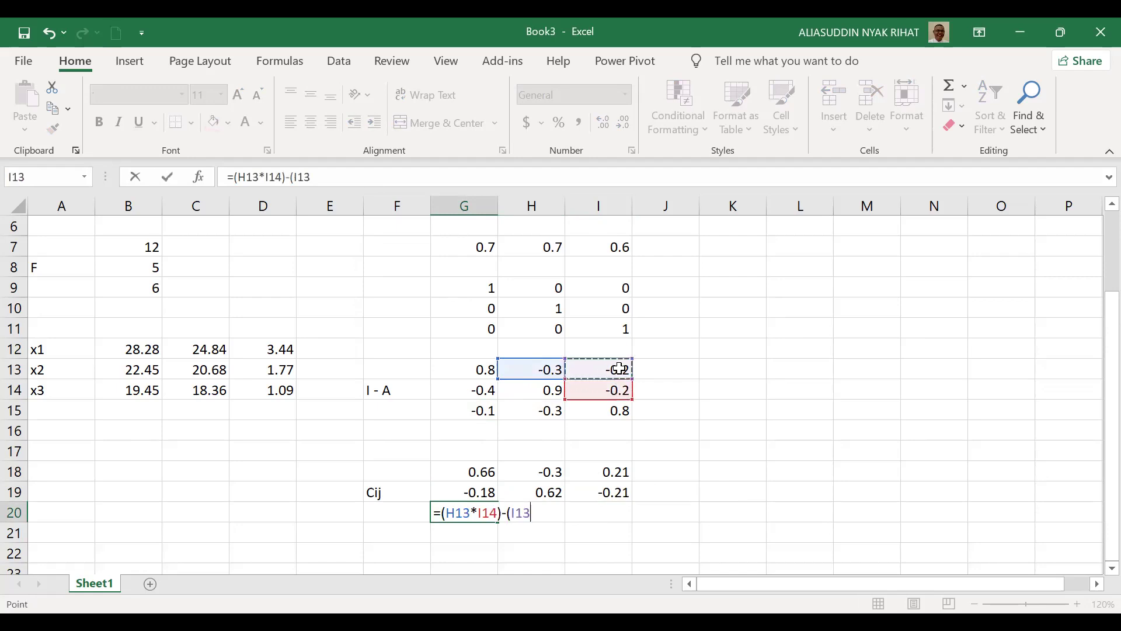
{"action": "type", "text": "*"}
{"action": "left_click", "coordinate": [539, 393]}
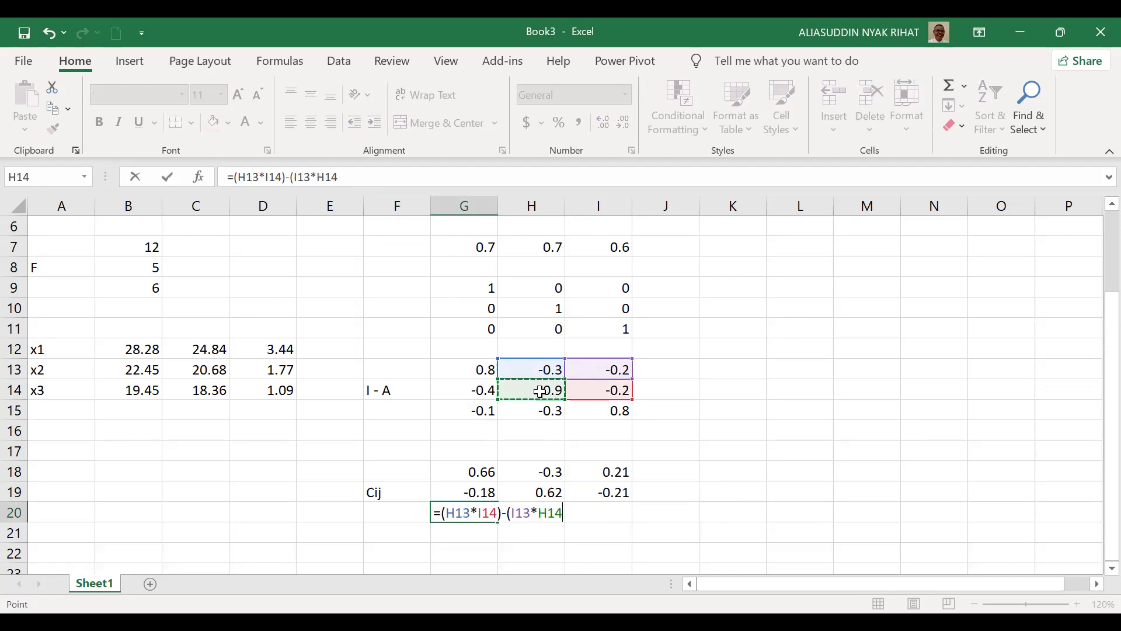
{"action": "type", "text": ")"}
{"action": "key", "text": "Return"}
Calculate the middle cofactor of the third row in H20 with =(G13*I14)-(I13*G14)*-1
{"action": "key", "text": "Up"}
{"action": "key", "text": "Right"}
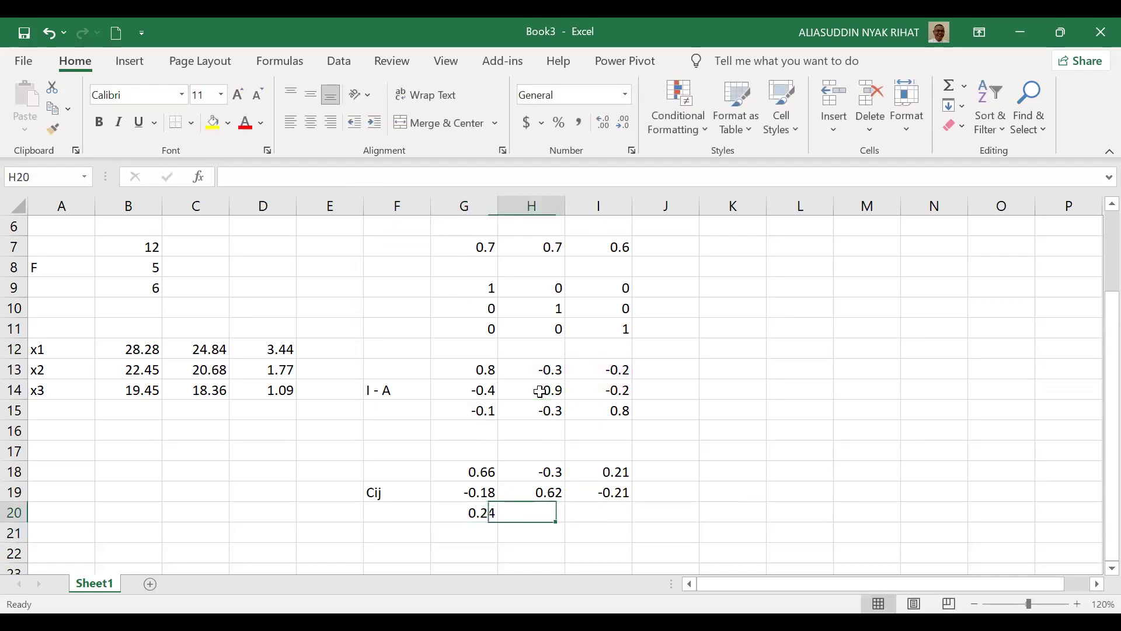
{"action": "type", "text": "=("}
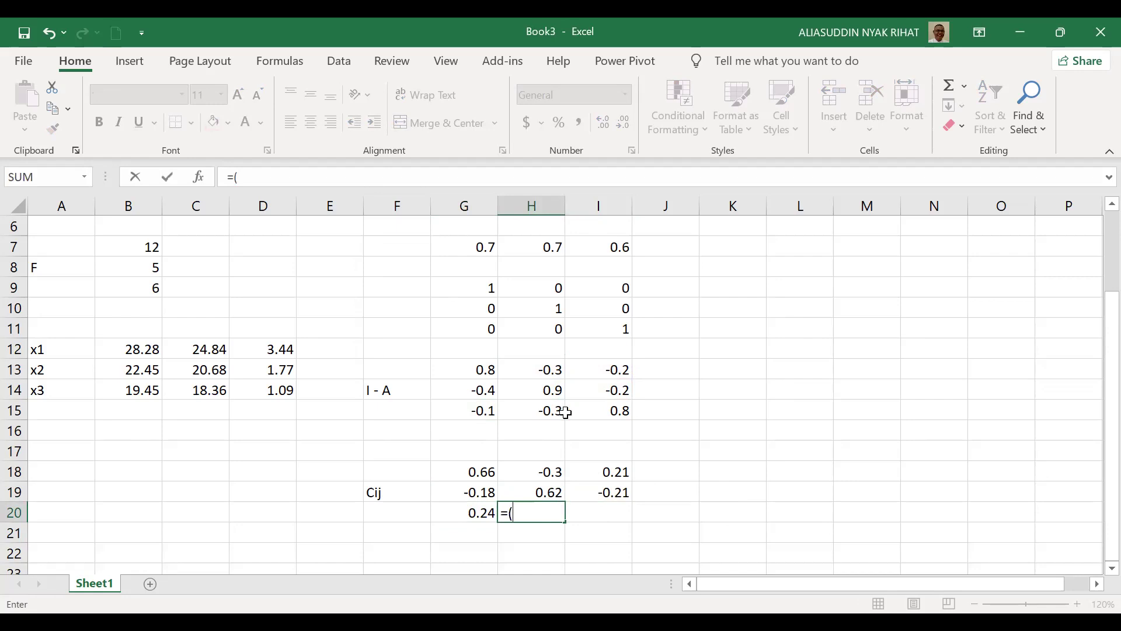
{"action": "left_click", "coordinate": [476, 370]}
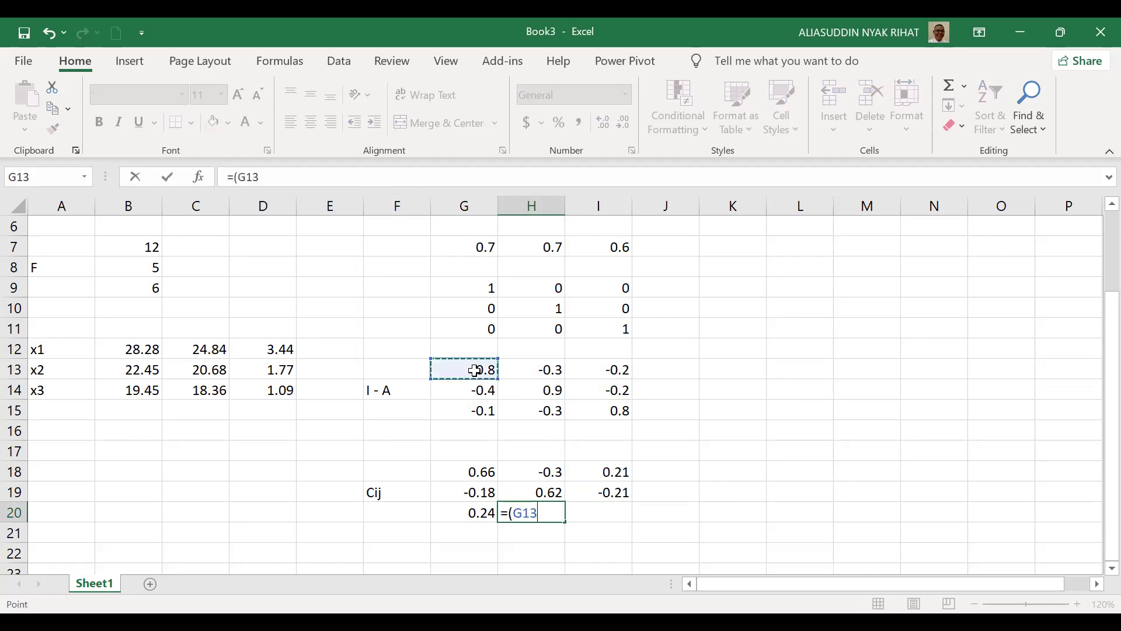
{"action": "type", "text": "*"}
{"action": "left_click", "coordinate": [604, 392]}
{"action": "type", "text": ")-("}
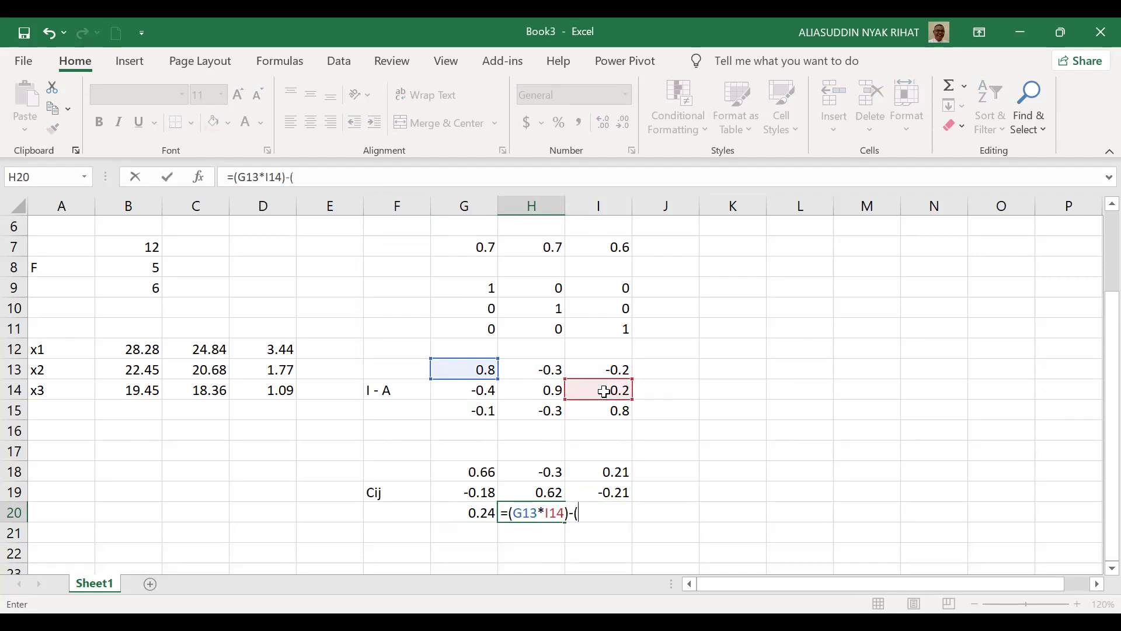
{"action": "left_click", "coordinate": [621, 369]}
{"action": "type", "text": "*"}
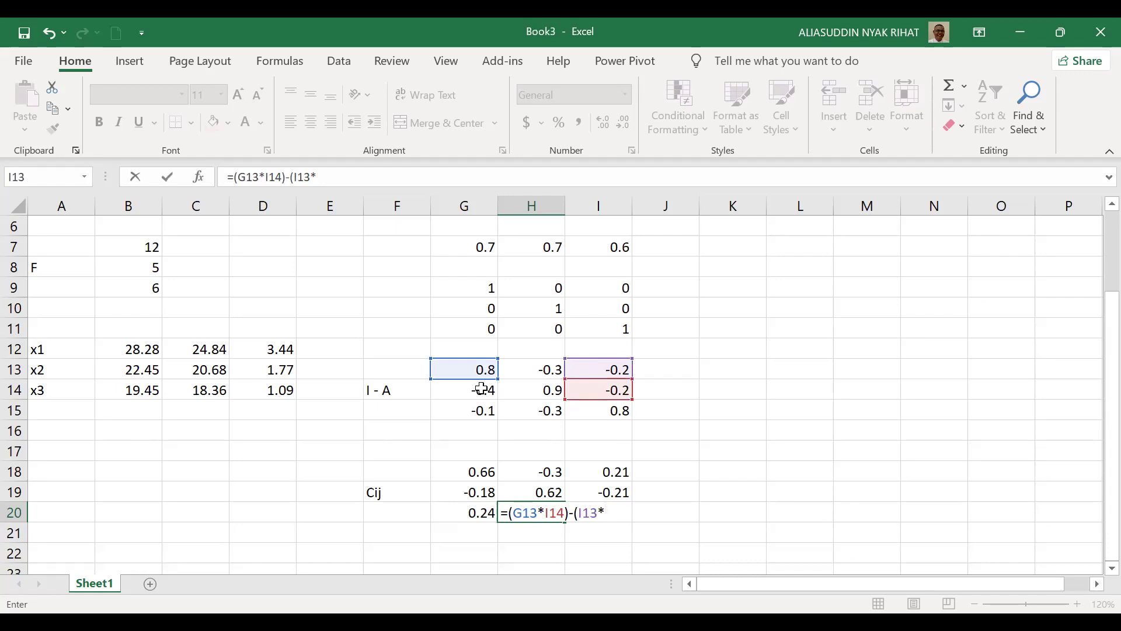
{"action": "left_click", "coordinate": [482, 388]}
{"action": "type", "text": ")*-"}
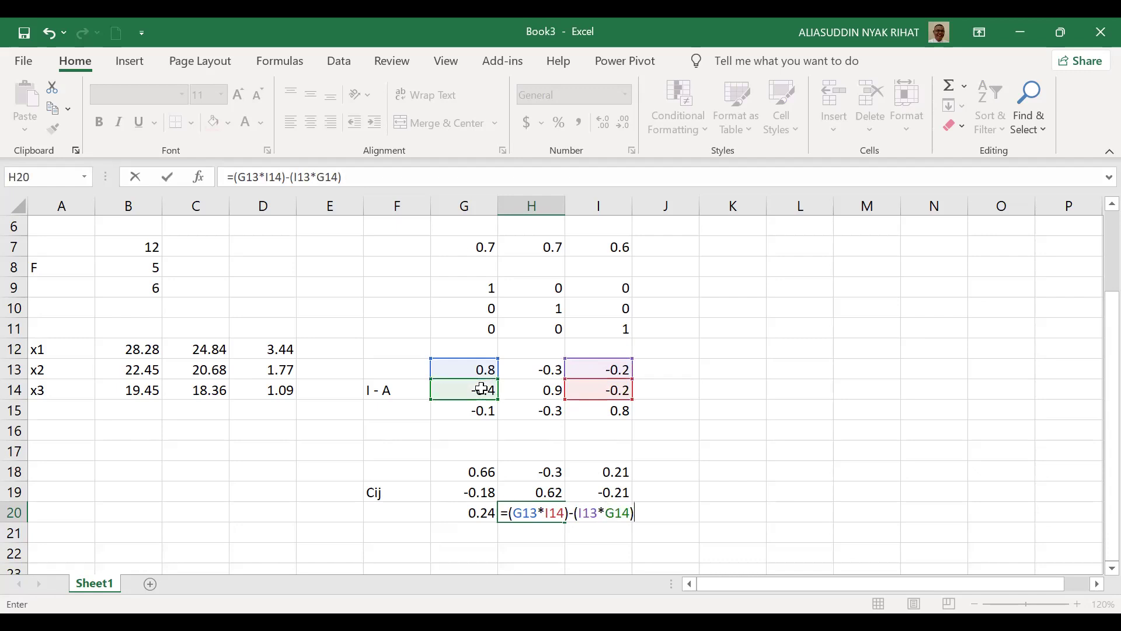
{"action": "type", "text": "10"}
{"action": "key", "text": "BackSpace"}
{"action": "key", "text": "Return"}
{"action": "key", "text": "Up"}
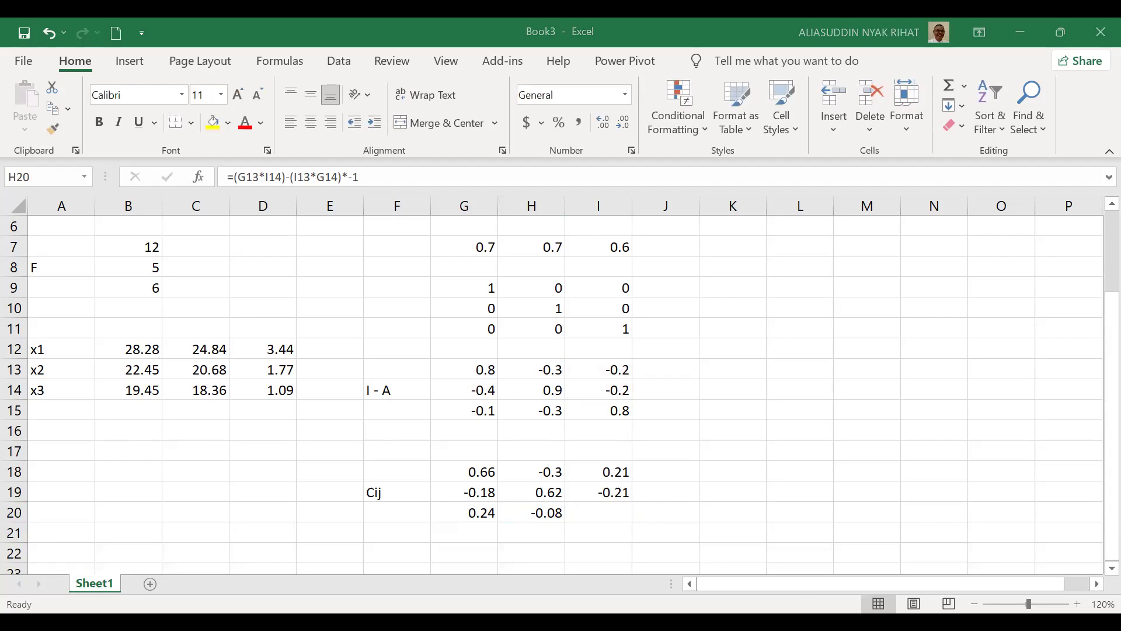
Compare the matrix in B3:D5 with the computed Cij cofactors and inspect the formulas in H18 and I18
{"action": "left_click", "coordinate": [546, 511]}
{"action": "key", "text": "Left"}
{"action": "key", "text": "Left"}
{"action": "key", "text": "Left"}
{"action": "key", "text": "Left"}
{"action": "key", "text": "Left"}
{"action": "key", "text": "Left"}
{"action": "key", "text": "Left"}
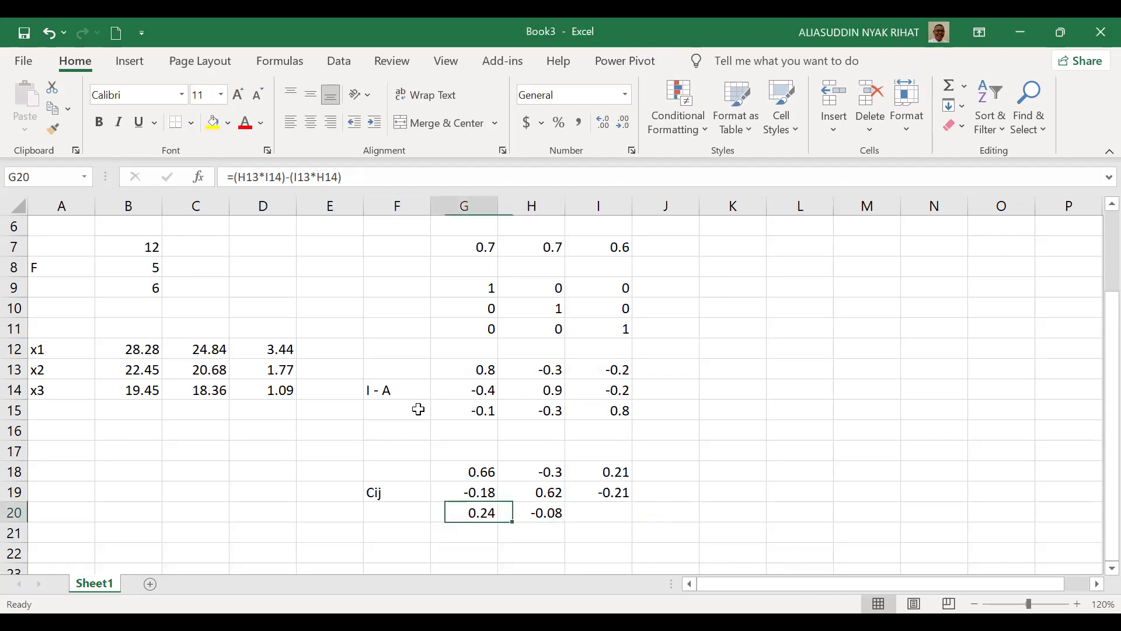
{"action": "key", "text": "Up"}
{"action": "key", "text": "Up"}
{"action": "key", "text": "Up"}
{"action": "key", "text": "Up"}
{"action": "key", "text": "Up"}
{"action": "key", "text": "Up"}
{"action": "key", "text": "Up"}
{"action": "key", "text": "Up"}
{"action": "key", "text": "Up"}
{"action": "key", "text": "Up"}
{"action": "key", "text": "Up"}
{"action": "key", "text": "Up"}
{"action": "key", "text": "Up"}
{"action": "key", "text": "Up"}
{"action": "key", "text": "Up"}
{"action": "key", "text": "Up"}
{"action": "key", "text": "Up"}
{"action": "key", "text": "Up"}
{"action": "key", "text": "Up"}
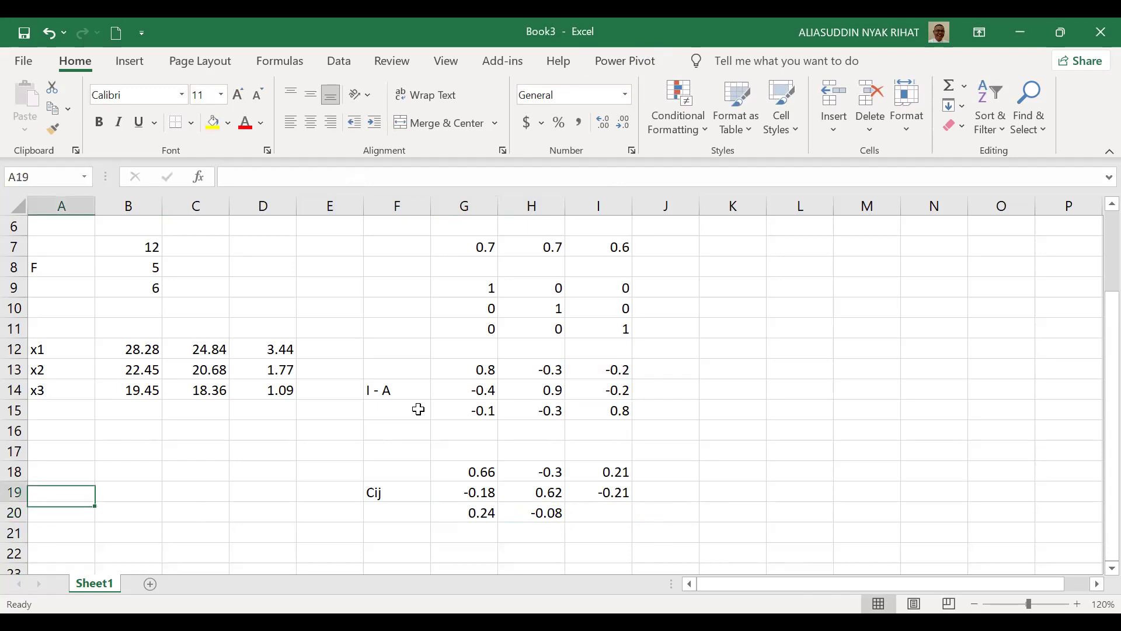
{"action": "key", "text": "Down"}
{"action": "key", "text": "Down"}
{"action": "key", "text": "Down"}
{"action": "key", "text": "Down"}
{"action": "key", "text": "Down"}
{"action": "key", "text": "Down"}
{"action": "key", "text": "Down"}
{"action": "key", "text": "Down"}
{"action": "key", "text": "Down"}
{"action": "key", "text": "Down"}
{"action": "key", "text": "Down"}
{"action": "key", "text": "Down"}
{"action": "key", "text": "Down"}
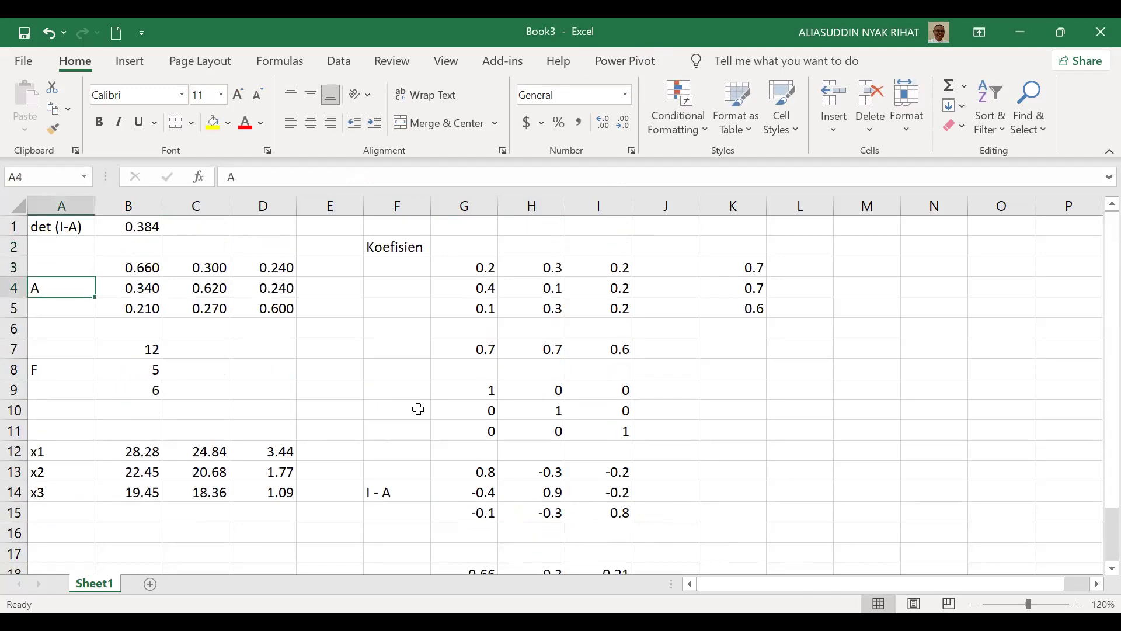
{"action": "key", "text": "Down"}
{"action": "key", "text": "Down"}
{"action": "key", "text": "Down"}
{"action": "key", "text": "Down"}
{"action": "key", "text": "Down"}
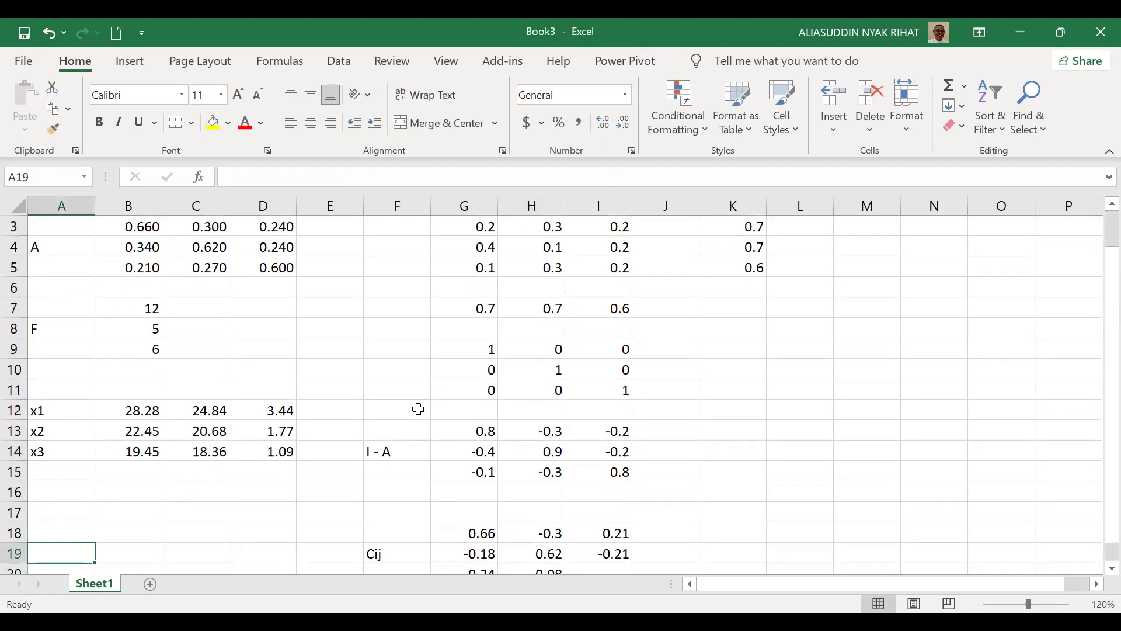
{"action": "scroll", "coordinate": [418, 409], "scroll_direction": "down", "scroll_amount": 1}
{"action": "key", "text": "Up"}
{"action": "key", "text": "Up"}
{"action": "key", "text": "Up"}
{"action": "key", "text": "Up"}
{"action": "key", "text": "Up"}
{"action": "key", "text": "Up"}
{"action": "key", "text": "Up"}
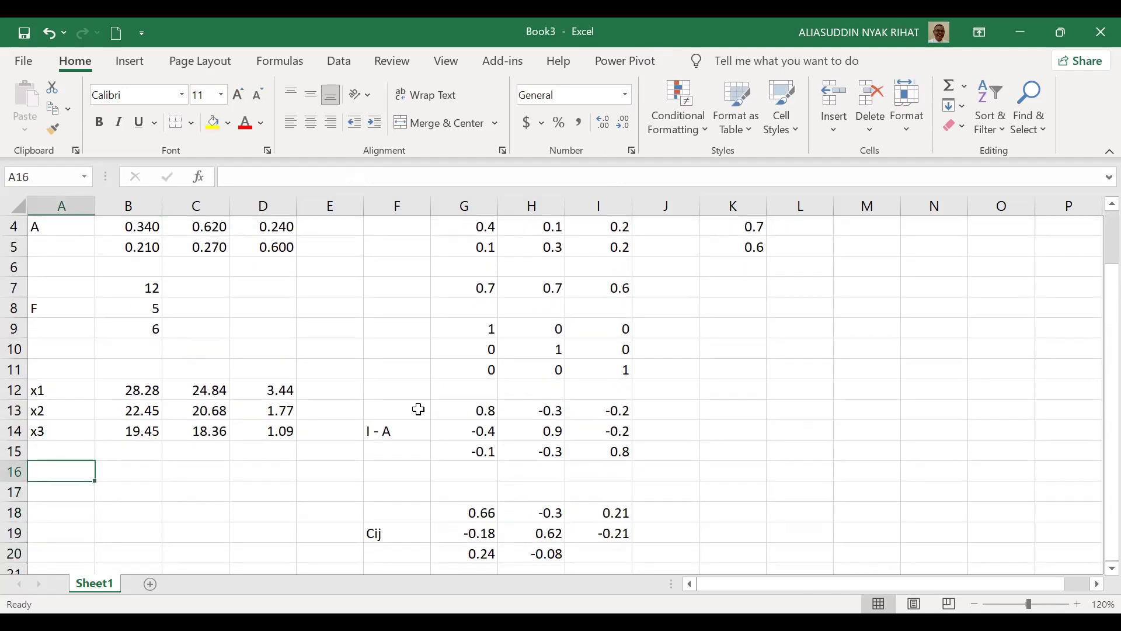
{"action": "key", "text": "Up"}
{"action": "key", "text": "Up"}
{"action": "key", "text": "Up"}
{"action": "key", "text": "Up"}
{"action": "key", "text": "Up"}
{"action": "key", "text": "Up"}
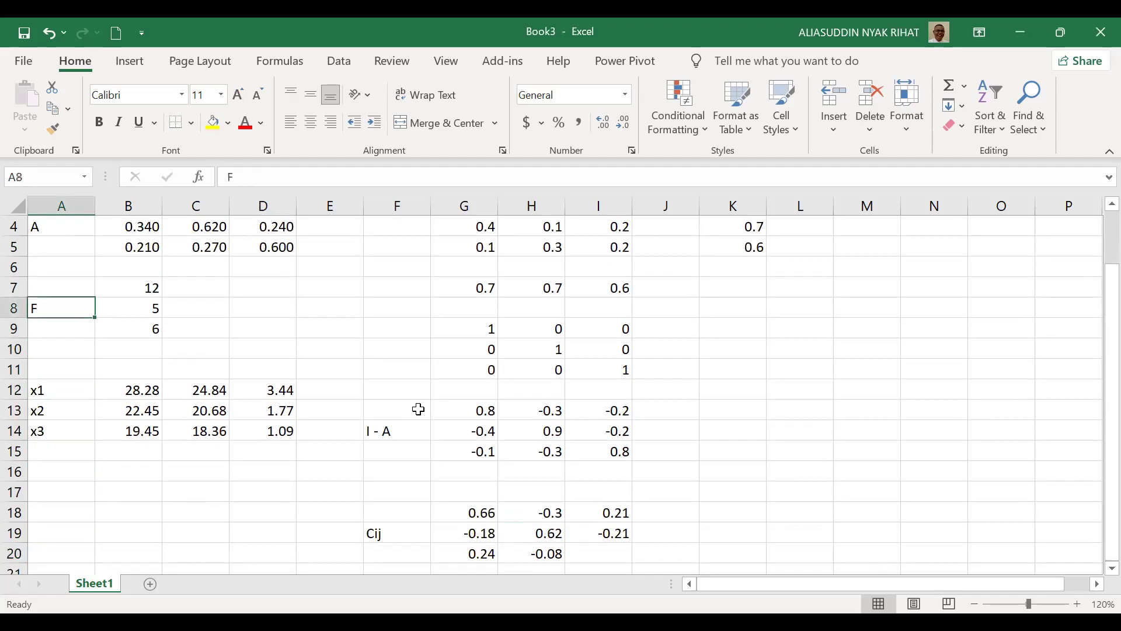
{"action": "key", "text": "Up"}
{"action": "key", "text": "Up"}
{"action": "key", "text": "Up"}
{"action": "key", "text": "Up"}
{"action": "key", "text": "Up"}
{"action": "key", "text": "Down"}
{"action": "key", "text": "Down"}
{"action": "key", "text": "Down"}
{"action": "key", "text": "Down"}
{"action": "key", "text": "Down"}
{"action": "key", "text": "Down"}
{"action": "key", "text": "Down"}
{"action": "key", "text": "Down"}
{"action": "key", "text": "Down"}
{"action": "key", "text": "Down"}
{"action": "key", "text": "Down"}
{"action": "key", "text": "Down"}
{"action": "key", "text": "Down"}
{"action": "key", "text": "Down"}
{"action": "key", "text": "Down"}
{"action": "key", "text": "Down"}
{"action": "key", "text": "Down"}
{"action": "key", "text": "Down"}
{"action": "key", "text": "Down"}
{"action": "key", "text": "Down"}
{"action": "key", "text": "Down"}
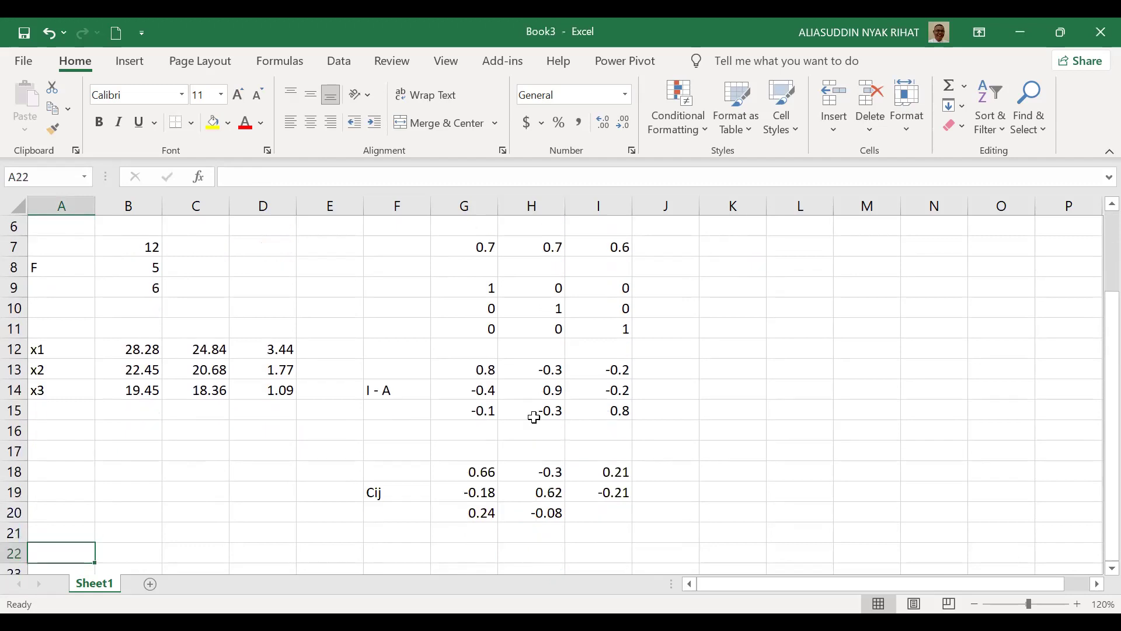
{"action": "left_click", "coordinate": [548, 470]}
{"action": "left_click", "coordinate": [616, 476]}
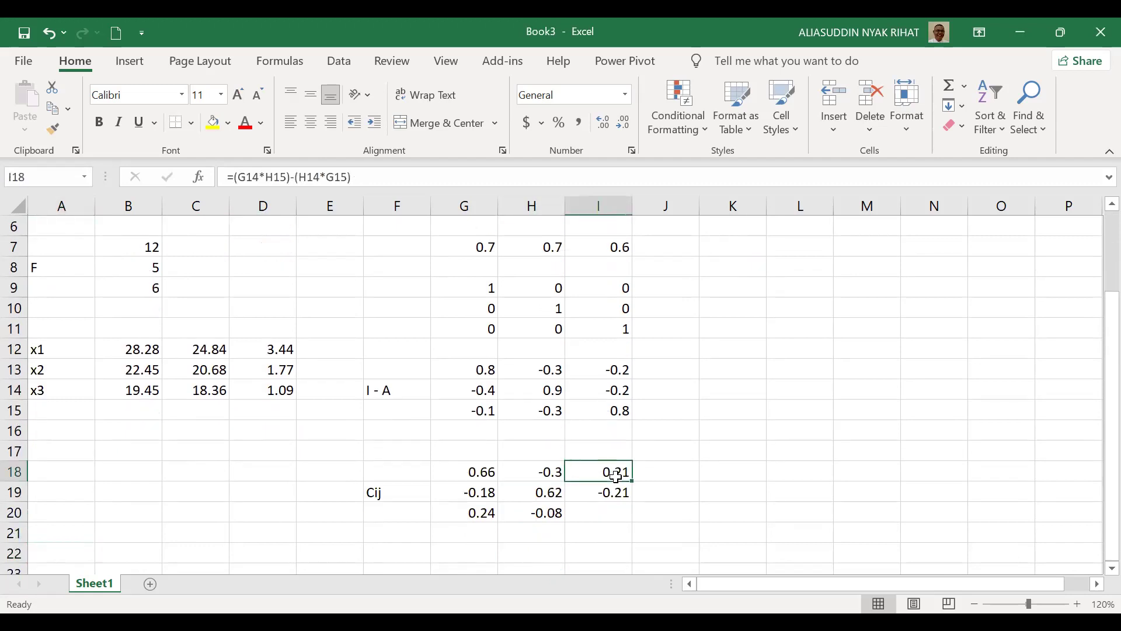
Correct the G19 cofactor formula to =((H13*I15)-(I13*H15))*-1 so that the whole difference is multiplied by -1
{"action": "left_click", "coordinate": [480, 496]}
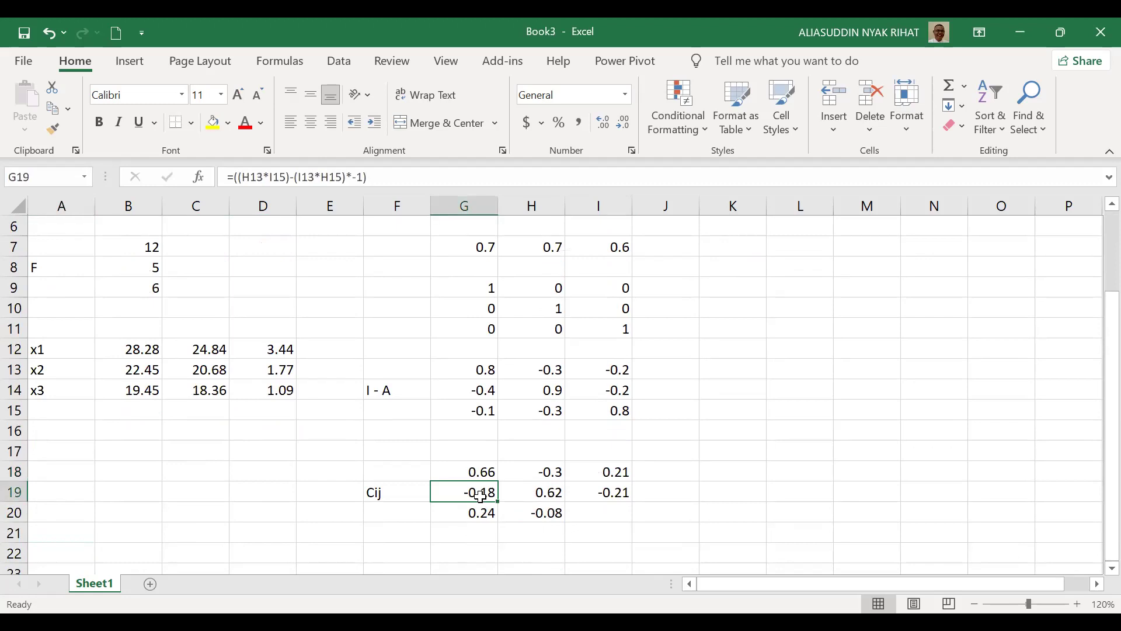
{"action": "key", "text": "F2"}
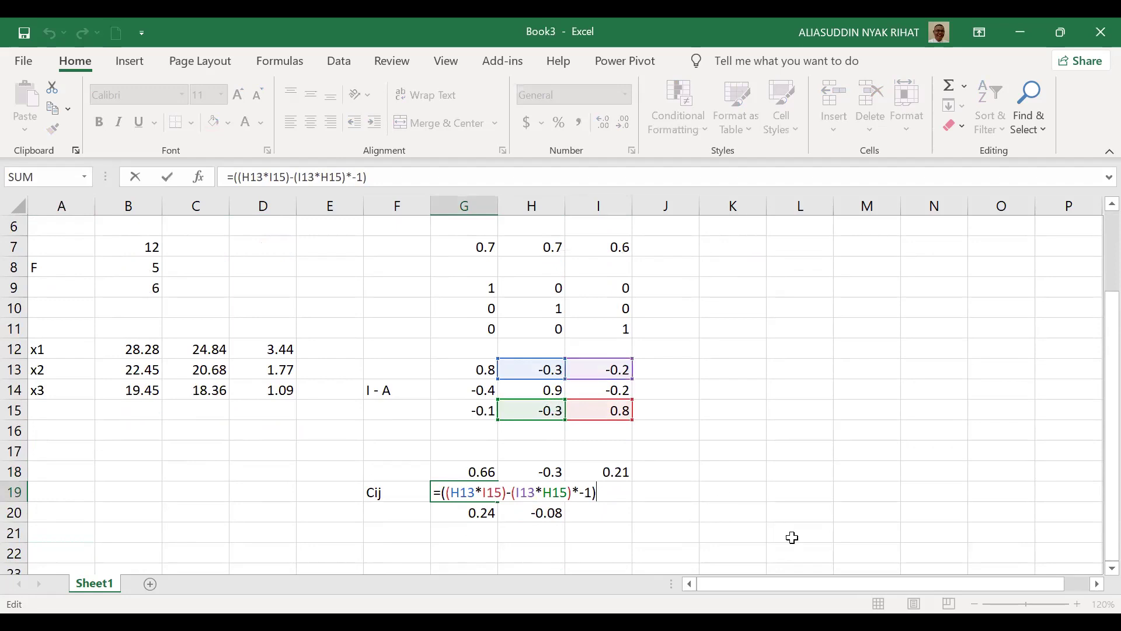
{"action": "key", "text": "BackSpace"}
{"action": "key", "text": "Left"}
{"action": "key", "text": "Left"}
{"action": "type", "text": ")"}
{"action": "key", "text": "Left"}
{"action": "key", "text": "Left"}
{"action": "key", "text": "Left"}
{"action": "key", "text": "Left"}
{"action": "key", "text": "Left"}
{"action": "key", "text": "Left"}
{"action": "key", "text": "Left"}
{"action": "key", "text": "Left"}
{"action": "key", "text": "Left"}
{"action": "key", "text": "Left"}
{"action": "key", "text": "Left"}
{"action": "key", "text": "Left"}
{"action": "key", "text": "Left"}
{"action": "key", "text": "Left"}
{"action": "key", "text": "Left"}
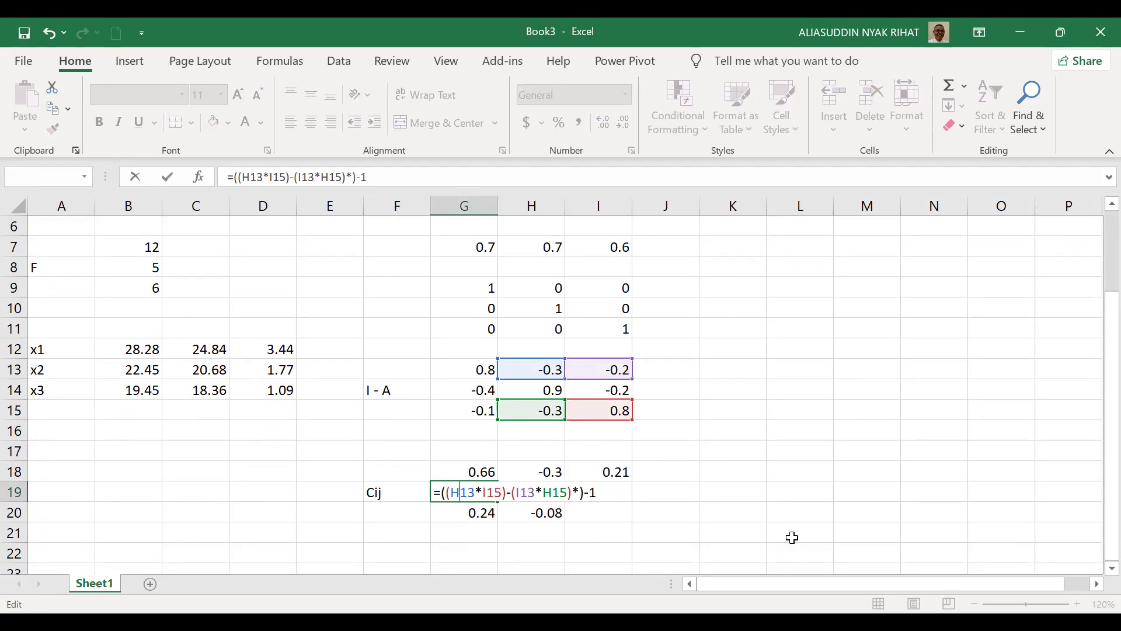
{"action": "key", "text": "Right"}
{"action": "key", "text": "Right"}
{"action": "key", "text": "Right"}
{"action": "key", "text": "Right"}
{"action": "key", "text": "Right"}
{"action": "key", "text": "Right"}
{"action": "key", "text": "Right"}
{"action": "key", "text": "Right"}
{"action": "key", "text": "Right"}
{"action": "key", "text": "Right"}
{"action": "key", "text": "Right"}
{"action": "key", "text": "Right"}
{"action": "key", "text": "Right"}
{"action": "key", "text": "Right"}
{"action": "key", "text": "Right"}
{"action": "key", "text": "Right"}
{"action": "key", "text": "Right"}
{"action": "key", "text": "Right"}
{"action": "key", "text": "BackSpace"}
{"action": "key", "text": "Right"}
{"action": "type", "text": "*"}
{"action": "key", "text": "Return"}
{"action": "key", "text": "Up"}
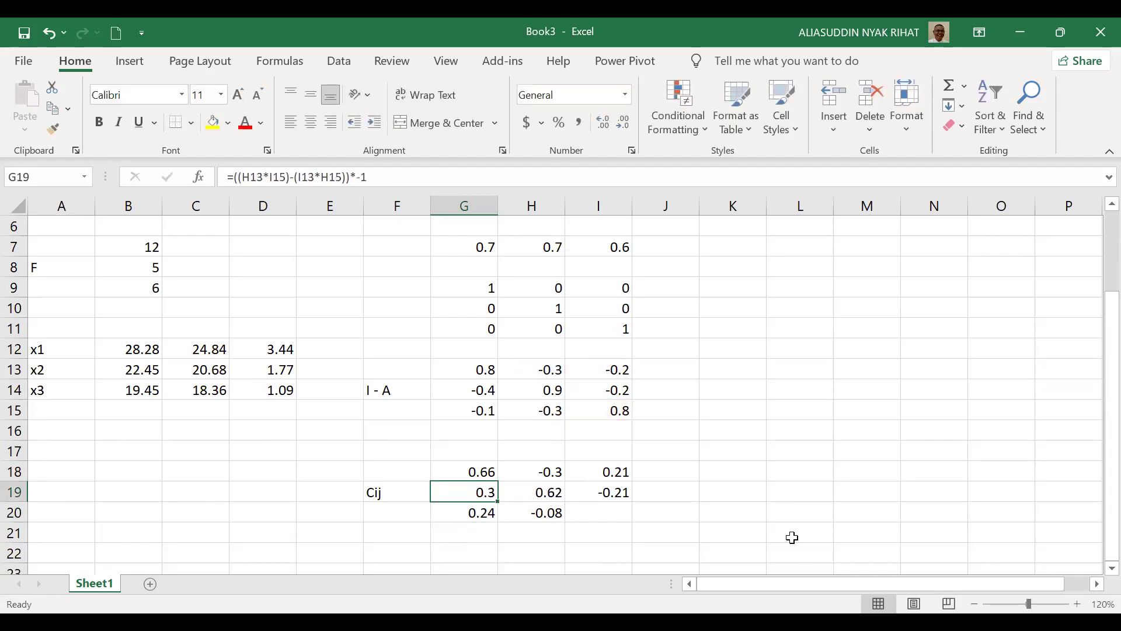
Copy the matrix in B3:D5 to L18:N20, alongside the Cij cofactors, for comparison
{"action": "key", "text": "Page_Up"}
{"action": "key", "text": "Left"}
{"action": "key", "text": "Left"}
{"action": "key", "text": "Left"}
{"action": "key", "text": "Left"}
{"action": "key", "text": "Left"}
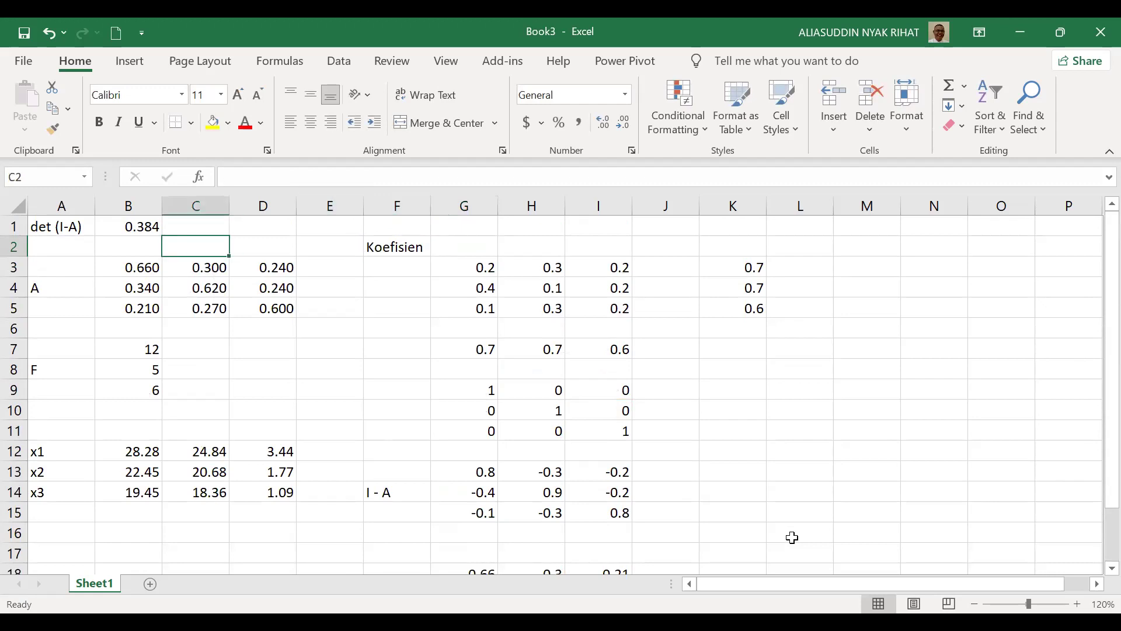
{"action": "key", "text": "Down"}
{"action": "key", "text": "shift+Right"}
{"action": "key", "text": "shift+Right"}
{"action": "key", "text": "shift+Down"}
{"action": "key", "text": "shift+Down"}
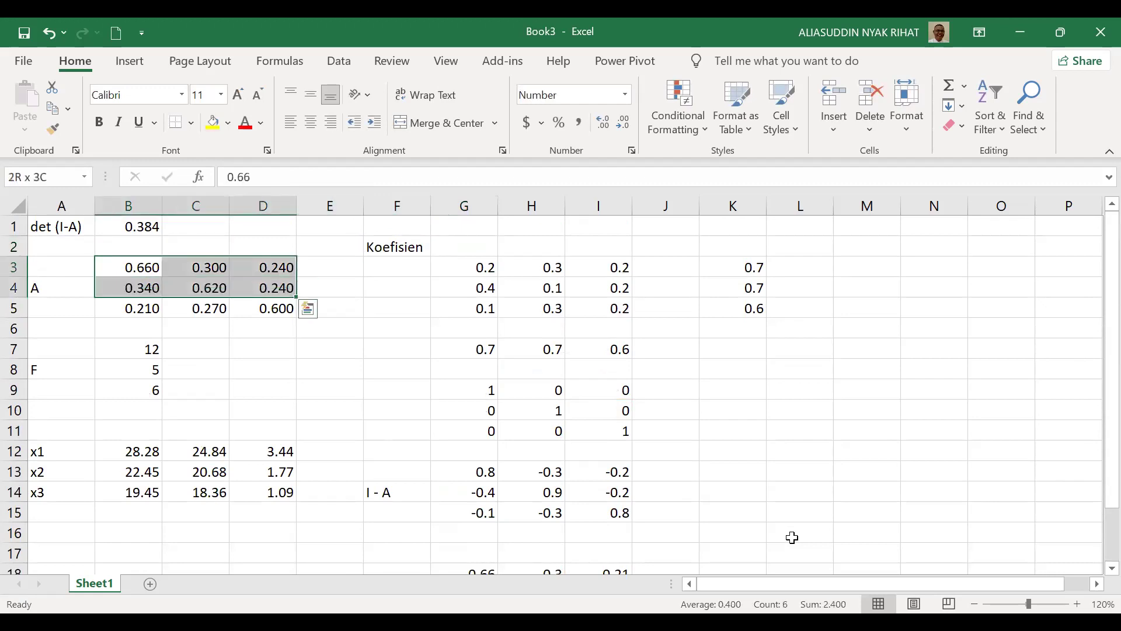
{"action": "key", "text": "ctrl+c"}
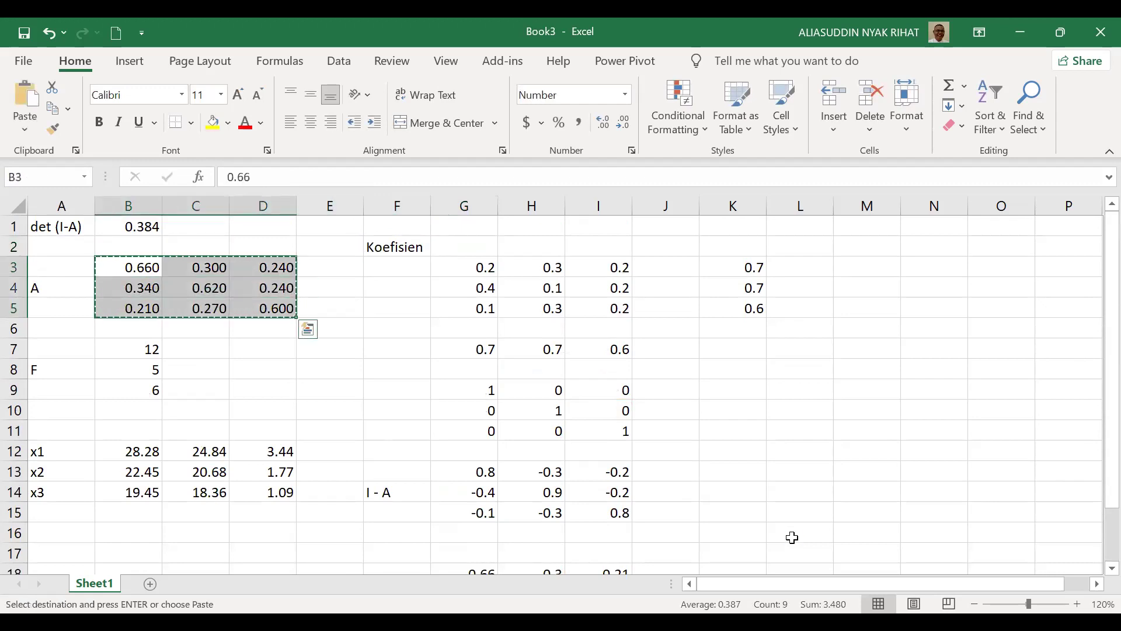
{"action": "key", "text": "ctrl+q"}
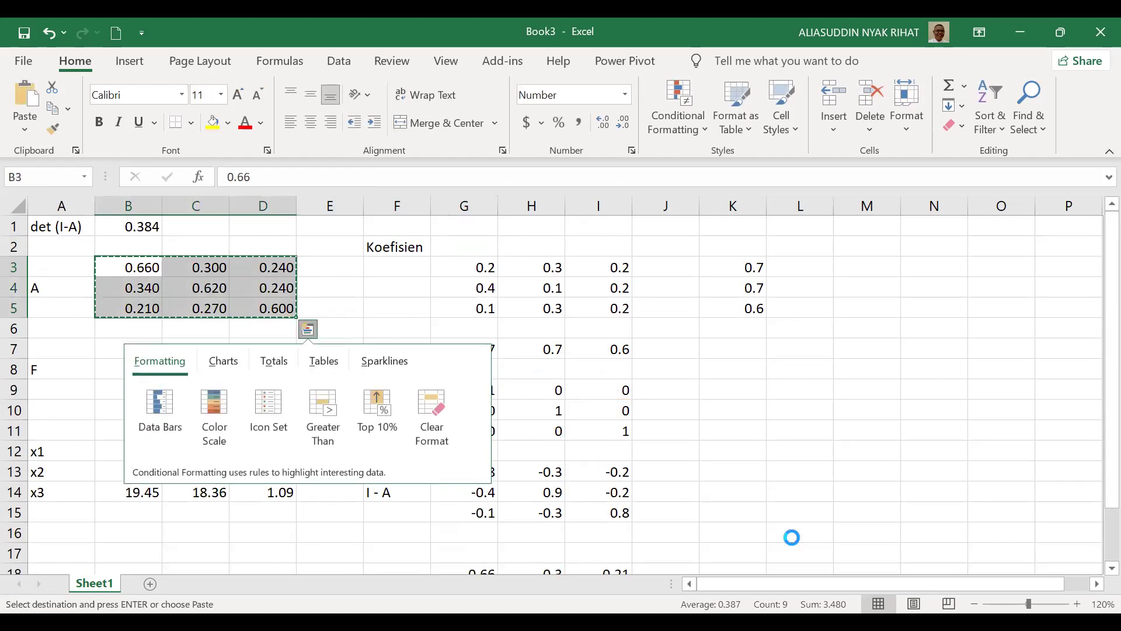
{"action": "key", "text": "Escape"}
{"action": "key", "text": "Down"}
{"action": "key", "text": "Down"}
{"action": "key", "text": "Down"}
{"action": "key", "text": "Down"}
{"action": "key", "text": "Down"}
{"action": "key", "text": "Down"}
{"action": "key", "text": "Down"}
{"action": "key", "text": "Down"}
{"action": "key", "text": "Down"}
{"action": "key", "text": "Down"}
{"action": "key", "text": "Down"}
{"action": "key", "text": "Down"}
{"action": "key", "text": "Down"}
{"action": "key", "text": "Down"}
{"action": "key", "text": "Down"}
{"action": "key", "text": "Down"}
{"action": "key", "text": "Down"}
{"action": "key", "text": "Down"}
{"action": "key", "text": "Down"}
{"action": "key", "text": "Right"}
{"action": "key", "text": "Right"}
{"action": "key", "text": "Right"}
{"action": "left_click", "coordinate": [792, 537]}
{"action": "key", "text": "Up"}
{"action": "key", "text": "Up"}
{"action": "key", "text": "Up"}
{"action": "key", "text": "Up"}
{"action": "key", "text": "Down"}
{"action": "key", "text": "ctrl+v"}
{"action": "key", "text": "Down"}
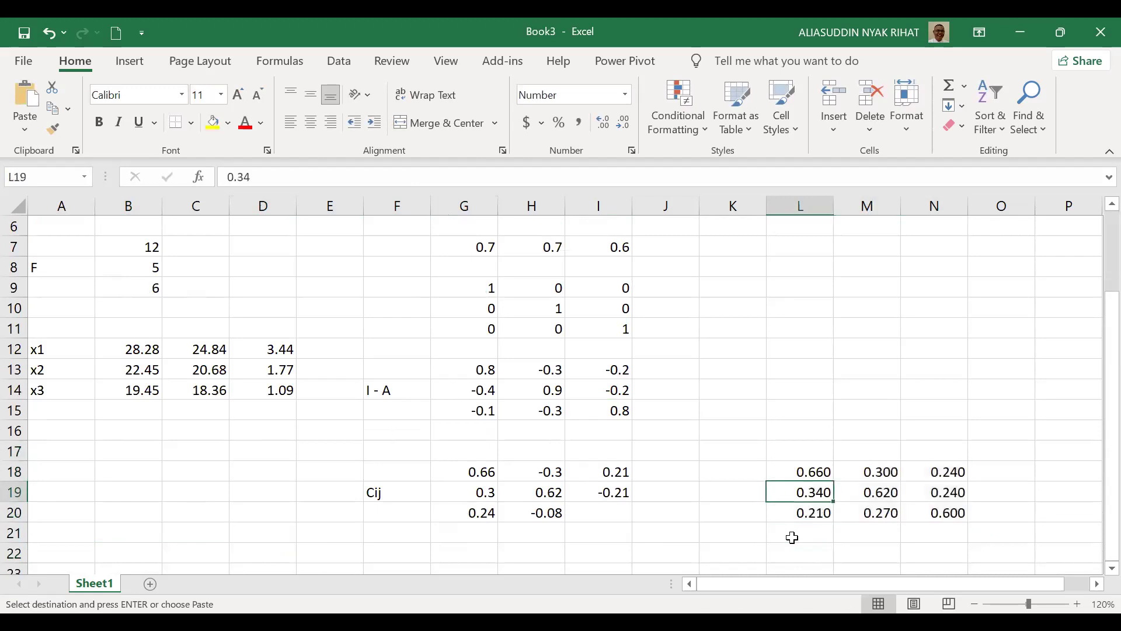
Compare the Cij cofactors with the copied matrix in L18:N20 and inspect the formulas in rows 18 to 20
{"action": "key", "text": "Left"}
{"action": "key", "text": "Left"}
{"action": "key", "text": "Left"}
{"action": "key", "text": "Left"}
{"action": "key", "text": "Up"}
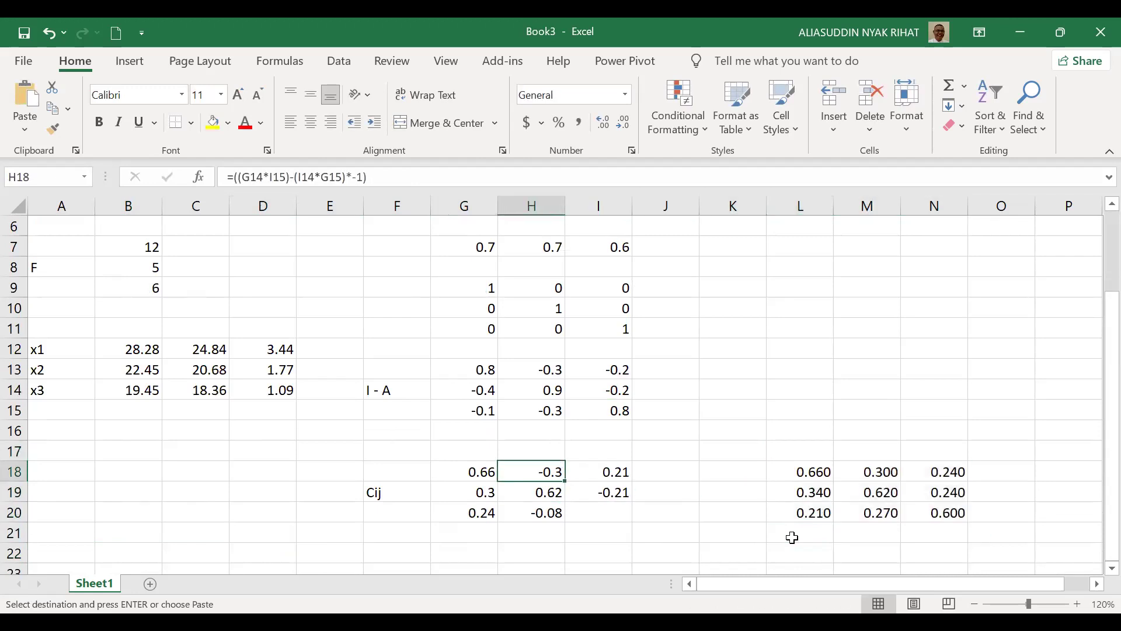
{"action": "key", "text": "Left"}
{"action": "key", "text": "Right"}
{"action": "key", "text": "Right"}
{"action": "key", "text": "Right"}
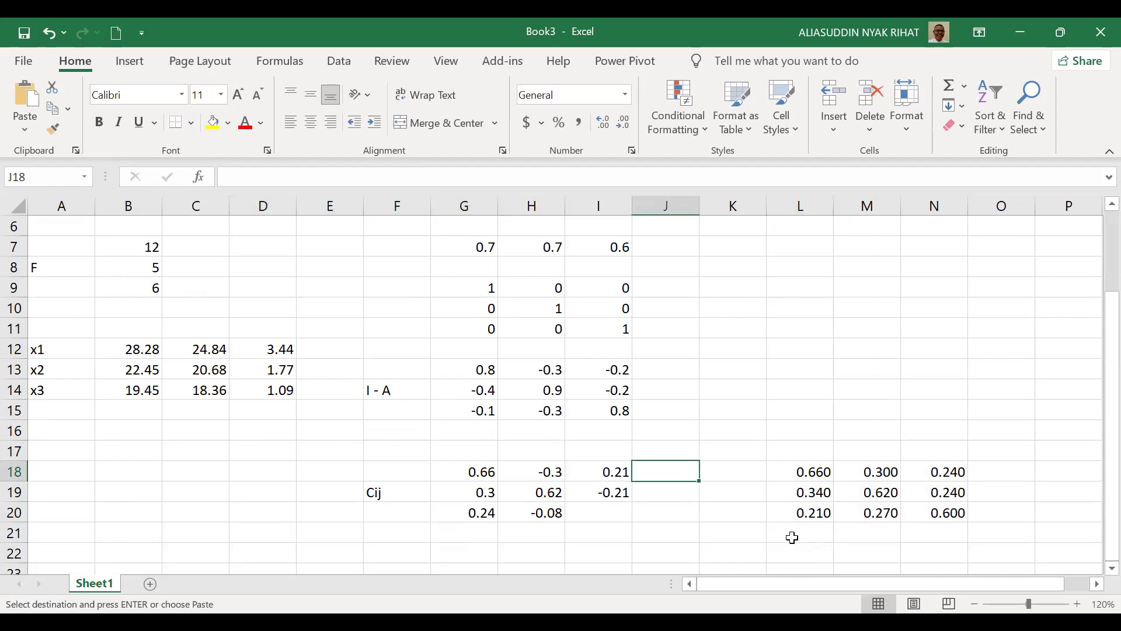
{"action": "key", "text": "Left"}
{"action": "key", "text": "Left"}
{"action": "key", "text": "Down"}
{"action": "key", "text": "Left"}
{"action": "key", "text": "Up"}
{"action": "key", "text": "Down"}
{"action": "key", "text": "Down"}
{"action": "key", "text": "Right"}
{"action": "key", "text": "Right"}
{"action": "key", "text": "Up"}
{"action": "key", "text": "Left"}
{"action": "key", "text": "Left"}
{"action": "key", "text": "Right"}
{"action": "key", "text": "Right"}
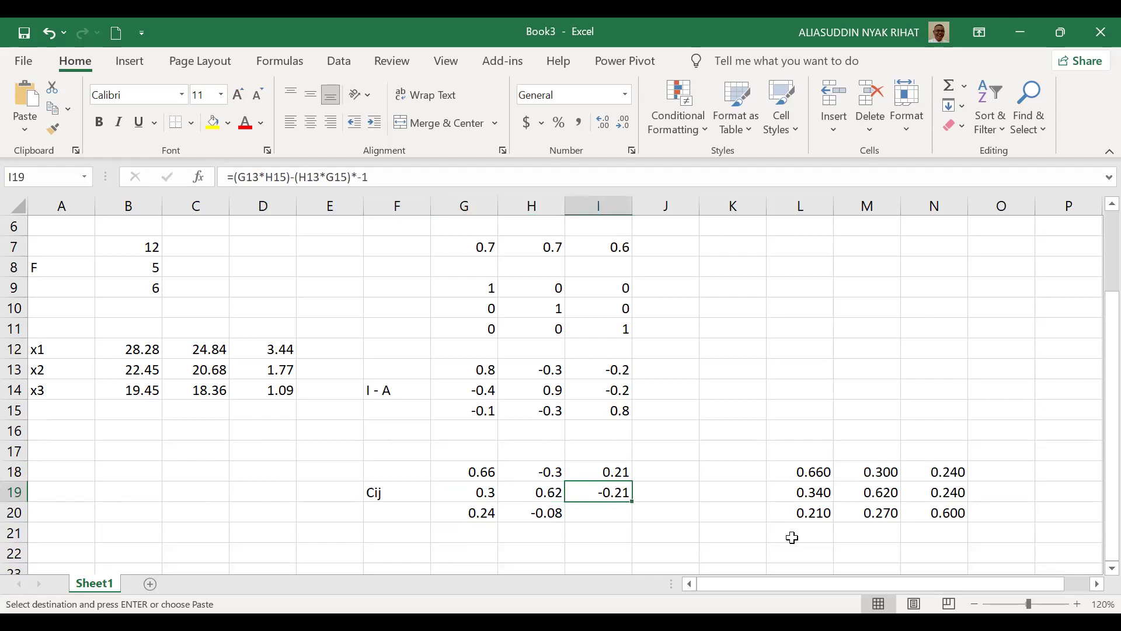
{"action": "key", "text": "Right"}
{"action": "key", "text": "Down"}
{"action": "key", "text": "Left"}
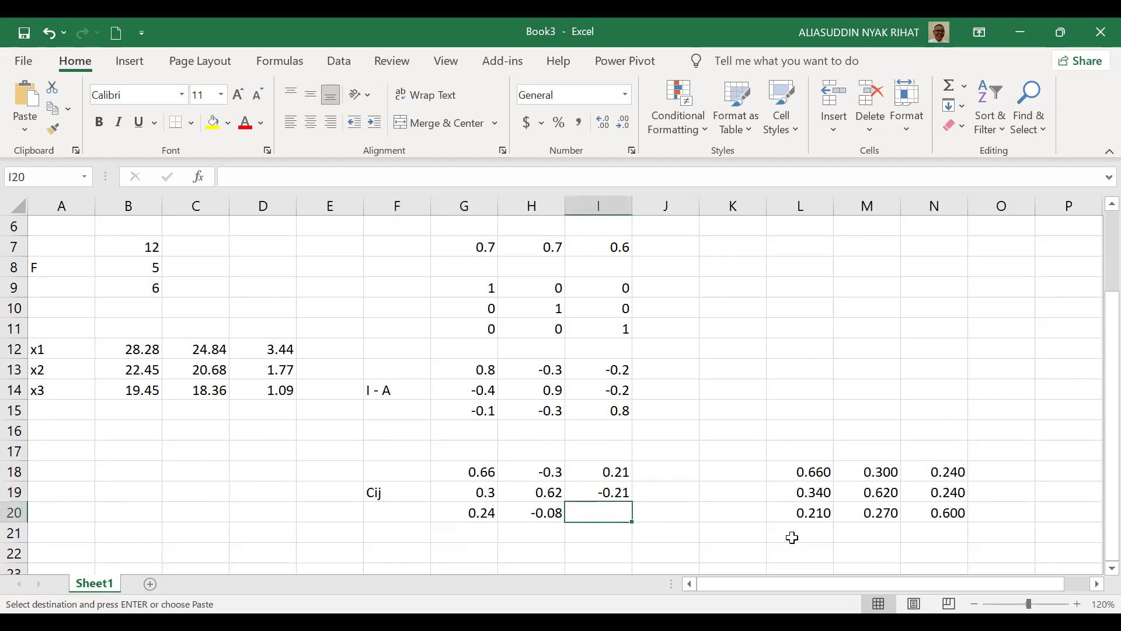
Correct the H20 cofactor formula to =((G13*I14)-(I13*G14))*-1 so that the whole difference is multiplied by -1
{"action": "key", "text": "Left"}
{"action": "key", "text": "F2"}
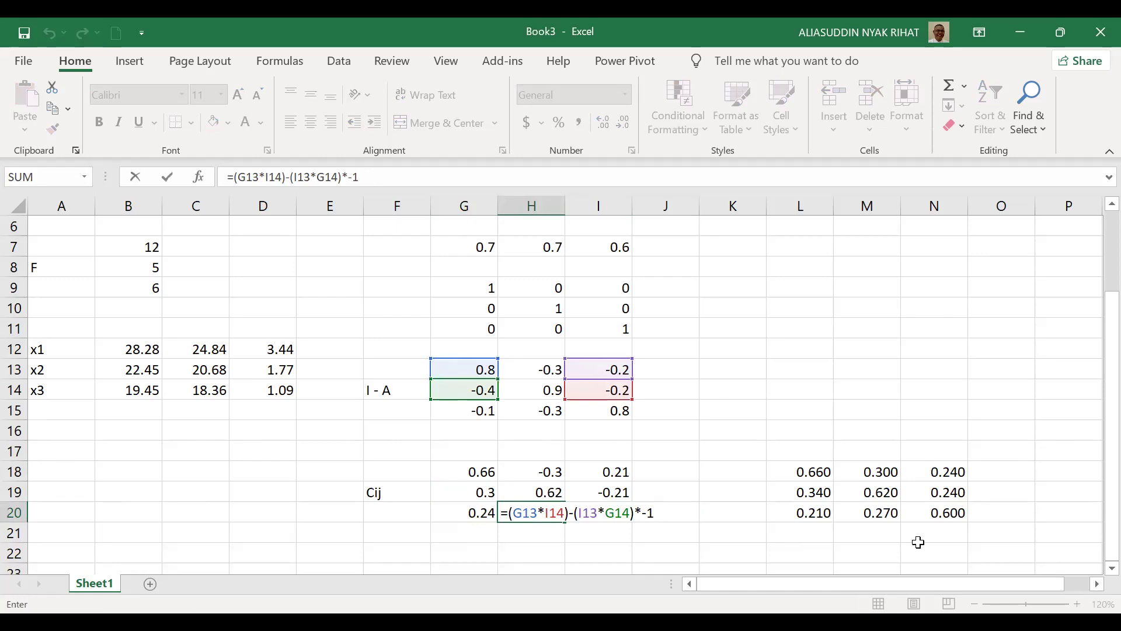
{"action": "key", "text": "shift+Tab"}
{"action": "key", "text": "shift+Tab"}
{"action": "key", "text": "Right"}
{"action": "key", "text": "Right"}
{"action": "key", "text": "F2"}
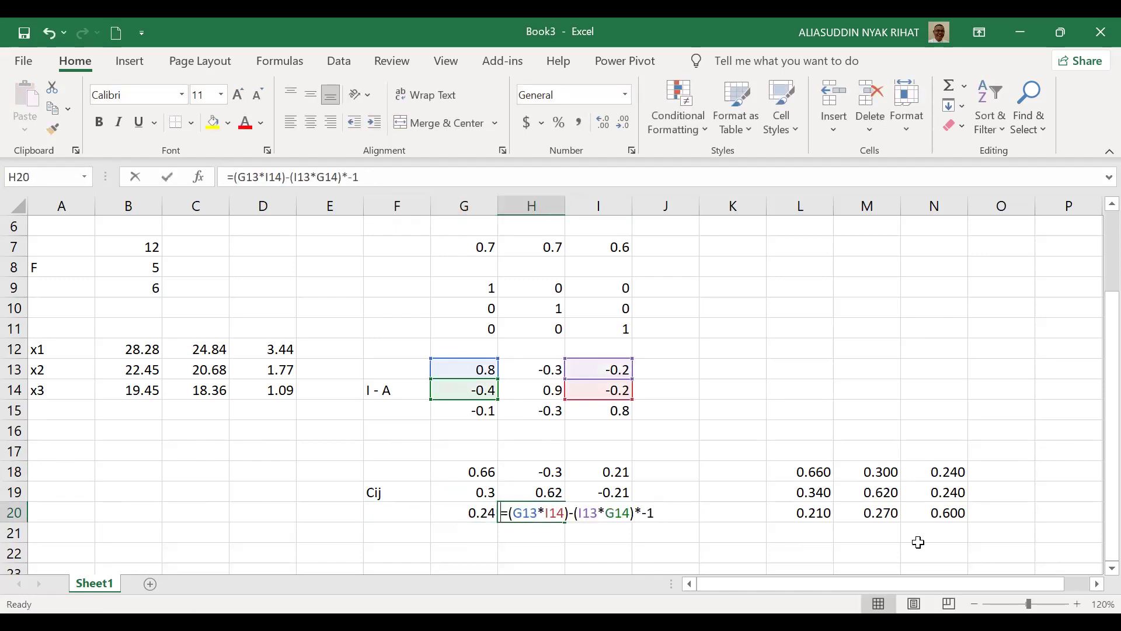
{"action": "key", "text": "Left"}
{"action": "key", "text": "Left"}
{"action": "key", "text": "Left"}
{"action": "type", "text": ")"}
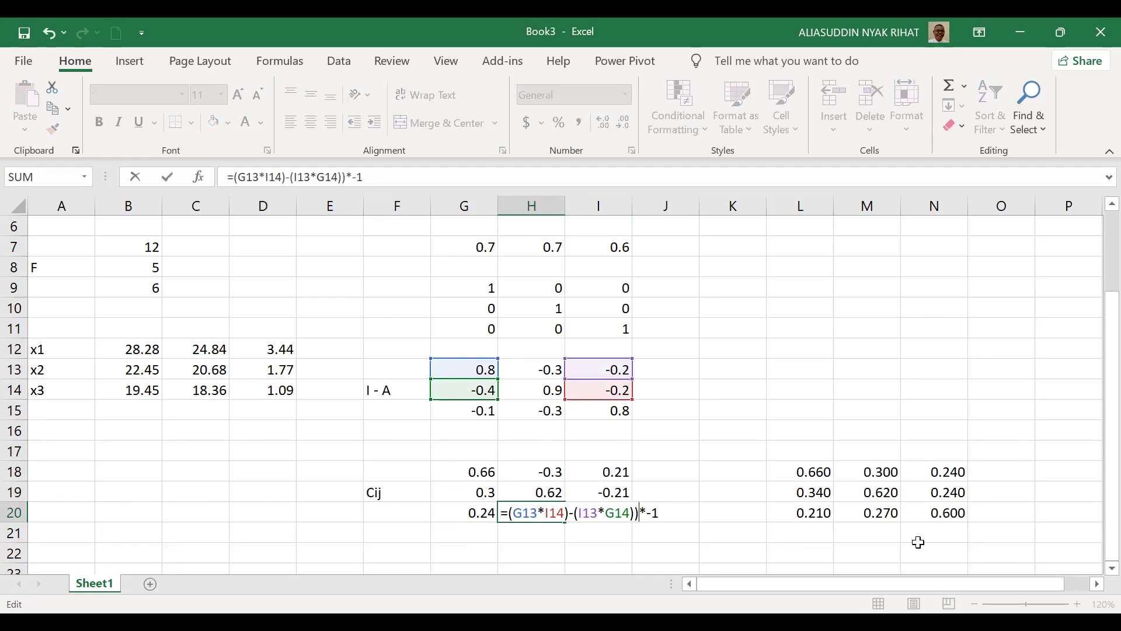
{"action": "key", "text": "Left"}
{"action": "key", "text": "Left"}
{"action": "key", "text": "Left"}
{"action": "key", "text": "Left"}
{"action": "key", "text": "Left"}
{"action": "key", "text": "Left"}
{"action": "key", "text": "Left"}
{"action": "key", "text": "Left"}
{"action": "key", "text": "Left"}
{"action": "key", "text": "Left"}
{"action": "key", "text": "Left"}
{"action": "key", "text": "Left"}
{"action": "key", "text": "Left"}
{"action": "key", "text": "Left"}
{"action": "key", "text": "Left"}
{"action": "key", "text": "Left"}
{"action": "key", "text": "Left"}
{"action": "type", "text": "("}
{"action": "key", "text": "Return"}
{"action": "key", "text": "Up"}
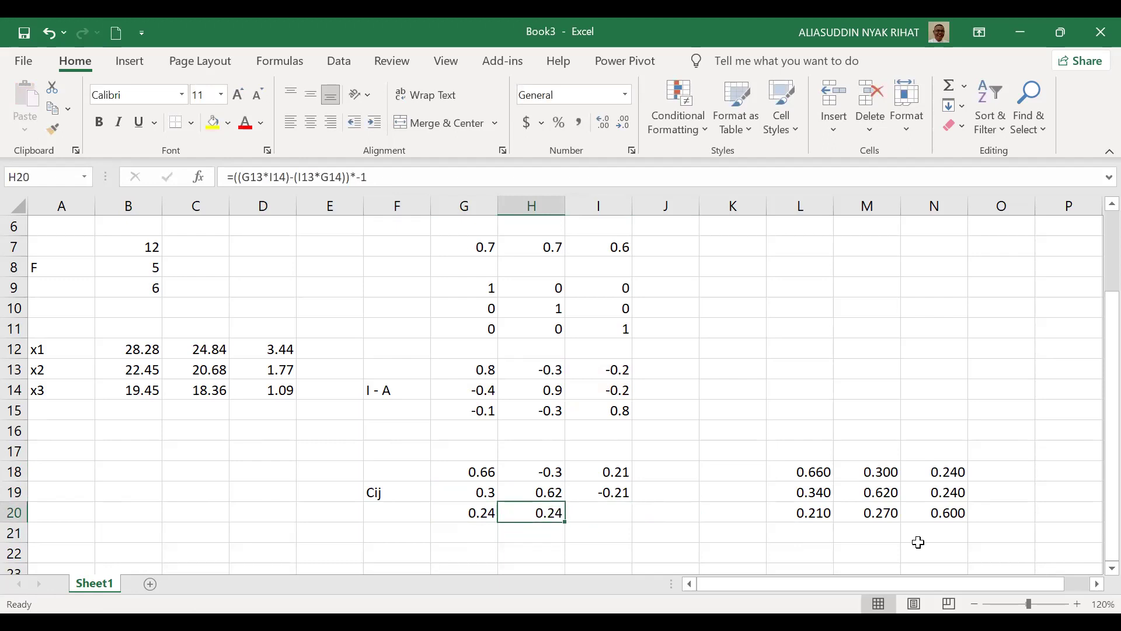
Calculate the last cofactor of the third row in I20 with =(G13*H14)-(H13*G14)
{"action": "key", "text": "Right"}
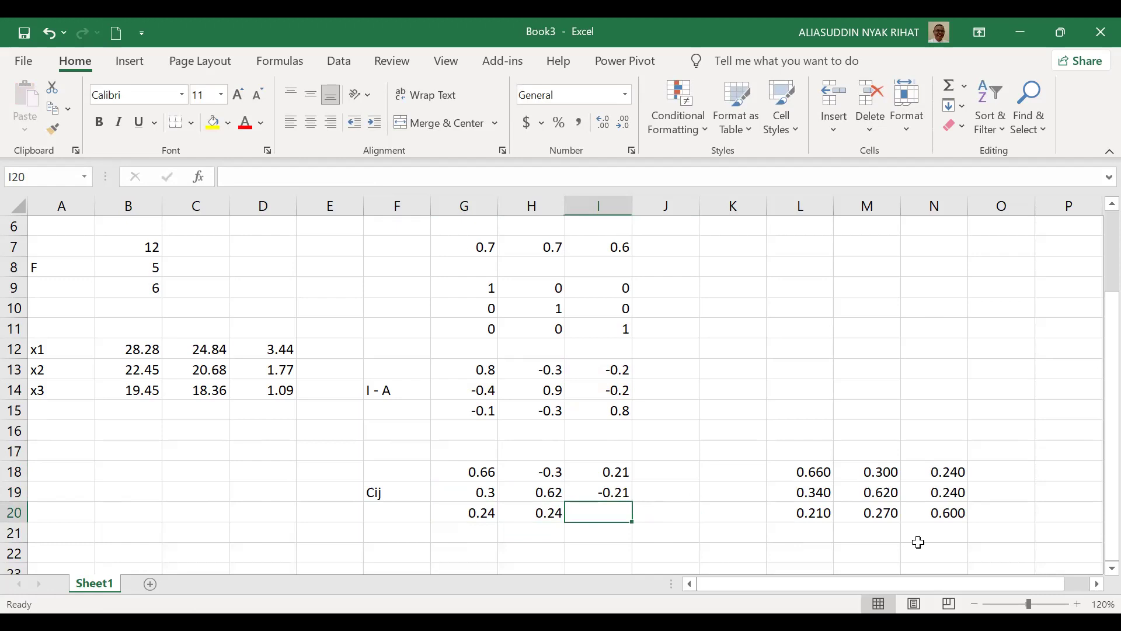
{"action": "key", "text": "Left"}
{"action": "key", "text": "Right"}
{"action": "type", "text": "="}
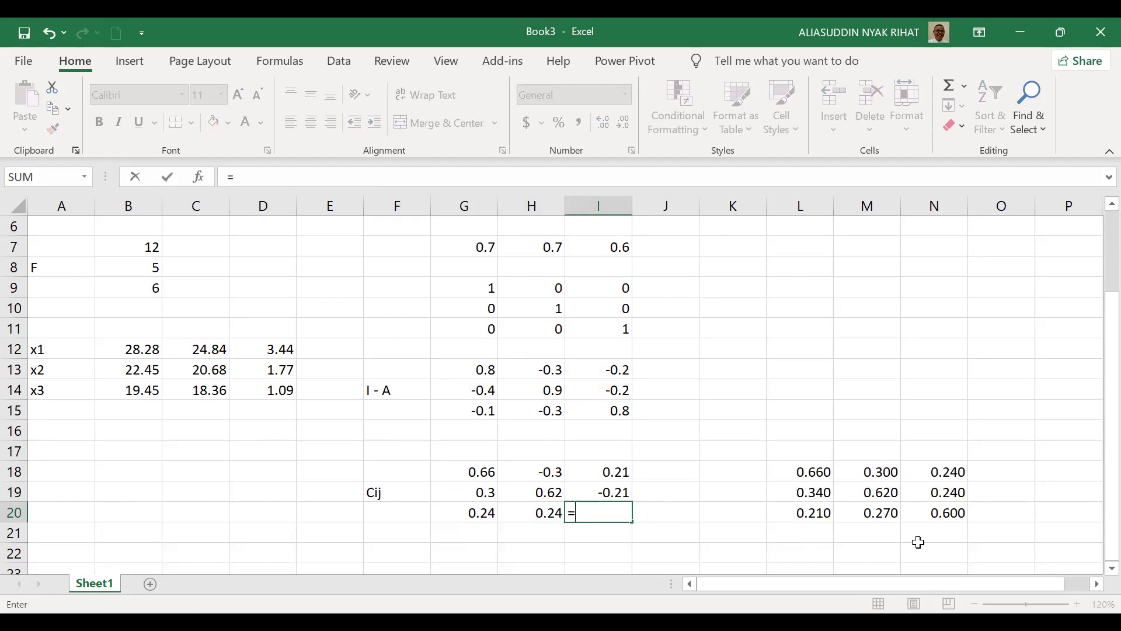
{"action": "type", "text": "("}
{"action": "left_click", "coordinate": [478, 370]}
{"action": "type", "text": "*"}
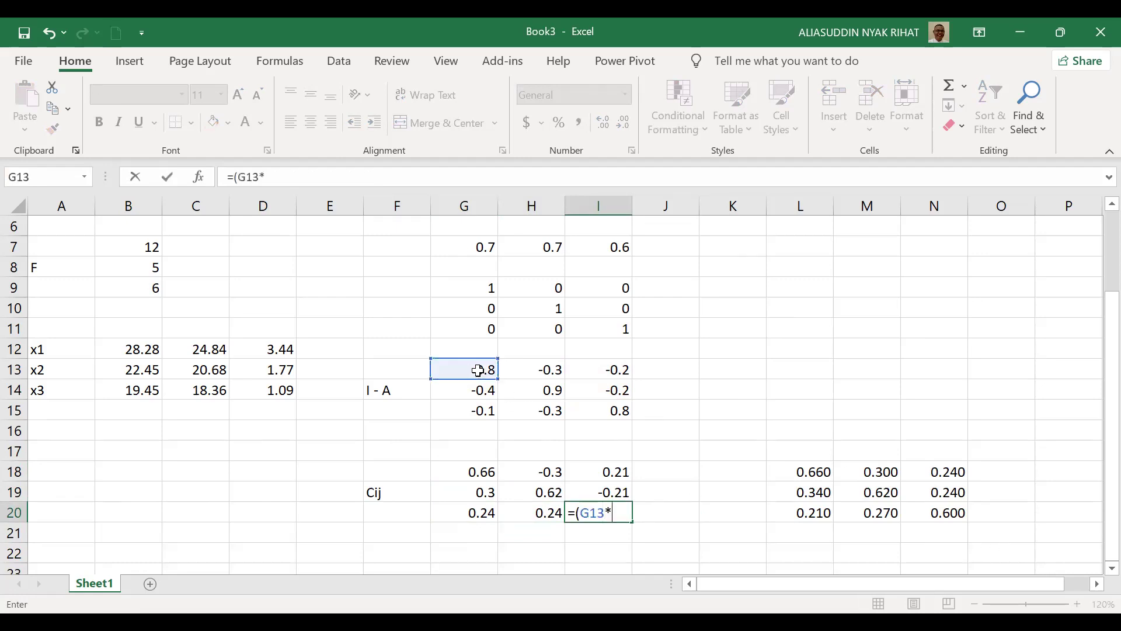
{"action": "left_click", "coordinate": [549, 389]}
{"action": "type", "text": ")-("}
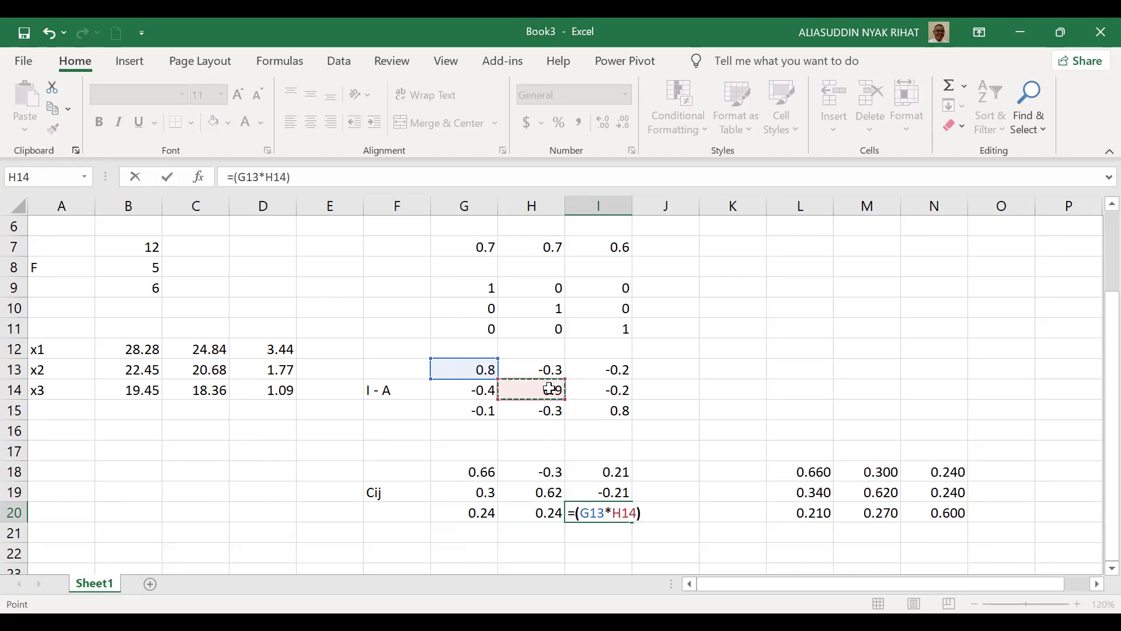
{"action": "left_click", "coordinate": [549, 369]}
{"action": "type", "text": "*"}
{"action": "left_click", "coordinate": [474, 393]}
{"action": "type", "text": ")"}
{"action": "key", "text": "Return"}
Format the Cij cofactor matrix in G18:I20 to show two decimal places
{"action": "key", "text": "Up"}
{"action": "key", "text": "Left"}
{"action": "key", "text": "Left"}
{"action": "key", "text": "Up"}
{"action": "key", "text": "Up"}
{"action": "key", "text": "shift+Right"}
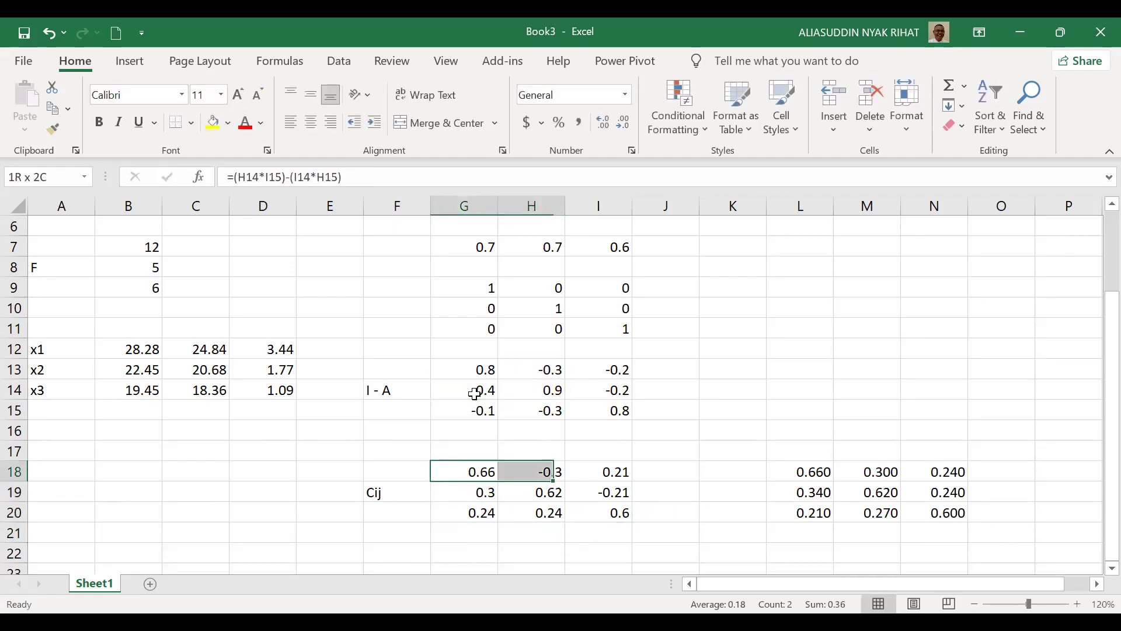
{"action": "key", "text": "shift+Right"}
{"action": "key", "text": "shift+Down"}
{"action": "key", "text": "shift+Down"}
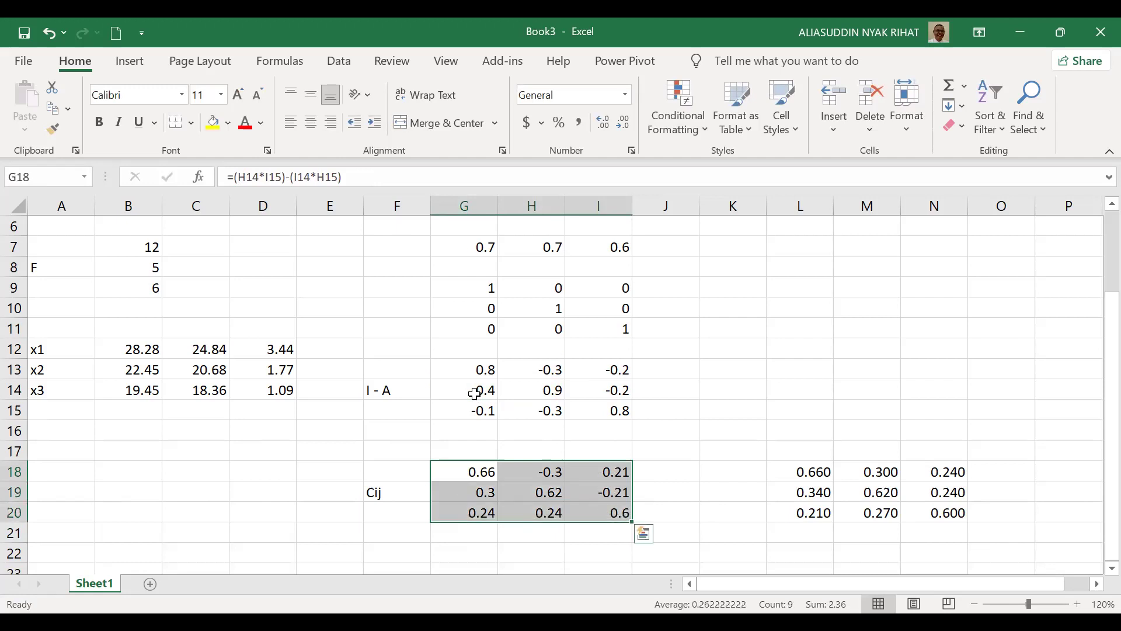
{"action": "left_click", "coordinate": [594, 119]}
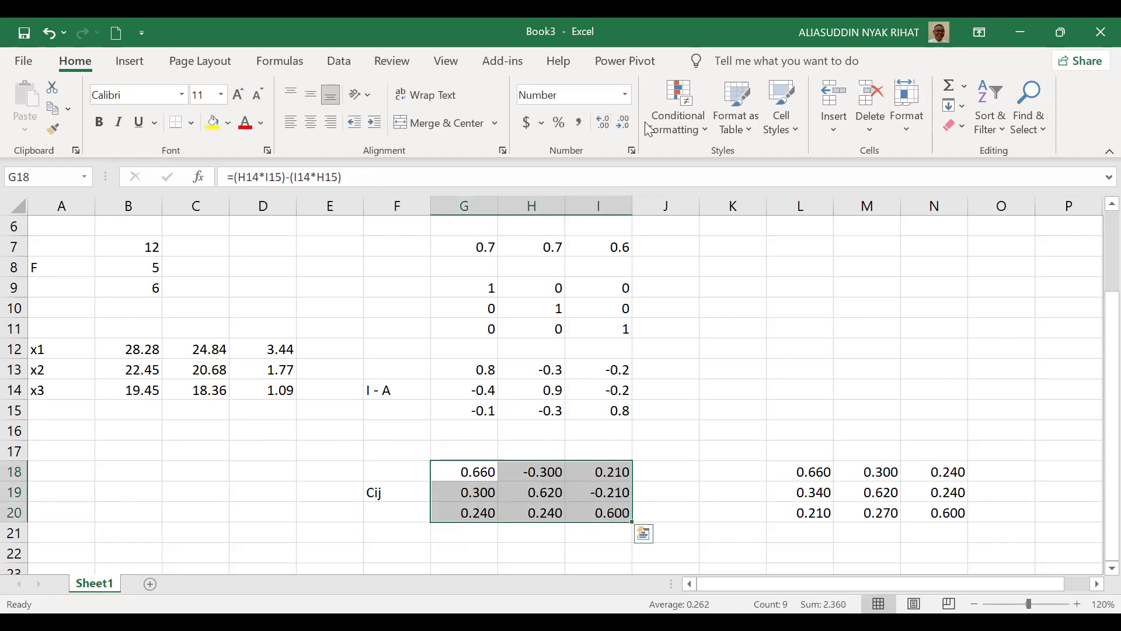
{"action": "left_click", "coordinate": [624, 120]}
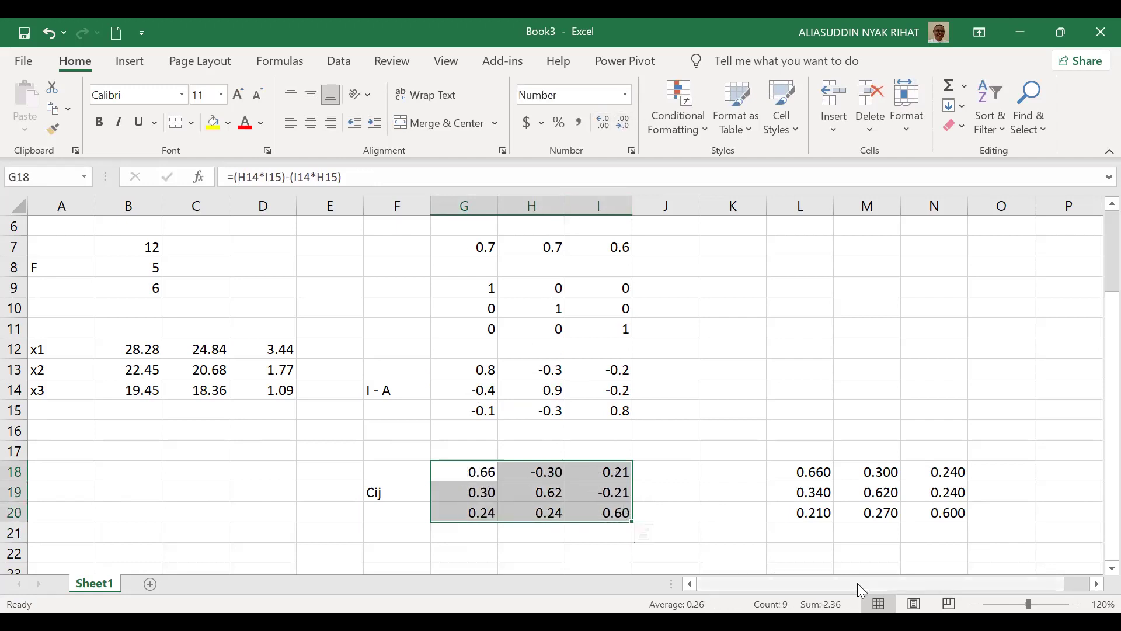
Enter the label Cji in F24 for the transposed cofactor matrix
{"action": "scroll", "coordinate": [415, 474], "scroll_direction": "down", "scroll_amount": 2}
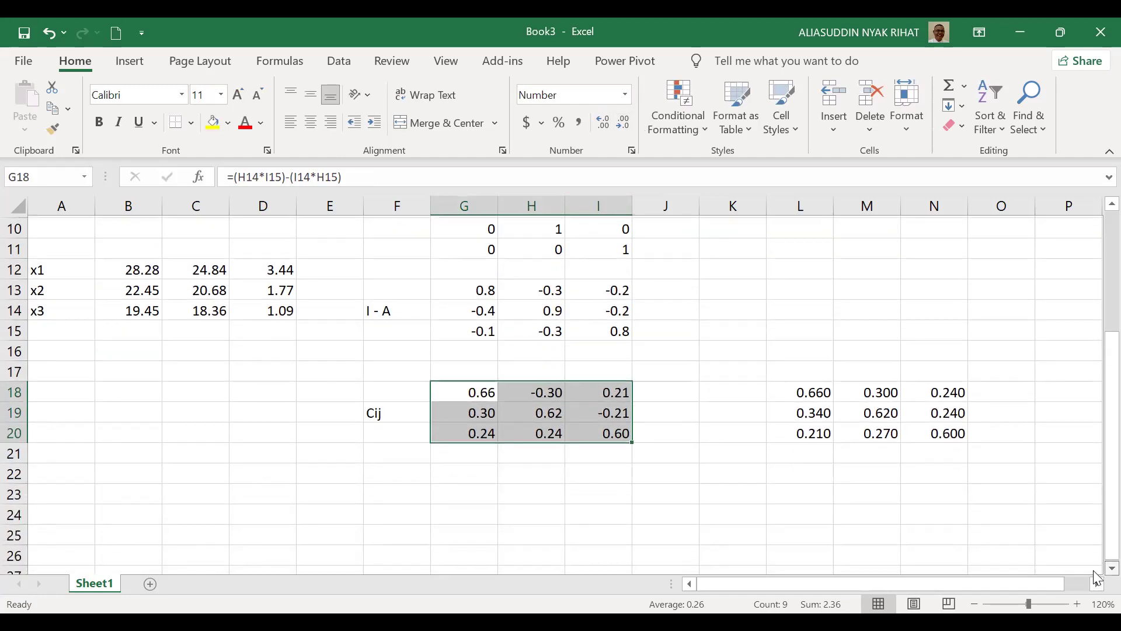
{"action": "left_click", "coordinate": [384, 485]}
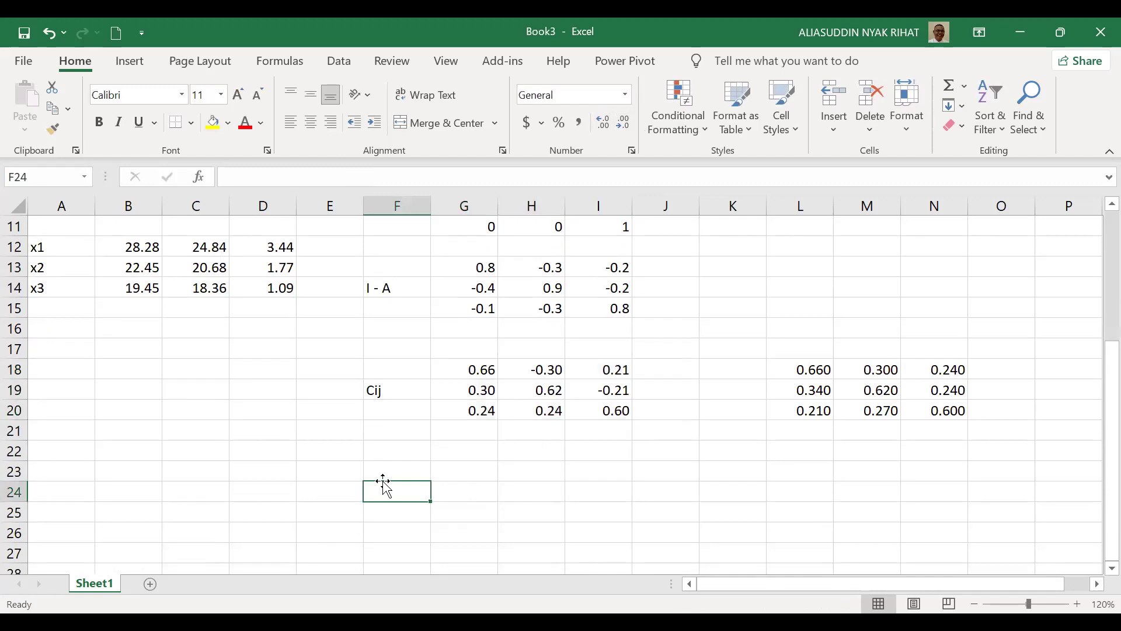
{"action": "type", "text": "Cji"}
{"action": "key", "text": "Tab"}
Paste the first Cij row, G18:I18, as transposed values into G23:G25 and format them to two decimal places
{"action": "key", "text": "Up"}
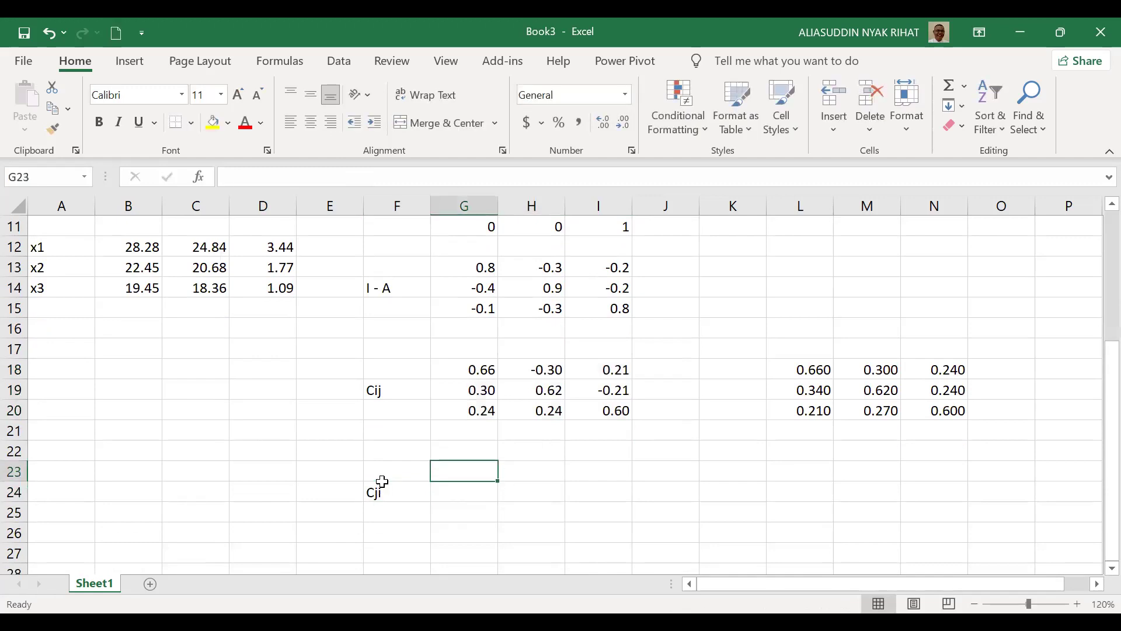
{"action": "key", "text": "Up"}
{"action": "key", "text": "Up"}
{"action": "key", "text": "Up"}
{"action": "key", "text": "Up"}
{"action": "key", "text": "Up"}
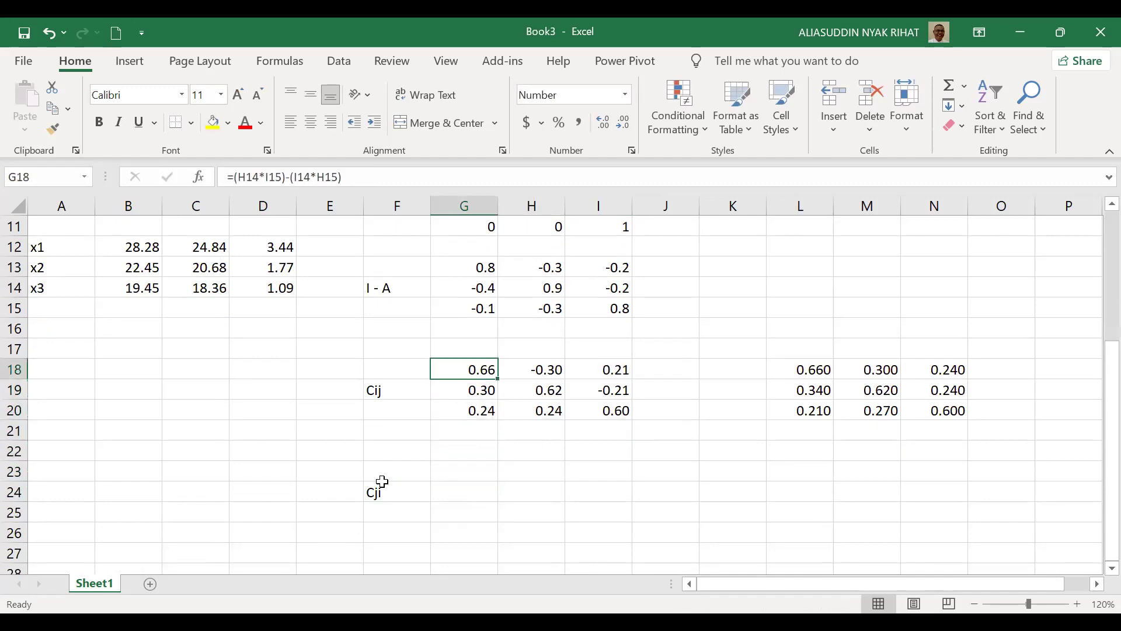
{"action": "key", "text": "shift+Right"}
{"action": "key", "text": "shift+Right"}
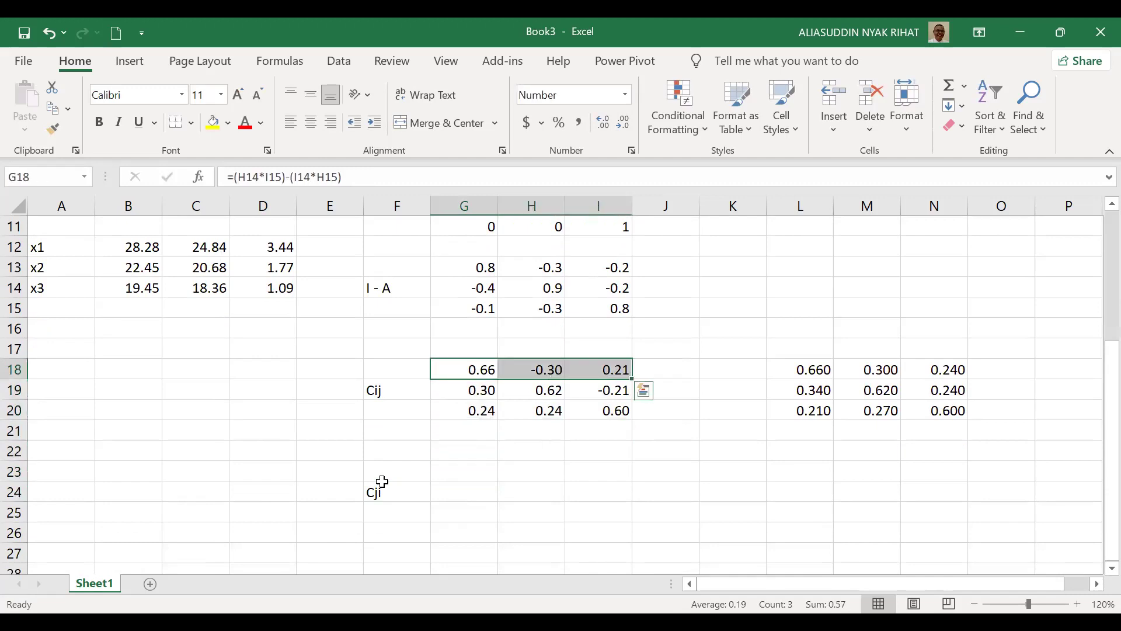
{"action": "key", "text": "ctrl+c"}
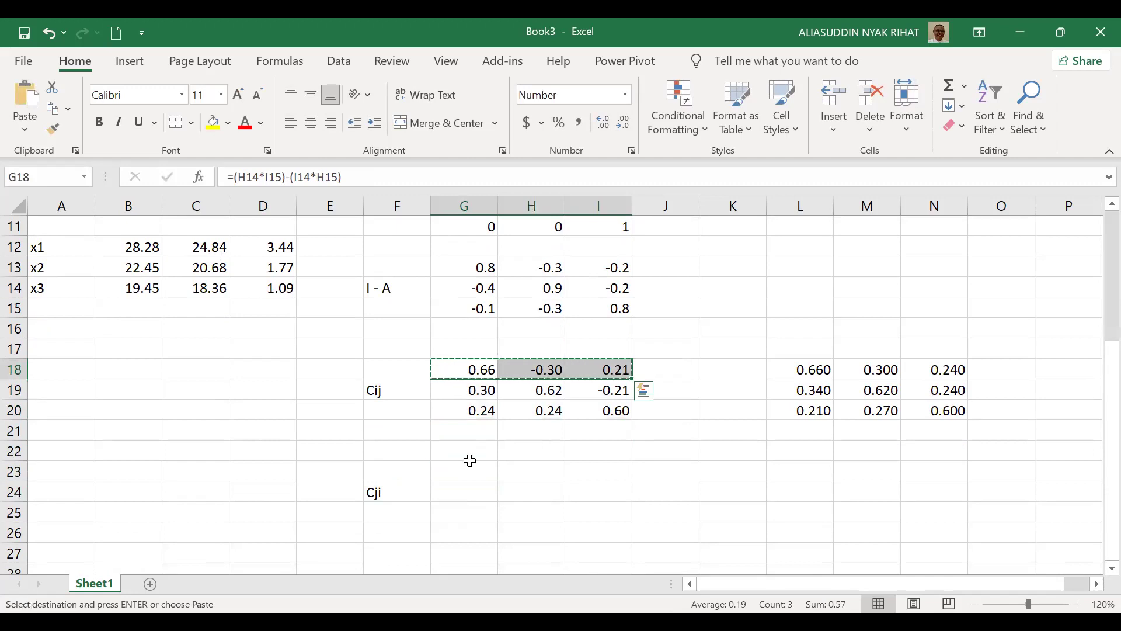
{"action": "left_click", "coordinate": [459, 468]}
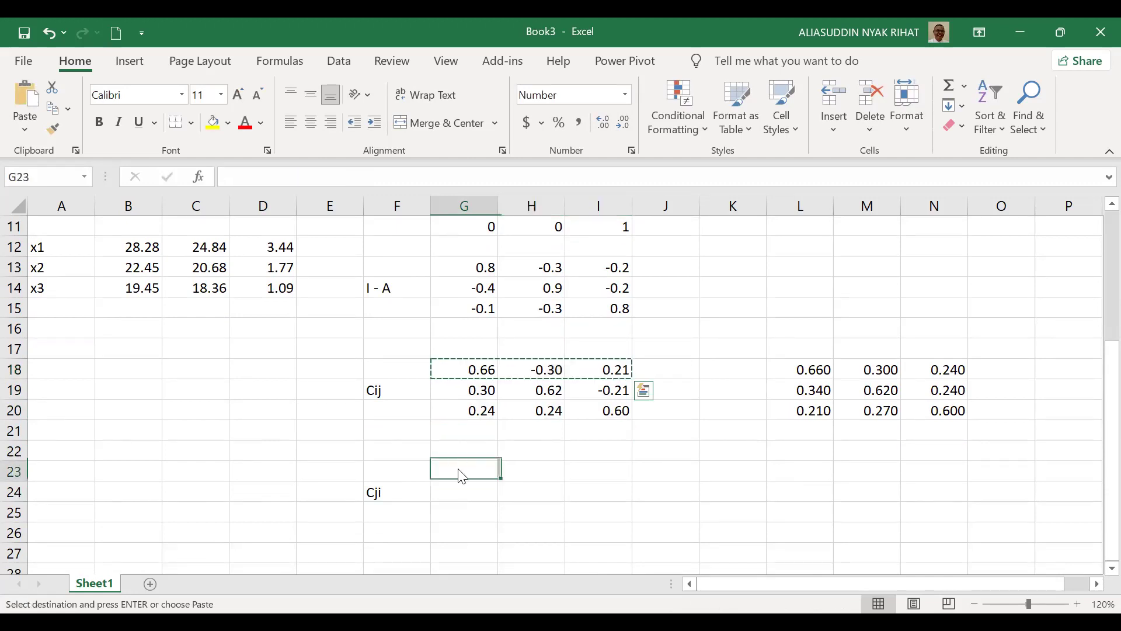
{"action": "right_click", "coordinate": [460, 470]}
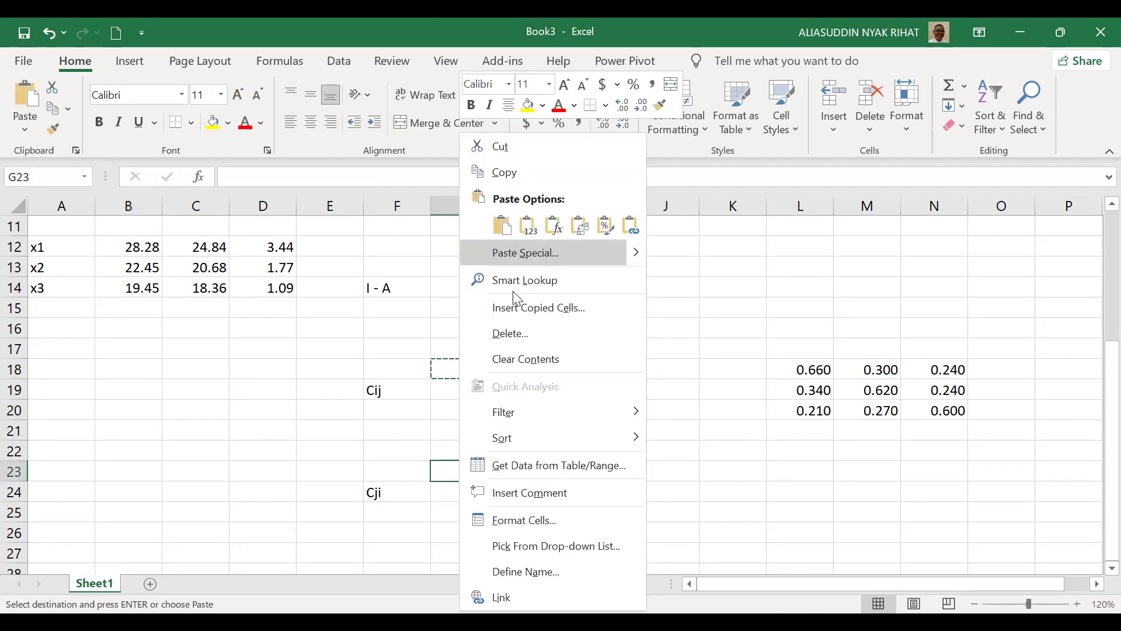
{"action": "left_click", "coordinate": [581, 348]}
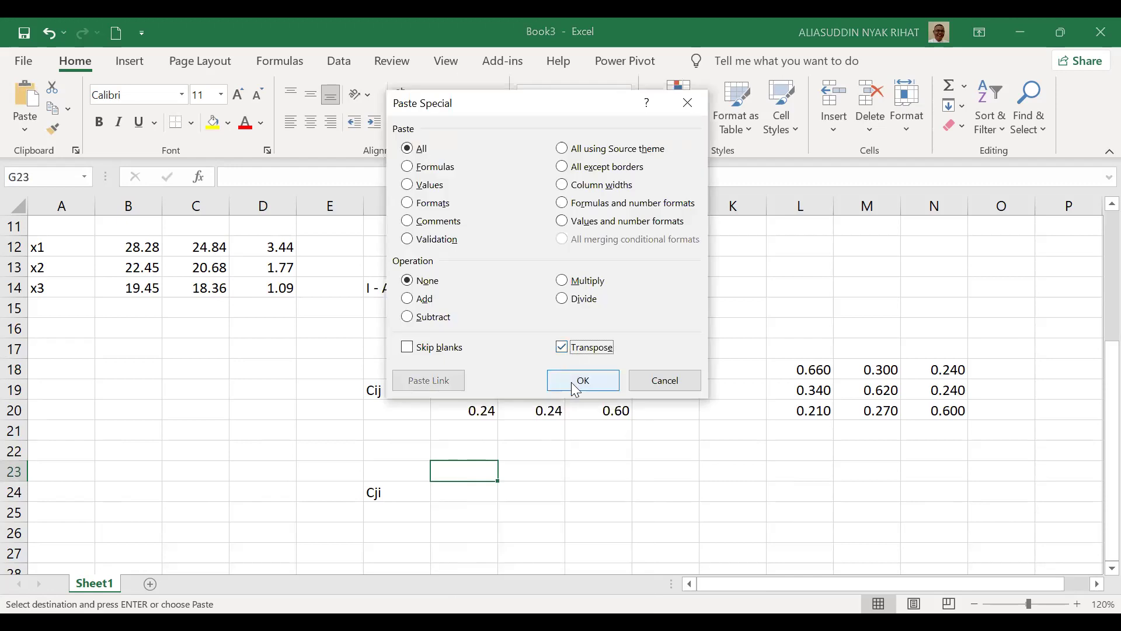
{"action": "left_click", "coordinate": [418, 192]}
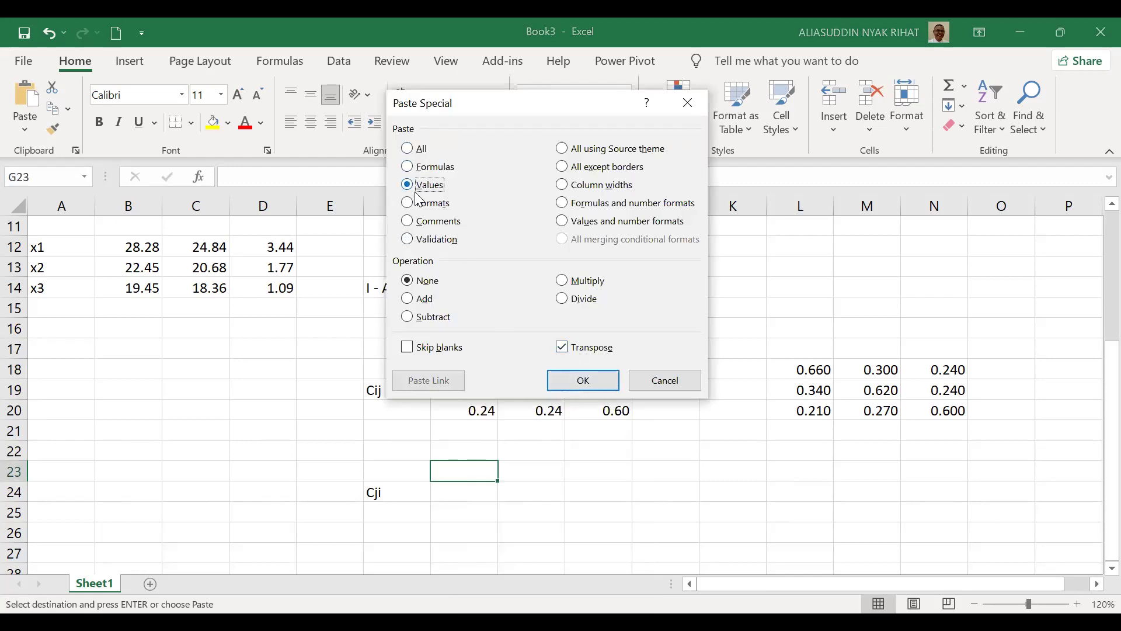
{"action": "left_click", "coordinate": [578, 381]}
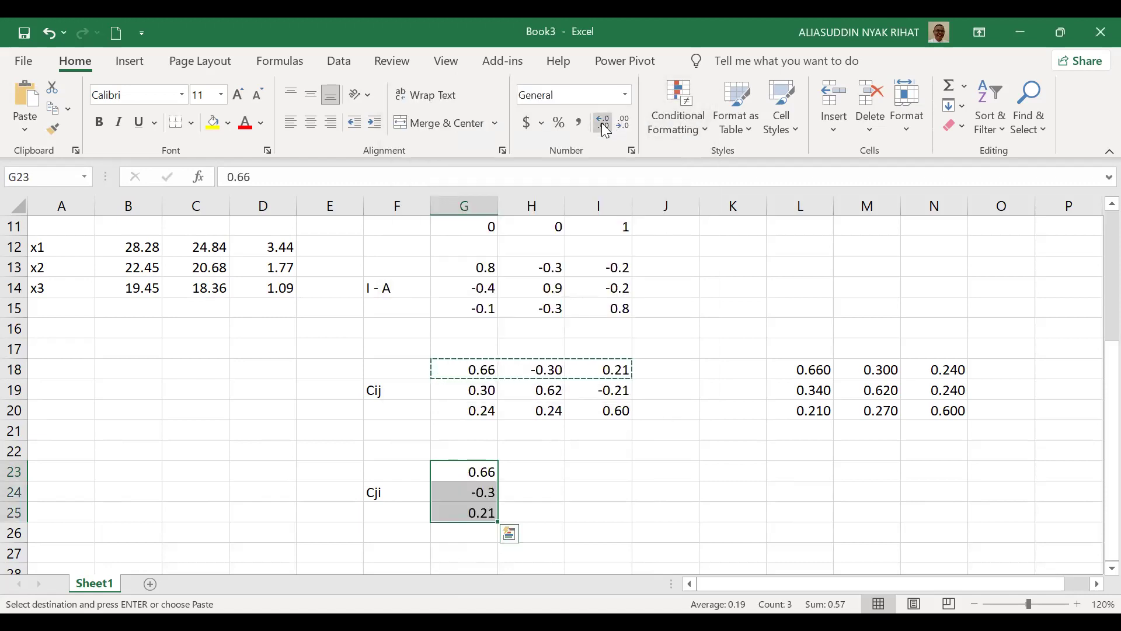
{"action": "left_click", "coordinate": [603, 124]}
{"action": "left_click", "coordinate": [620, 123]}
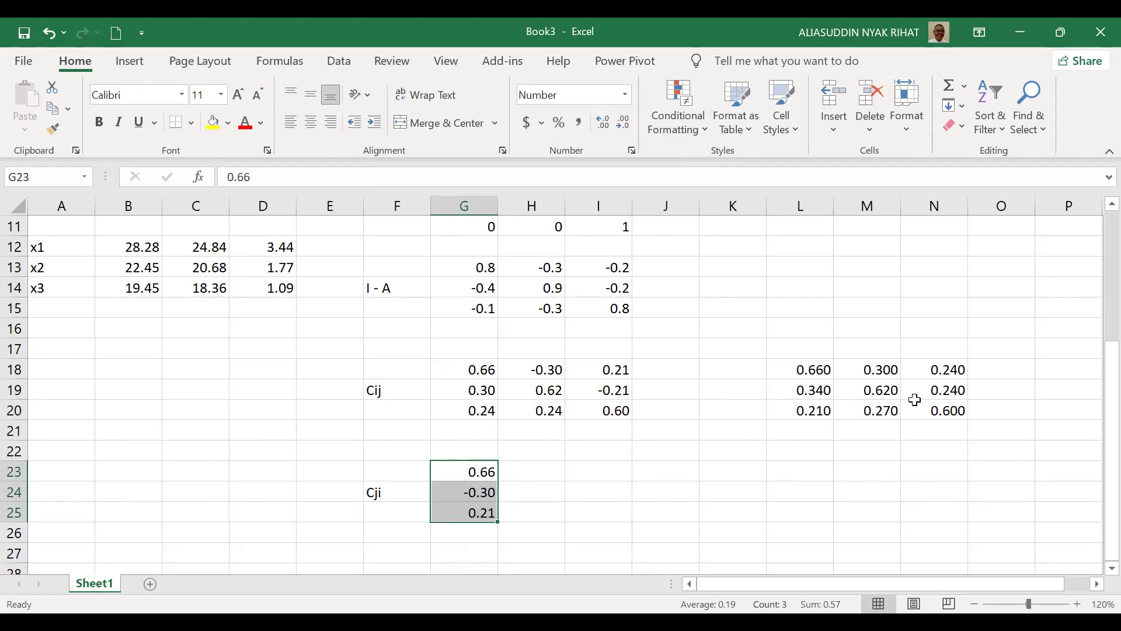
Paste the second Cij row, G19:I19, as transposed values into H23:H25
{"action": "left_click", "coordinate": [479, 390]}
{"action": "key", "text": "shift+Right"}
{"action": "key", "text": "shift+Right"}
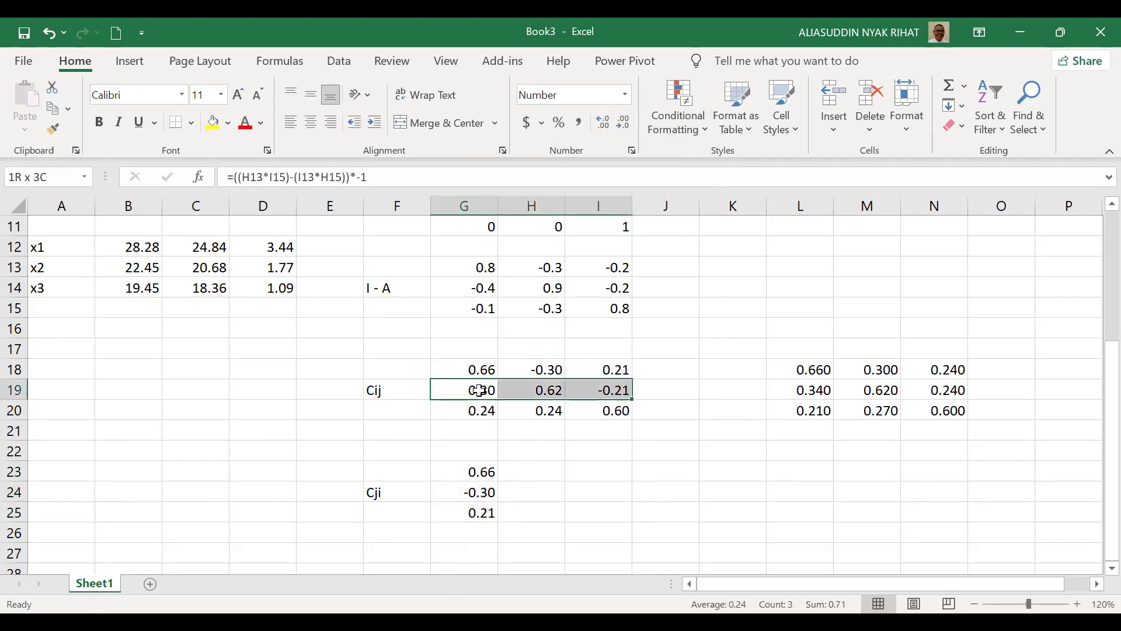
{"action": "key", "text": "ctrl+c"}
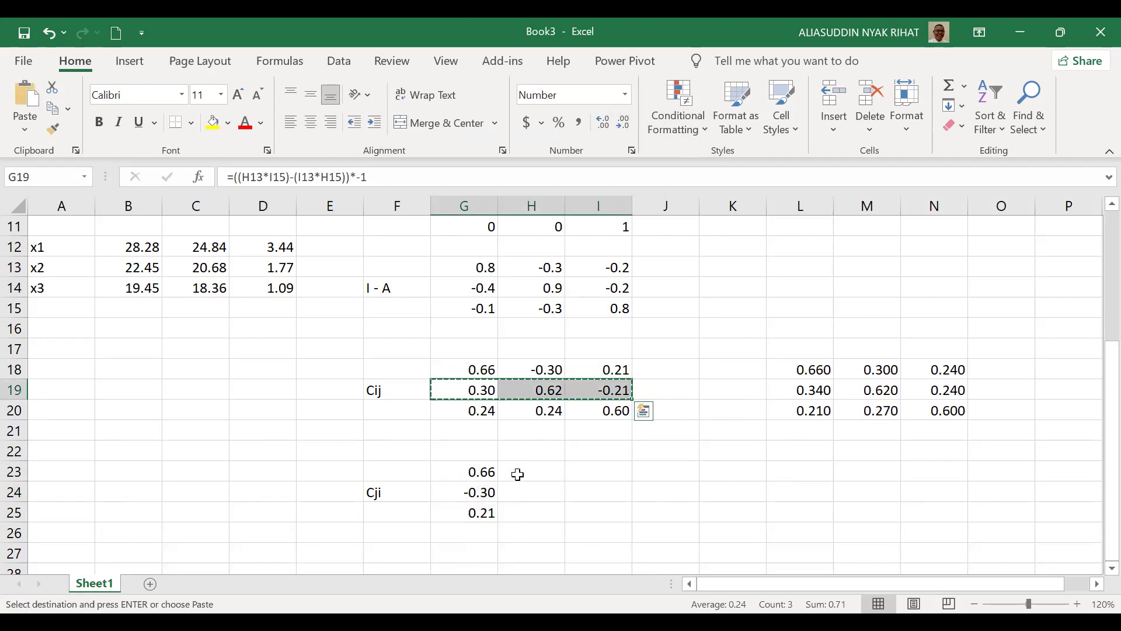
{"action": "left_click", "coordinate": [517, 474]}
{"action": "right_click", "coordinate": [518, 475]}
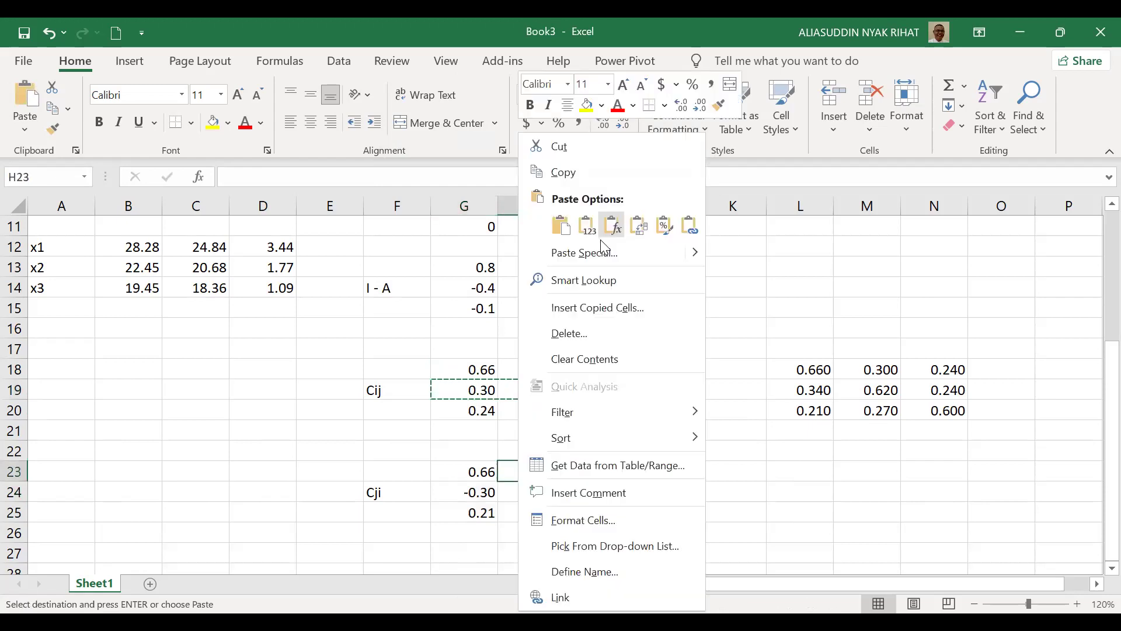
{"action": "left_click", "coordinate": [600, 255]}
{"action": "left_click", "coordinate": [474, 177]}
{"action": "left_click", "coordinate": [609, 338]}
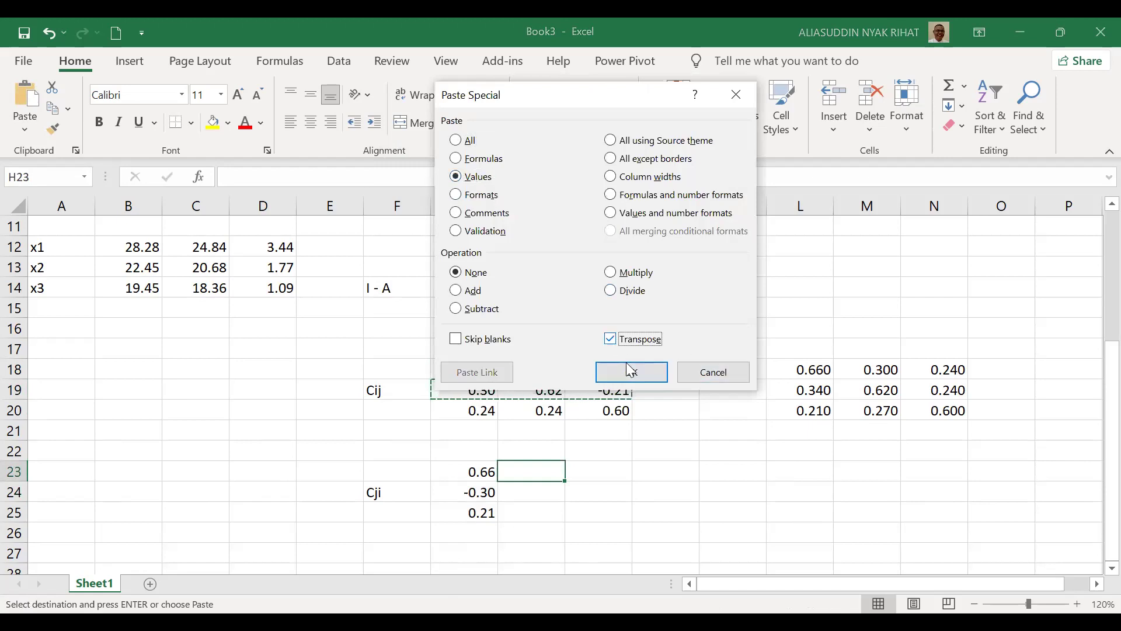
{"action": "left_click", "coordinate": [631, 374]}
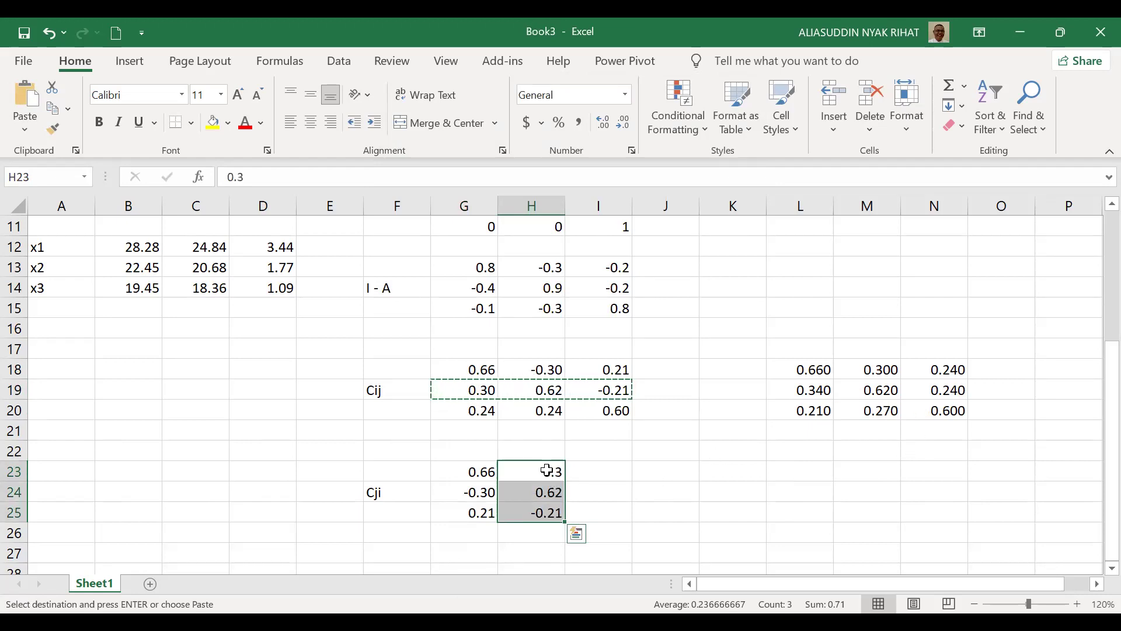
{"action": "left_click", "coordinate": [544, 514]}
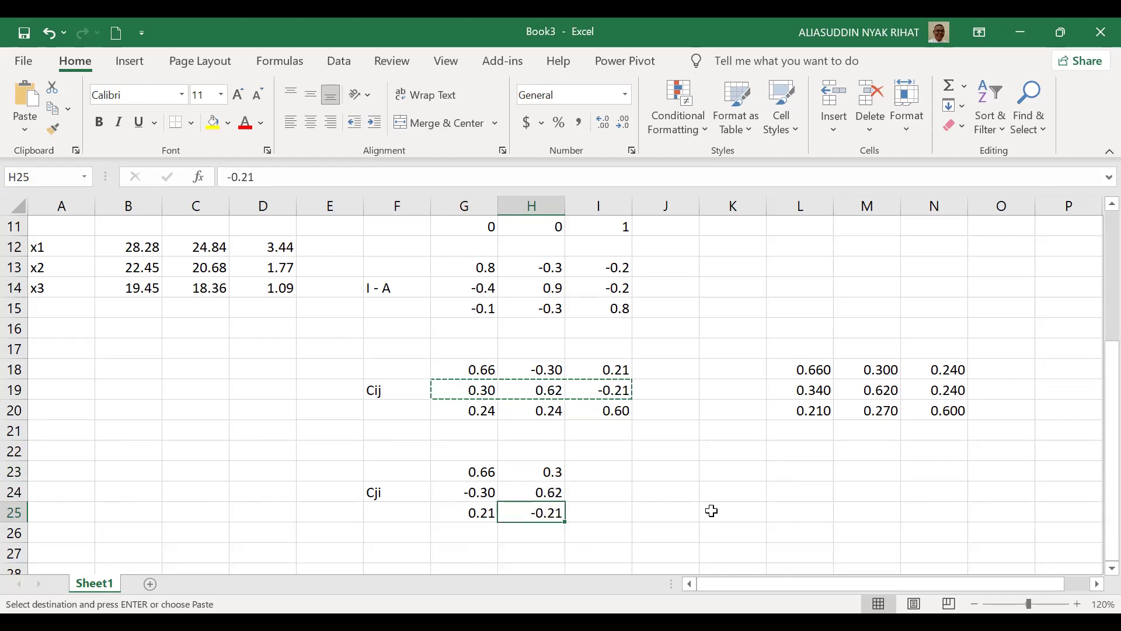
Correct the cofactor formula in I19 to =((G13*H15)-(H13*G15))*-1 by enclosing the whole difference in parentheses
{"action": "left_click", "coordinate": [620, 396]}
{"action": "double_click", "coordinate": [621, 397]}
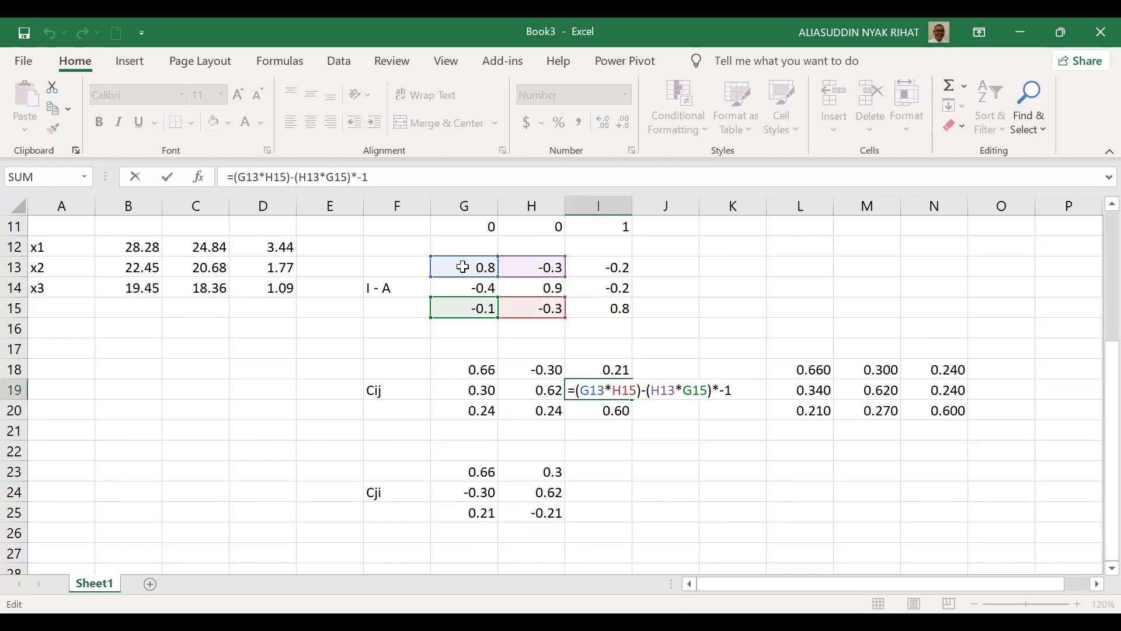
{"action": "key", "text": "Left"}
{"action": "type", "text": ")"}
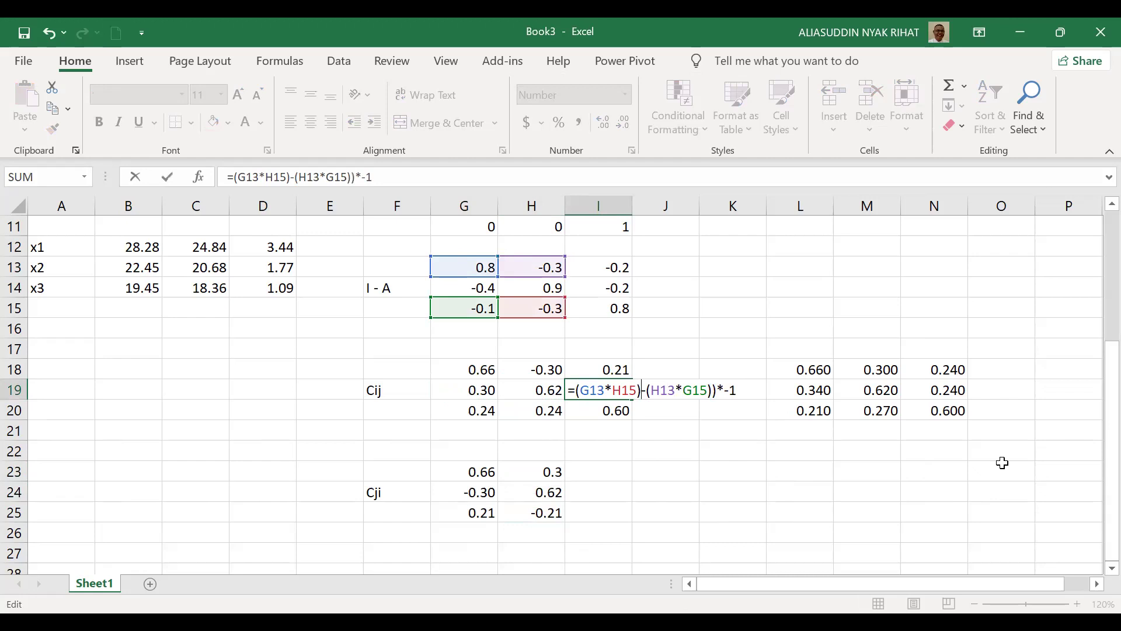
{"action": "key", "text": "Home"}
{"action": "key", "text": "Right"}
{"action": "type", "text": "("}
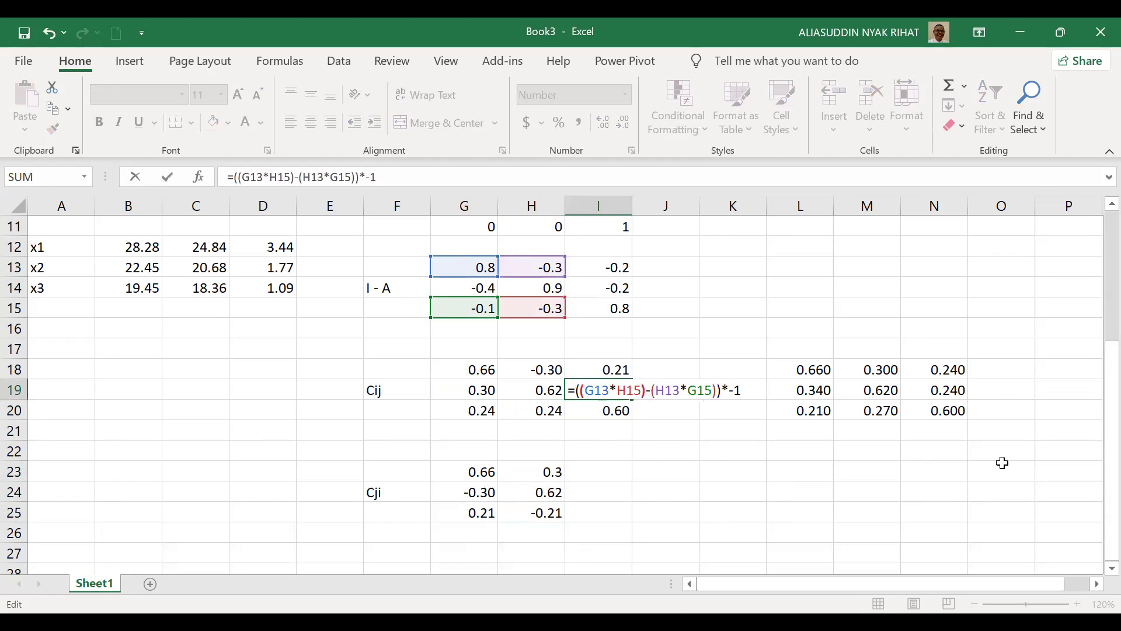
{"action": "key", "text": "Return"}
{"action": "key", "text": "Up"}
{"action": "key", "text": "Down"}
{"action": "key", "text": "Up"}
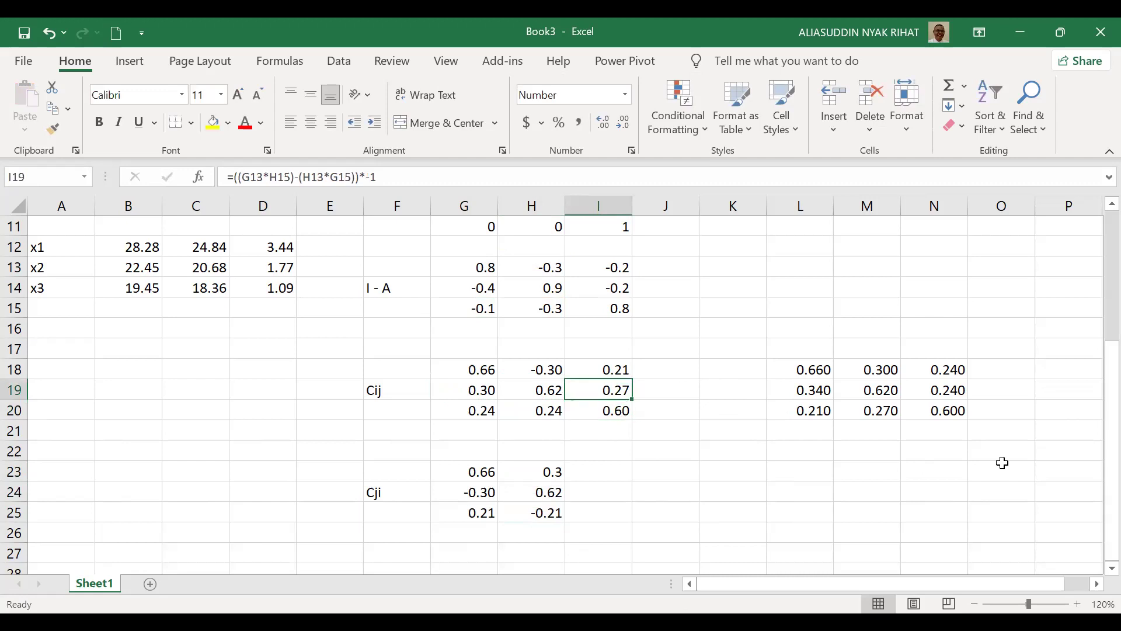
Copy the corrected second Cij row, G19:I19, and paste it as transposed values over H23:H25
{"action": "key", "text": "Left"}
{"action": "key", "text": "Left"}
{"action": "key", "text": "shift+Right"}
{"action": "key", "text": "shift+Right"}
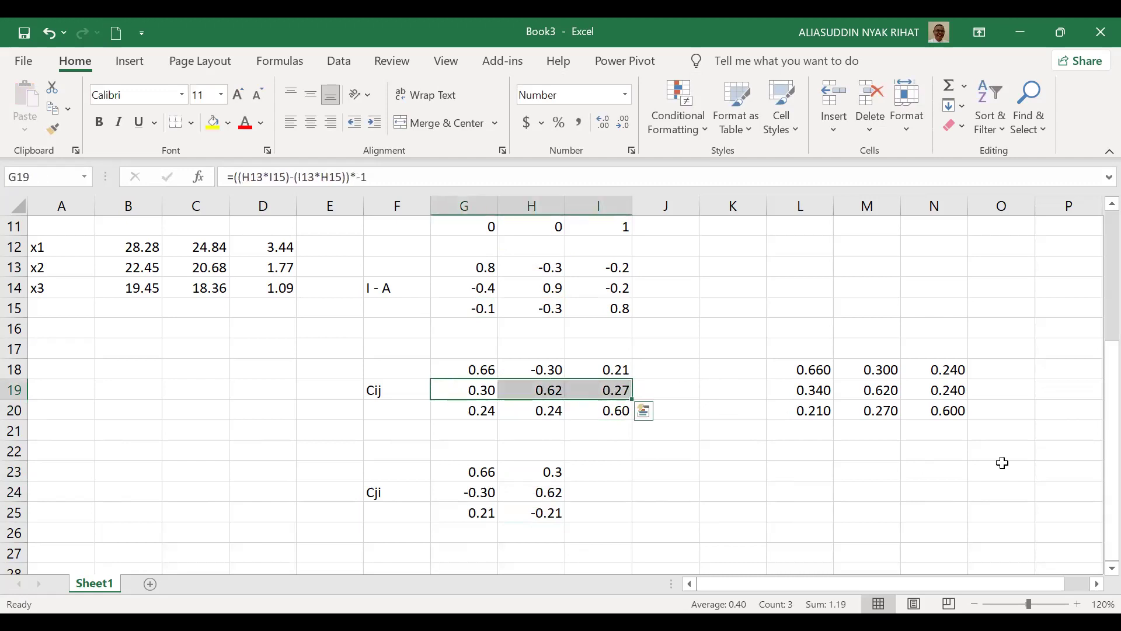
{"action": "key", "text": "ctrl+c"}
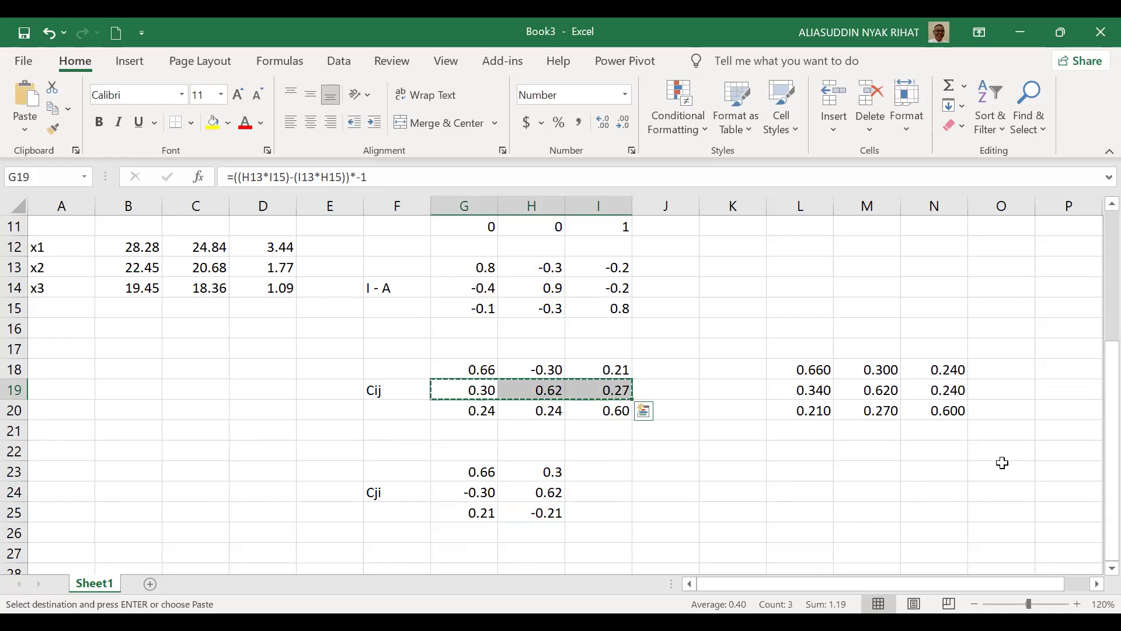
{"action": "left_click", "coordinate": [533, 472]}
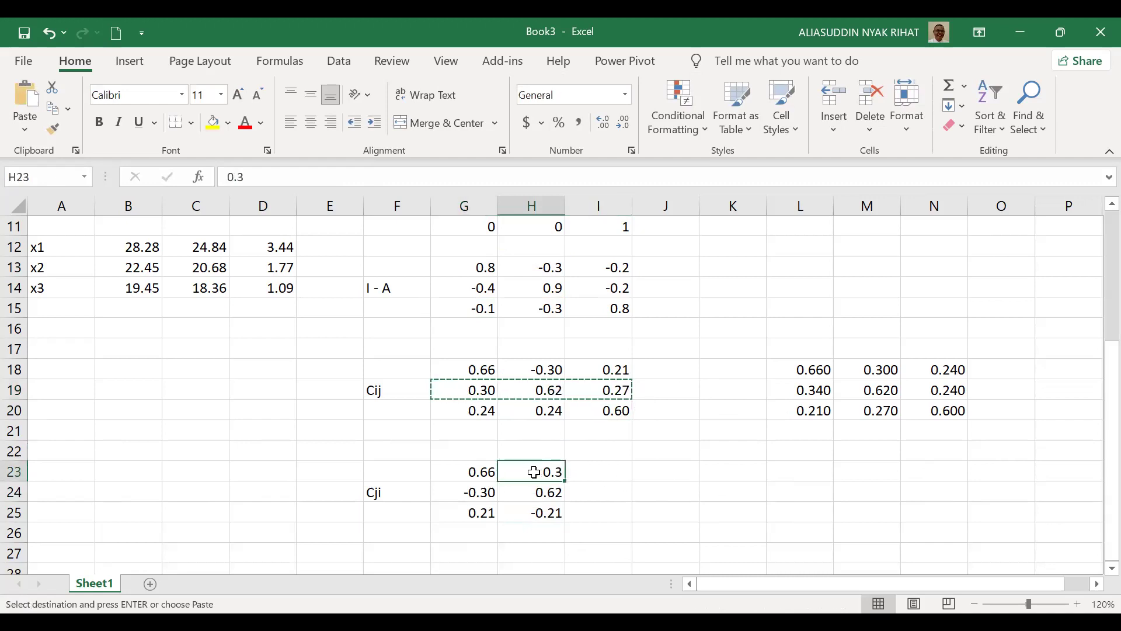
{"action": "right_click", "coordinate": [534, 472]}
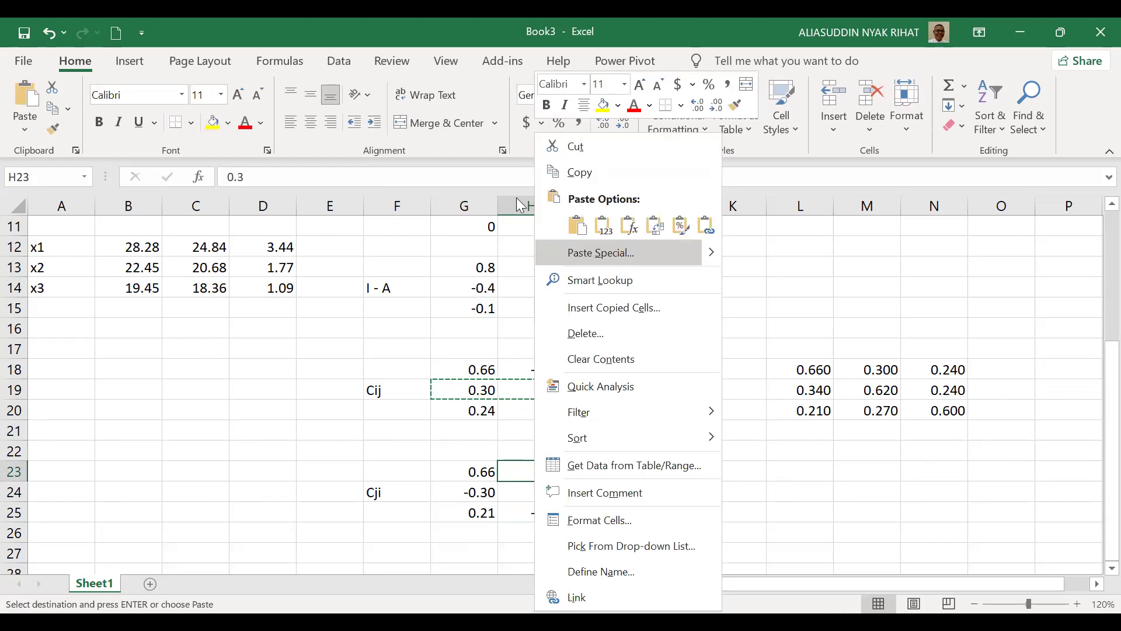
{"action": "key", "text": "Return"}
{"action": "left_click", "coordinate": [627, 346]}
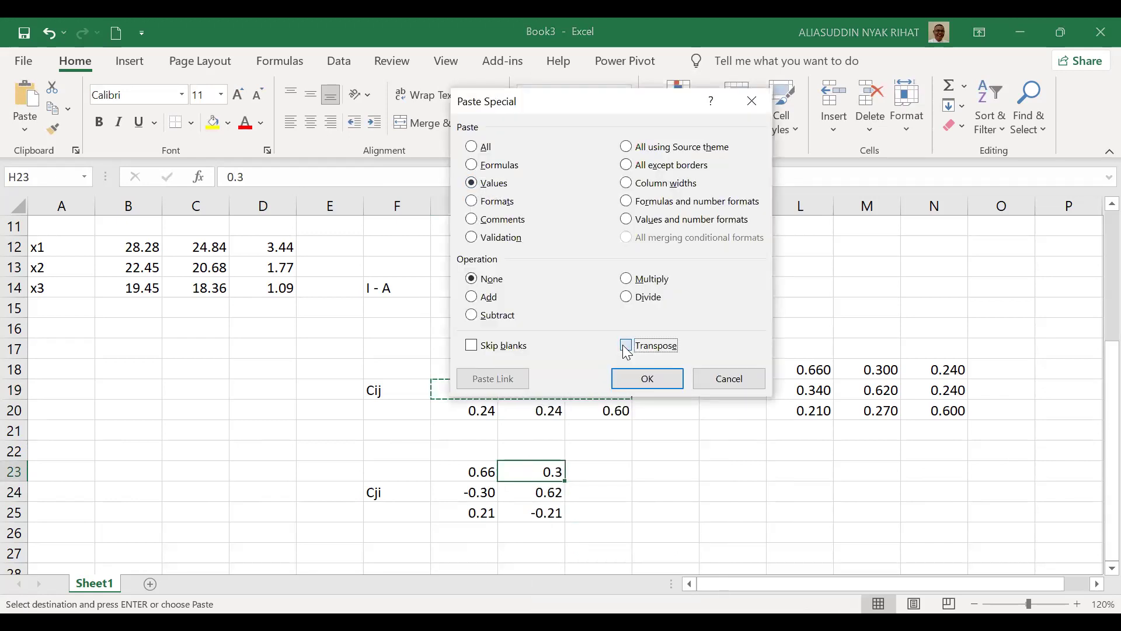
{"action": "left_click", "coordinate": [649, 384]}
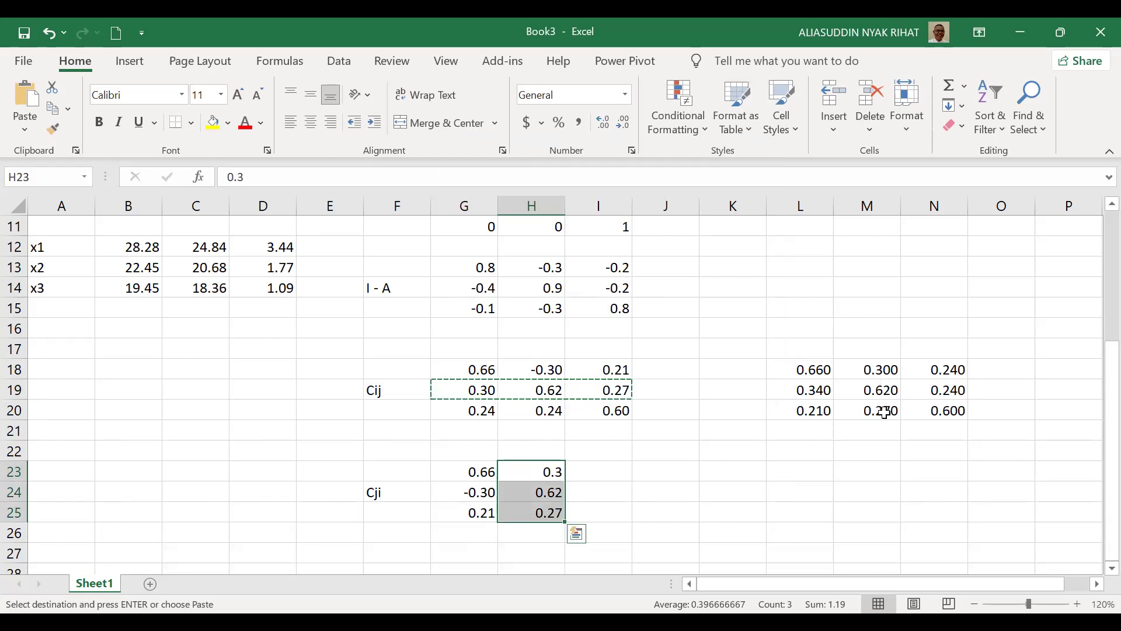
Check the cofactor formulas in G19 and in the third Cij row, G20:I20, for correct references and signs
{"action": "left_click", "coordinate": [480, 490]}
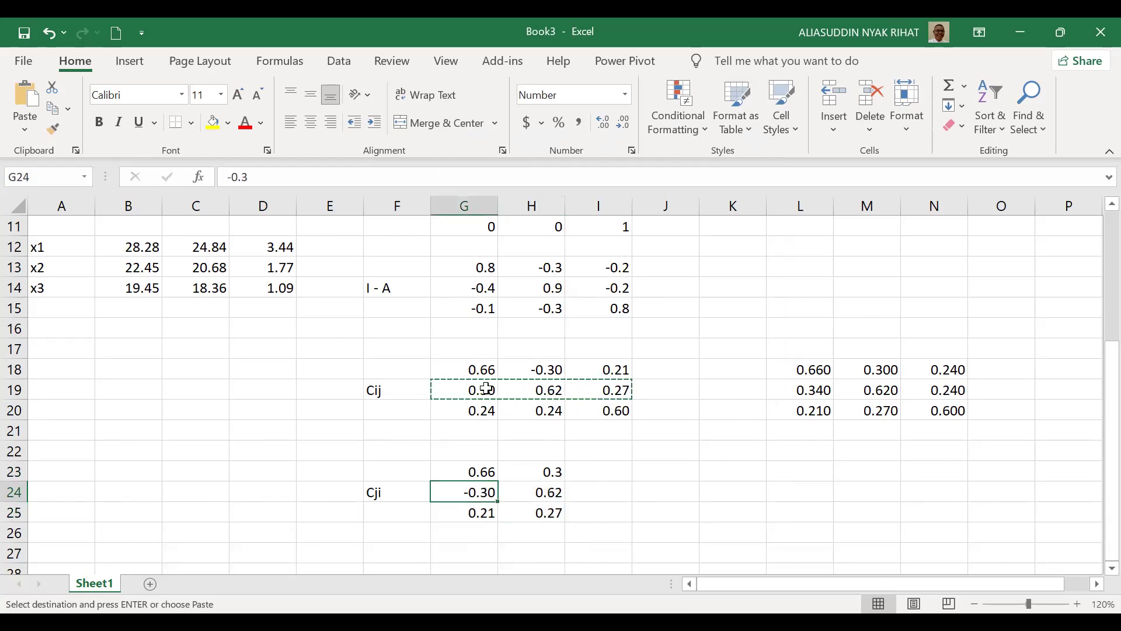
{"action": "left_click", "coordinate": [487, 388]}
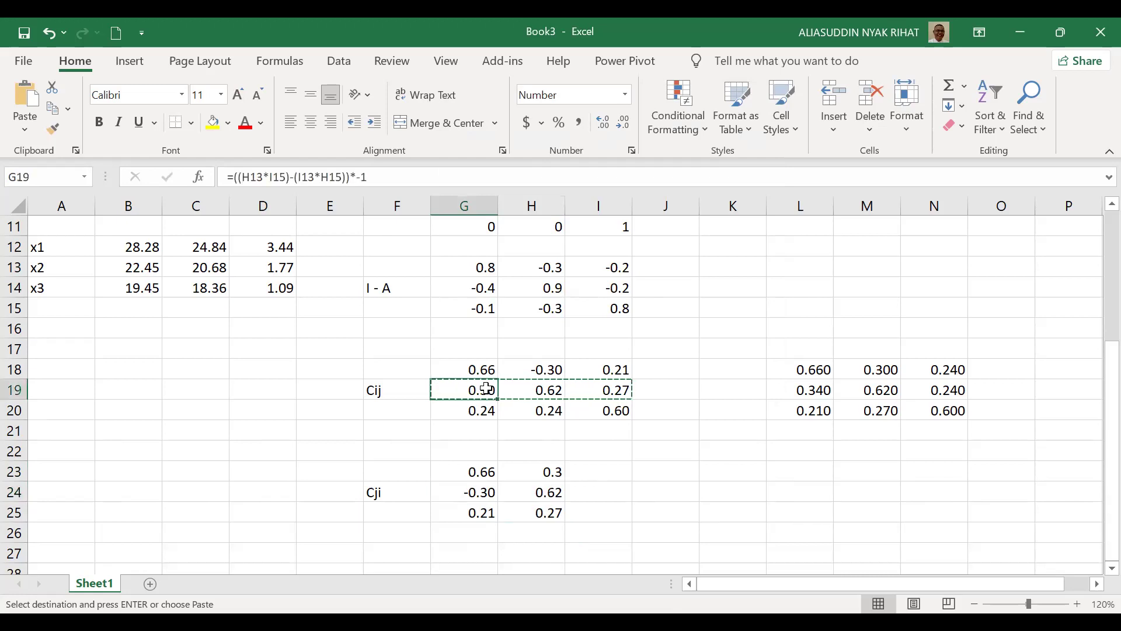
{"action": "key", "text": "F2"}
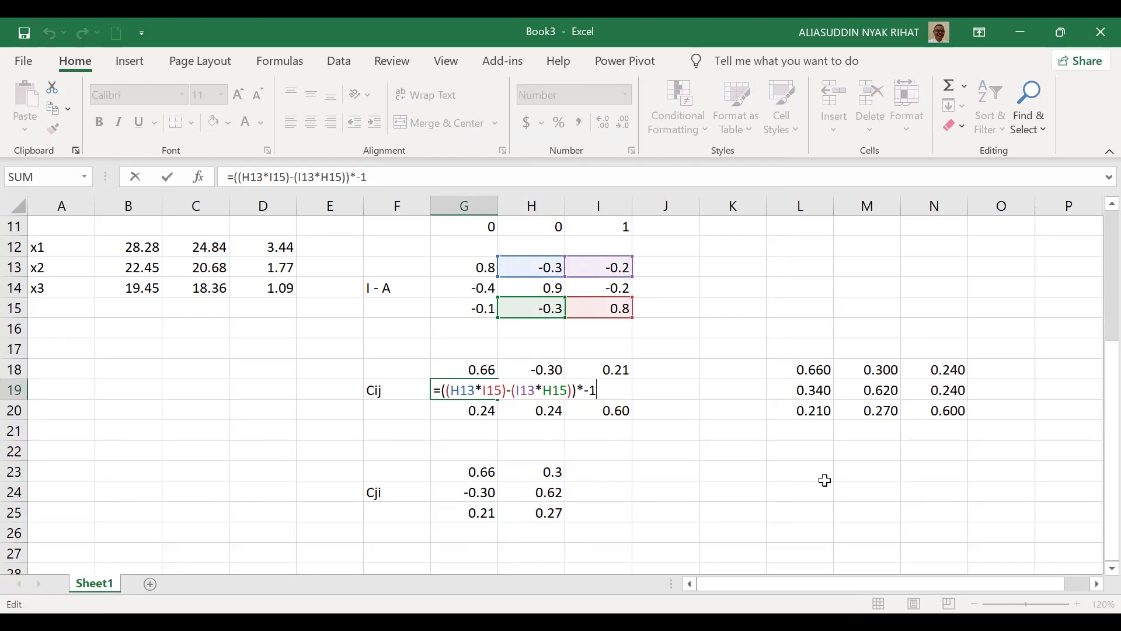
{"action": "key", "text": "Left"}
{"action": "key", "text": "Return"}
{"action": "key", "text": "Up"}
{"action": "key", "text": "Up"}
{"action": "key", "text": "Down"}
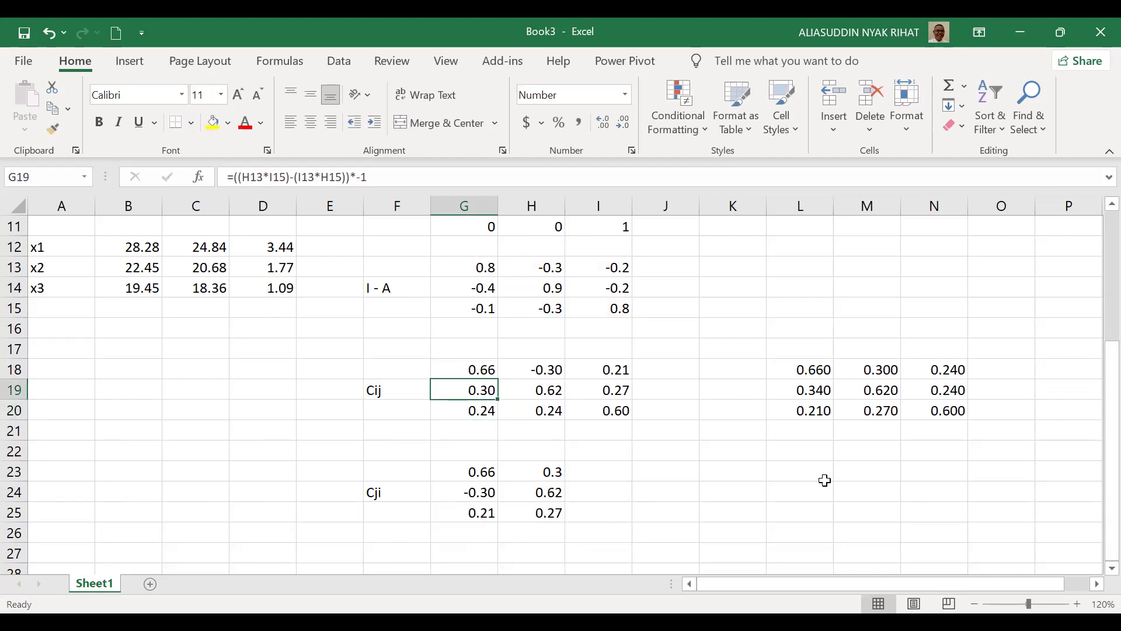
{"action": "key", "text": "Right"}
{"action": "key", "text": "Right"}
{"action": "key", "text": "Down"}
{"action": "key", "text": "Down"}
{"action": "key", "text": "Down"}
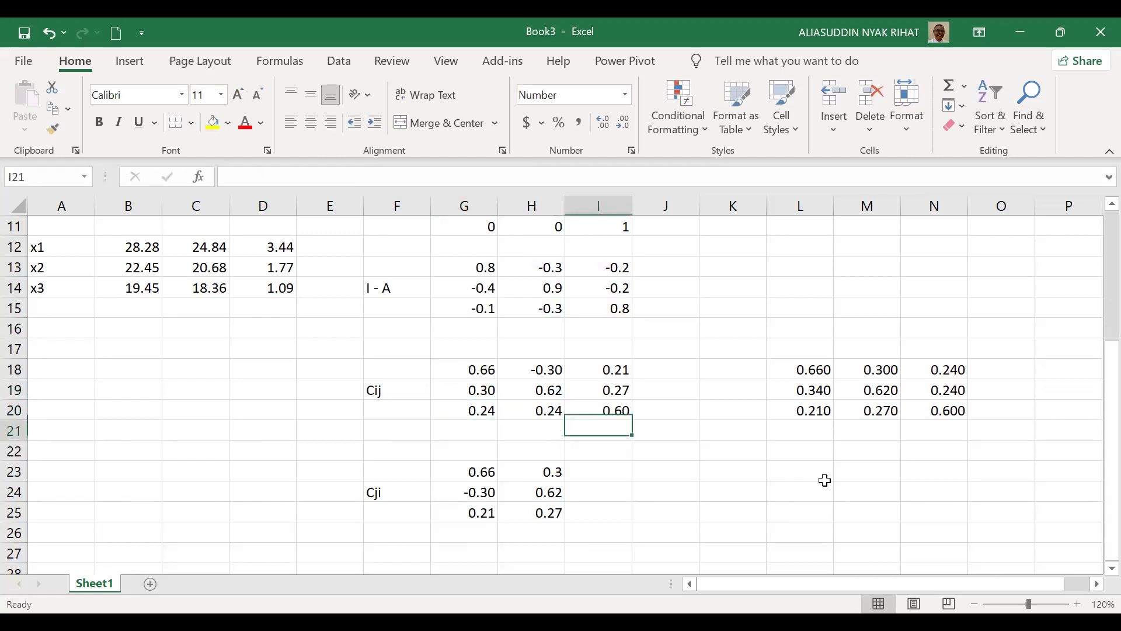
{"action": "key", "text": "Up"}
{"action": "key", "text": "Up"}
{"action": "key", "text": "Left"}
{"action": "key", "text": "Left"}
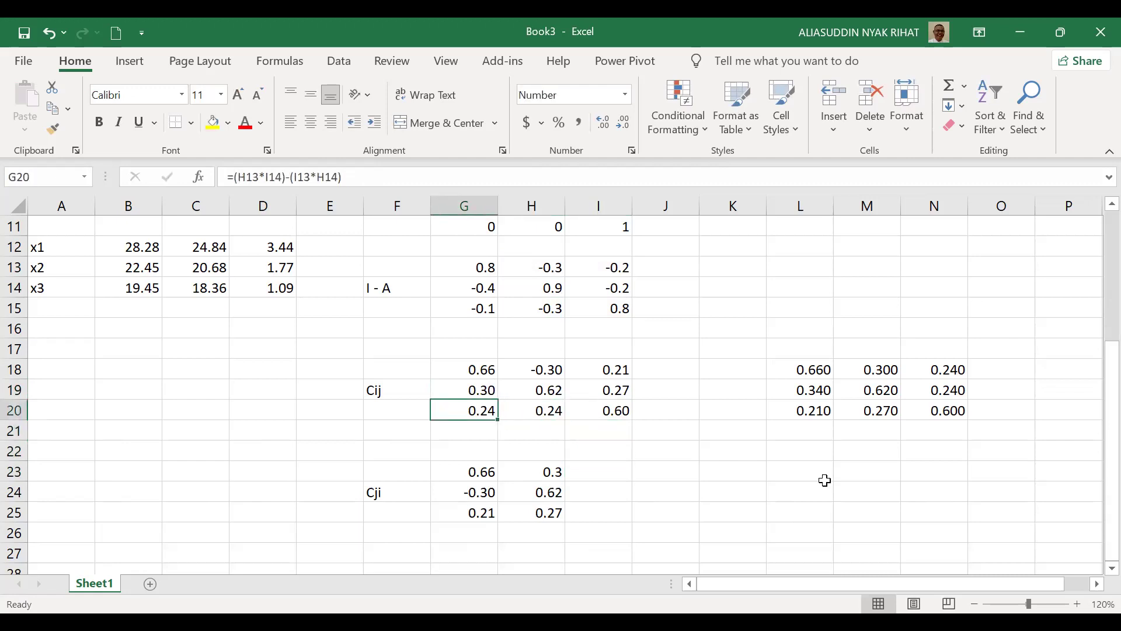
{"action": "key", "text": "Right"}
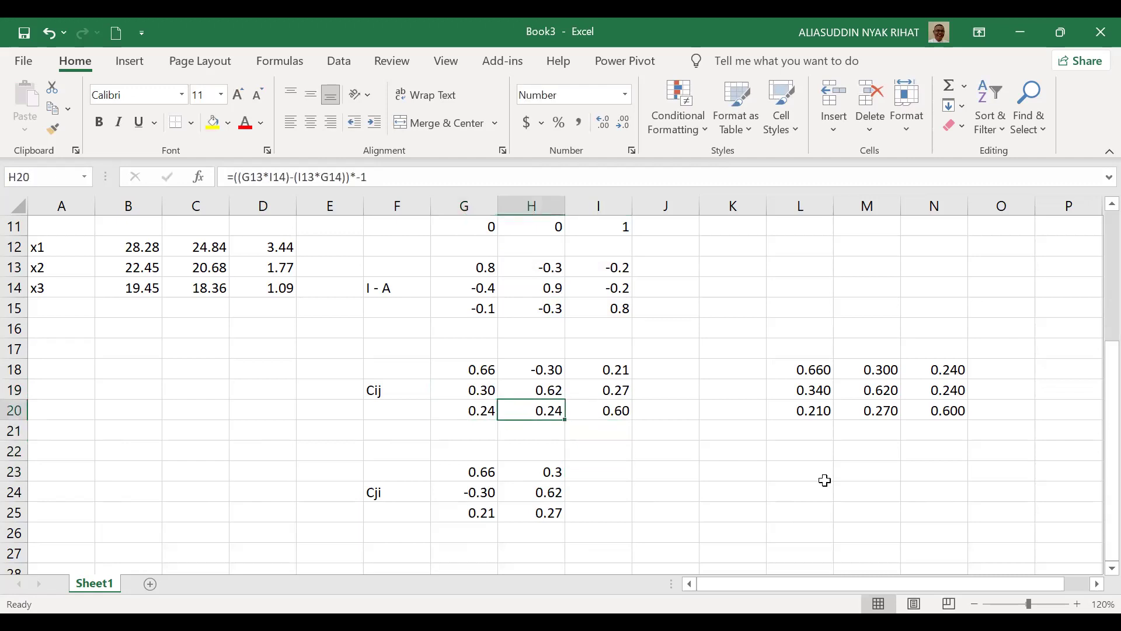
{"action": "key", "text": "Right"}
Paste the third Cij row, G20:I20, as transposed values into I23:I25
{"action": "key", "text": "Left"}
{"action": "key", "text": "Left"}
{"action": "key", "text": "shift+Right"}
{"action": "key", "text": "shift+Right"}
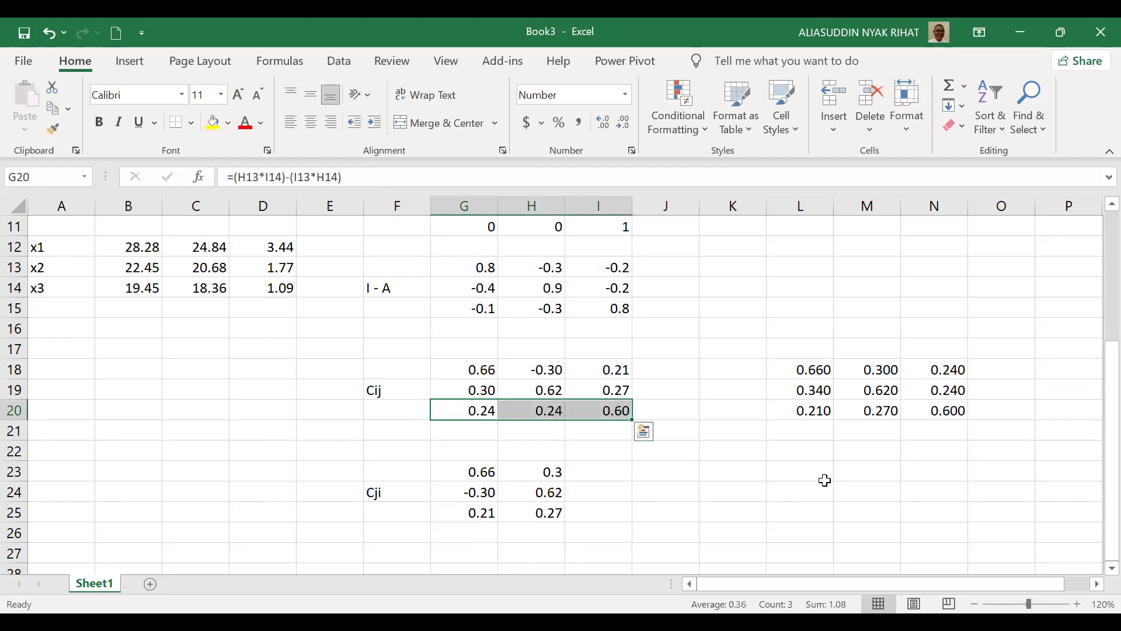
{"action": "key", "text": "ctrl+c"}
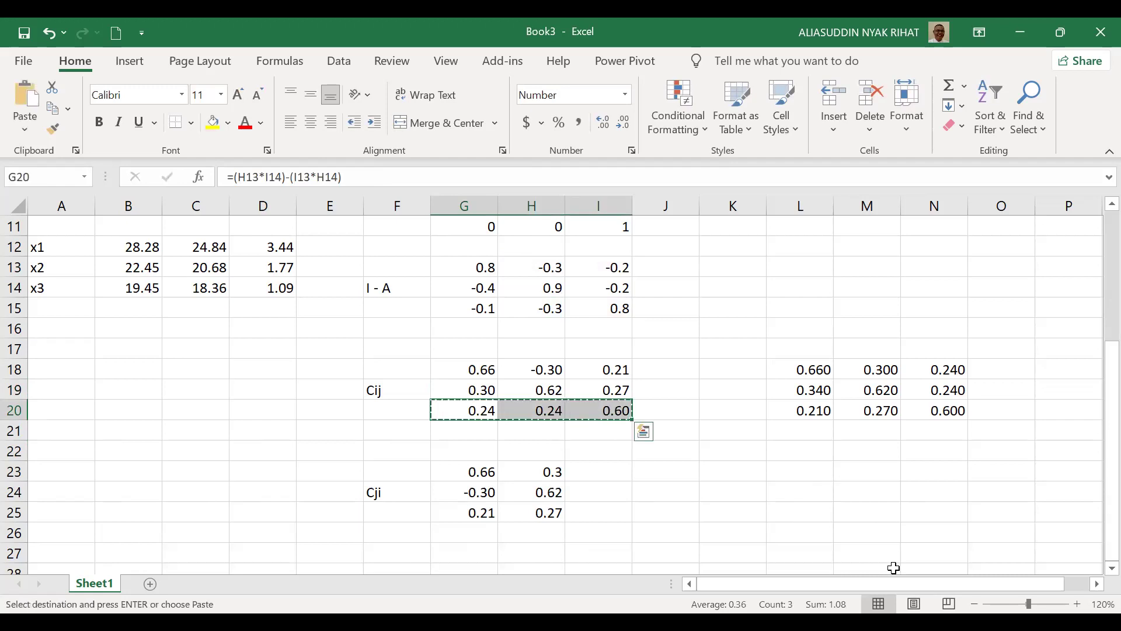
{"action": "left_click", "coordinate": [583, 472]}
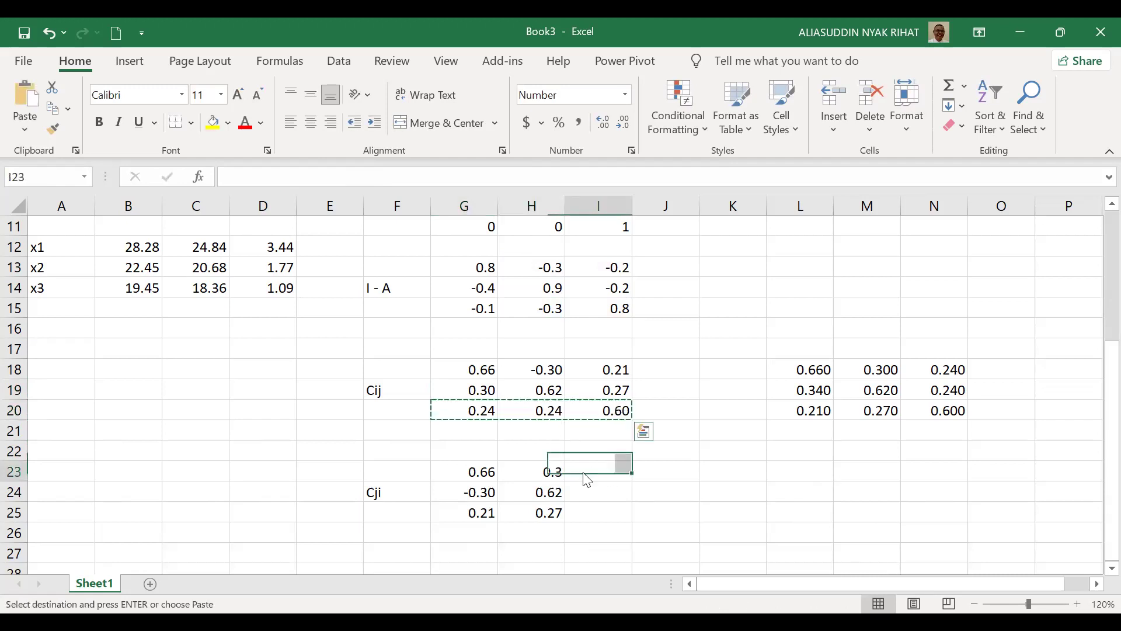
{"action": "right_click", "coordinate": [587, 480]}
{"action": "left_click", "coordinate": [658, 252]}
{"action": "left_click", "coordinate": [526, 184]}
{"action": "left_click", "coordinate": [673, 342]}
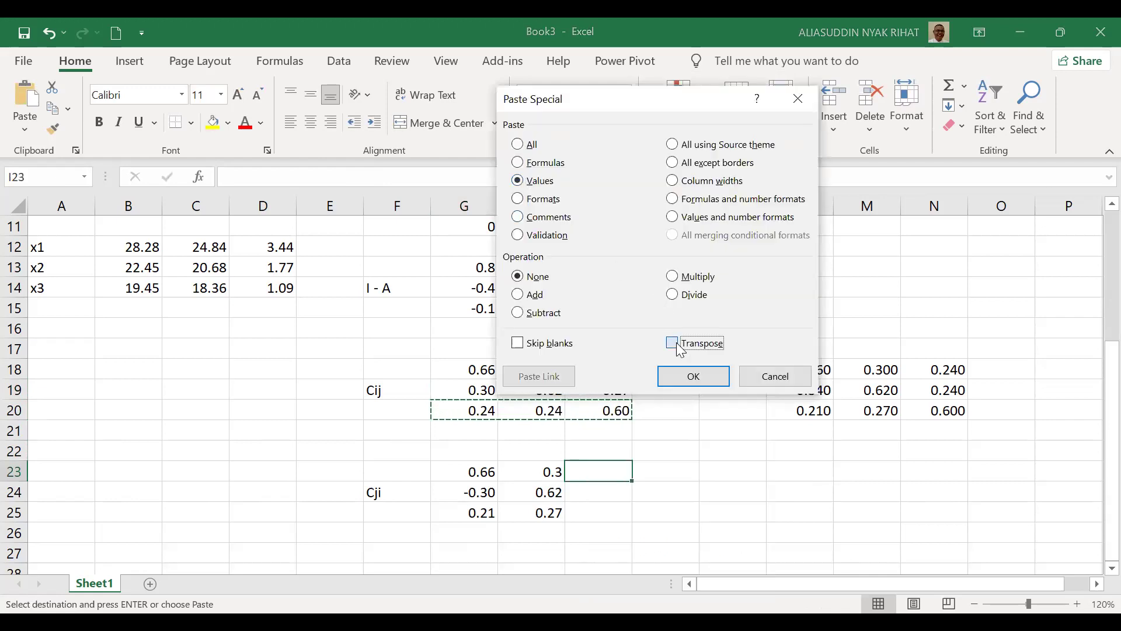
{"action": "left_click", "coordinate": [694, 379]}
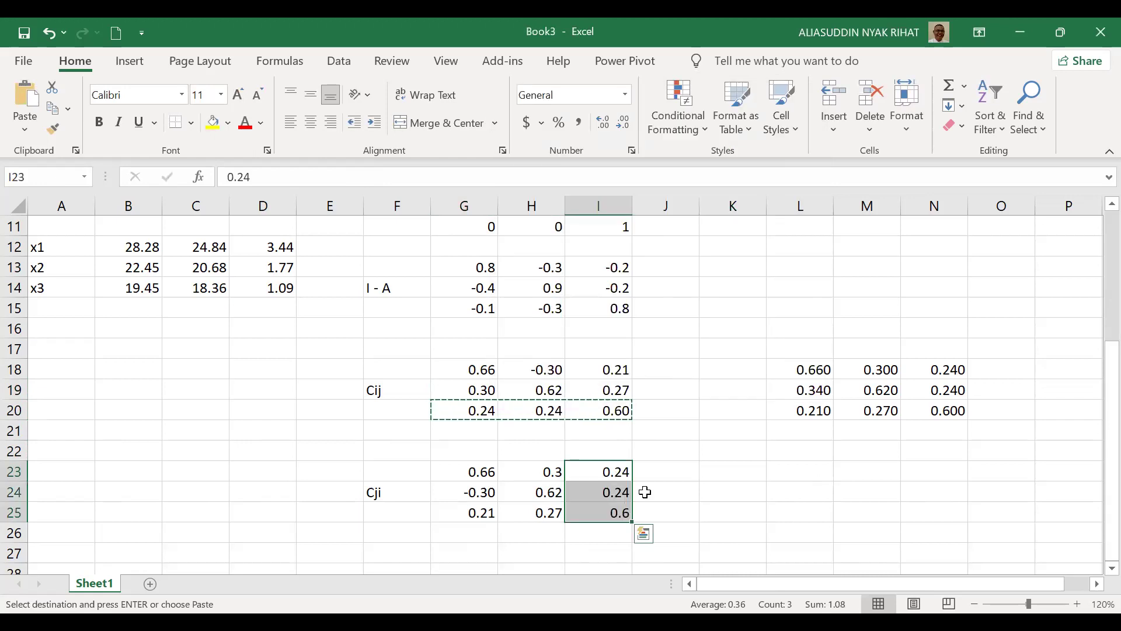
{"action": "key", "text": "Escape"}
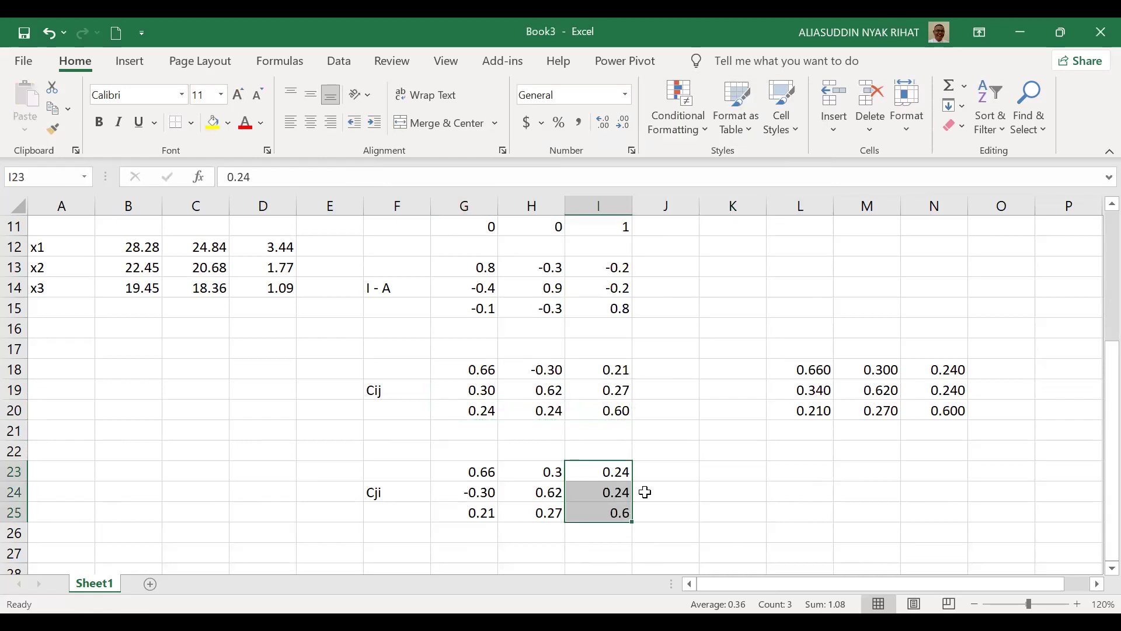
Format the third Cji column, I23:I25, to show two decimal places
{"action": "left_click", "coordinate": [622, 123]}
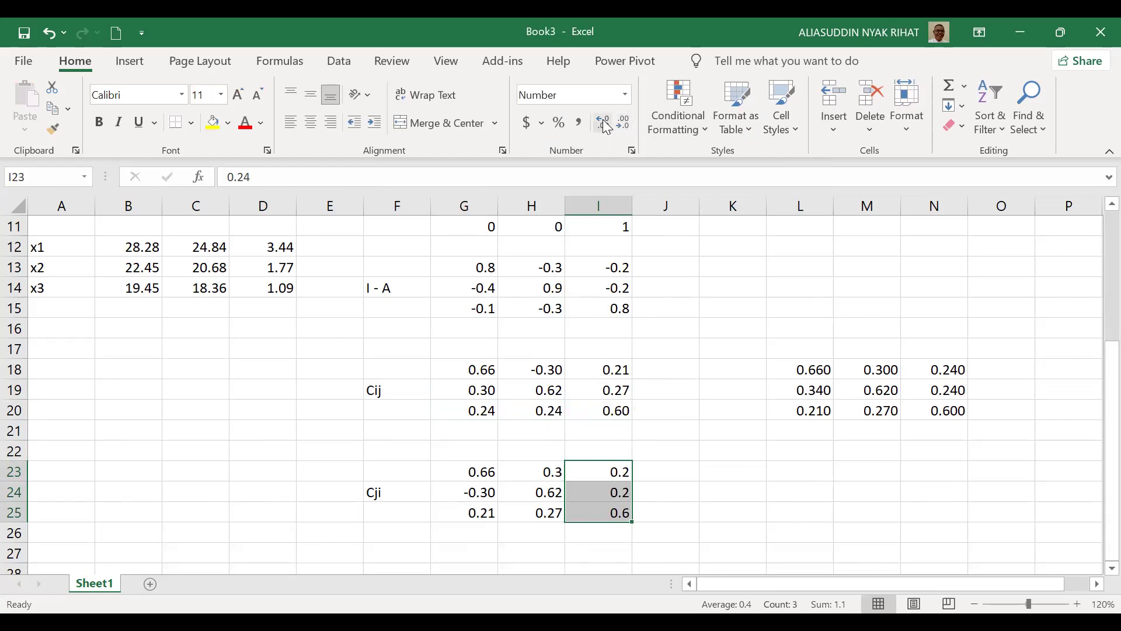
{"action": "left_click", "coordinate": [602, 123]}
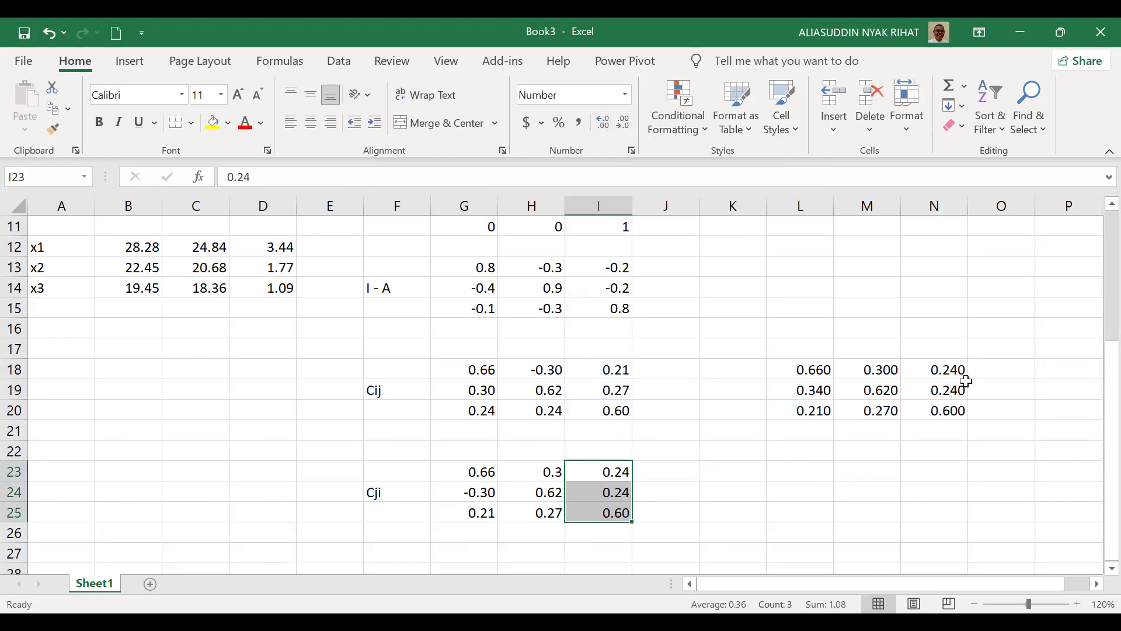
{"action": "left_click", "coordinate": [613, 539]}
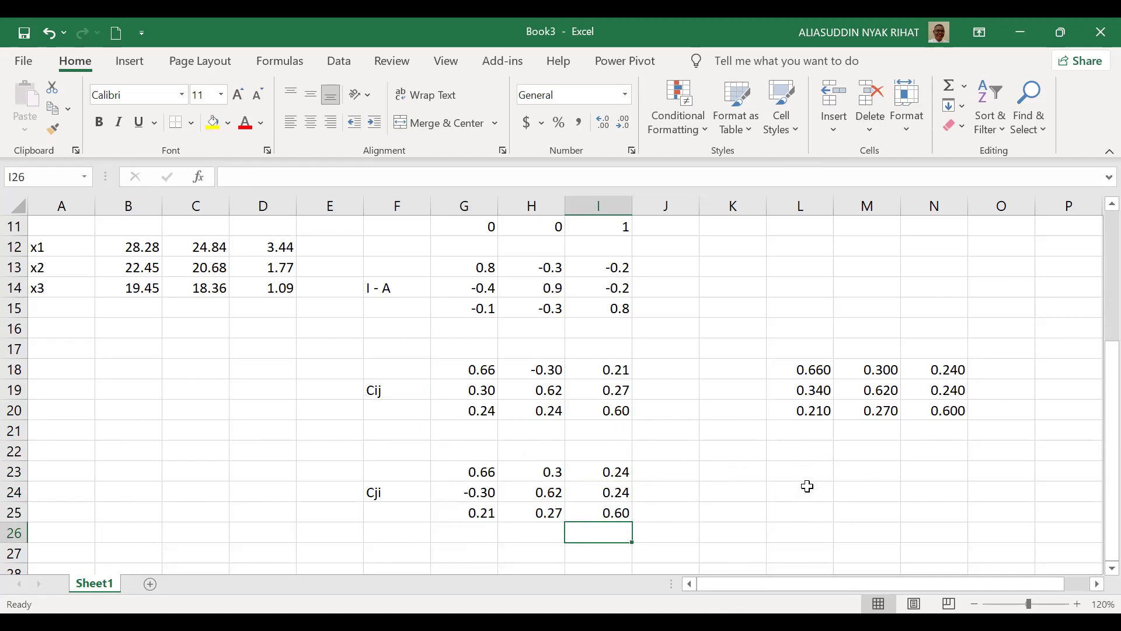
Enter the determinant label |(I-A)| in F28, below the Cji matrix
{"action": "key", "text": "Down"}
{"action": "key", "text": "Left"}
{"action": "key", "text": "Left"}
{"action": "key", "text": "Down"}
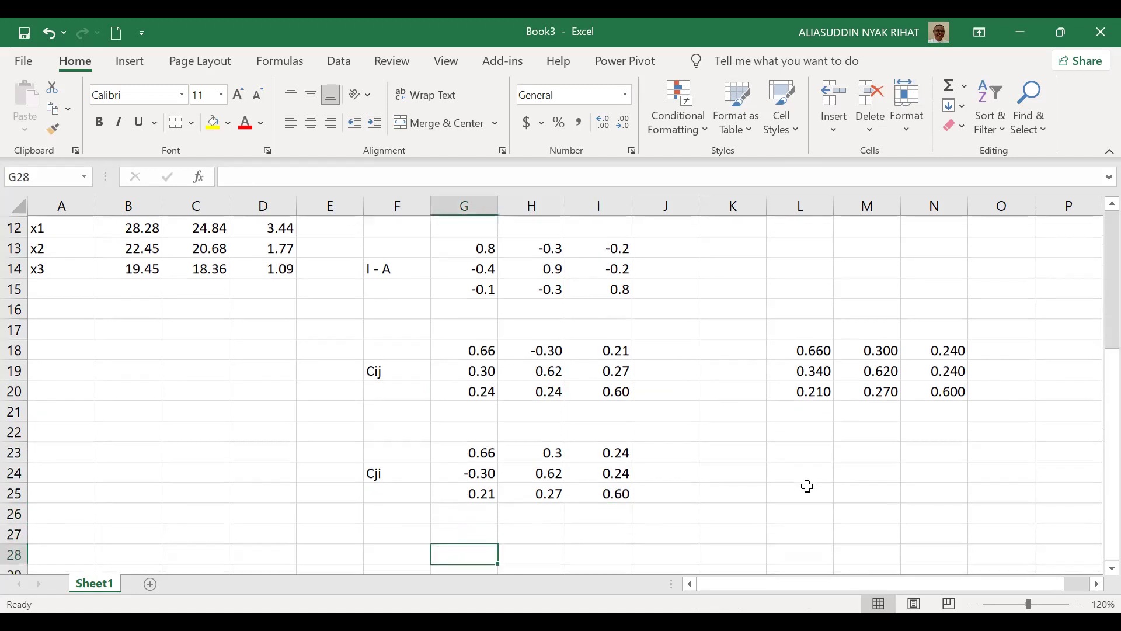
{"action": "key", "text": "Left"}
{"action": "type", "text": "(I-"}
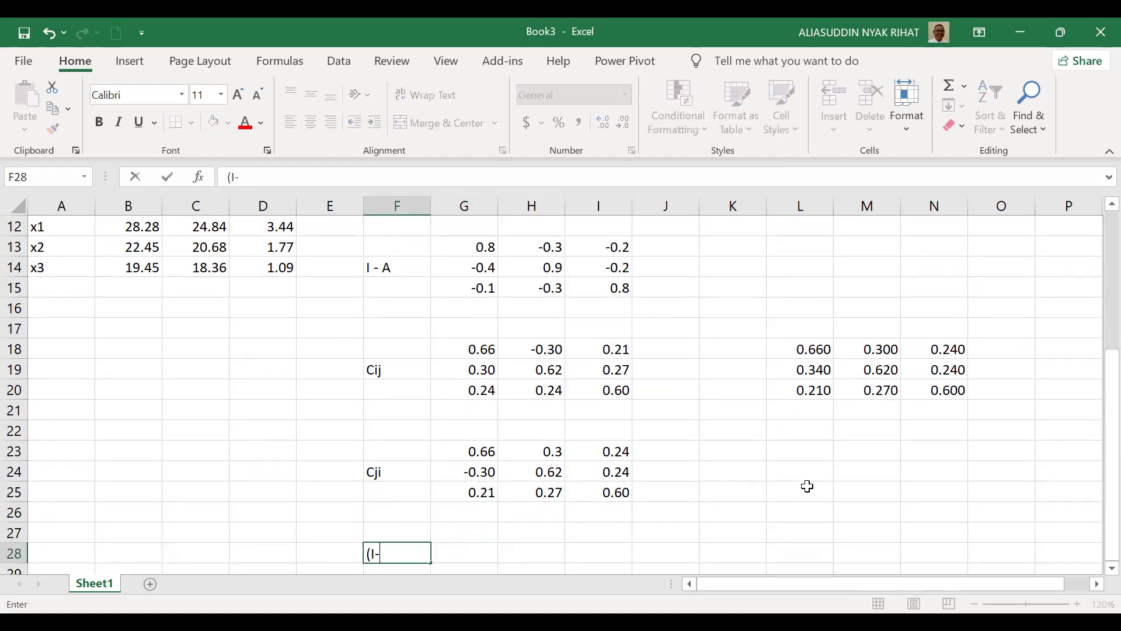
{"action": "type", "text": "A)"}
{"action": "key", "text": "F2"}
{"action": "key", "text": "Left"}
{"action": "key", "text": "Left"}
{"action": "key", "text": "Left"}
{"action": "key", "text": "Left"}
{"action": "key", "text": "Left"}
{"action": "type", "text": "\\"}
{"action": "key", "text": "BackSpace"}
{"action": "type", "text": "|"}
{"action": "key", "text": "Right"}
{"action": "key", "text": "Right"}
{"action": "key", "text": "Right"}
{"action": "key", "text": "Right"}
{"action": "key", "text": "Right"}
{"action": "type", "text": "|"}
{"action": "key", "text": "Return"}
Calculate the determinant in G28 by expanding along the first row with the formula =G13*G18+(H13*H18)+(I13*I18)
{"action": "key", "text": "Up"}
{"action": "key", "text": "Right"}
{"action": "type", "text": "="}
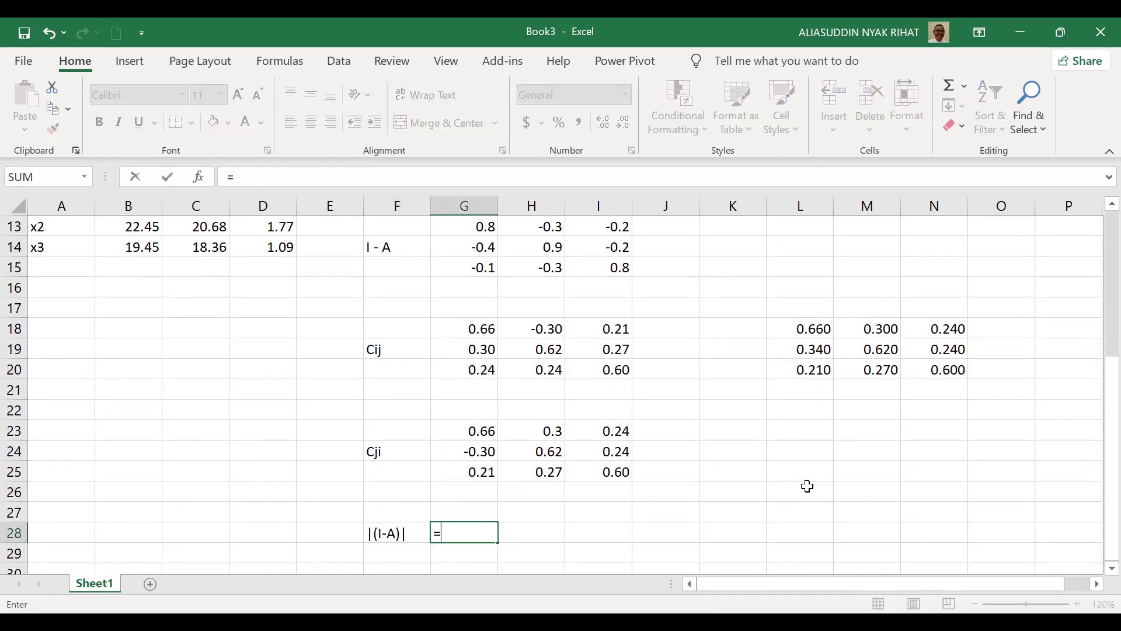
{"action": "left_click", "coordinate": [484, 229]}
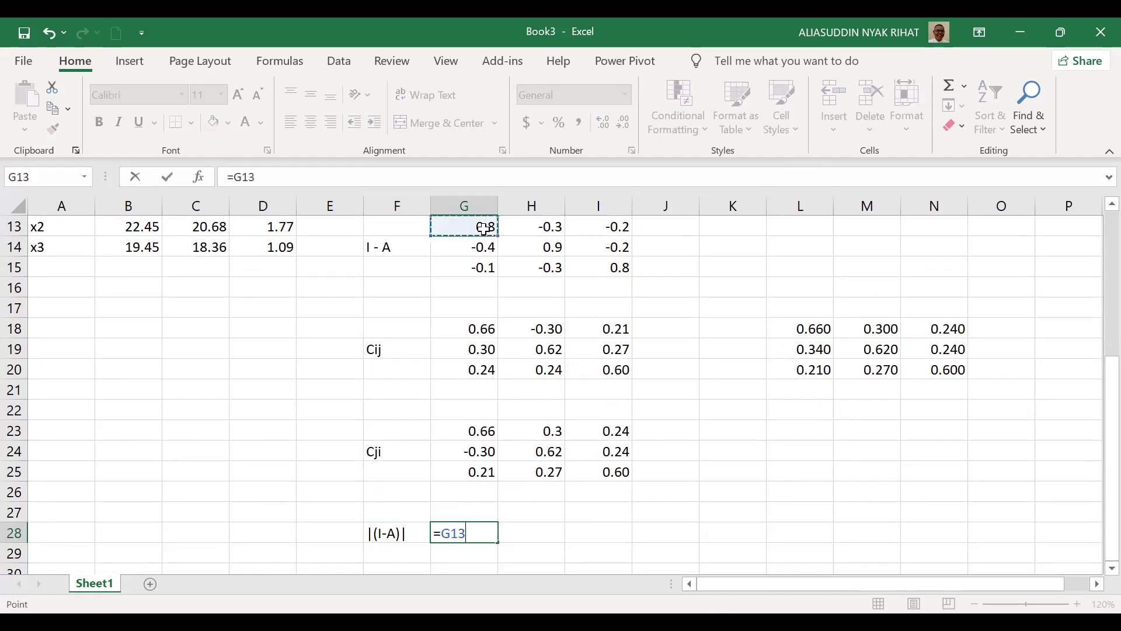
{"action": "type", "text": "*"}
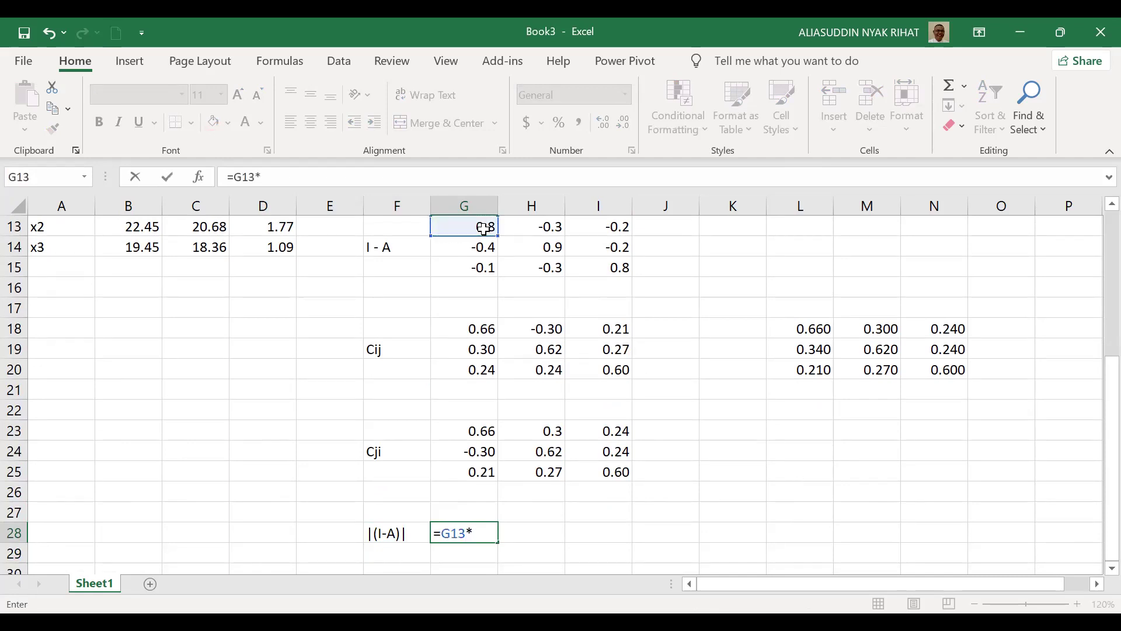
{"action": "left_click", "coordinate": [482, 332]}
{"action": "type", "text": "+"}
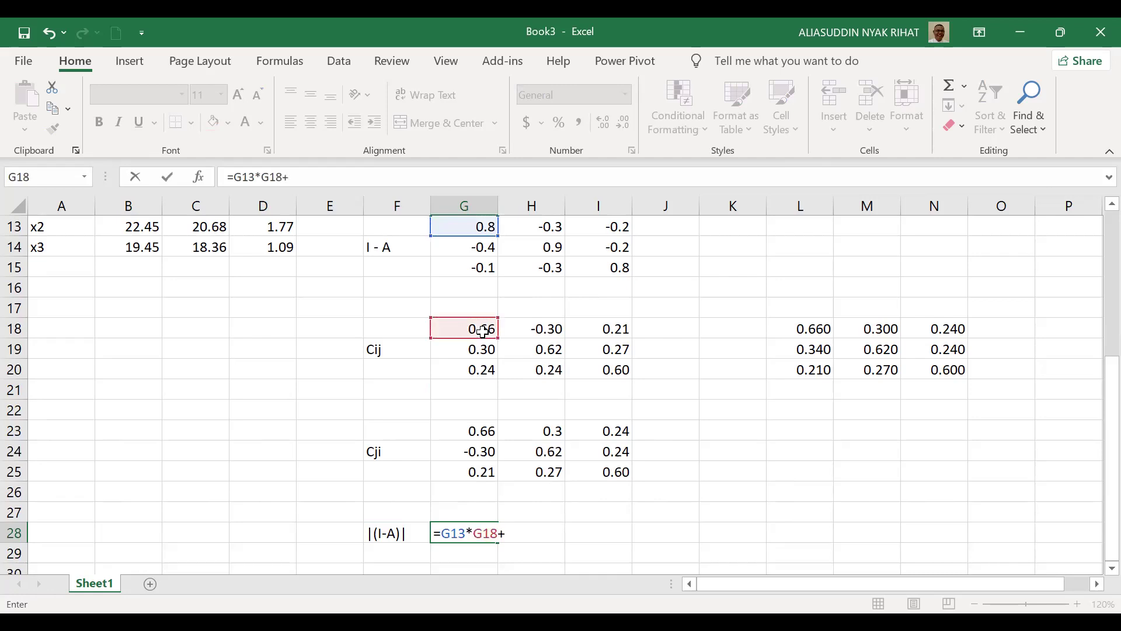
{"action": "type", "text": "("}
{"action": "left_click", "coordinate": [552, 230]}
{"action": "type", "text": "*"}
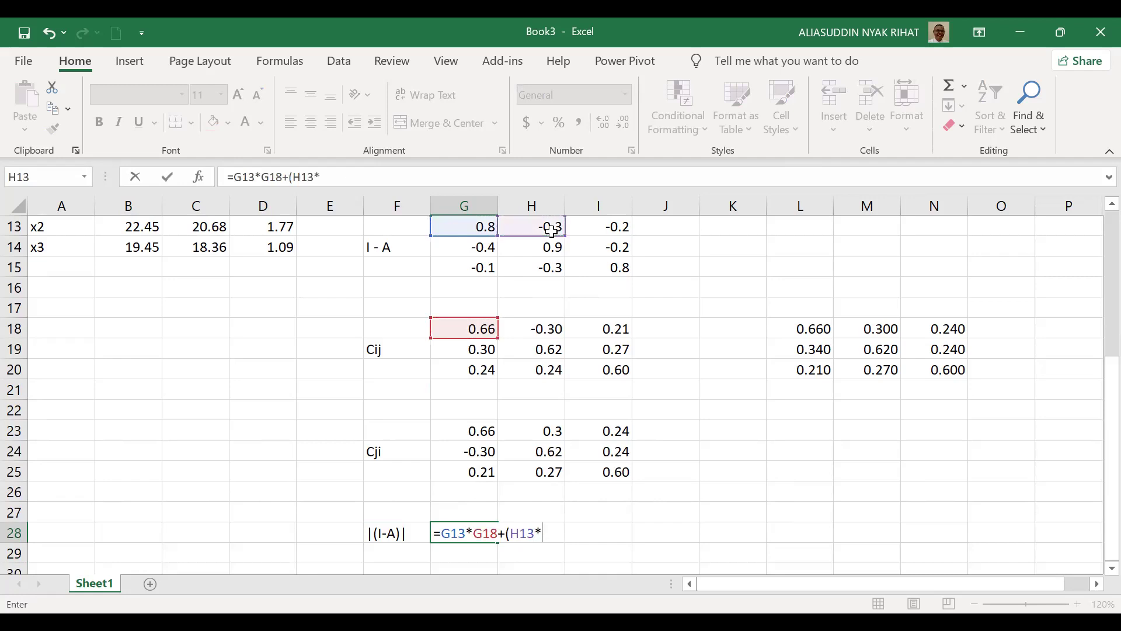
{"action": "left_click", "coordinate": [536, 331]}
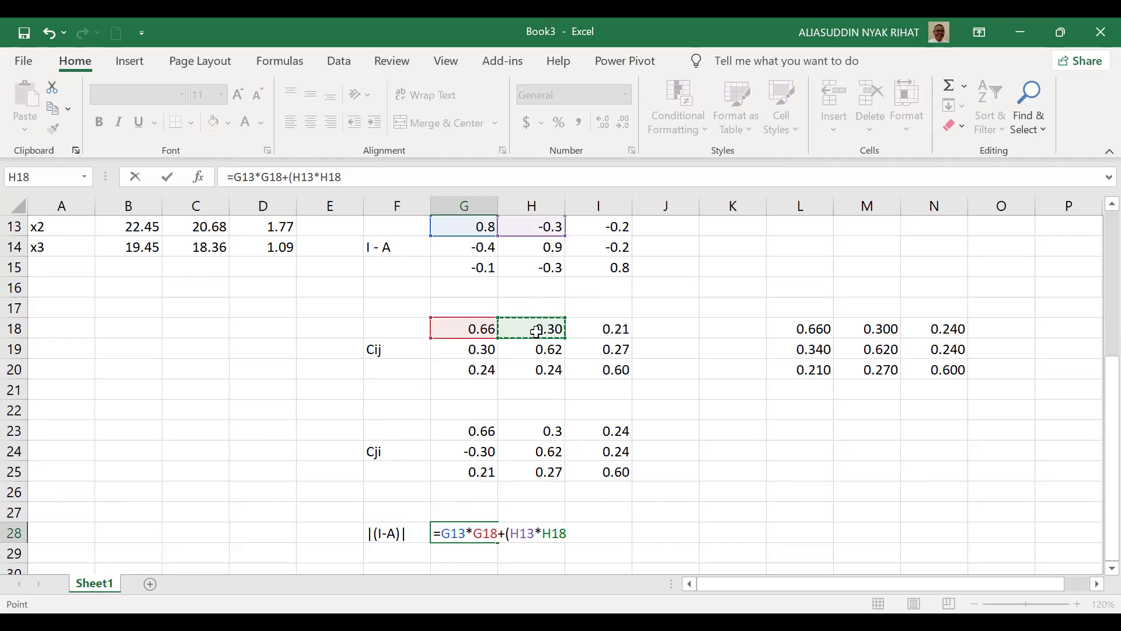
{"action": "type", "text": ")+("}
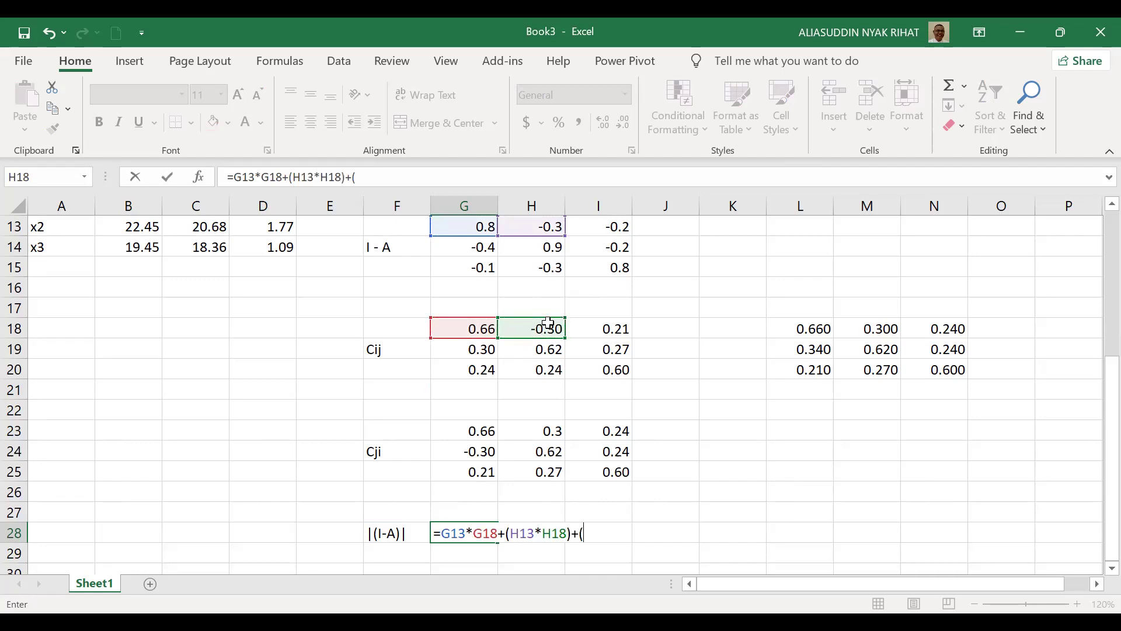
{"action": "left_click", "coordinate": [603, 231]}
{"action": "type", "text": "*"}
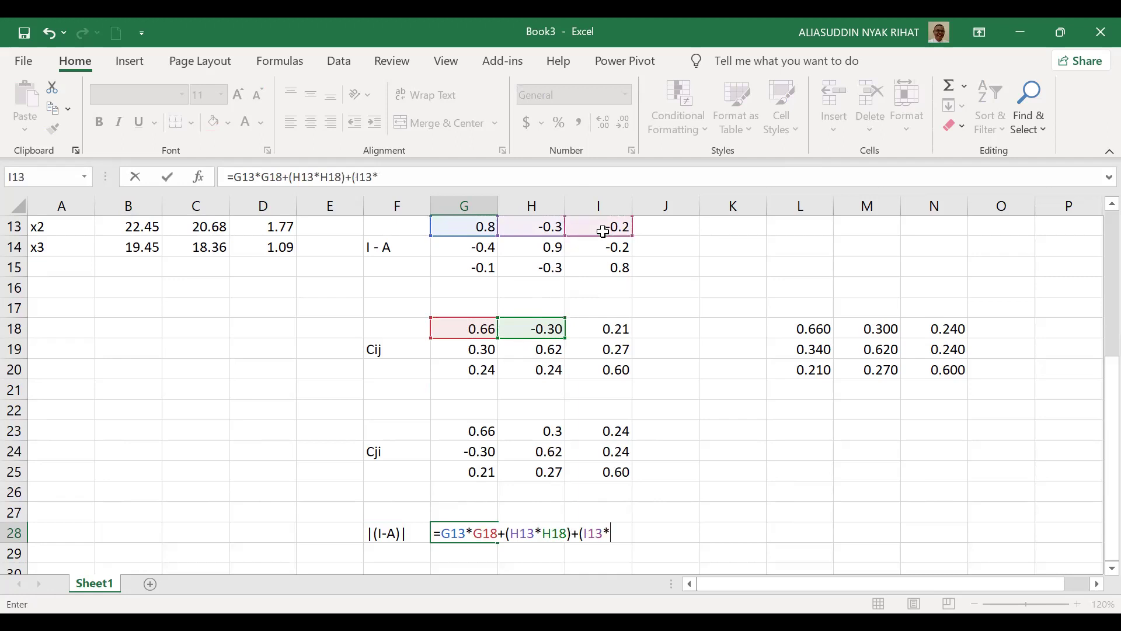
{"action": "left_click", "coordinate": [600, 327]}
{"action": "type", "text": ")"}
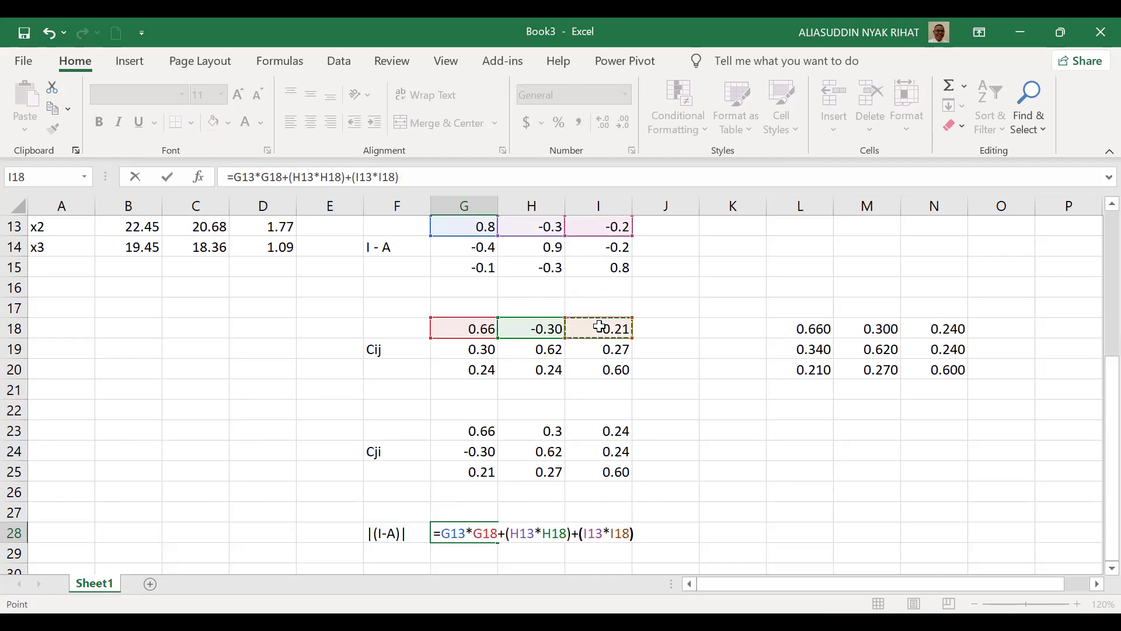
{"action": "key", "text": "Return"}
Compare the |(I-A)| result in G28 with the det (I-A) value in B1 and review the matrices in between
{"action": "key", "text": "Up"}
{"action": "key", "text": "Up"}
{"action": "key", "text": "Up"}
{"action": "key", "text": "Up"}
{"action": "key", "text": "Up"}
{"action": "key", "text": "Up"}
{"action": "key", "text": "Up"}
{"action": "key", "text": "Up"}
{"action": "key", "text": "Up"}
{"action": "key", "text": "Up"}
{"action": "key", "text": "Up"}
{"action": "key", "text": "Up"}
{"action": "key", "text": "Up"}
{"action": "key", "text": "Up"}
{"action": "key", "text": "Up"}
{"action": "key", "text": "Up"}
{"action": "key", "text": "Up"}
{"action": "key", "text": "Up"}
{"action": "key", "text": "Up"}
{"action": "key", "text": "Up"}
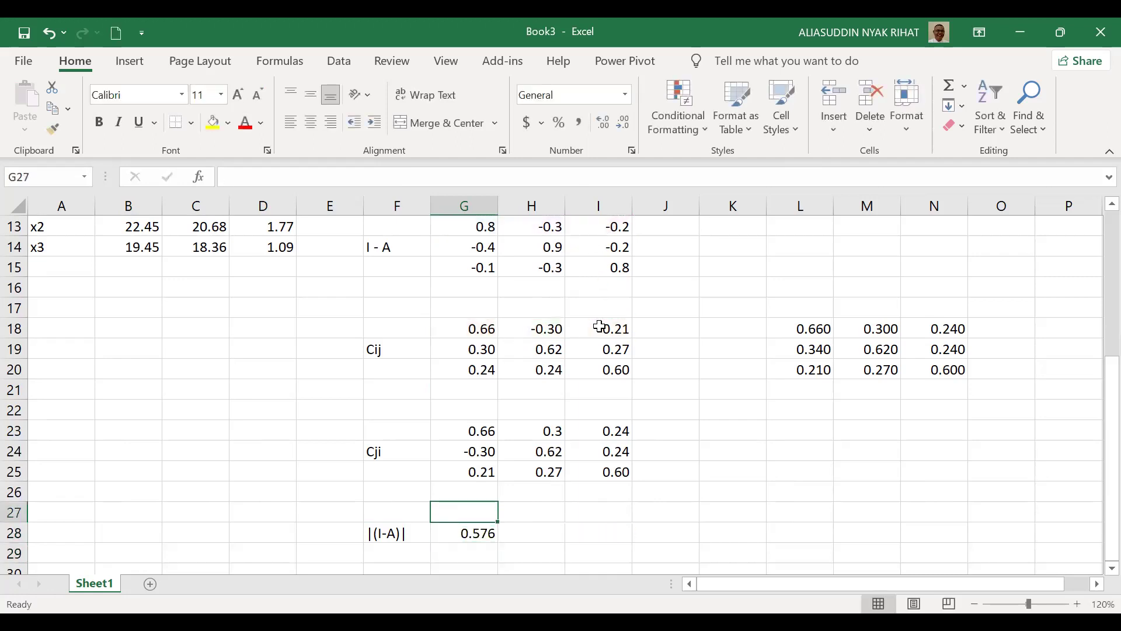
{"action": "key", "text": "Up"}
{"action": "key", "text": "Up"}
{"action": "key", "text": "Up"}
{"action": "key", "text": "Up"}
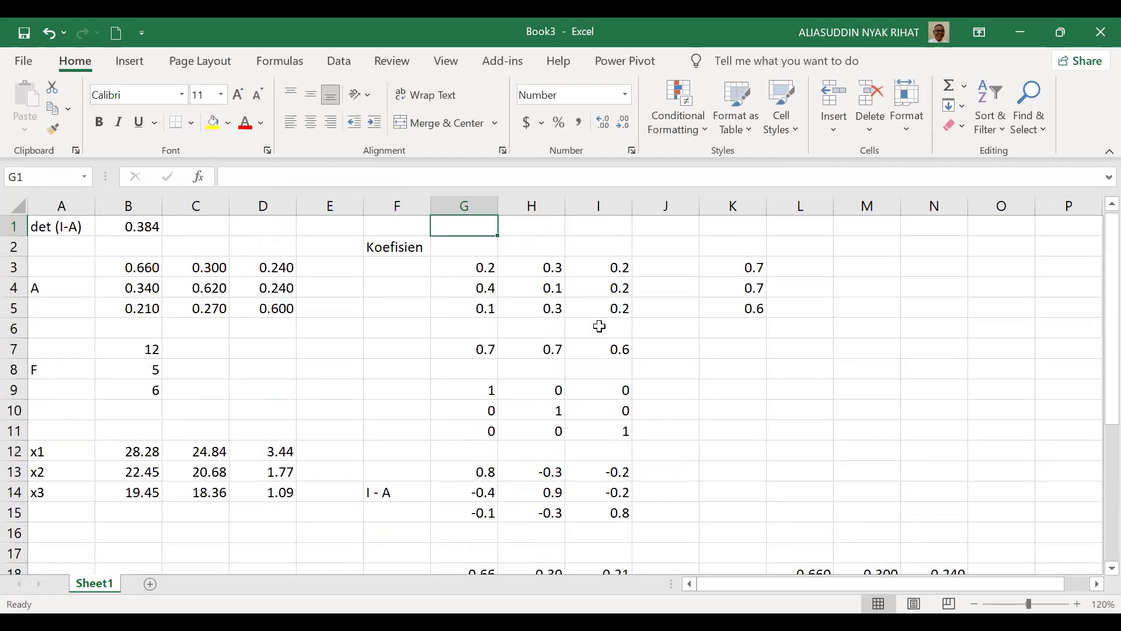
{"action": "key", "text": "Down"}
{"action": "key", "text": "Down"}
{"action": "key", "text": "Down"}
{"action": "key", "text": "Down"}
{"action": "key", "text": "Down"}
{"action": "key", "text": "Down"}
{"action": "key", "text": "Down"}
{"action": "key", "text": "Down"}
{"action": "key", "text": "Down"}
{"action": "key", "text": "Down"}
{"action": "key", "text": "Down"}
{"action": "key", "text": "Down"}
{"action": "key", "text": "Down"}
{"action": "key", "text": "Down"}
{"action": "key", "text": "Down"}
{"action": "key", "text": "Down"}
{"action": "key", "text": "Down"}
{"action": "key", "text": "Down"}
{"action": "key", "text": "Down"}
{"action": "key", "text": "Down"}
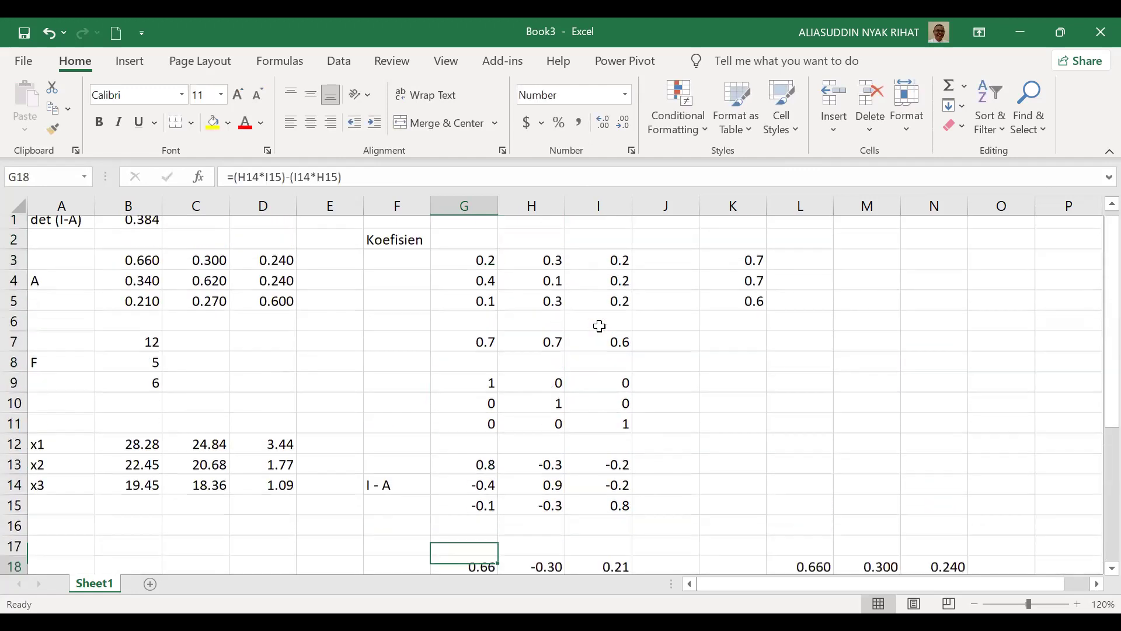
{"action": "key", "text": "Up"}
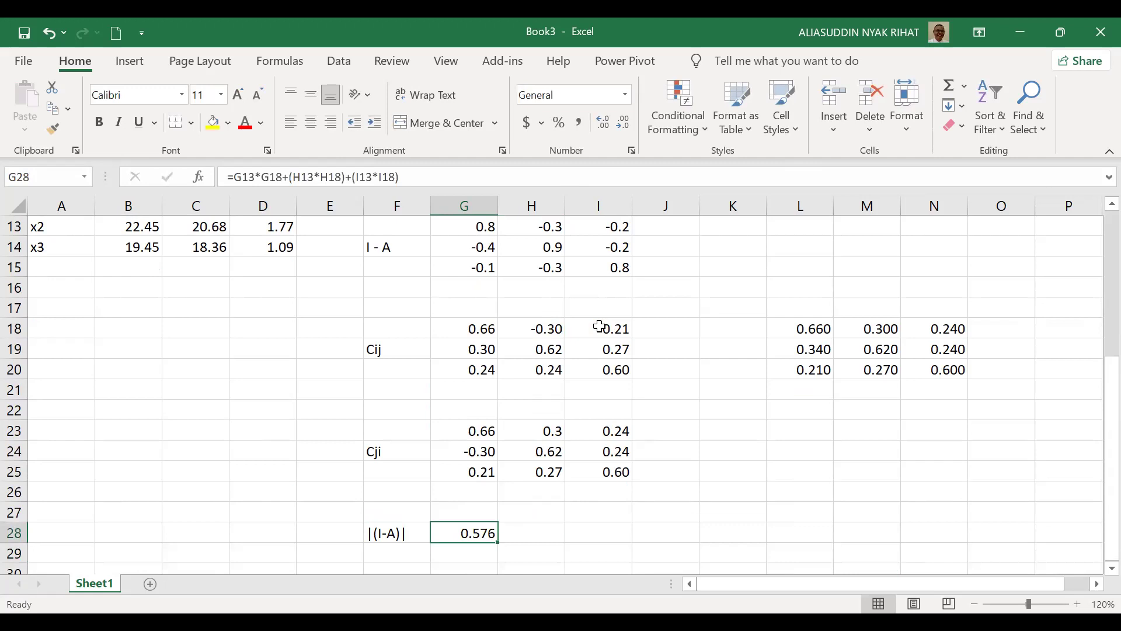
{"action": "key", "text": "Up"}
{"action": "key", "text": "Up"}
{"action": "key", "text": "Up"}
{"action": "key", "text": "Up"}
{"action": "key", "text": "Up"}
{"action": "key", "text": "Up"}
{"action": "key", "text": "Up"}
{"action": "key", "text": "Up"}
{"action": "key", "text": "Up"}
{"action": "key", "text": "Up"}
{"action": "key", "text": "Up"}
{"action": "key", "text": "Up"}
{"action": "key", "text": "Up"}
{"action": "key", "text": "Up"}
{"action": "key", "text": "Up"}
{"action": "key", "text": "Up"}
{"action": "key", "text": "Up"}
{"action": "key", "text": "Up"}
{"action": "key", "text": "Up"}
{"action": "key", "text": "Up"}
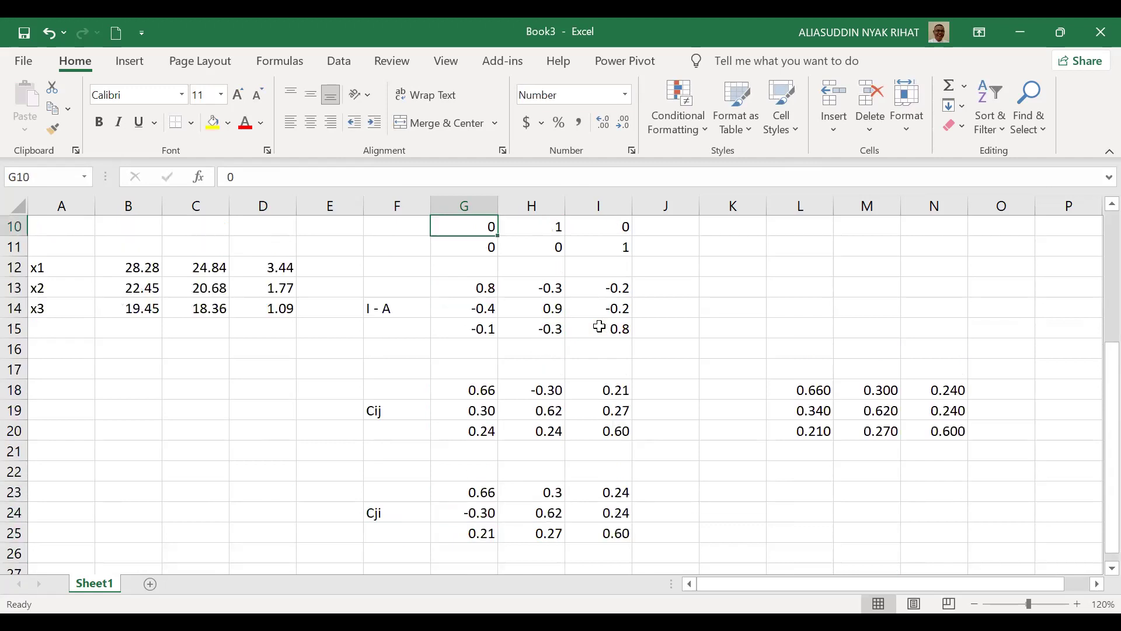
{"action": "key", "text": "Down"}
{"action": "key", "text": "Down"}
{"action": "key", "text": "Down"}
{"action": "key", "text": "Down"}
{"action": "key", "text": "Down"}
{"action": "key", "text": "Down"}
{"action": "key", "text": "Down"}
{"action": "key", "text": "Down"}
{"action": "key", "text": "Down"}
{"action": "key", "text": "Down"}
{"action": "key", "text": "Down"}
{"action": "key", "text": "Down"}
{"action": "key", "text": "Down"}
{"action": "key", "text": "Down"}
{"action": "key", "text": "Down"}
{"action": "key", "text": "Down"}
{"action": "key", "text": "Down"}
{"action": "key", "text": "Down"}
{"action": "key", "text": "Down"}
{"action": "key", "text": "Up"}
{"action": "key", "text": "Up"}
{"action": "key", "text": "Up"}
{"action": "key", "text": "Up"}
{"action": "key", "text": "Up"}
{"action": "key", "text": "Up"}
{"action": "key", "text": "Up"}
{"action": "key", "text": "Up"}
{"action": "key", "text": "Up"}
{"action": "key", "text": "Up"}
{"action": "key", "text": "Up"}
{"action": "key", "text": "Up"}
{"action": "key", "text": "Up"}
{"action": "key", "text": "Up"}
{"action": "key", "text": "Up"}
{"action": "key", "text": "Up"}
{"action": "key", "text": "Up"}
{"action": "key", "text": "Up"}
{"action": "key", "text": "Up"}
Open the determinant formula in G28 to check which I - A and Cij cells it references
{"action": "key", "text": "Down"}
{"action": "key", "text": "Down"}
{"action": "key", "text": "Down"}
{"action": "key", "text": "Down"}
{"action": "key", "text": "Down"}
{"action": "key", "text": "Down"}
{"action": "key", "text": "Down"}
{"action": "key", "text": "Down"}
{"action": "key", "text": "Down"}
{"action": "key", "text": "Down"}
{"action": "key", "text": "Down"}
{"action": "key", "text": "Down"}
{"action": "key", "text": "Down"}
{"action": "key", "text": "Down"}
{"action": "key", "text": "Down"}
{"action": "key", "text": "Down"}
{"action": "key", "text": "Down"}
{"action": "key", "text": "Down"}
{"action": "key", "text": "Down"}
{"action": "key", "text": "Down"}
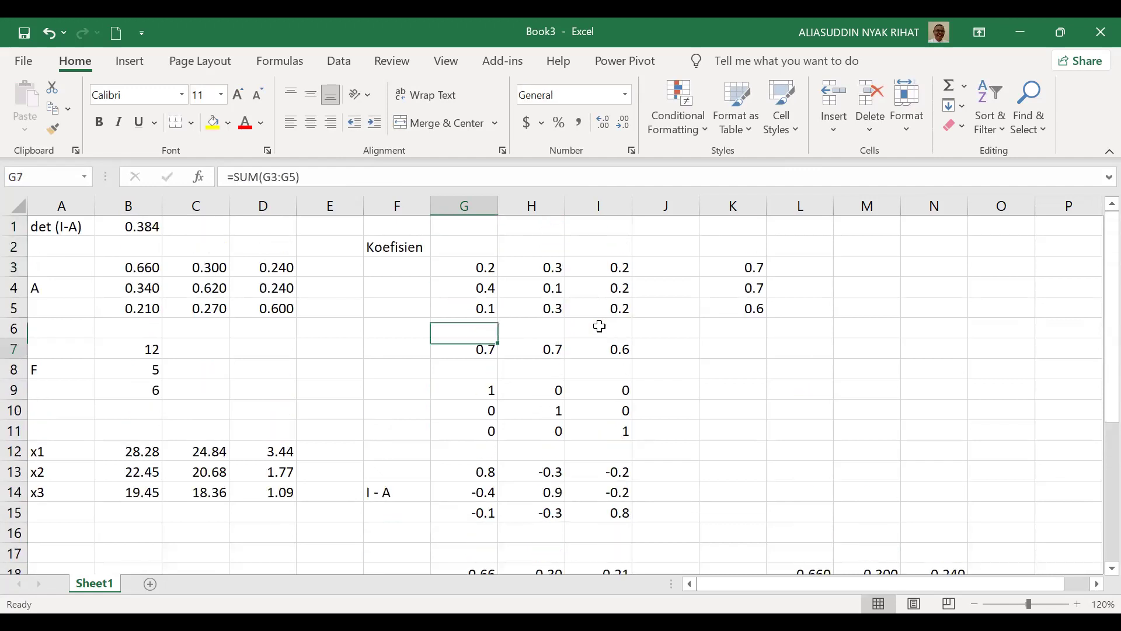
{"action": "key", "text": "Down"}
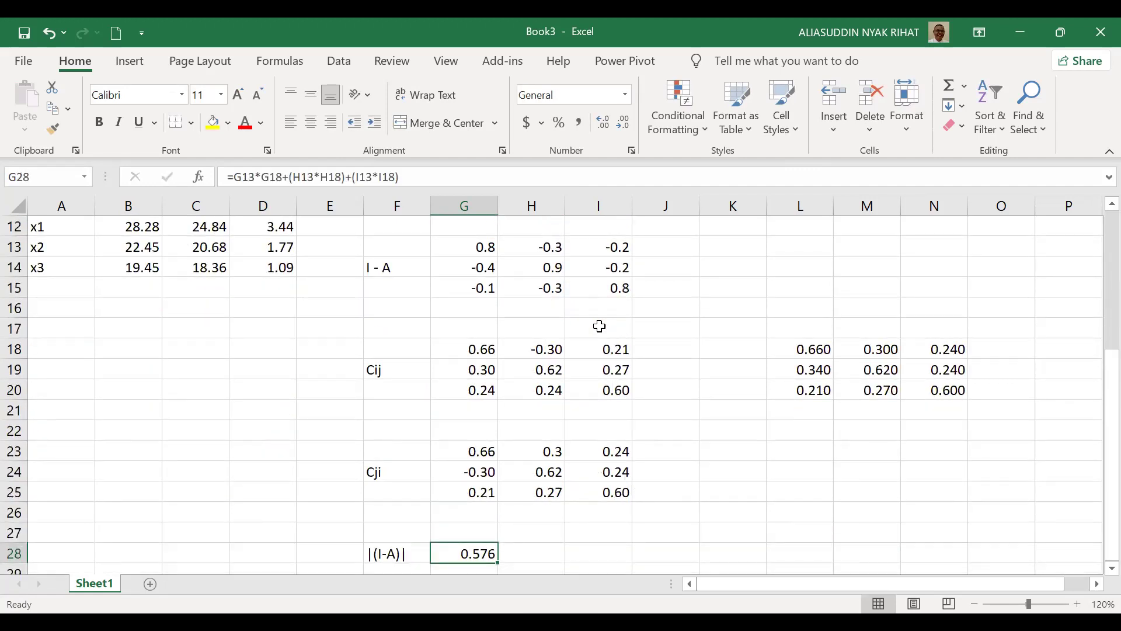
{"action": "key", "text": "F2"}
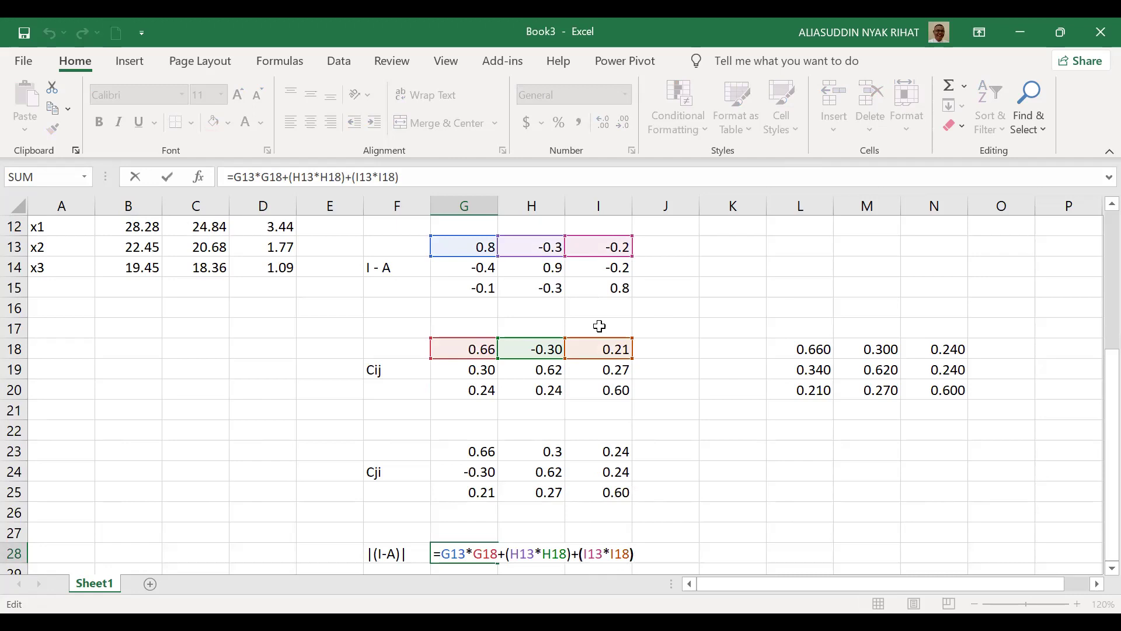
Add parentheses around the first product in G28 so the determinant formula reads =(G13*G18)+(H13*H18)+(I13*I18)
{"action": "key", "text": "Left"}
{"action": "key", "text": "Left"}
{"action": "key", "text": "Left"}
{"action": "key", "text": "Left"}
{"action": "key", "text": "Left"}
{"action": "key", "text": "Left"}
{"action": "key", "text": "Left"}
{"action": "key", "text": "Left"}
{"action": "key", "text": "Left"}
{"action": "key", "text": "Left"}
{"action": "key", "text": "Left"}
{"action": "key", "text": "Left"}
{"action": "key", "text": "Left"}
{"action": "key", "text": "Left"}
{"action": "key", "text": "Left"}
{"action": "key", "text": "Left"}
{"action": "key", "text": "Left"}
{"action": "key", "text": "Left"}
{"action": "key", "text": "Left"}
{"action": "key", "text": "Left"}
{"action": "type", "text": ")"}
{"action": "key", "text": "Left"}
{"action": "key", "text": "Left"}
{"action": "key", "text": "Left"}
{"action": "key", "text": "Left"}
{"action": "key", "text": "Left"}
{"action": "key", "text": "Left"}
{"action": "key", "text": "Left"}
{"action": "key", "text": "Left"}
{"action": "type", "text": "("}
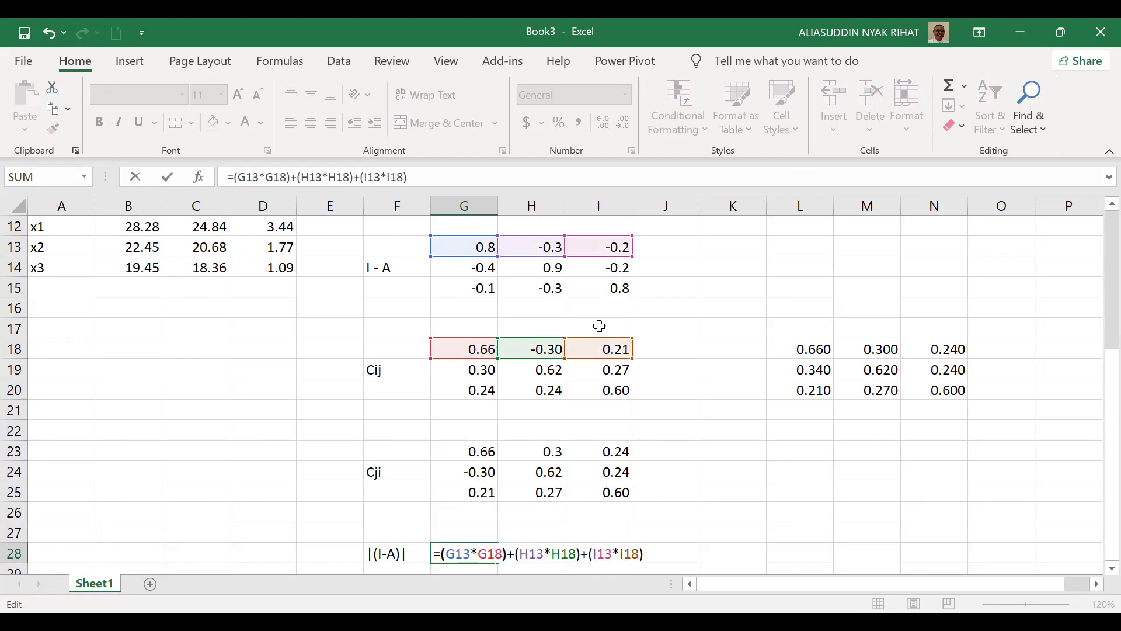
{"action": "key", "text": "Return"}
Examine the det (I-A) value, the I - A matrix and the formulas in the Cij matrix to check the determinant calculation
{"action": "key", "text": "Up"}
{"action": "key", "text": "Up"}
{"action": "key", "text": "Up"}
{"action": "key", "text": "Up"}
{"action": "key", "text": "Up"}
{"action": "key", "text": "Up"}
{"action": "key", "text": "Up"}
{"action": "key", "text": "Up"}
{"action": "key", "text": "Up"}
{"action": "key", "text": "Up"}
{"action": "key", "text": "Up"}
{"action": "key", "text": "Up"}
{"action": "key", "text": "Up"}
{"action": "key", "text": "Up"}
{"action": "key", "text": "Up"}
{"action": "key", "text": "Up"}
{"action": "key", "text": "Up"}
{"action": "key", "text": "Up"}
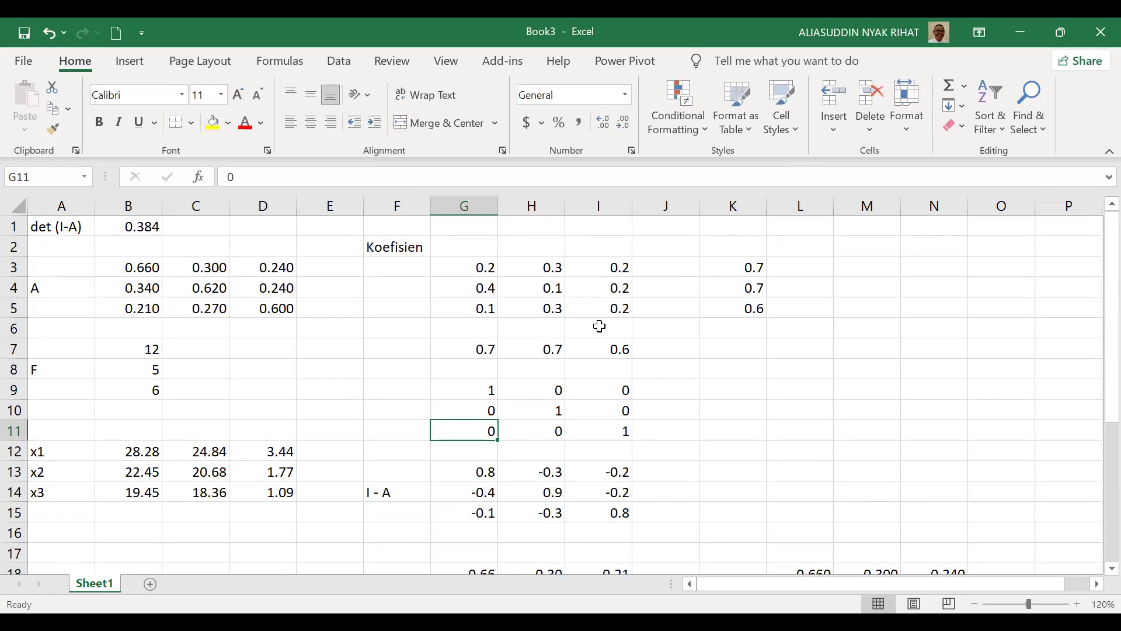
{"action": "key", "text": "Down"}
{"action": "key", "text": "Down"}
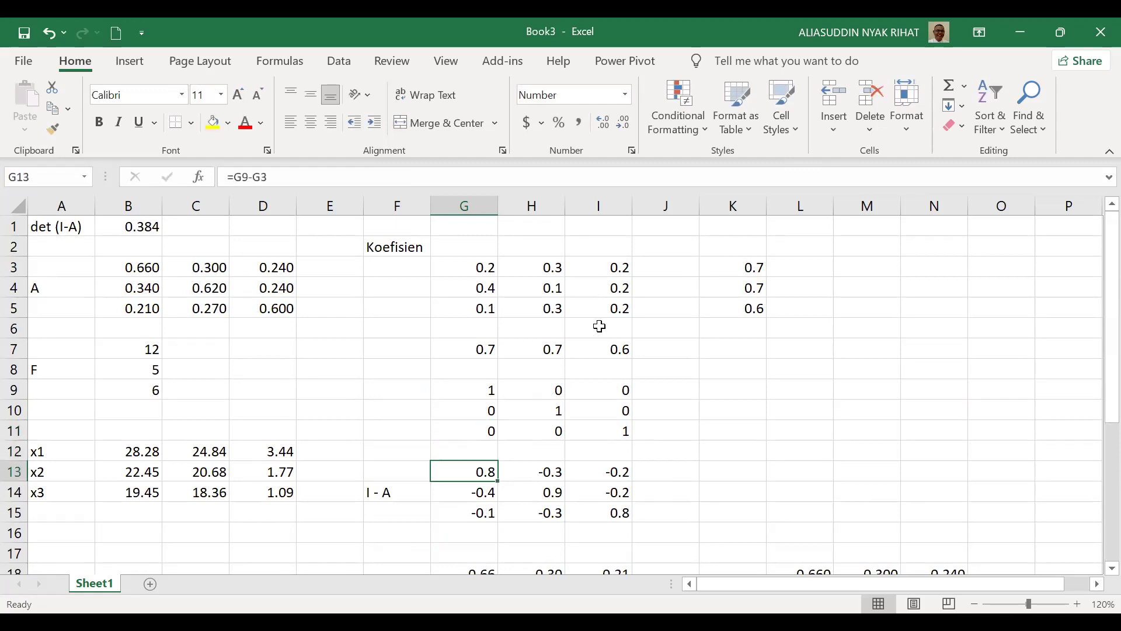
{"action": "key", "text": "Down"}
{"action": "key", "text": "Down"}
{"action": "key", "text": "Down"}
{"action": "key", "text": "Down"}
{"action": "key", "text": "Down"}
{"action": "key", "text": "Down"}
{"action": "key", "text": "Down"}
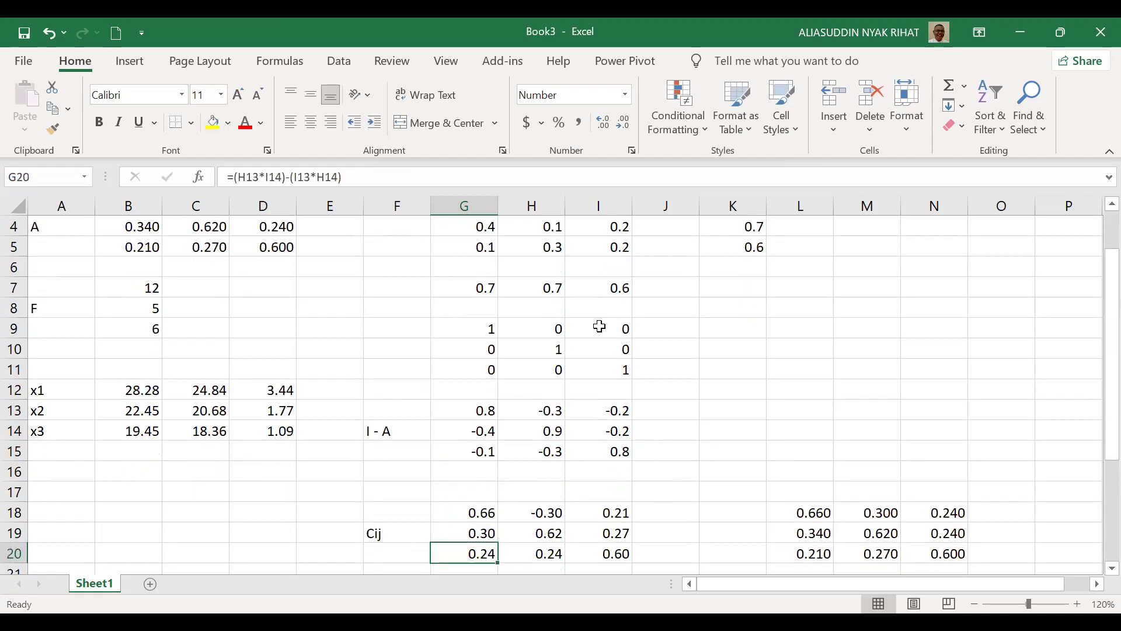
Clear the |(I-A)| determinant formula from G28, below the Cji matrix
{"action": "key", "text": "Down"}
{"action": "key", "text": "Down"}
{"action": "key", "text": "Down"}
{"action": "key", "text": "Down"}
{"action": "key", "text": "Down"}
{"action": "key", "text": "Down"}
{"action": "key", "text": "Down"}
{"action": "key", "text": "Down"}
{"action": "key", "text": "Down"}
{"action": "key", "text": "Up"}
{"action": "key", "text": "Delete"}
Go back to det (I-A) in A1 and review the matrices on the way
{"action": "key", "text": "Up"}
{"action": "key", "text": "Up"}
{"action": "key", "text": "Up"}
{"action": "key", "text": "Up"}
{"action": "key", "text": "Up"}
{"action": "key", "text": "Up"}
{"action": "key", "text": "Up"}
{"action": "key", "text": "Up"}
{"action": "key", "text": "Up"}
{"action": "key", "text": "Up"}
{"action": "key", "text": "Up"}
{"action": "key", "text": "Up"}
{"action": "key", "text": "Up"}
{"action": "key", "text": "Up"}
{"action": "key", "text": "Up"}
{"action": "key", "text": "Up"}
{"action": "key", "text": "Up"}
{"action": "key", "text": "Up"}
{"action": "key", "text": "Up"}
{"action": "key", "text": "Up"}
{"action": "key", "text": "Left"}
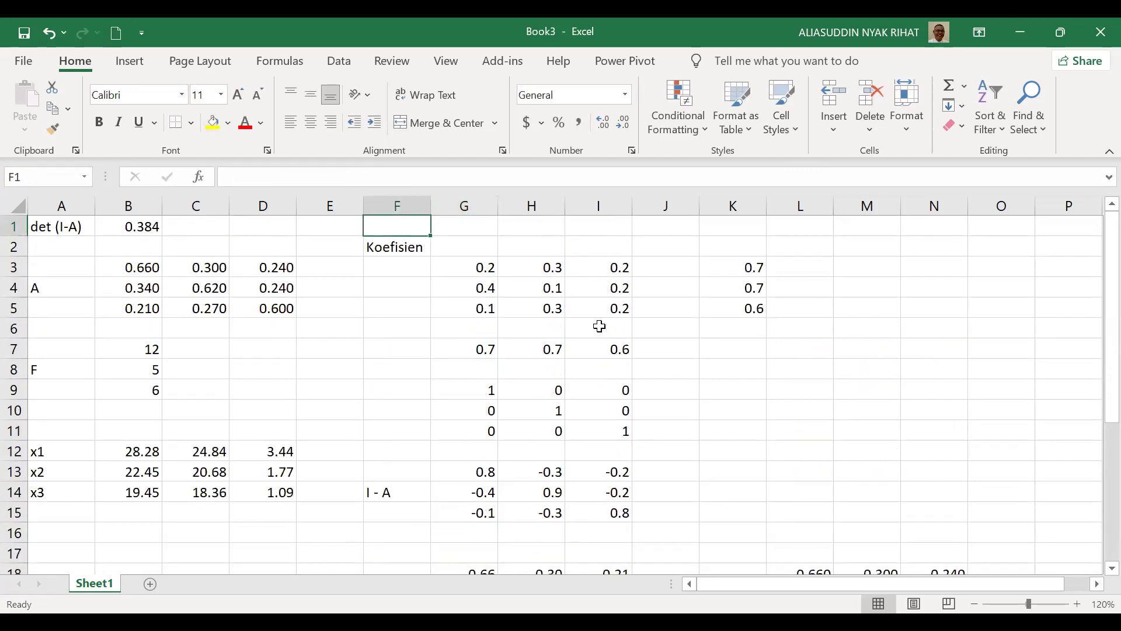
{"action": "key", "text": "Left"}
{"action": "key", "text": "Left"}
{"action": "key", "text": "Left"}
{"action": "key", "text": "Left"}
{"action": "key", "text": "Left"}
Copy the I - A matrix in G13:I15
{"action": "key", "text": "Down"}
{"action": "key", "text": "Down"}
{"action": "key", "text": "Down"}
{"action": "key", "text": "Down"}
{"action": "key", "text": "Down"}
{"action": "key", "text": "Down"}
{"action": "key", "text": "Down"}
{"action": "key", "text": "Down"}
{"action": "key", "text": "Down"}
{"action": "key", "text": "Down"}
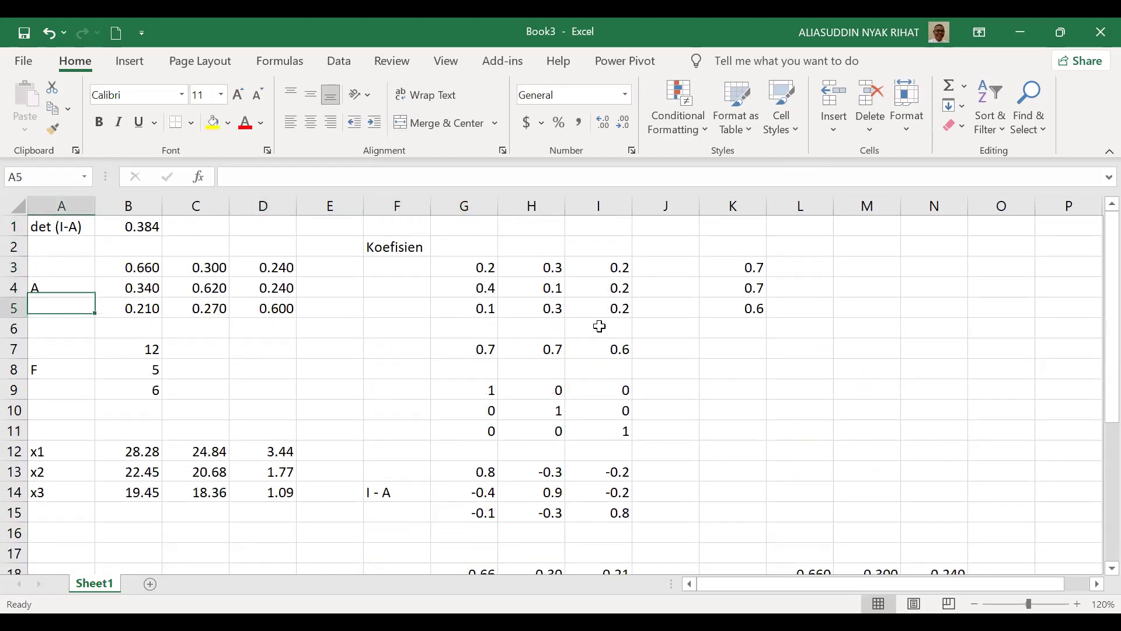
{"action": "key", "text": "Right"}
{"action": "key", "text": "Right"}
{"action": "key", "text": "Right"}
{"action": "key", "text": "Right"}
{"action": "key", "text": "Right"}
{"action": "key", "text": "Right"}
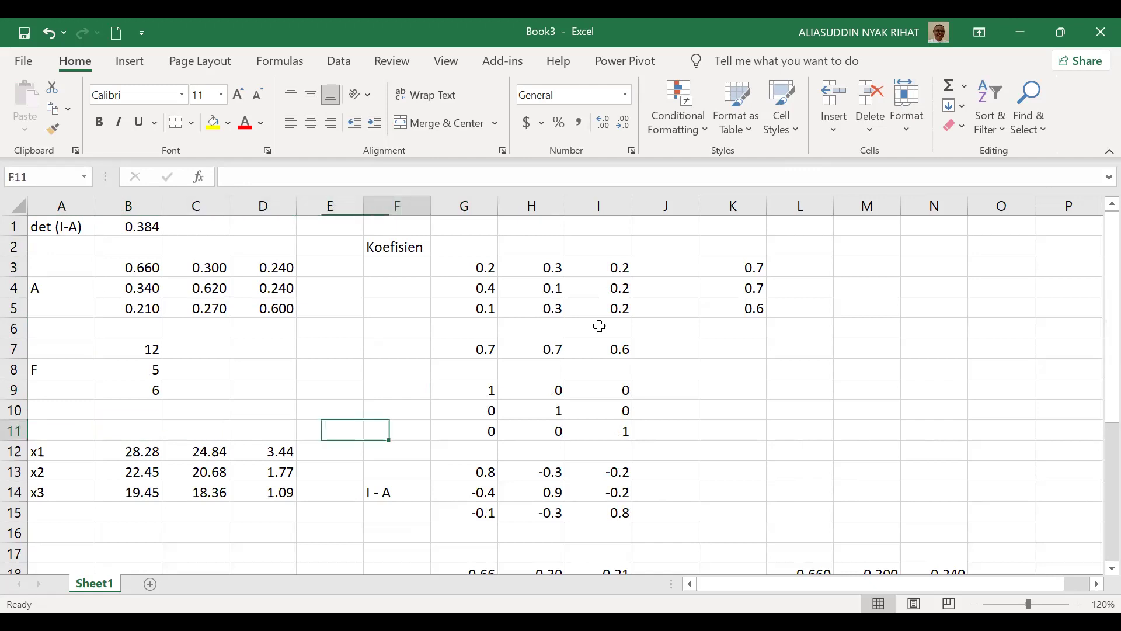
{"action": "key", "text": "Down"}
{"action": "key", "text": "Down"}
{"action": "key", "text": "shift+Right"}
{"action": "key", "text": "shift+Right"}
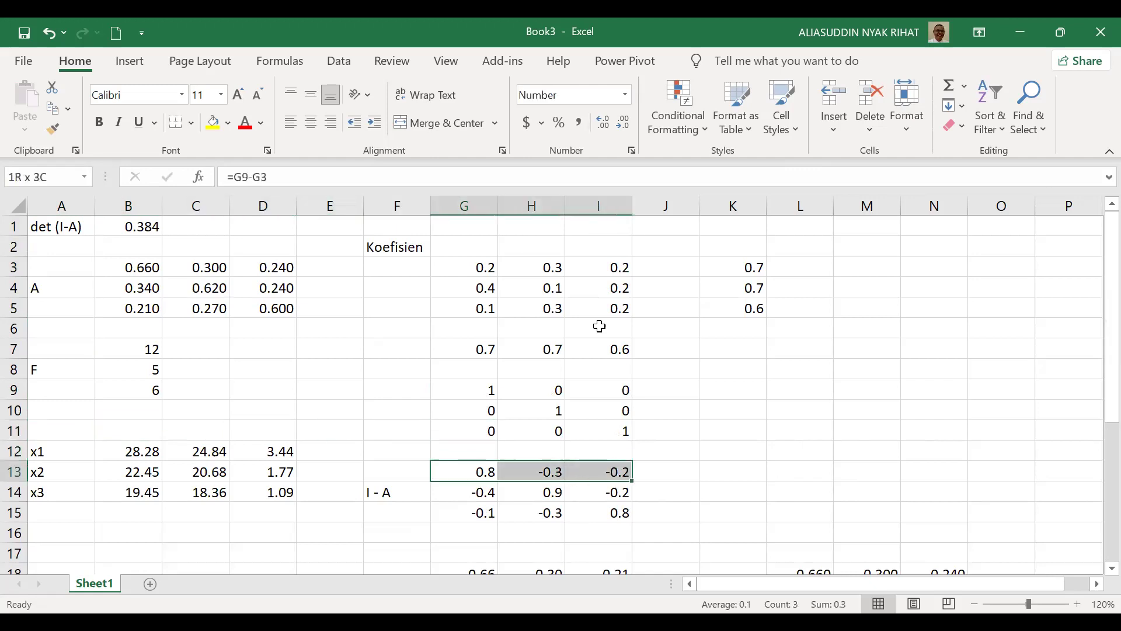
{"action": "key", "text": "shift+Down"}
{"action": "key", "text": "shift+Down"}
{"action": "key", "text": "ctrl+c"}
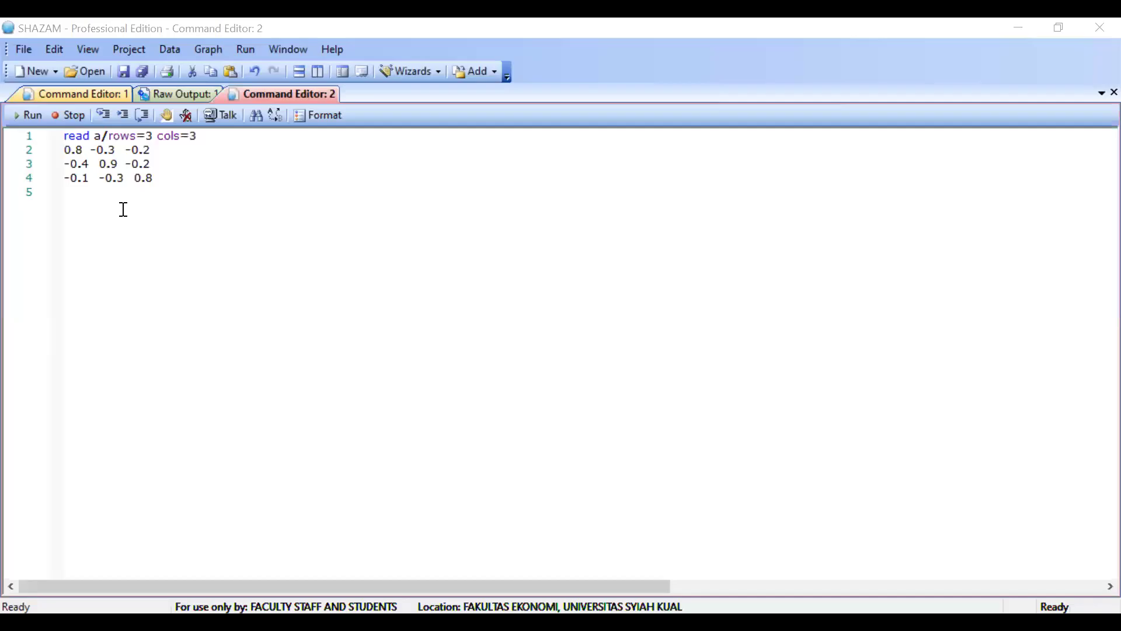
In SHAZAM, add matrix deta=det(a), matrix ainv=inv(a) and print deta inva below the data of matrix a and run the commands
{"action": "left_click", "coordinate": [124, 209]}
{"action": "type", "text": "matr"}
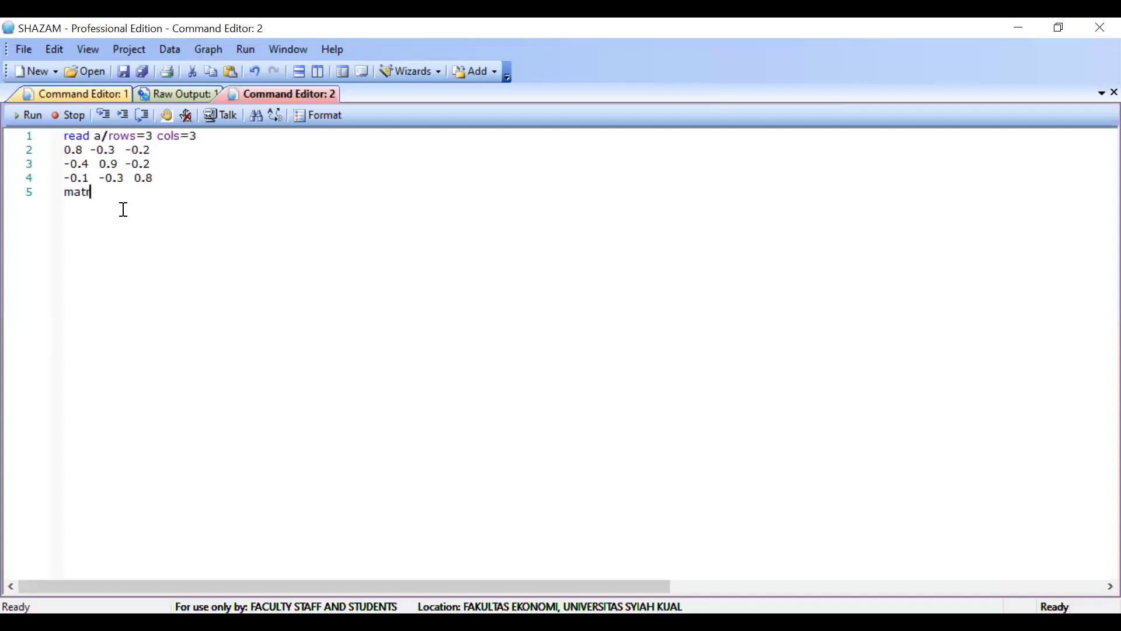
{"action": "type", "text": "ix deta=det(a)"}
{"action": "key", "text": "Return"}
{"action": "type", "text": "matrix"}
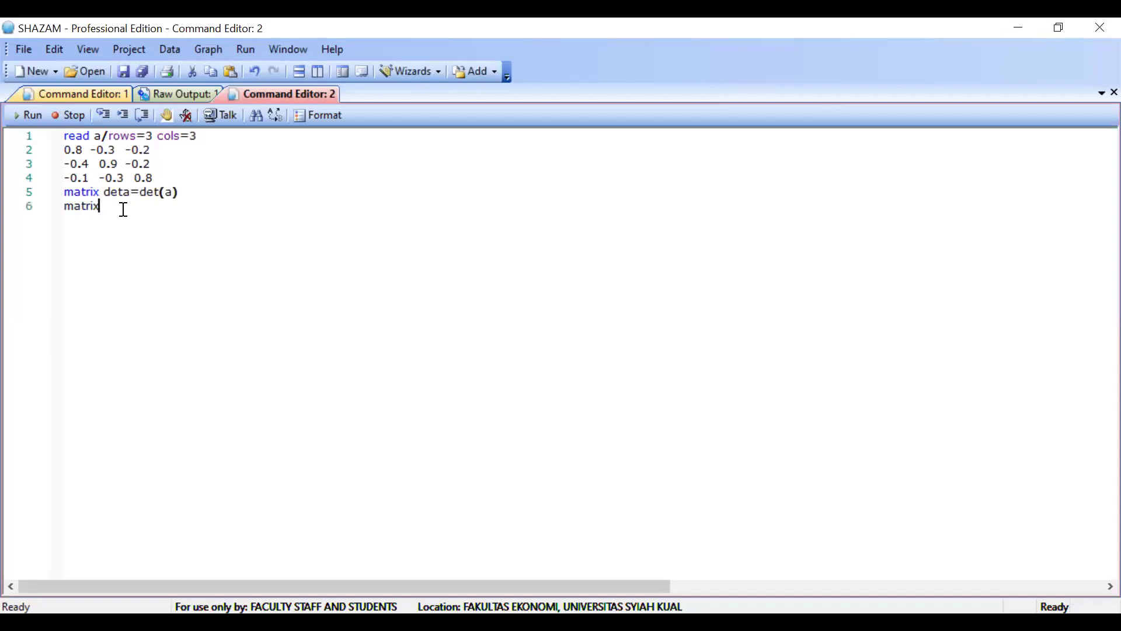
{"action": "type", "text": " ainv=inv(a)"}
{"action": "key", "text": "Return"}
{"action": "type", "text": "print deta inva"}
{"action": "left_click", "coordinate": [34, 115]}
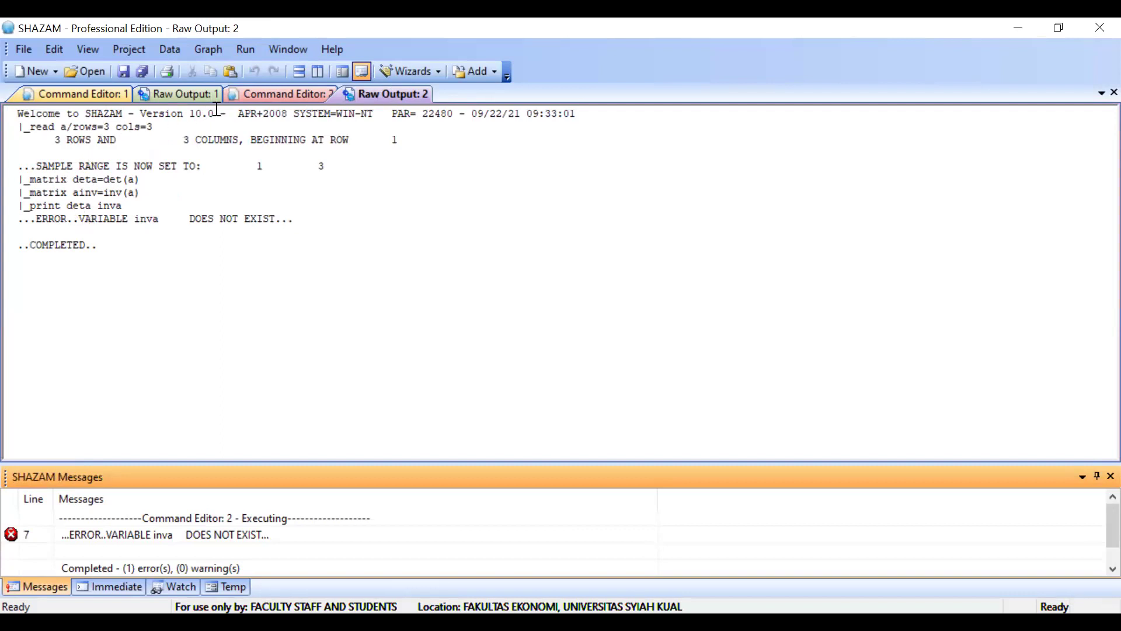
Change inva to ainv in the print command of Command Editor 2 and run the commands again
{"action": "left_click", "coordinate": [261, 97]}
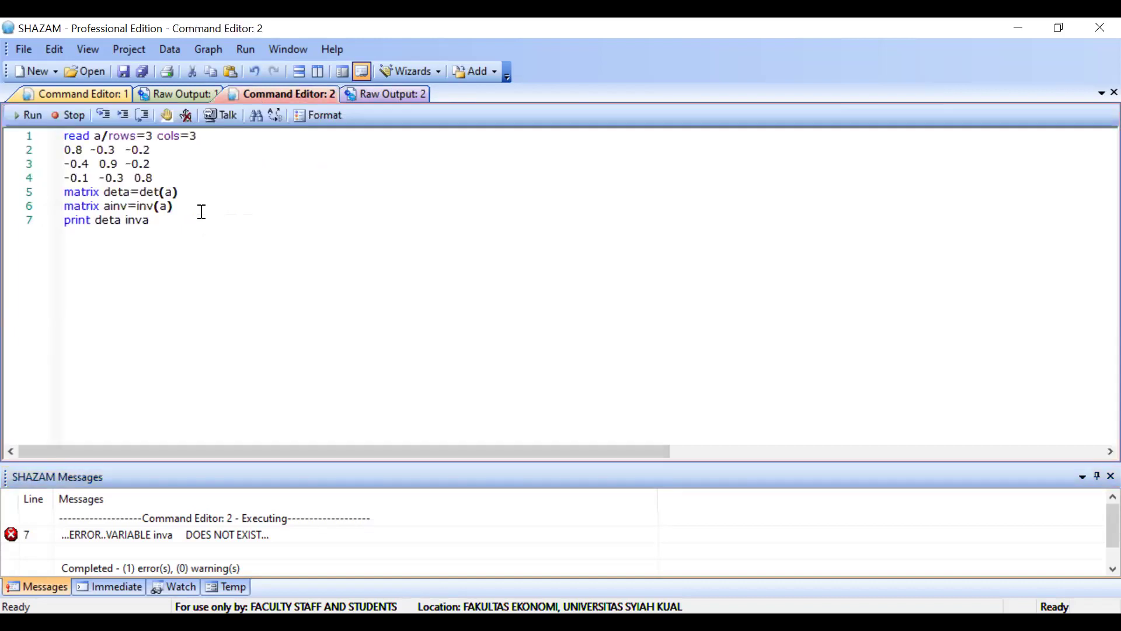
{"action": "left_click", "coordinate": [157, 220]}
{"action": "key", "text": "BackSpace"}
{"action": "key", "text": "Left"}
{"action": "key", "text": "Left"}
{"action": "key", "text": "Left"}
{"action": "type", "text": "a"}
{"action": "left_click", "coordinate": [26, 116]}
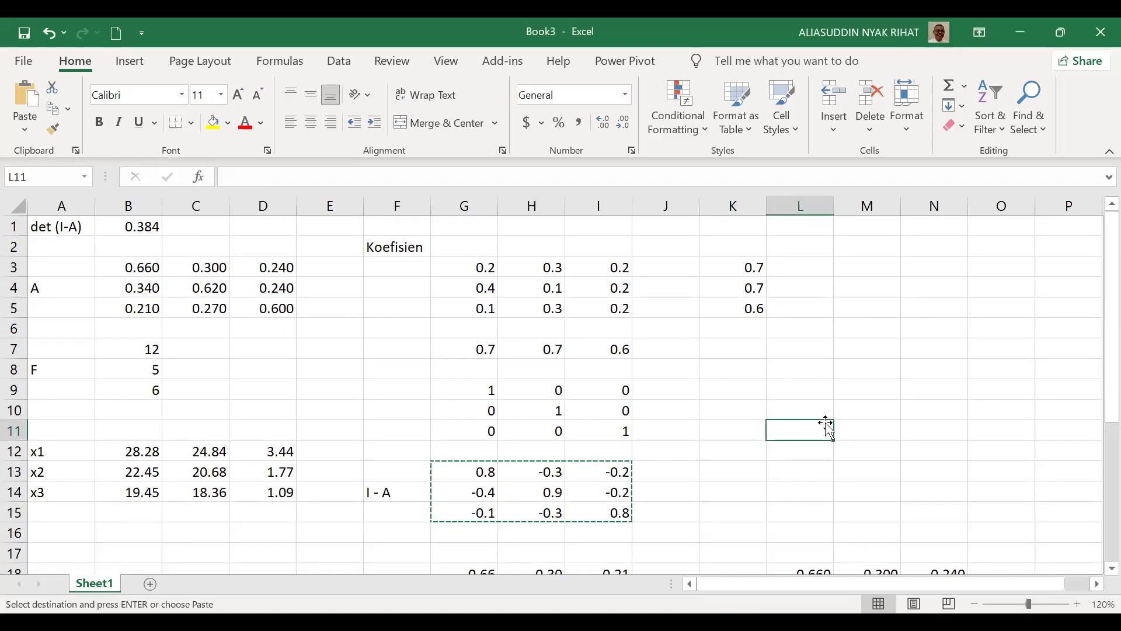
Back in Excel, cancel the pending copy of the I - A matrix and return to the det (I-A) label in A1
{"action": "key", "text": "Escape"}
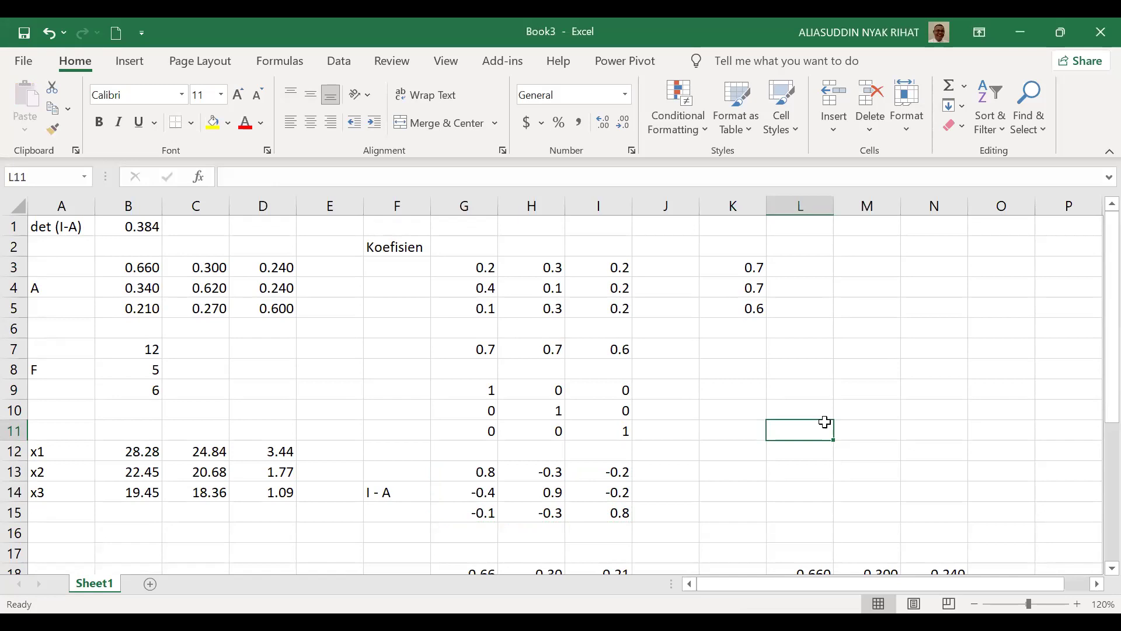
{"action": "key", "text": "Home"}
{"action": "key", "text": "Up"}
{"action": "key", "text": "Up"}
{"action": "key", "text": "Up"}
{"action": "key", "text": "Up"}
{"action": "key", "text": "Up"}
{"action": "key", "text": "Up"}
{"action": "key", "text": "Up"}
{"action": "key", "text": "Up"}
{"action": "key", "text": "Up"}
{"action": "key", "text": "Up"}
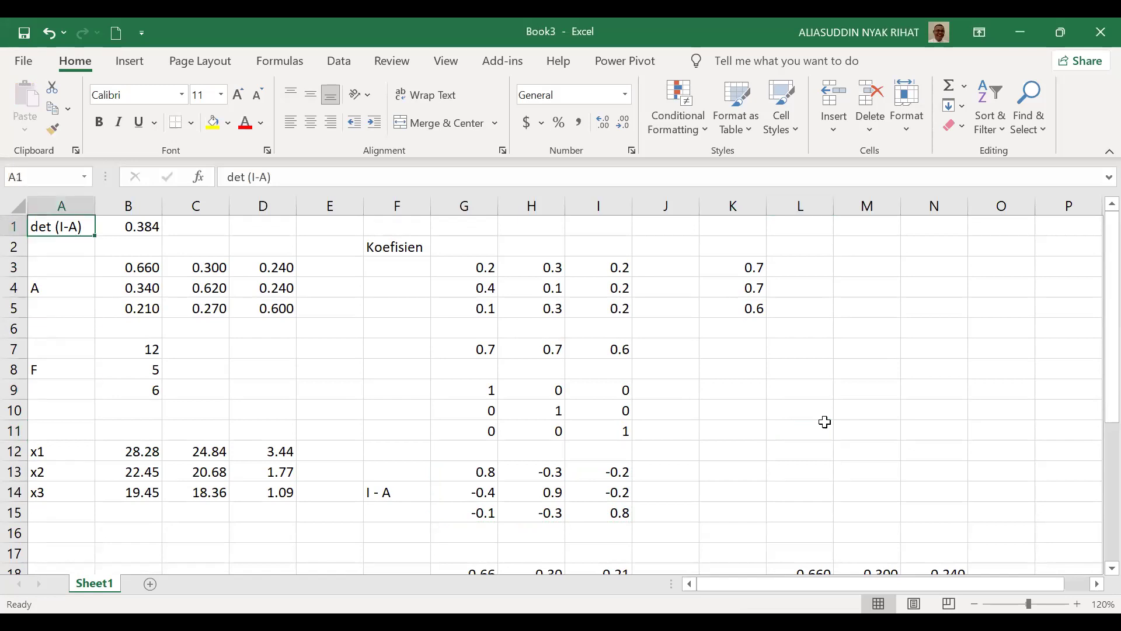
Examine the determinant of I - A in B1 and the matrix, F and x results down column B
{"action": "key", "text": "Down"}
{"action": "key", "text": "Right"}
{"action": "key", "text": "Up"}
{"action": "key", "text": "Down"}
{"action": "key", "text": "Down"}
{"action": "key", "text": "Down"}
{"action": "key", "text": "Down"}
{"action": "key", "text": "Down"}
{"action": "key", "text": "Down"}
{"action": "key", "text": "Down"}
{"action": "key", "text": "Down"}
{"action": "key", "text": "Down"}
{"action": "key", "text": "Down"}
{"action": "key", "text": "Down"}
{"action": "key", "text": "Down"}
{"action": "key", "text": "Down"}
{"action": "key", "text": "Down"}
{"action": "key", "text": "Down"}
{"action": "key", "text": "Down"}
{"action": "key", "text": "Down"}
{"action": "key", "text": "Down"}
{"action": "key", "text": "Down"}
{"action": "key", "text": "Down"}
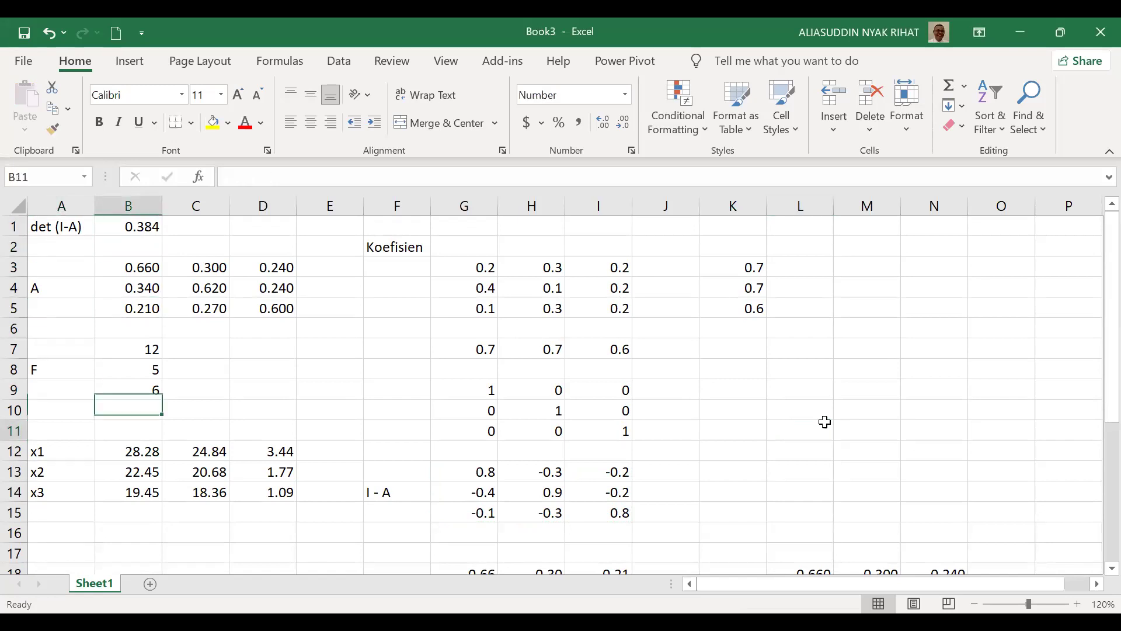
Examine the cofactor matrix Cij in G18:I20 and the transposed matrix Cji in G23:I25, checking the formulas behind them
{"action": "key", "text": "Up"}
{"action": "key", "text": "Up"}
{"action": "key", "text": "Up"}
{"action": "key", "text": "Up"}
{"action": "key", "text": "Up"}
{"action": "key", "text": "Up"}
{"action": "key", "text": "Up"}
{"action": "key", "text": "Right"}
{"action": "key", "text": "Right"}
{"action": "key", "text": "Right"}
{"action": "key", "text": "Right"}
{"action": "key", "text": "Right"}
{"action": "key", "text": "Right"}
{"action": "key", "text": "Right"}
{"action": "key", "text": "Right"}
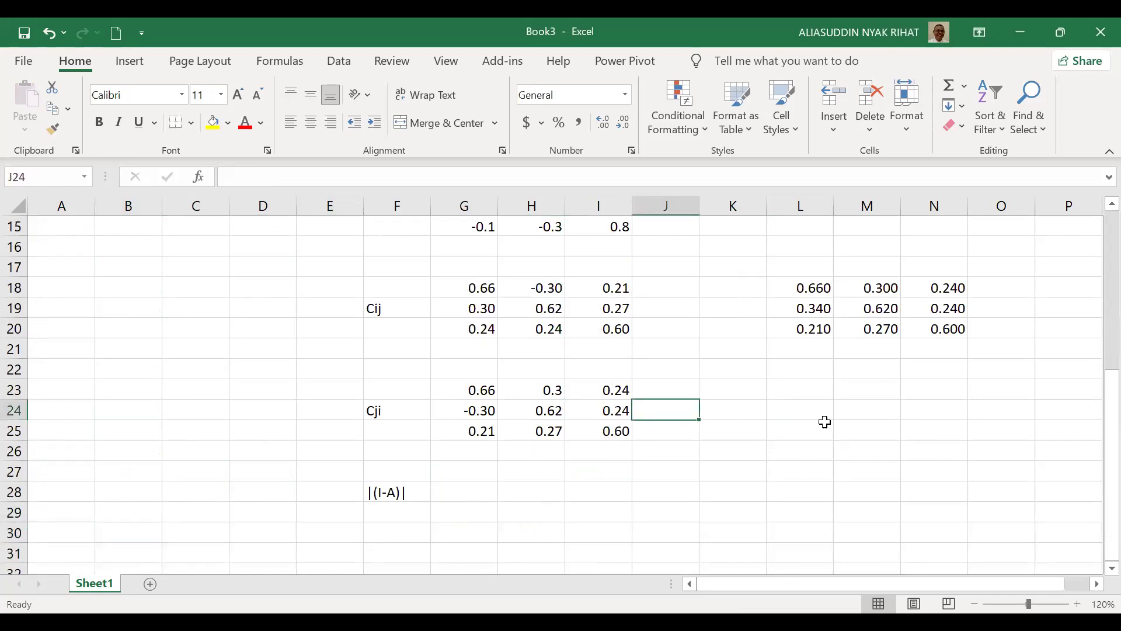
{"action": "key", "text": "Up"}
{"action": "key", "text": "Up"}
{"action": "key", "text": "Up"}
{"action": "key", "text": "Up"}
{"action": "key", "text": "Up"}
{"action": "key", "text": "Up"}
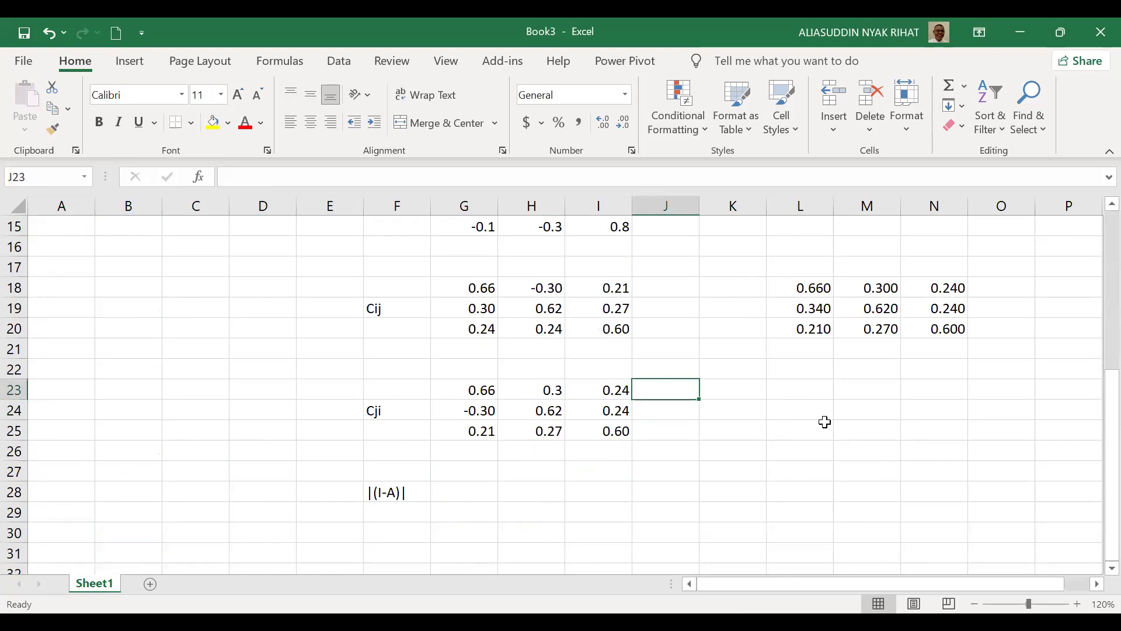
{"action": "key", "text": "Left"}
{"action": "key", "text": "Left"}
{"action": "key", "text": "Left"}
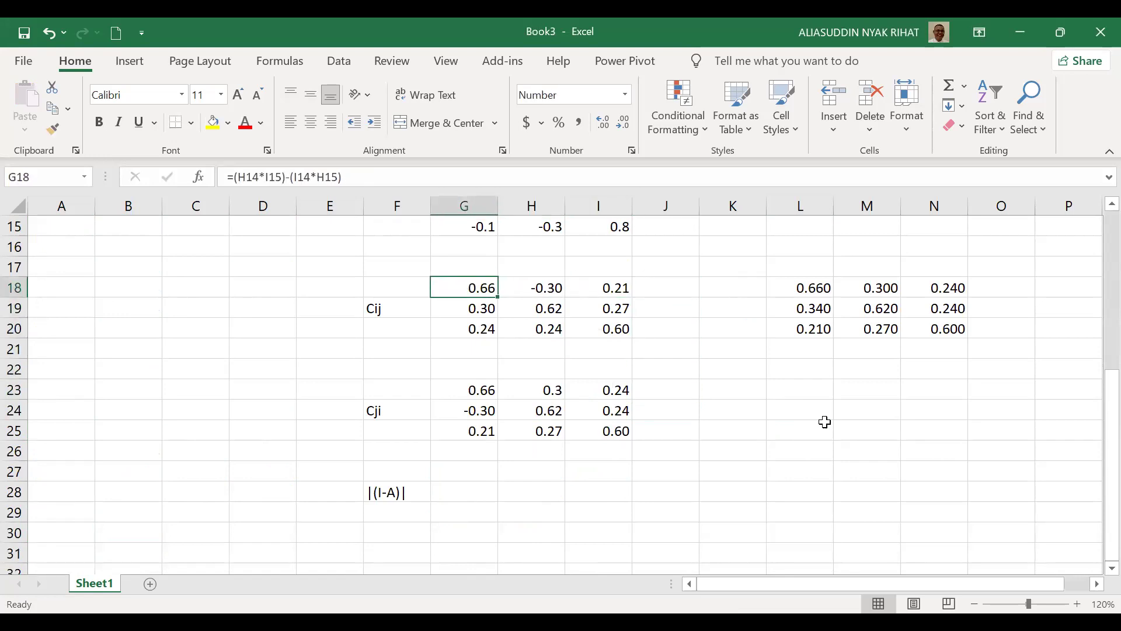
{"action": "key", "text": "Up"}
{"action": "key", "text": "Up"}
{"action": "key", "text": "Up"}
{"action": "key", "text": "Down"}
{"action": "key", "text": "Up"}
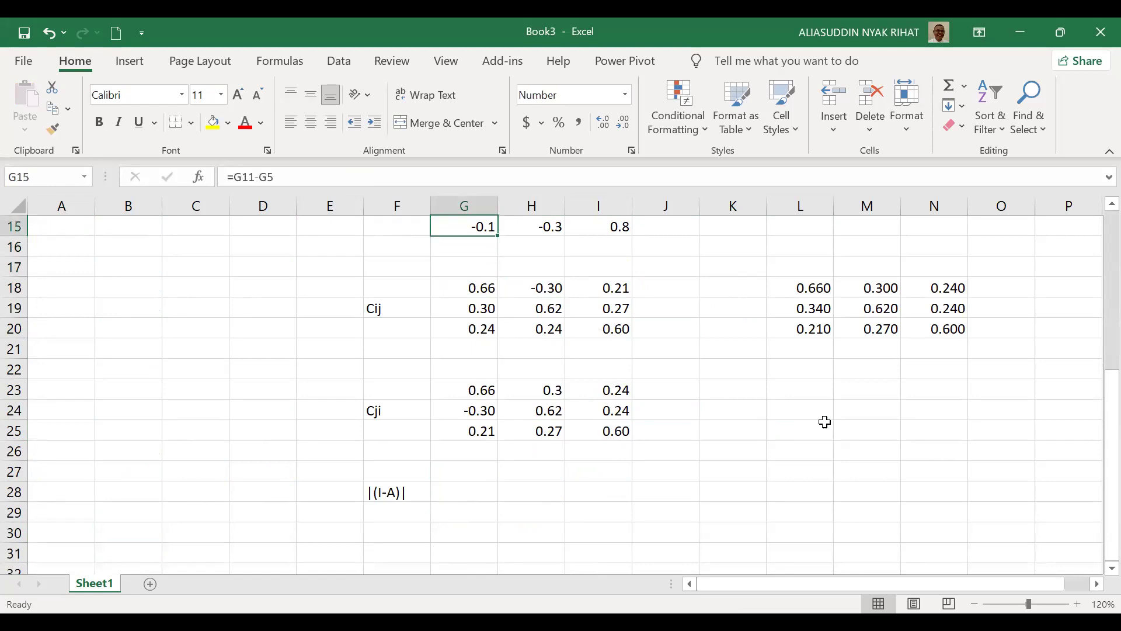
Make the F vector values in B7:B9 bold
{"action": "key", "text": "Page_Up"}
{"action": "key", "text": "Left"}
{"action": "key", "text": "Down"}
{"action": "key", "text": "Down"}
{"action": "key", "text": "Down"}
{"action": "key", "text": "Down"}
{"action": "key", "text": "Down"}
{"action": "key", "text": "Down"}
{"action": "key", "text": "Down"}
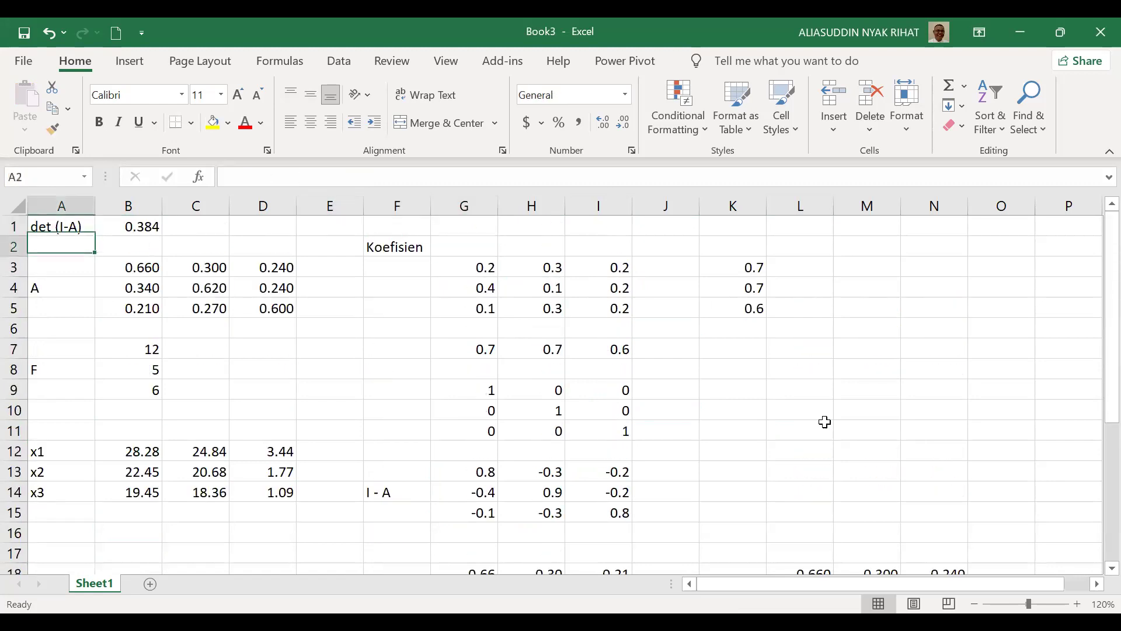
{"action": "key", "text": "Right"}
{"action": "key", "text": "Up"}
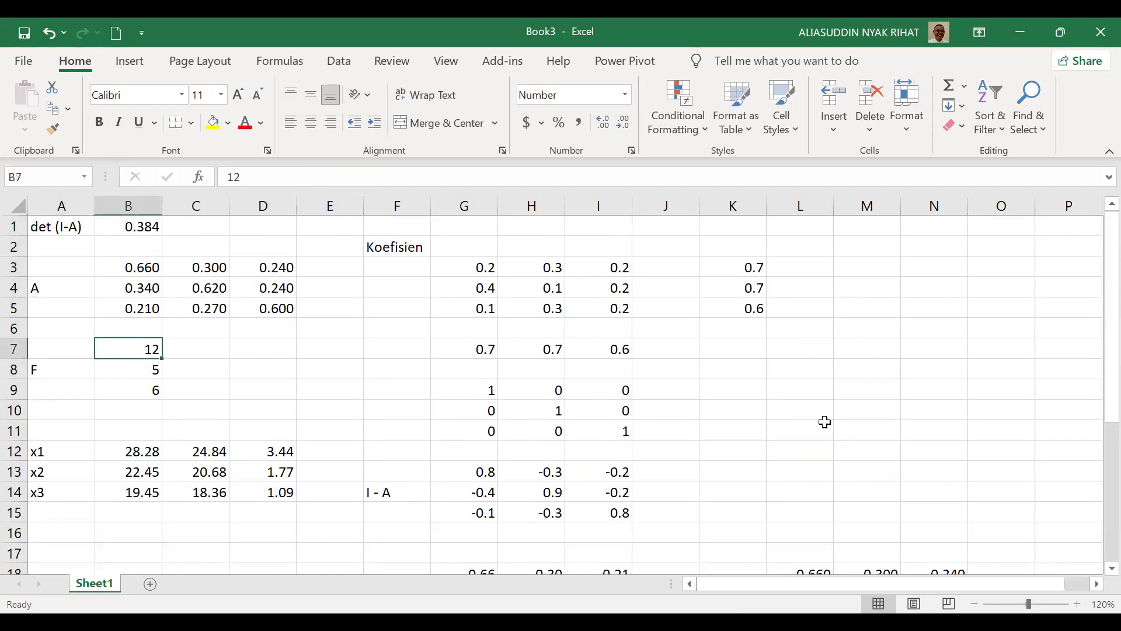
{"action": "key", "text": "shift+Down"}
{"action": "key", "text": "shift+Down"}
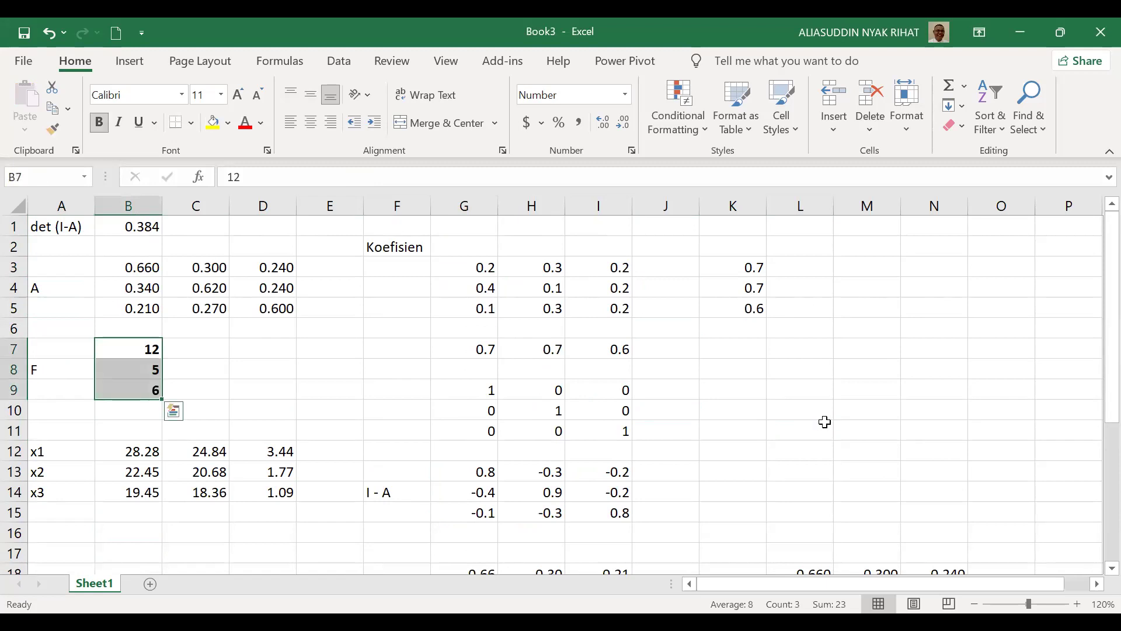
Examine the values of vector F in B7:B9 and of the matrix in B3:D5
{"action": "key", "text": "Down"}
{"action": "key", "text": "Up"}
{"action": "key", "text": "Down"}
{"action": "key", "text": "Up"}
{"action": "key", "text": "Up"}
{"action": "key", "text": "Down"}
{"action": "key", "text": "Down"}
{"action": "key", "text": "Down"}
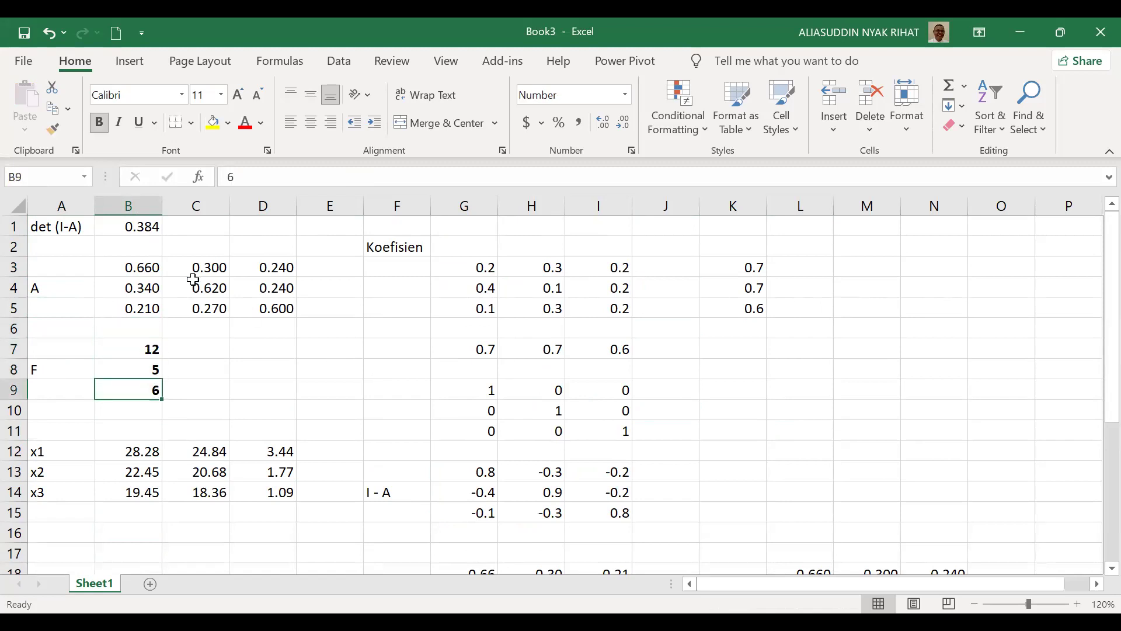
{"action": "left_click", "coordinate": [137, 277]}
{"action": "key", "text": "Up"}
{"action": "key", "text": "Right"}
{"action": "key", "text": "Right"}
{"action": "key", "text": "Left"}
{"action": "key", "text": "Left"}
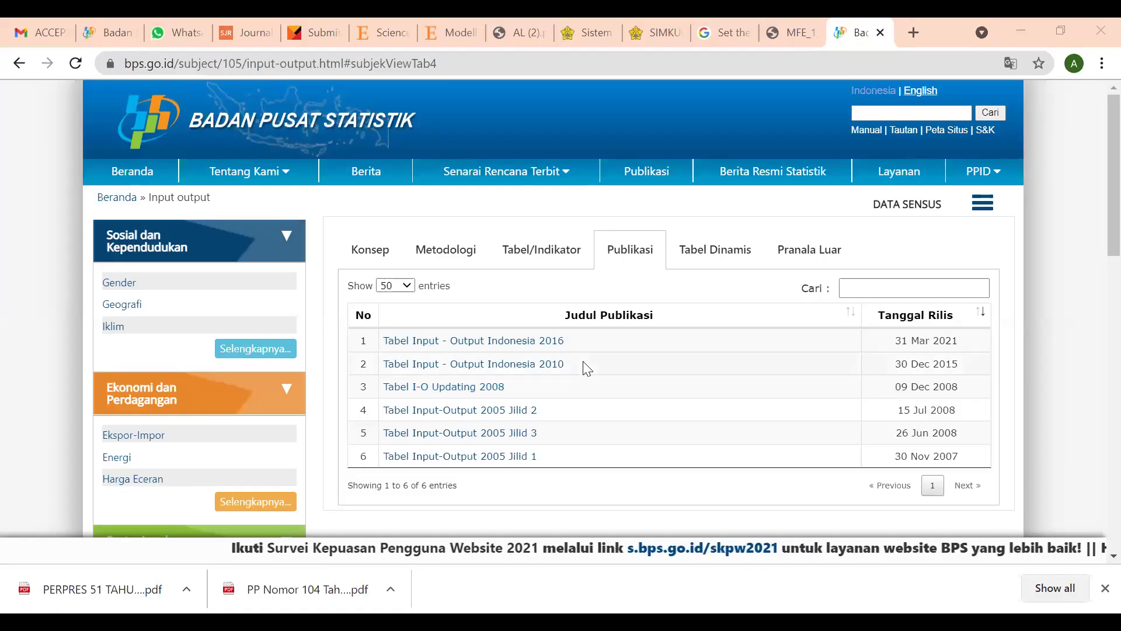
In the browser, open the Tabel Input - Output Indonesia 2016 publication on the Badan Pusat Statistik site
{"action": "left_click", "coordinate": [481, 343]}
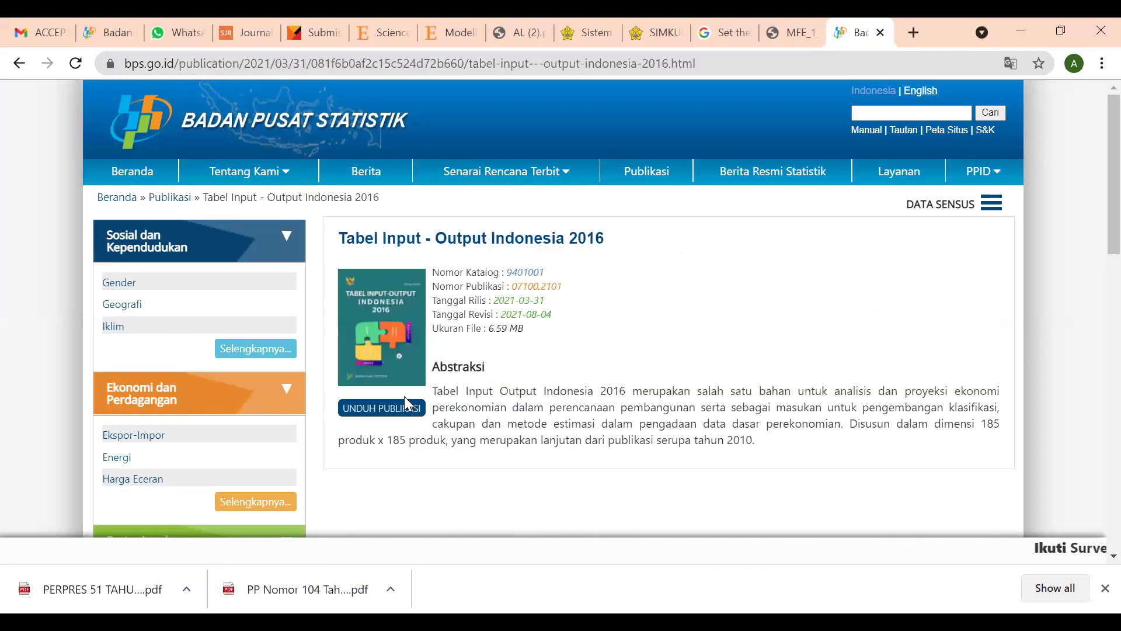